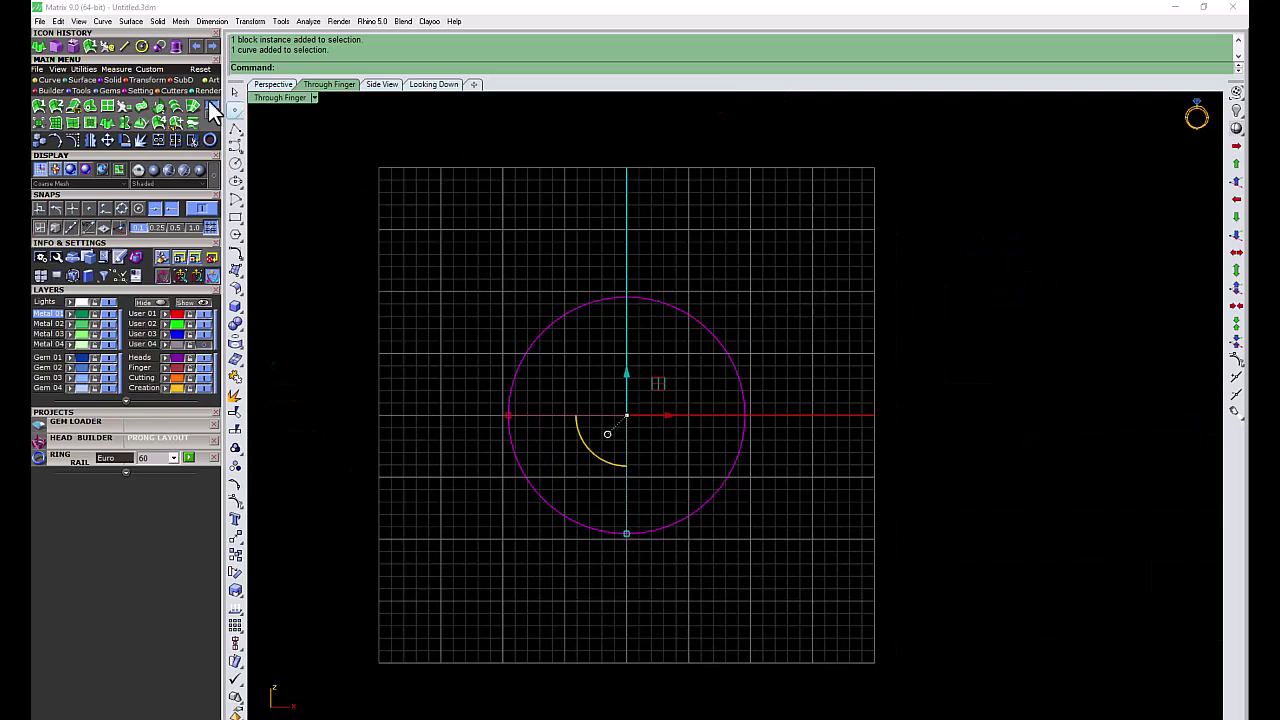
# Step: Offset the finger circle 0.8 to both sides, recentre the view, and load a round centre gem
pyautogui.click(47, 79)
pyautogui.click(56, 122)
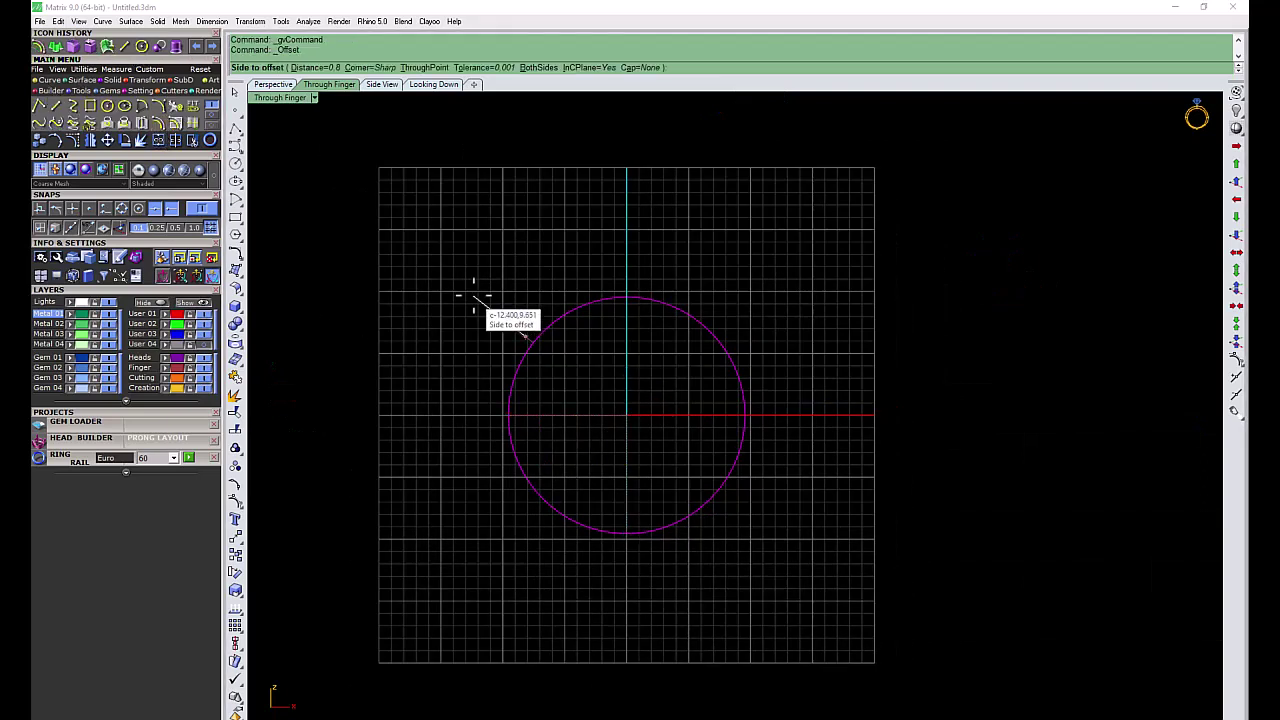
pyautogui.click(556, 285)
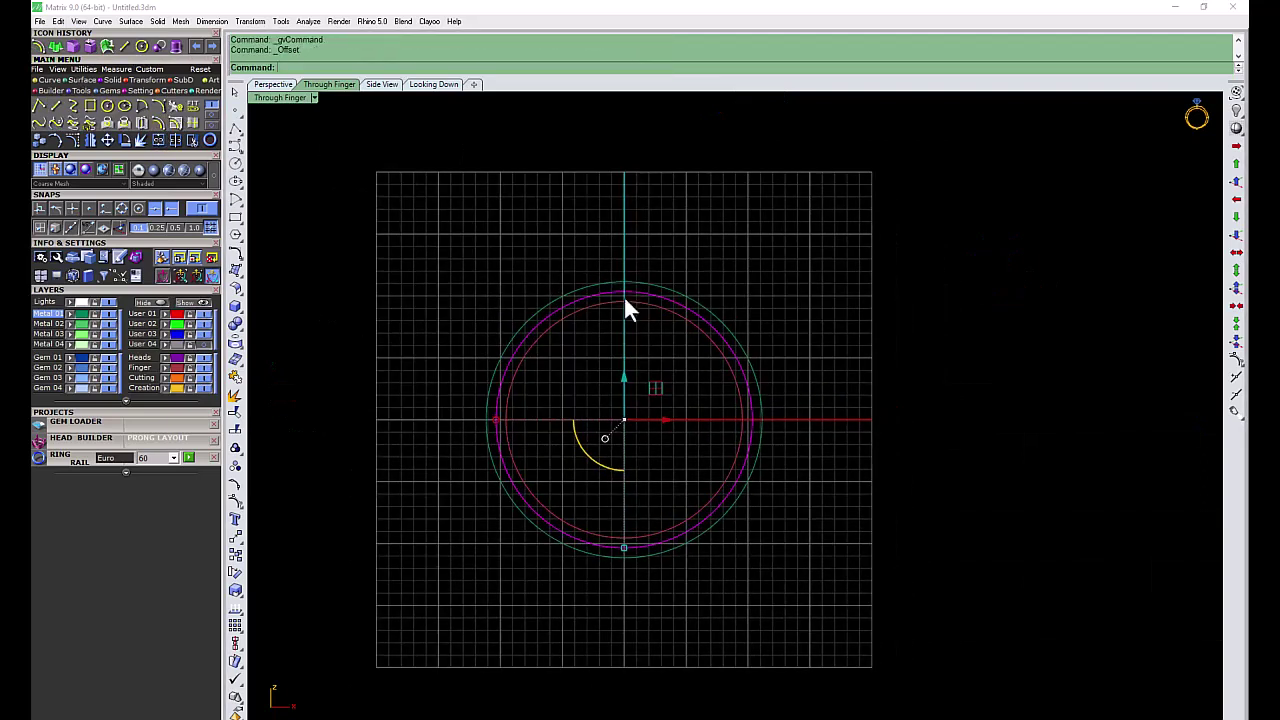
pyautogui.click(755, 330)
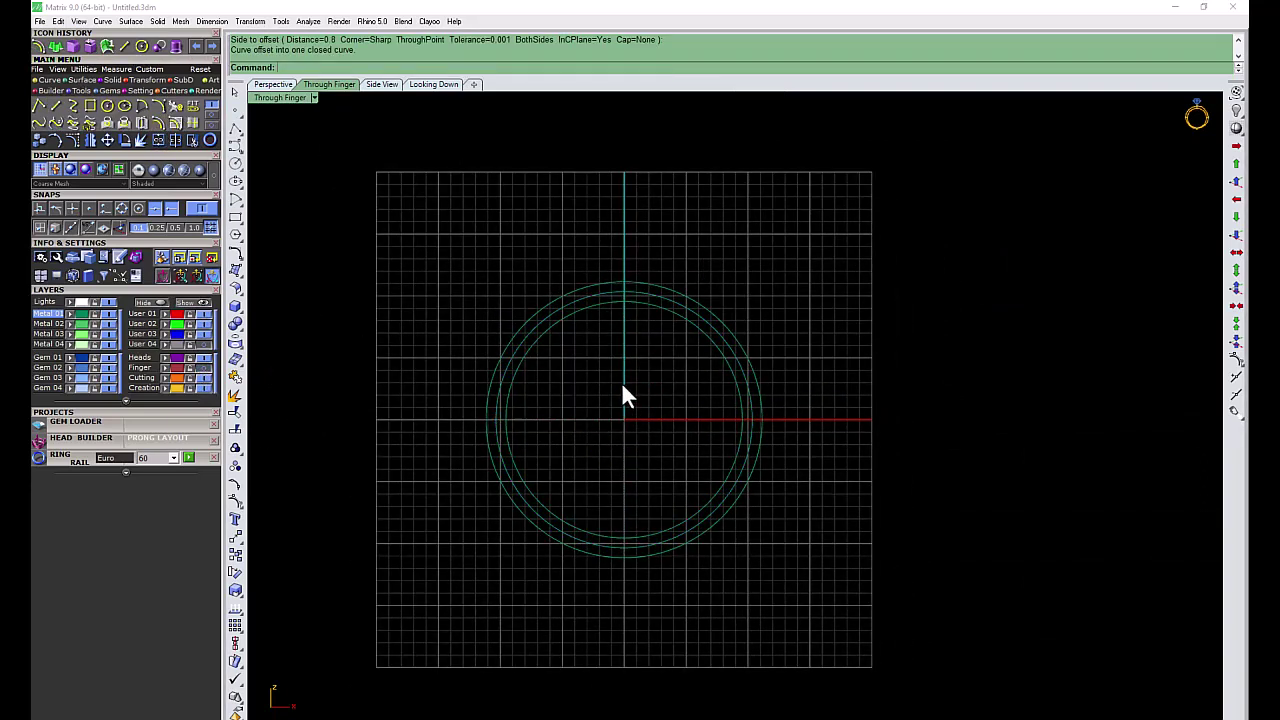
pyautogui.moveTo(617, 386); pyautogui.dragTo(603, 410, button='right')
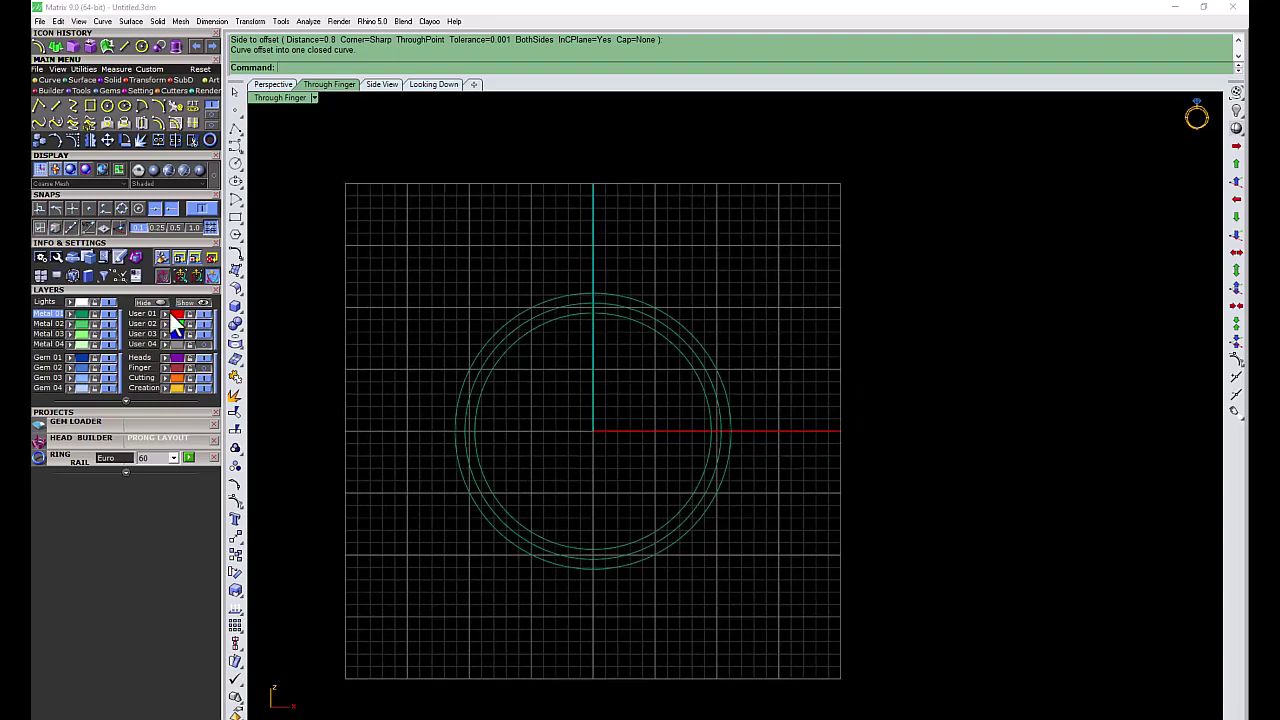
pyautogui.click(78, 422)
# Step: Build a Prongs4 Diagonals head around the gem with 1.70 mm prongs and −9.10 mm head drop
pyautogui.click(145, 441)
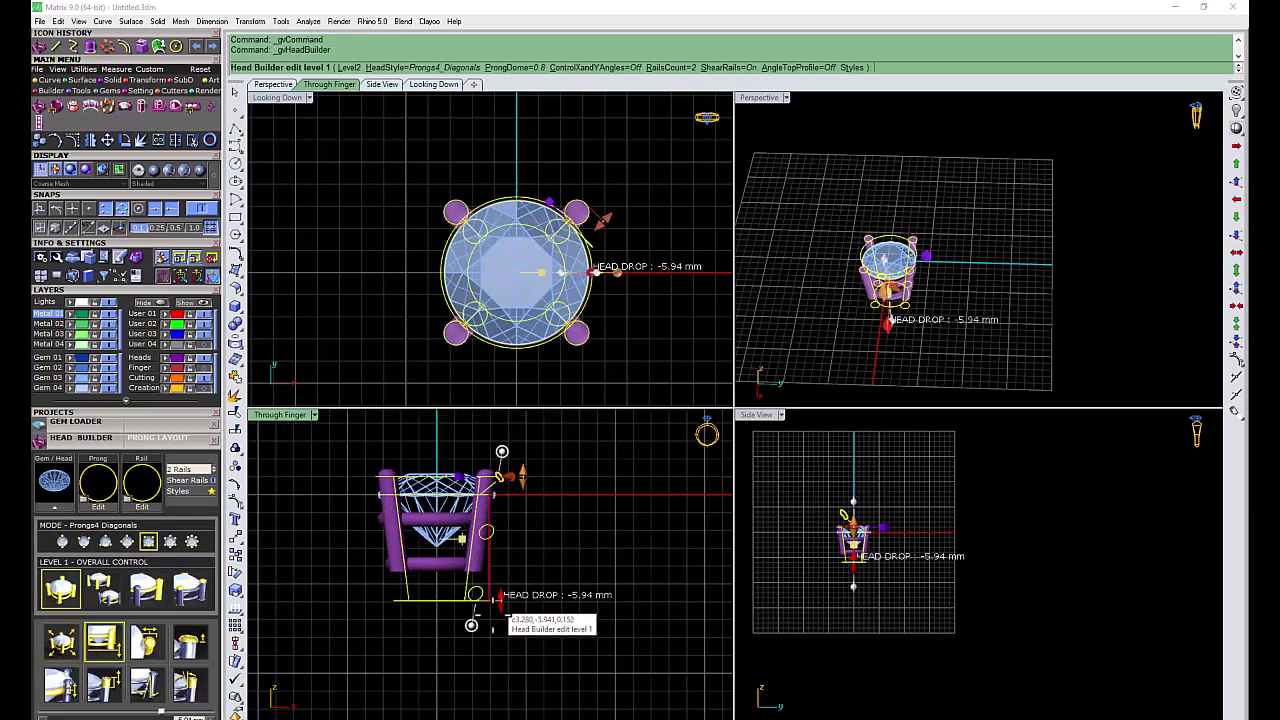
pyautogui.moveTo(476, 596); pyautogui.dragTo(461, 681)
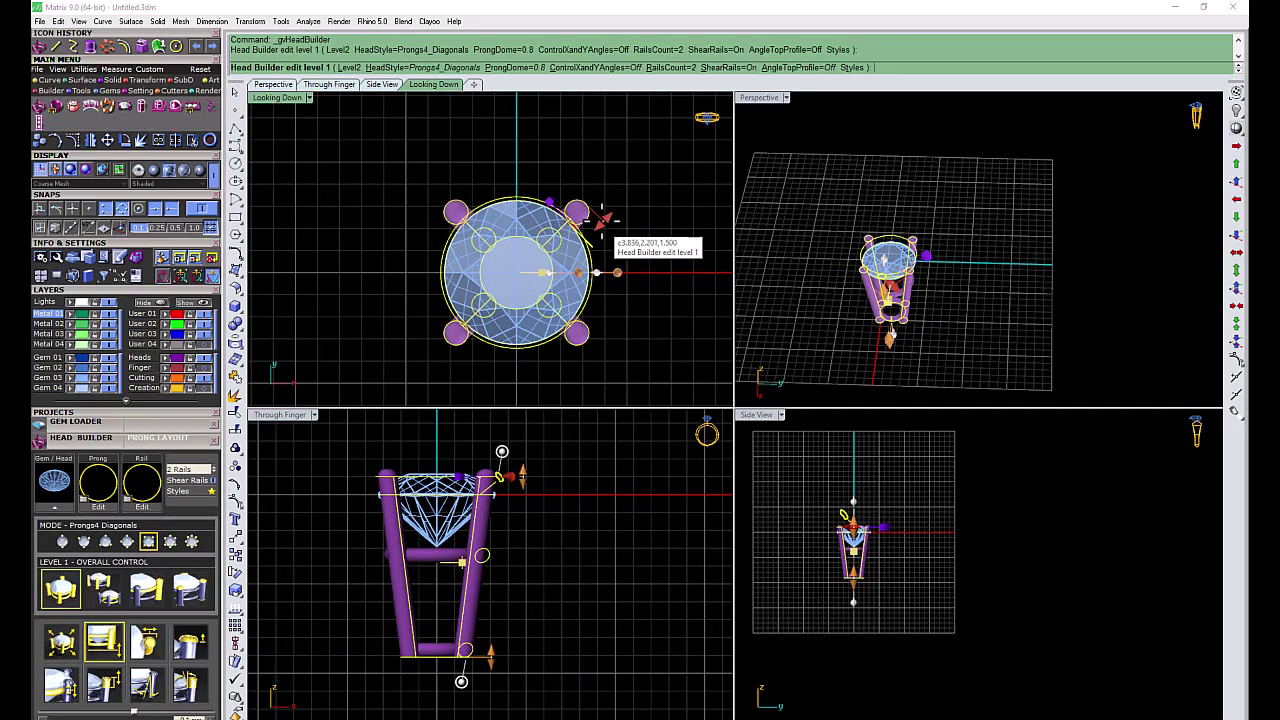
pyautogui.moveTo(603, 217); pyautogui.dragTo(686, 277)
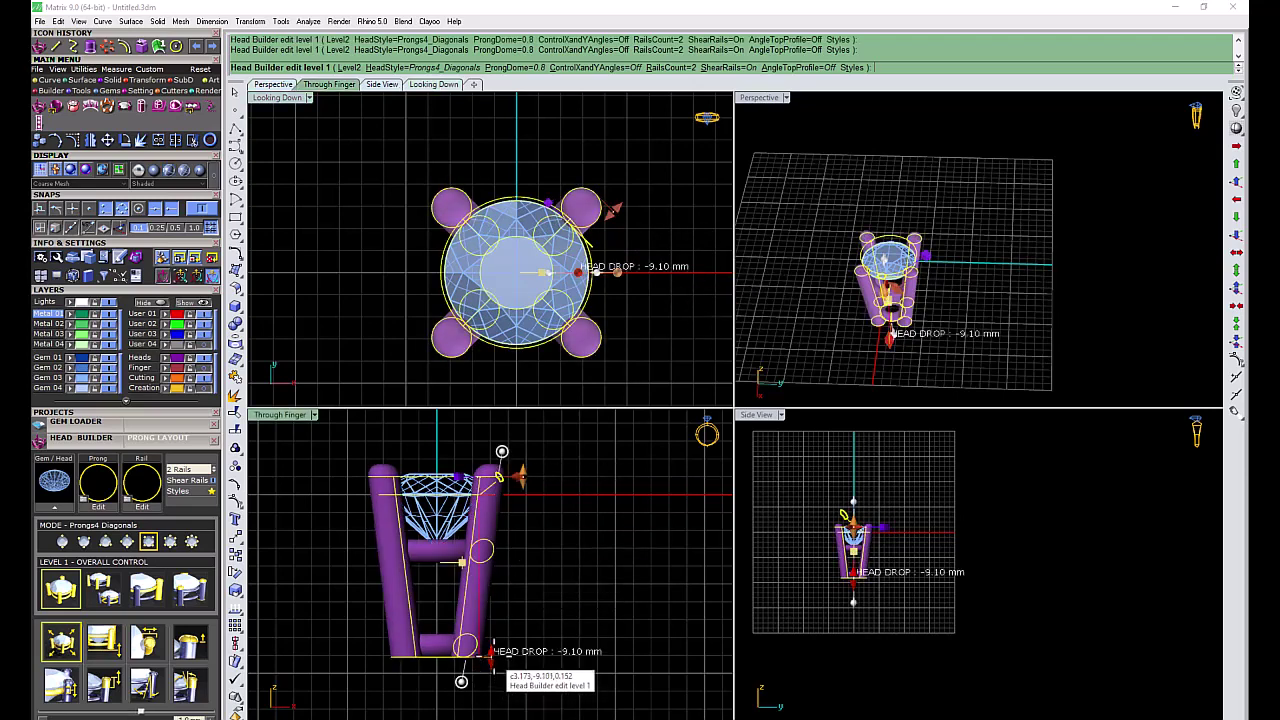
pyautogui.moveTo(492, 656); pyautogui.dragTo(492, 662)
pyautogui.moveTo(521, 477); pyautogui.dragTo(524, 442)
pyautogui.press('Return')
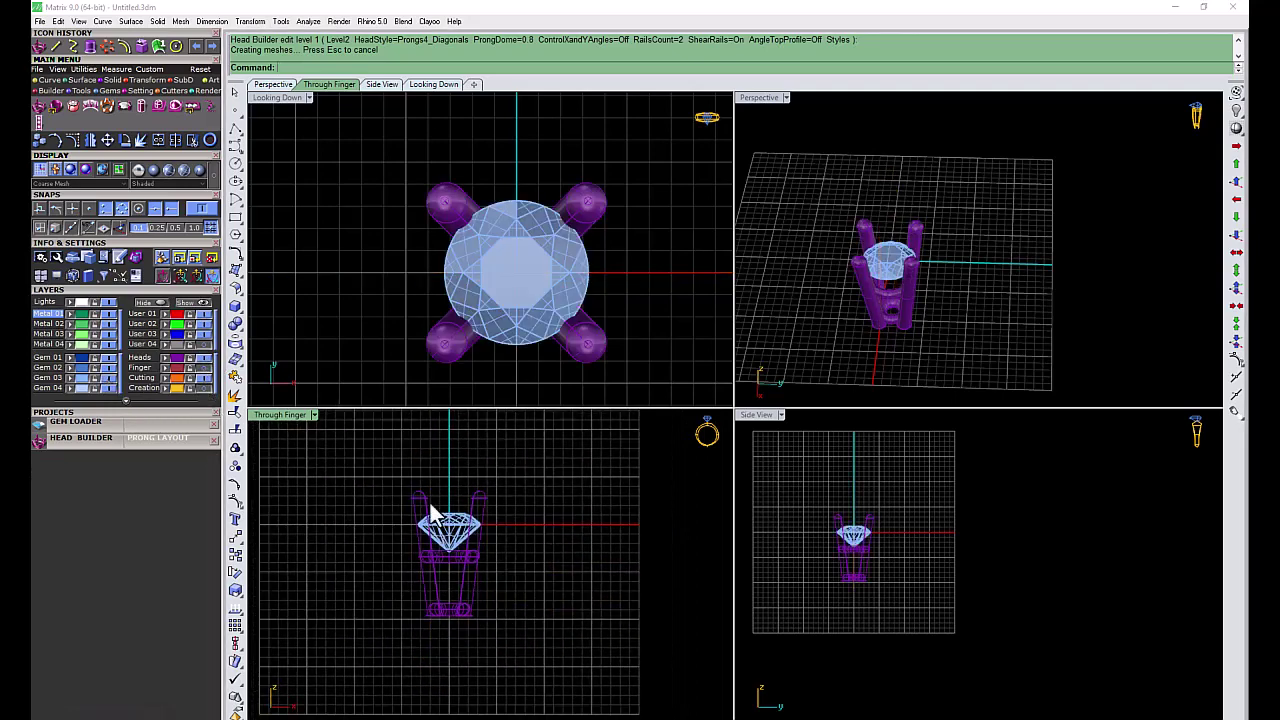
# Step: Start a spiral with its axis running from the origin down below the head
pyautogui.click(204, 117)
pyautogui.write('0')
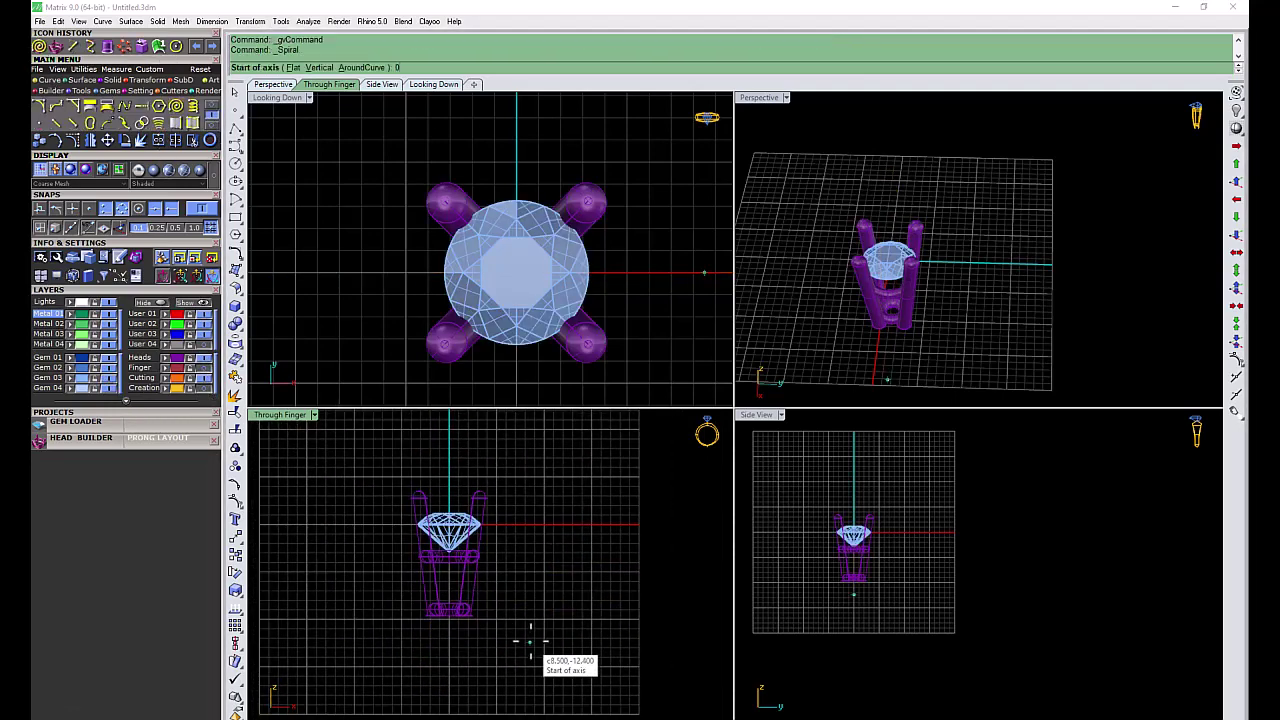
pyautogui.press('Return')
pyautogui.scroll(2, 449, 643)
pyautogui.scroll(2, 449, 643)
pyautogui.scroll(2, 445, 648)
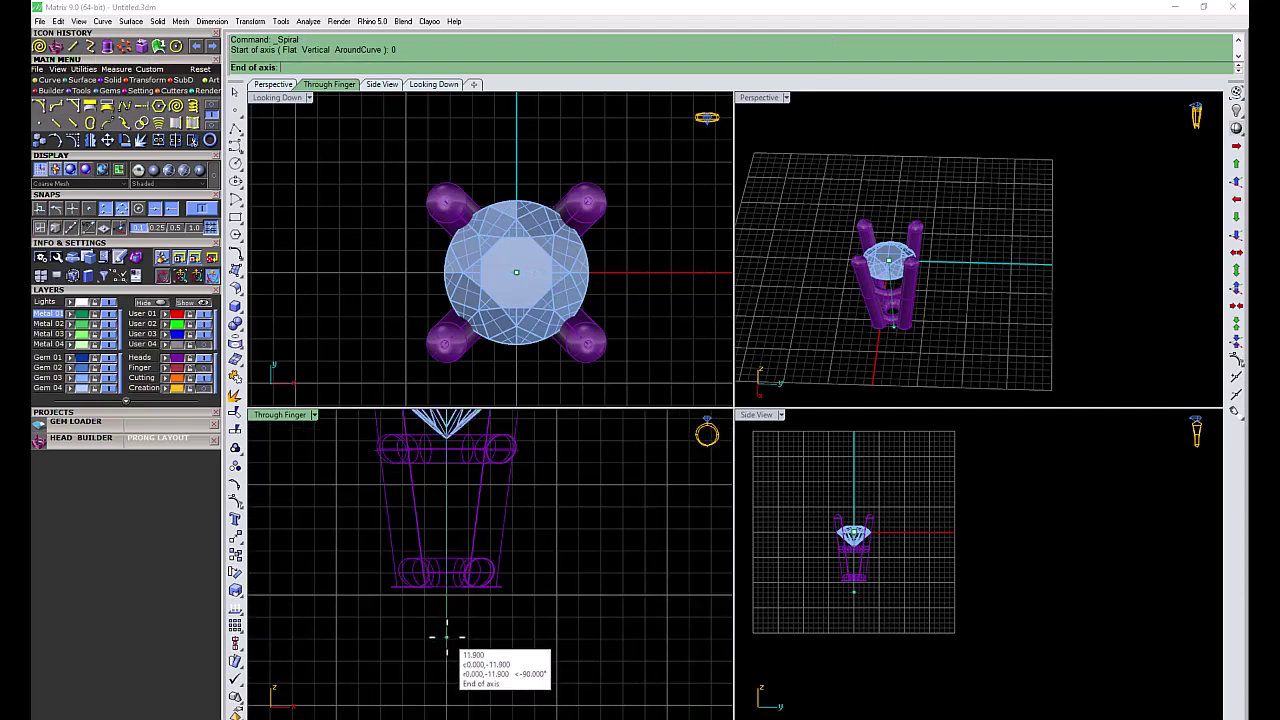
pyautogui.click(447, 637)
# Step: Set the spiral diameters from 11.249 to 5.8 for three turns, then hide the head layer
pyautogui.scroll(-2, 451, 600)
pyautogui.scroll(3, 543, 510)
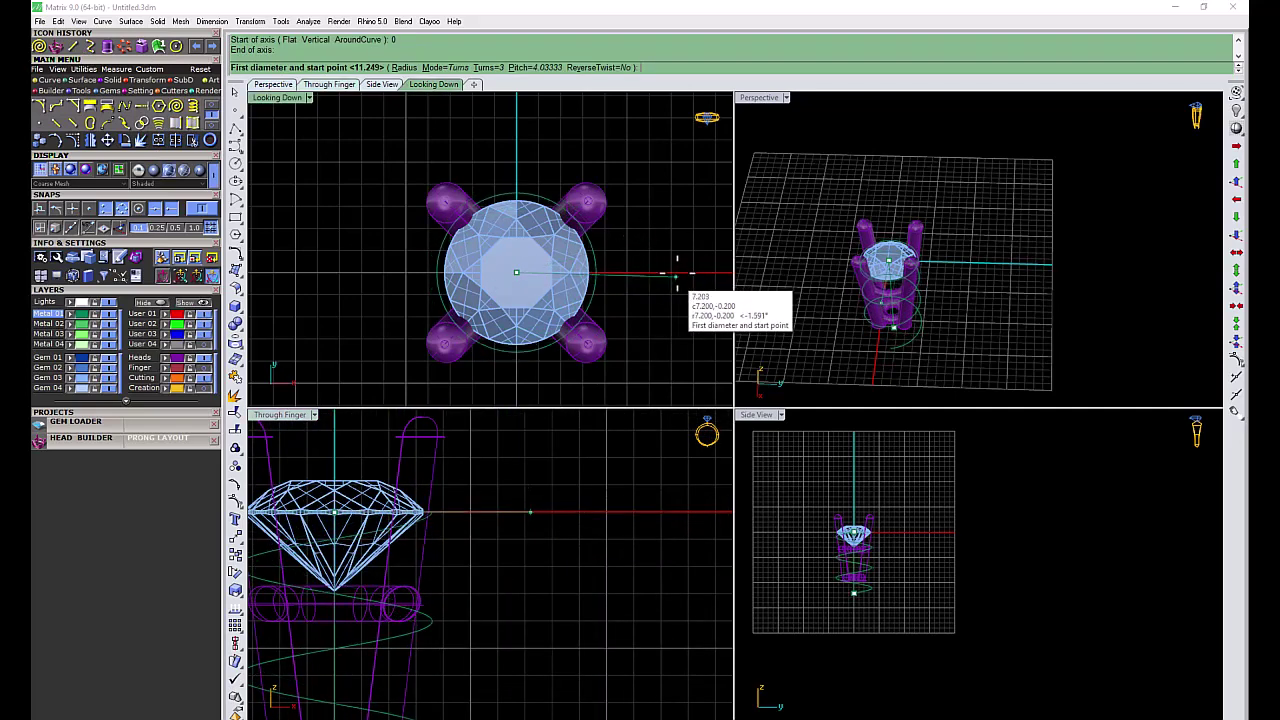
pyautogui.scroll(-2, 690, 276)
pyautogui.scroll(1, 651, 286)
pyautogui.scroll(1, 706, 291)
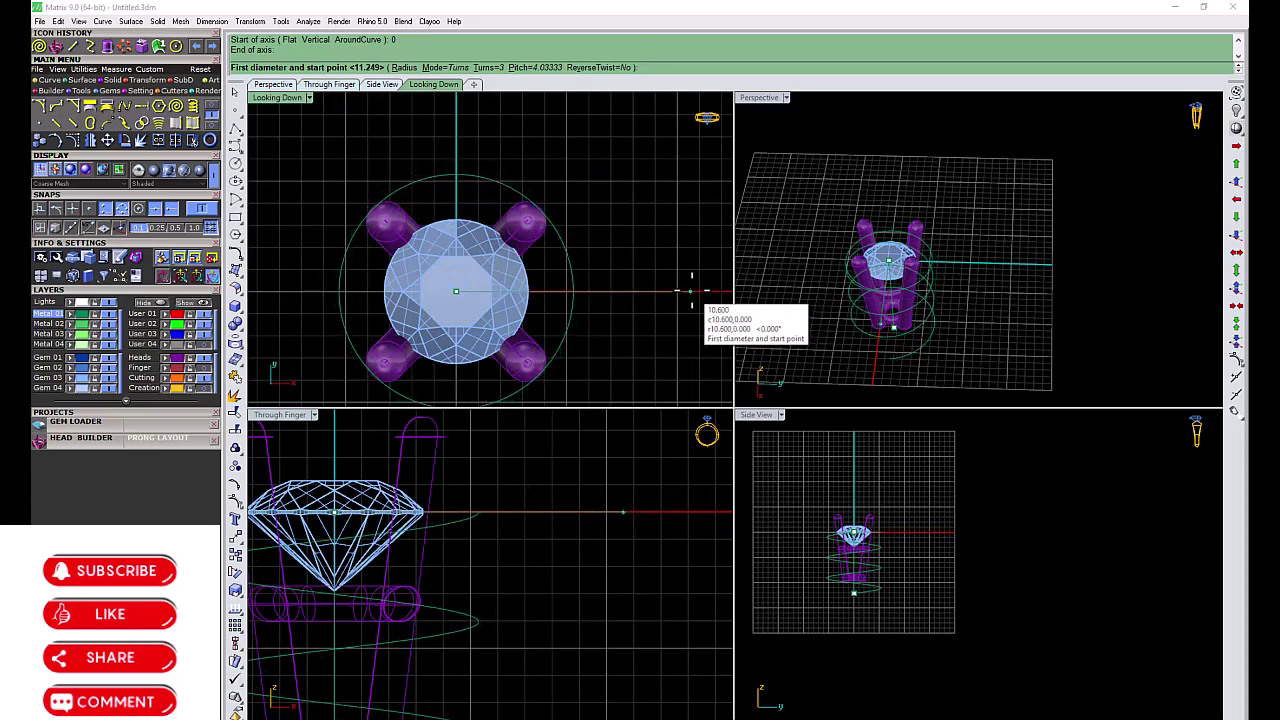
pyautogui.click(694, 290)
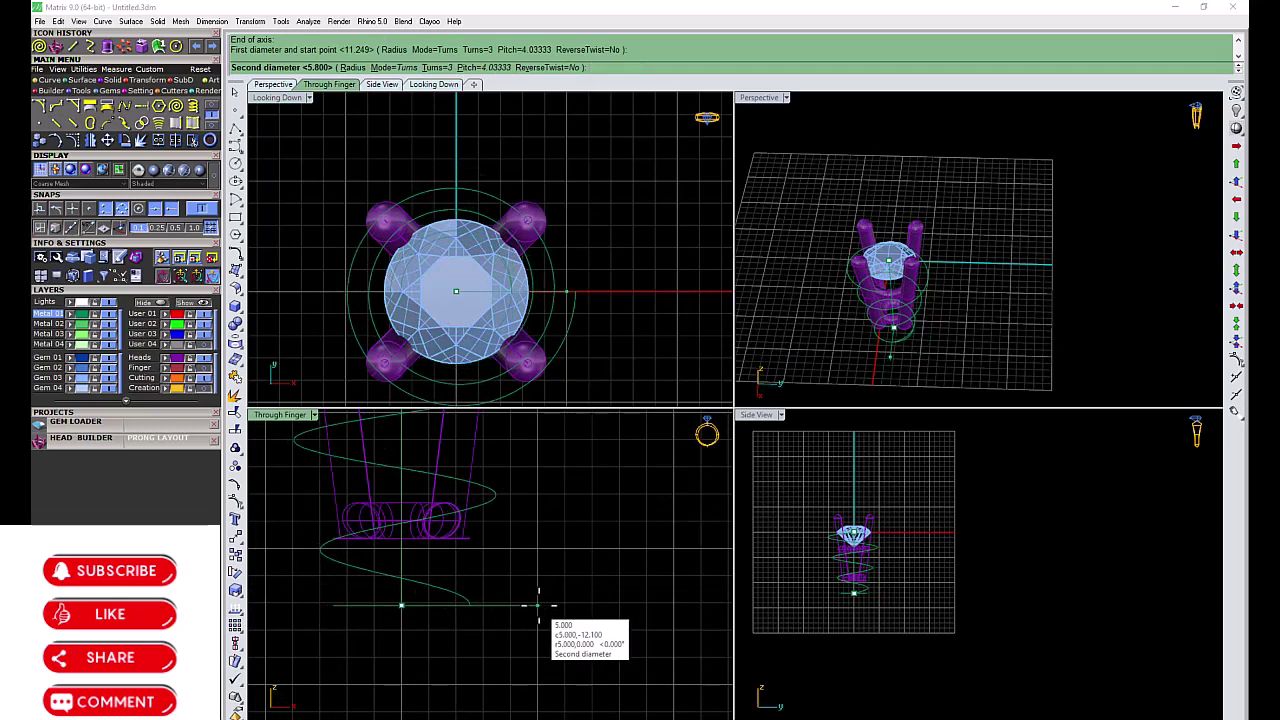
pyautogui.click(537, 605)
pyautogui.scroll(-3, 430, 640)
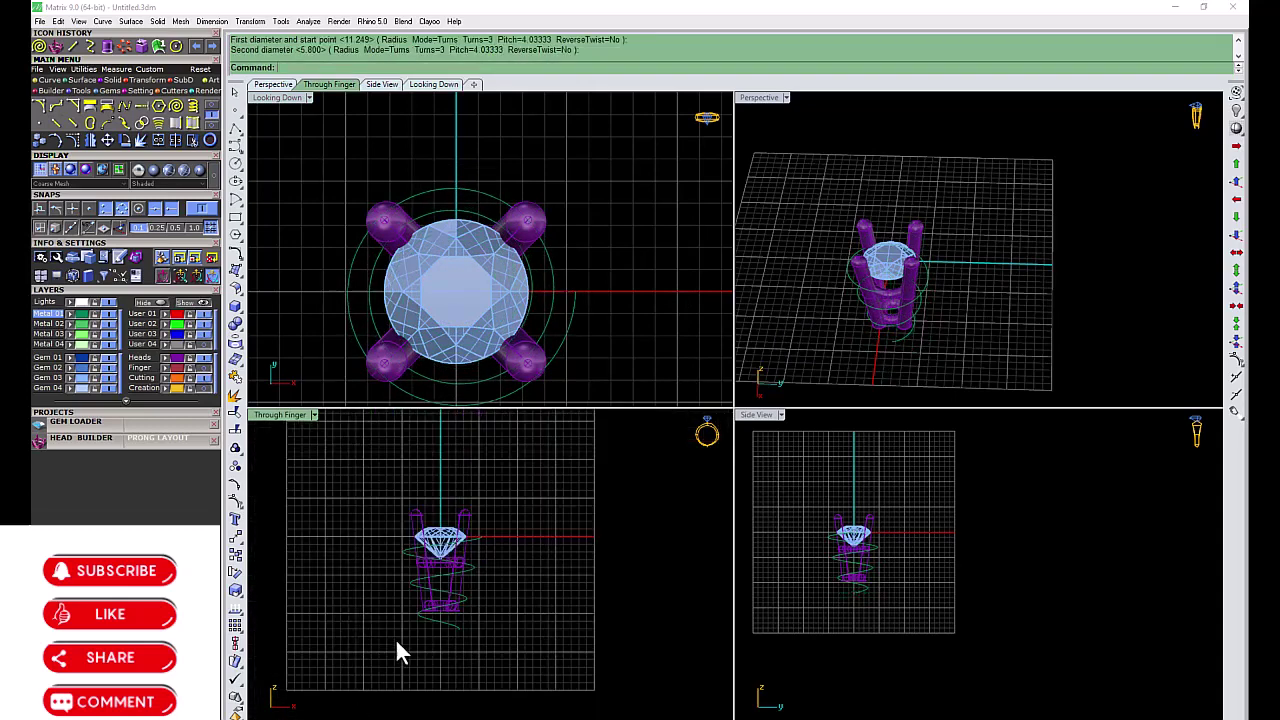
pyautogui.click(204, 360)
# Step: Hide the gem layer, move the spiral upward and centre it on the ring axis
pyautogui.click(98, 382)
pyautogui.click(519, 513)
pyautogui.hotkey('ctrl', 'm')
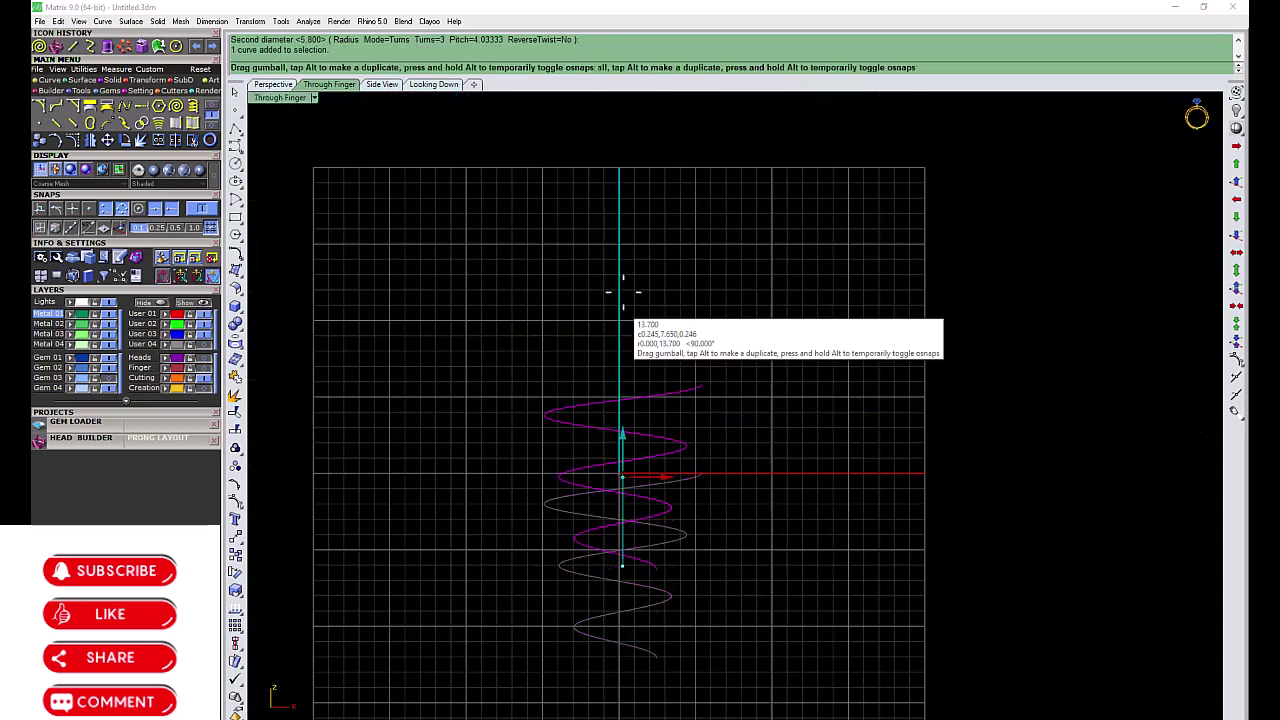
pyautogui.moveTo(622, 292); pyautogui.dragTo(631, 369)
pyautogui.press('Return')
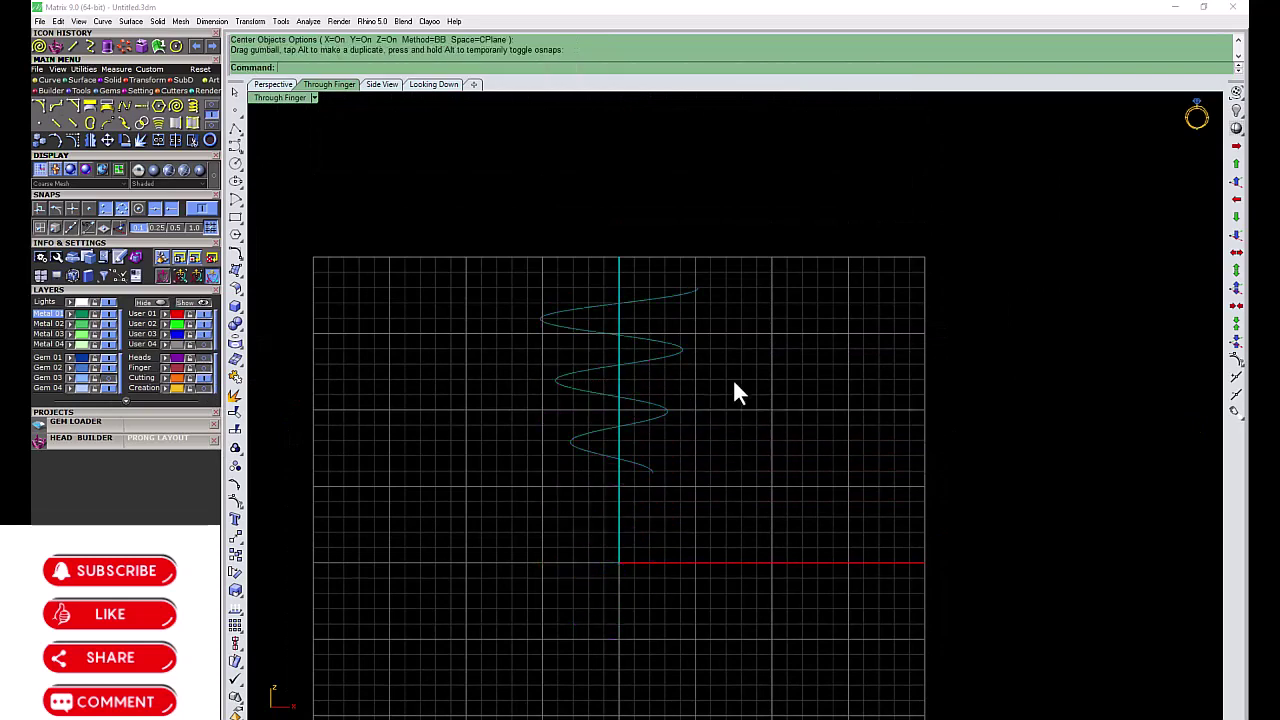
# Step: Show the ring circles again and lower the spiral until it rests on their top
pyautogui.click(202, 378)
pyautogui.click(568, 563)
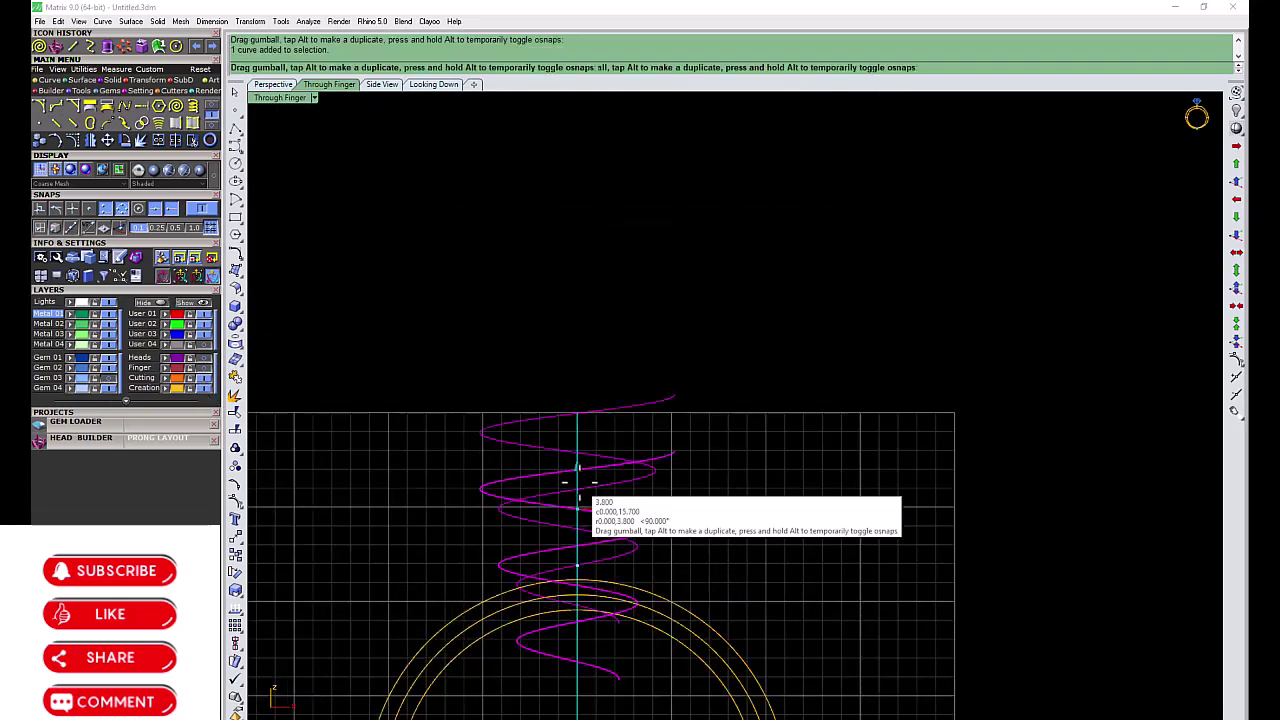
pyautogui.moveTo(577, 490); pyautogui.dragTo(580, 501)
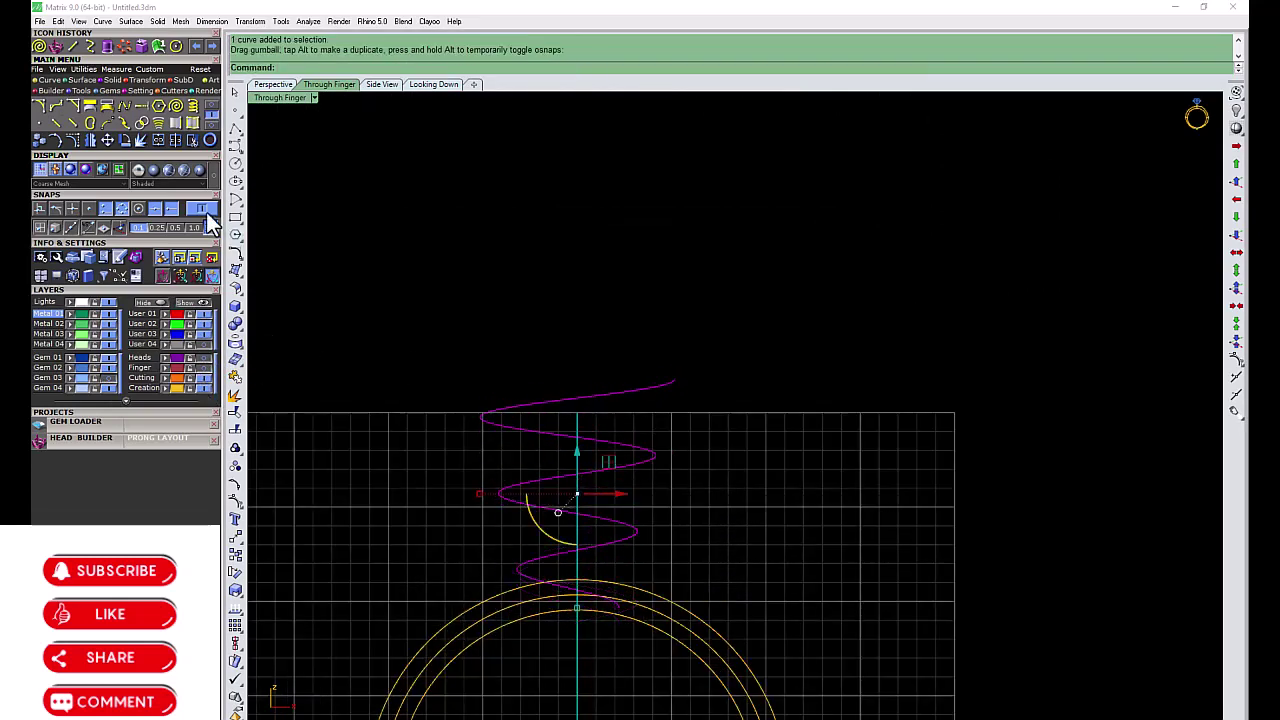
pyautogui.click(179, 194)
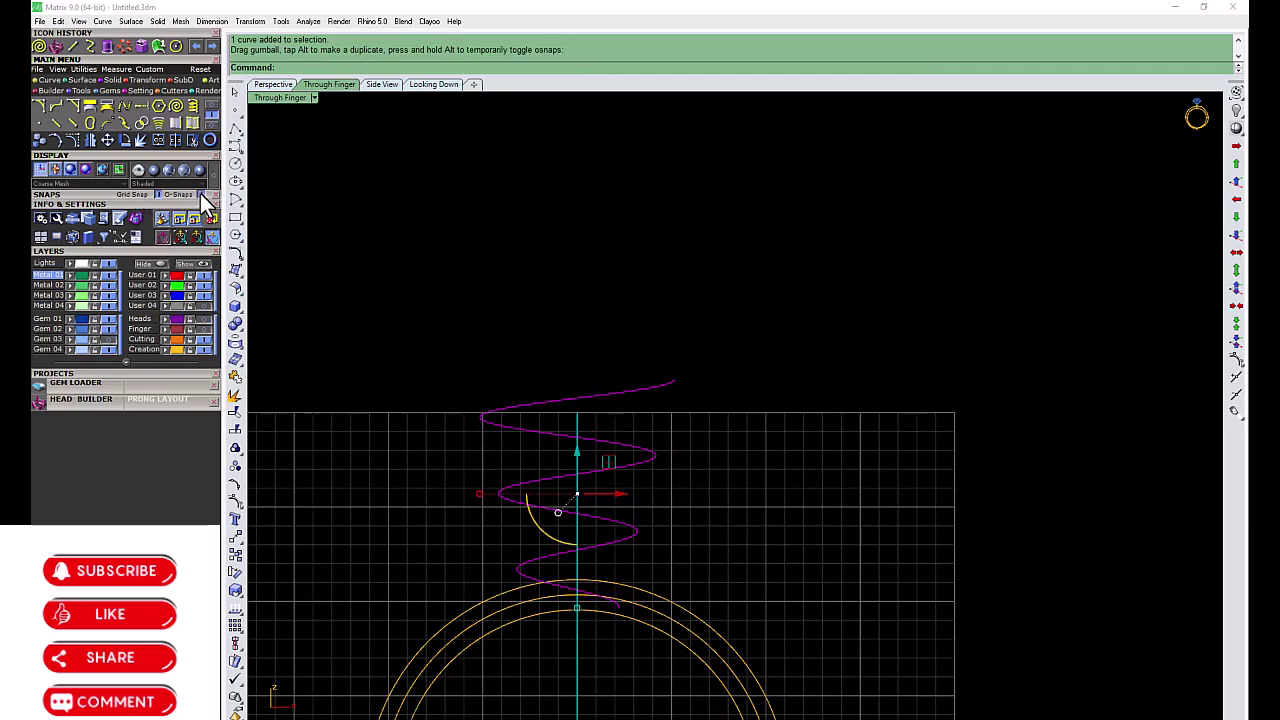
pyautogui.click(84, 196)
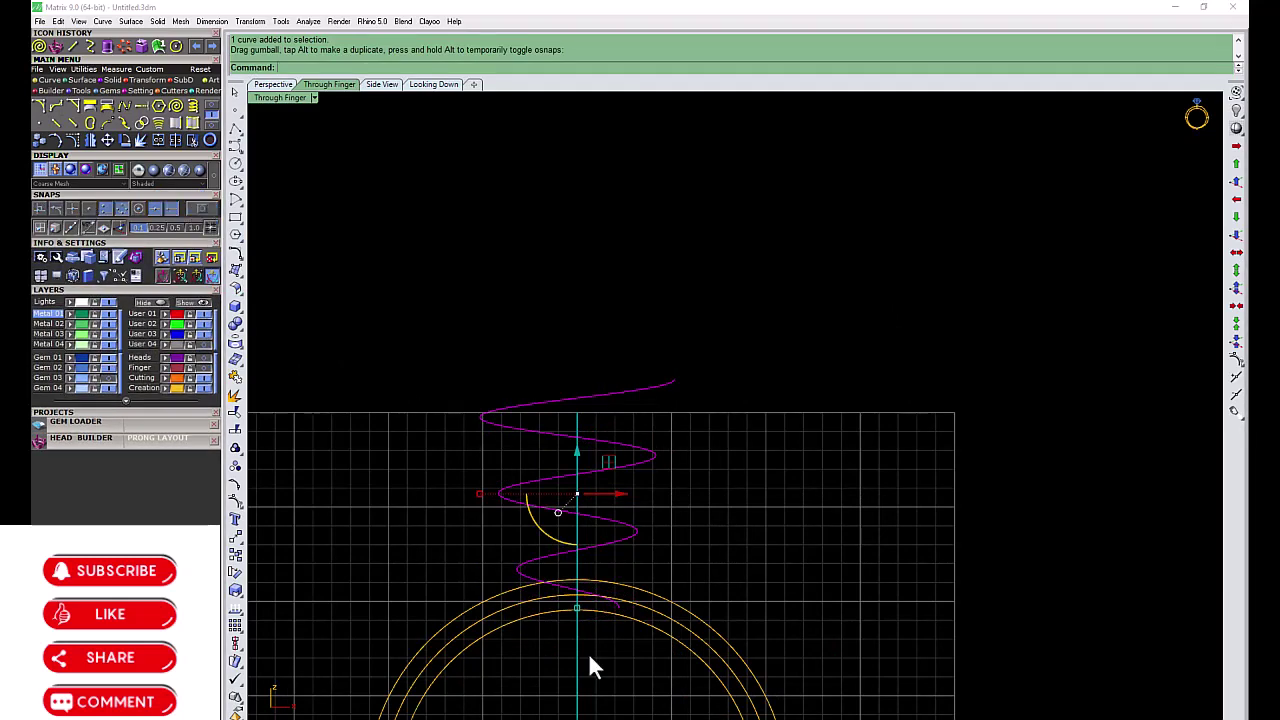
pyautogui.scroll(3, 590, 668)
pyautogui.moveTo(611, 342); pyautogui.dragTo(613, 381)
pyautogui.scroll(3, 608, 532)
pyautogui.scroll(-5, 608, 532)
pyautogui.scroll(-3, 627, 613)
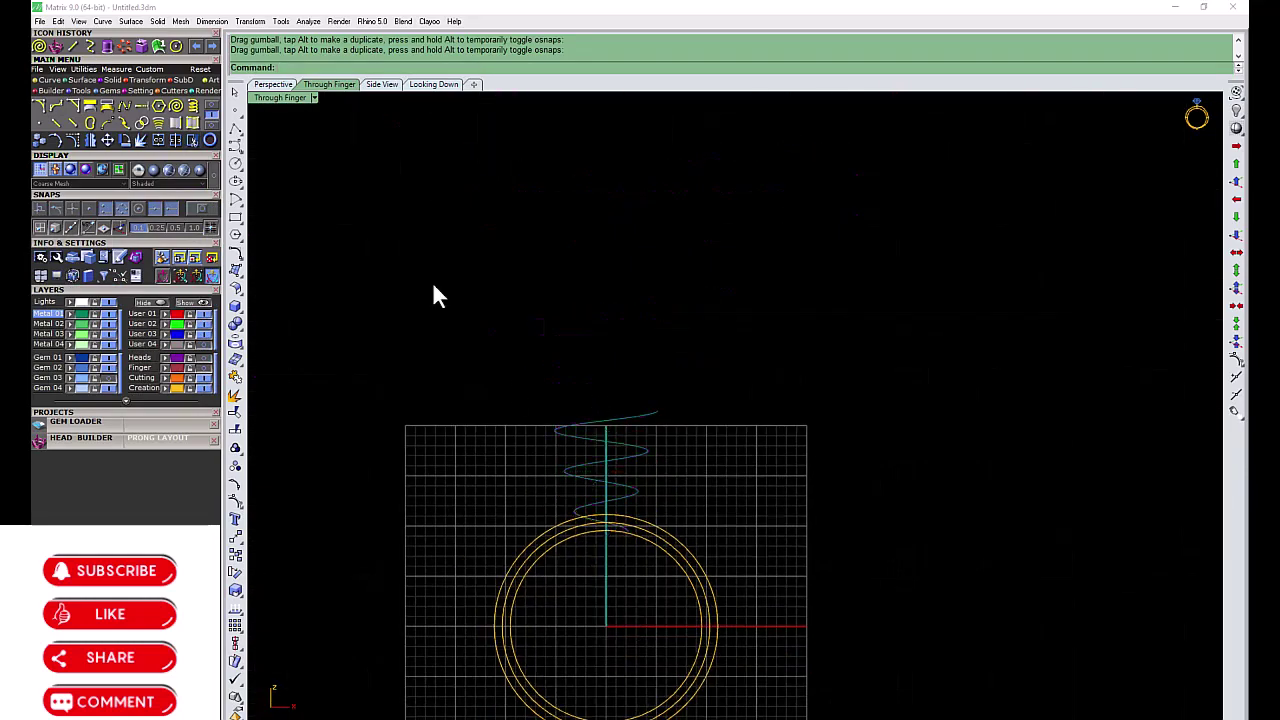
# Step: Draw a vertical line up from the ring centre
pyautogui.click(475, 362)
pyautogui.click(606, 623)
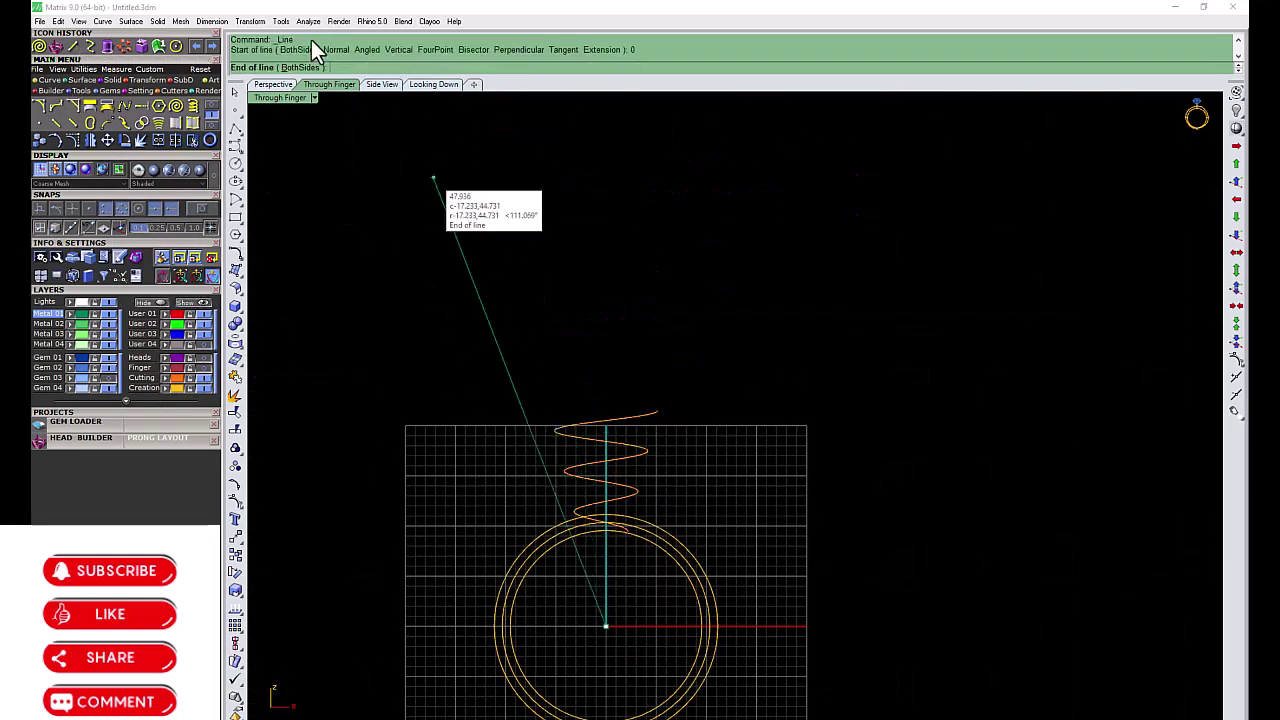
pyautogui.click(606, 366)
pyautogui.scroll(3, 671, 520)
# Step: Split the middle ring circle at the top with the line and delete its left half
pyautogui.hotkey('ctrl', 'a')
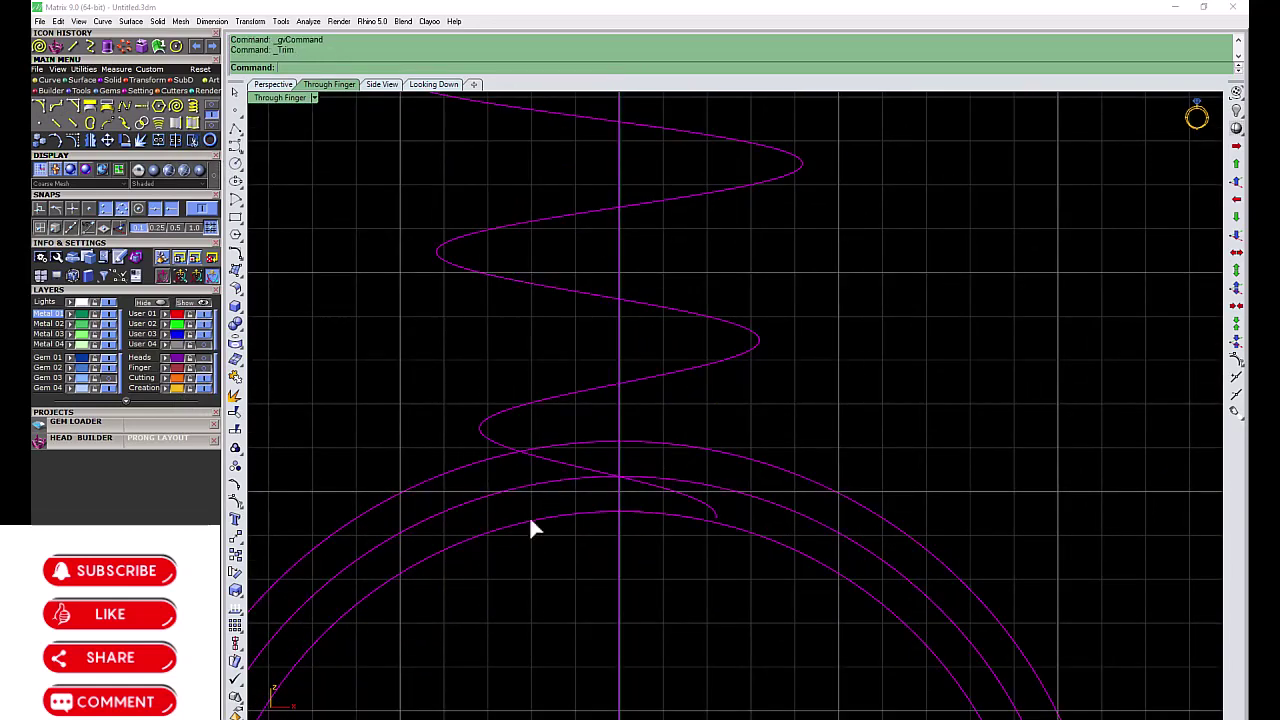
pyautogui.press('Return')
pyautogui.scroll(3, 651, 486)
pyautogui.scroll(-3, 655, 540)
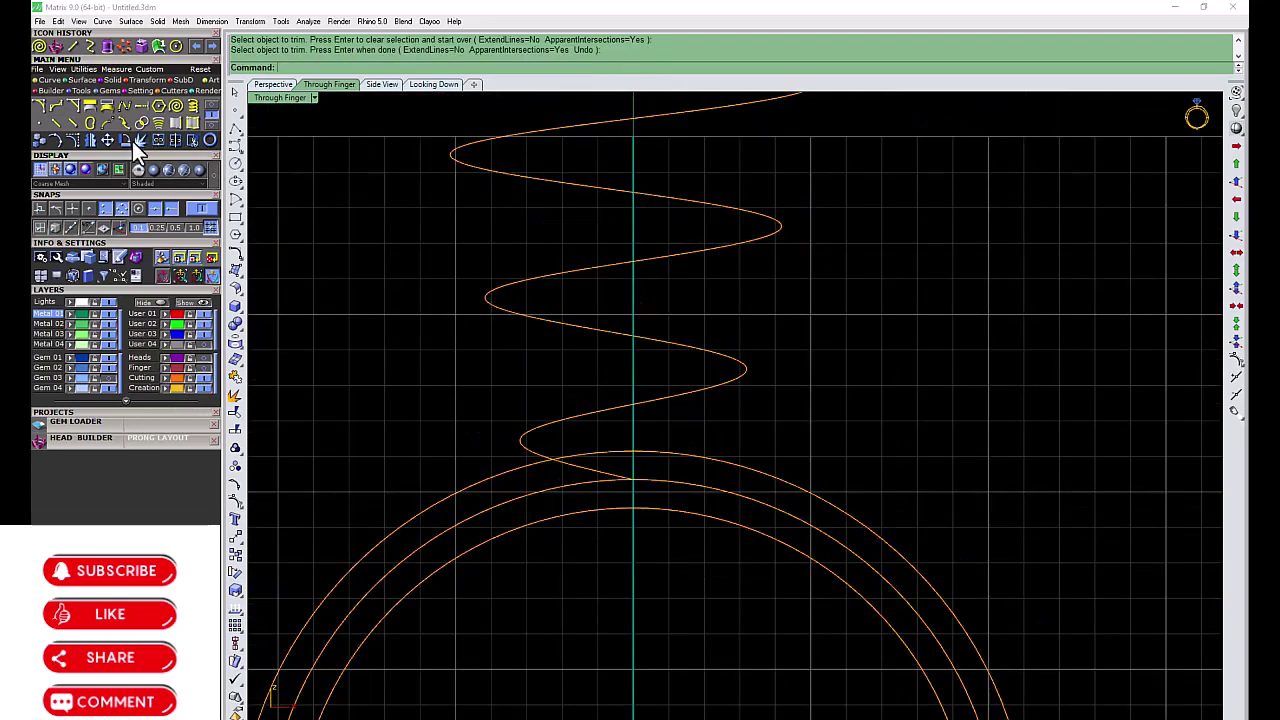
pyautogui.click(716, 468)
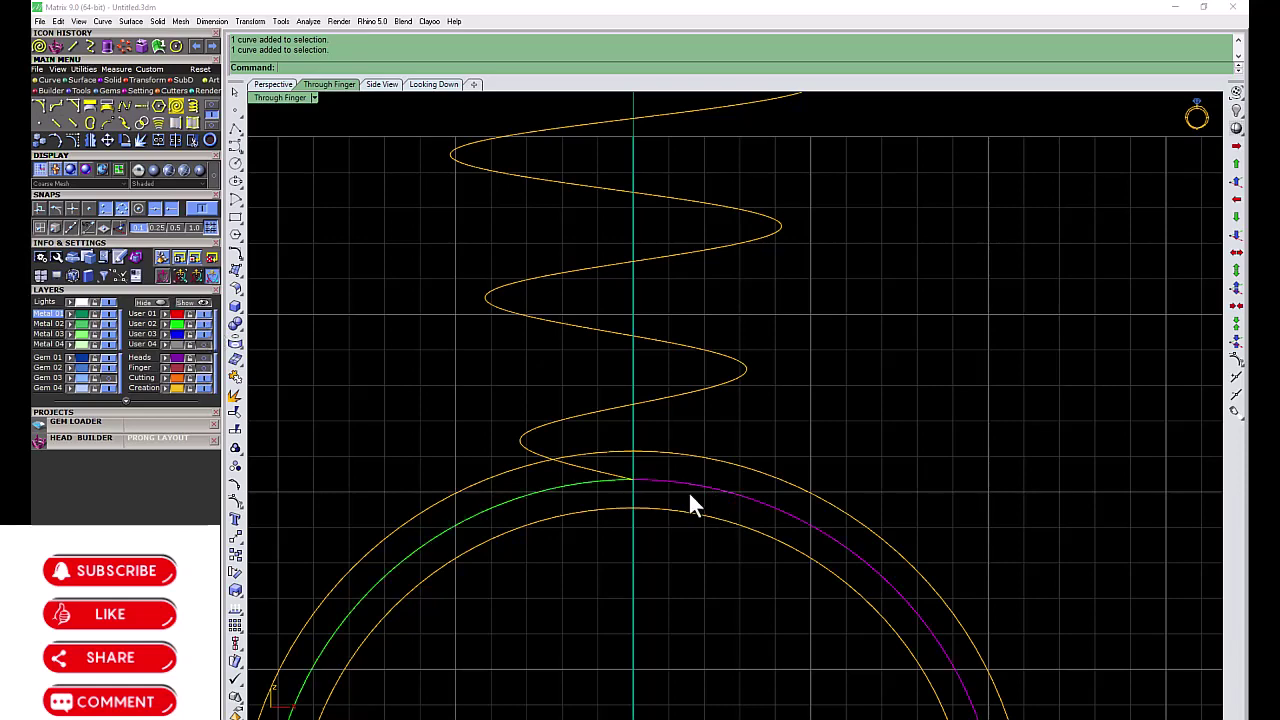
pyautogui.scroll(-3, 970, 435)
pyautogui.press('Delete')
pyautogui.scroll(3, 615, 461)
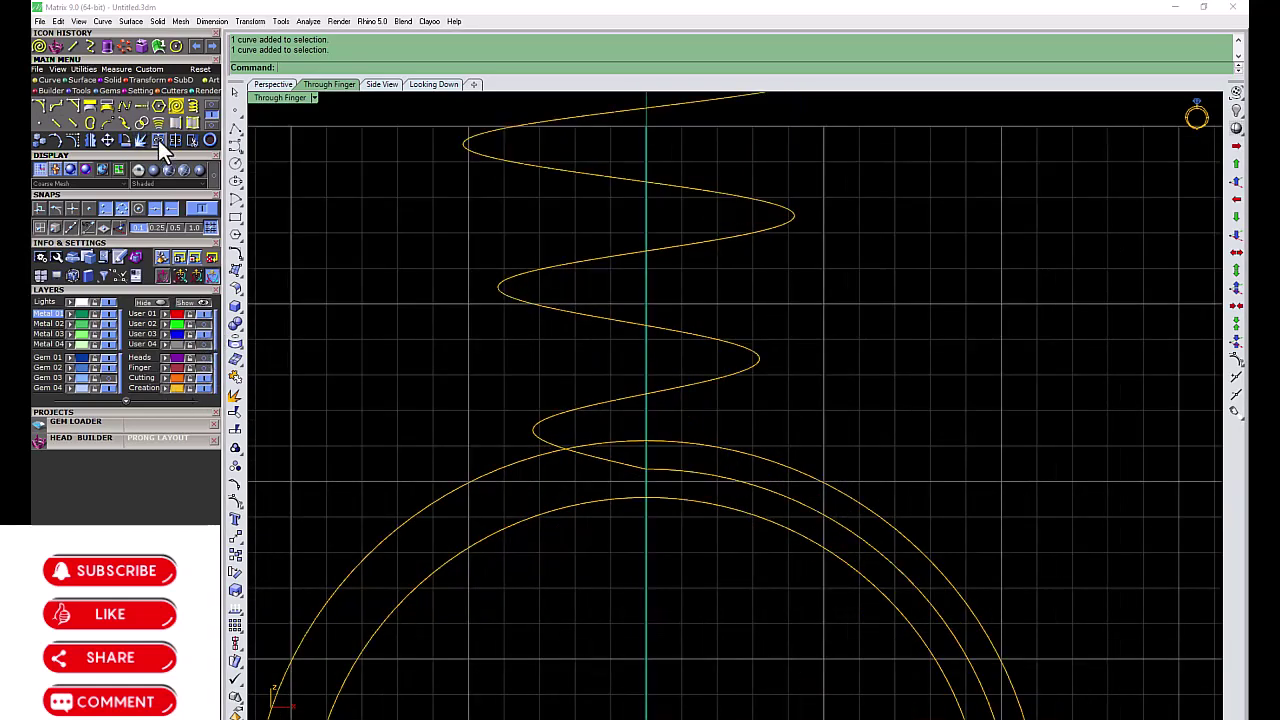
# Step: Join the spiral to the remaining right arc and rebuild it with 50 points, degree 3
pyautogui.click(158, 140)
pyautogui.press('Return')
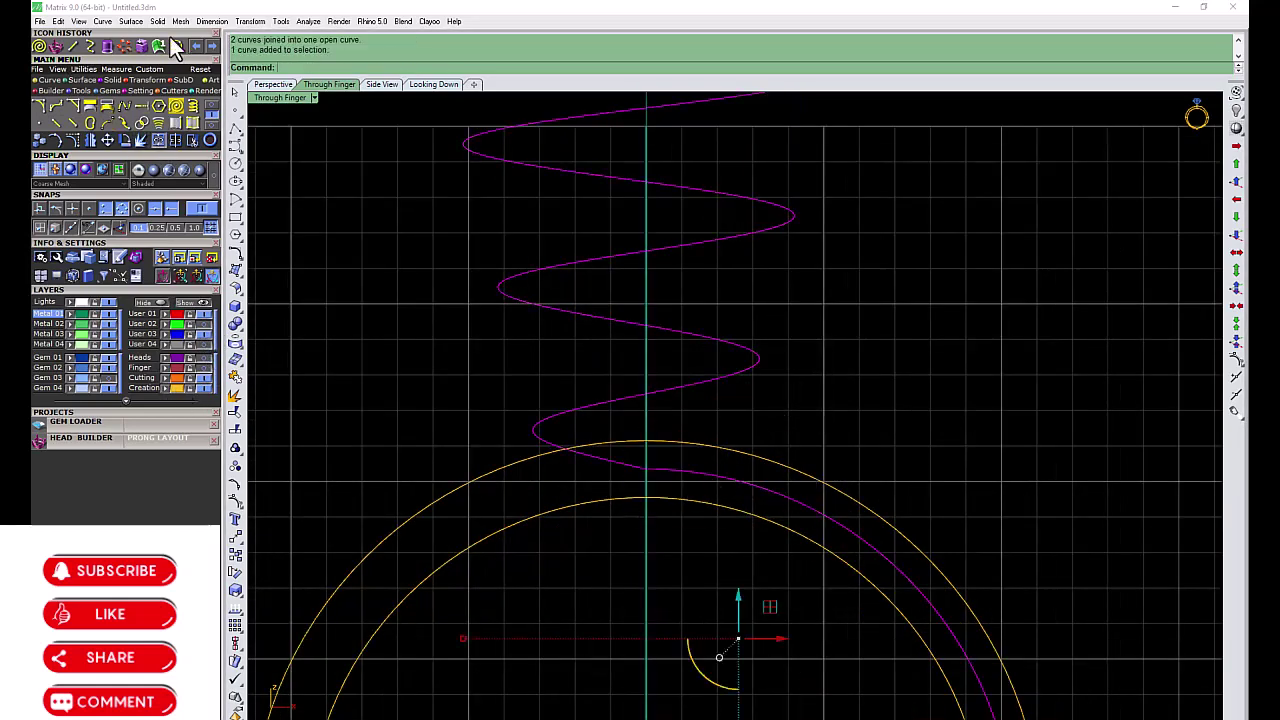
pyautogui.click(192, 107)
pyautogui.click(692, 430)
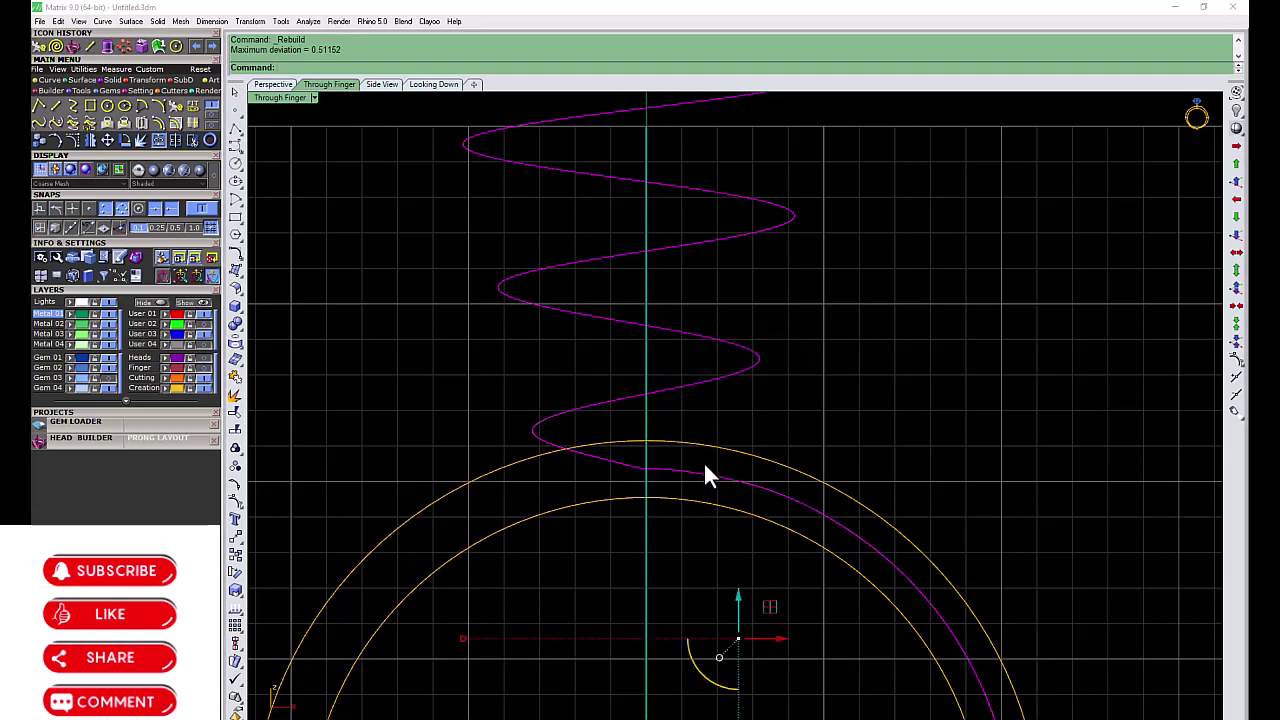
pyautogui.press('Return')
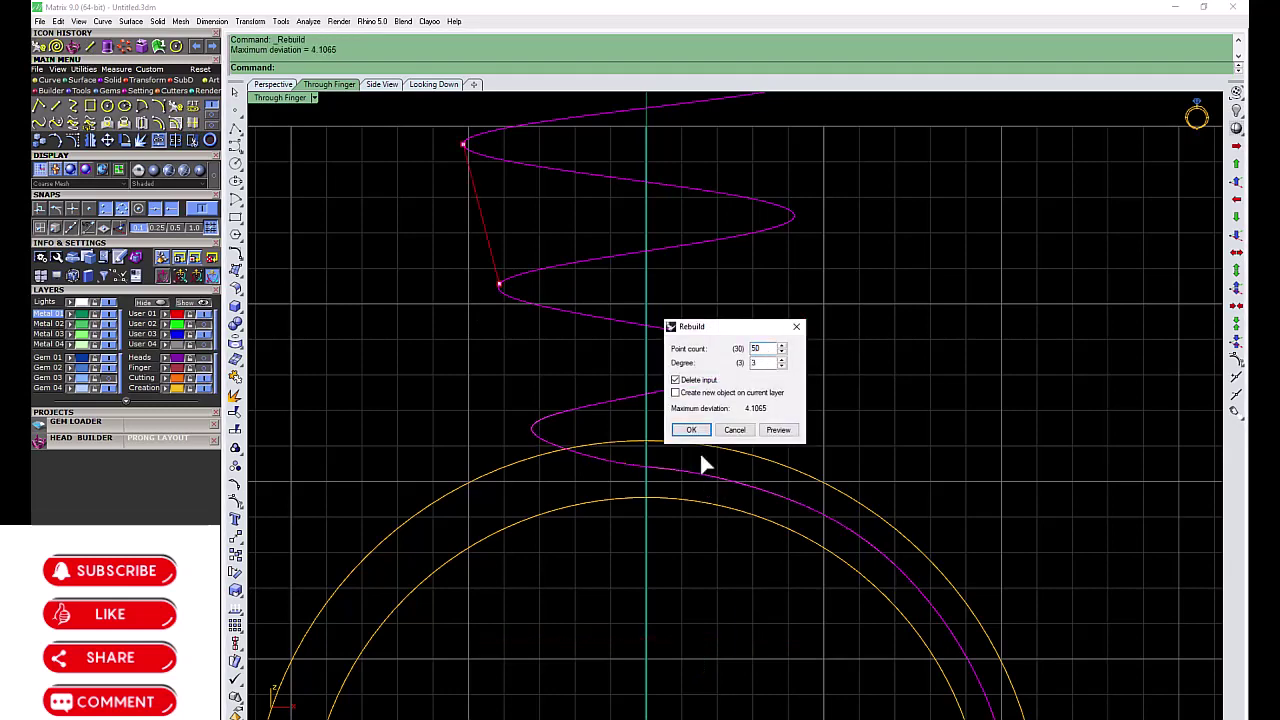
pyautogui.click(691, 430)
# Step: Drag edit points on the lead-in curve upward to reshape it toward the spiral
pyautogui.doubleClick(282, 98)
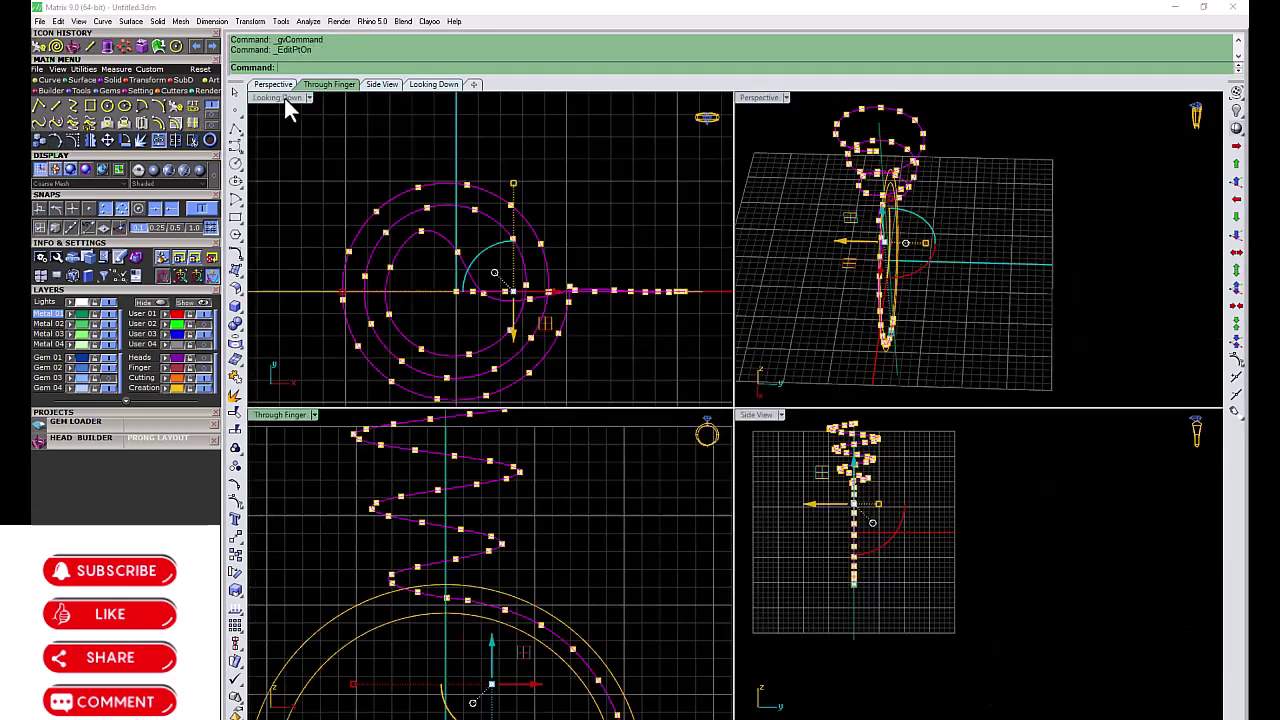
pyautogui.click(433, 195)
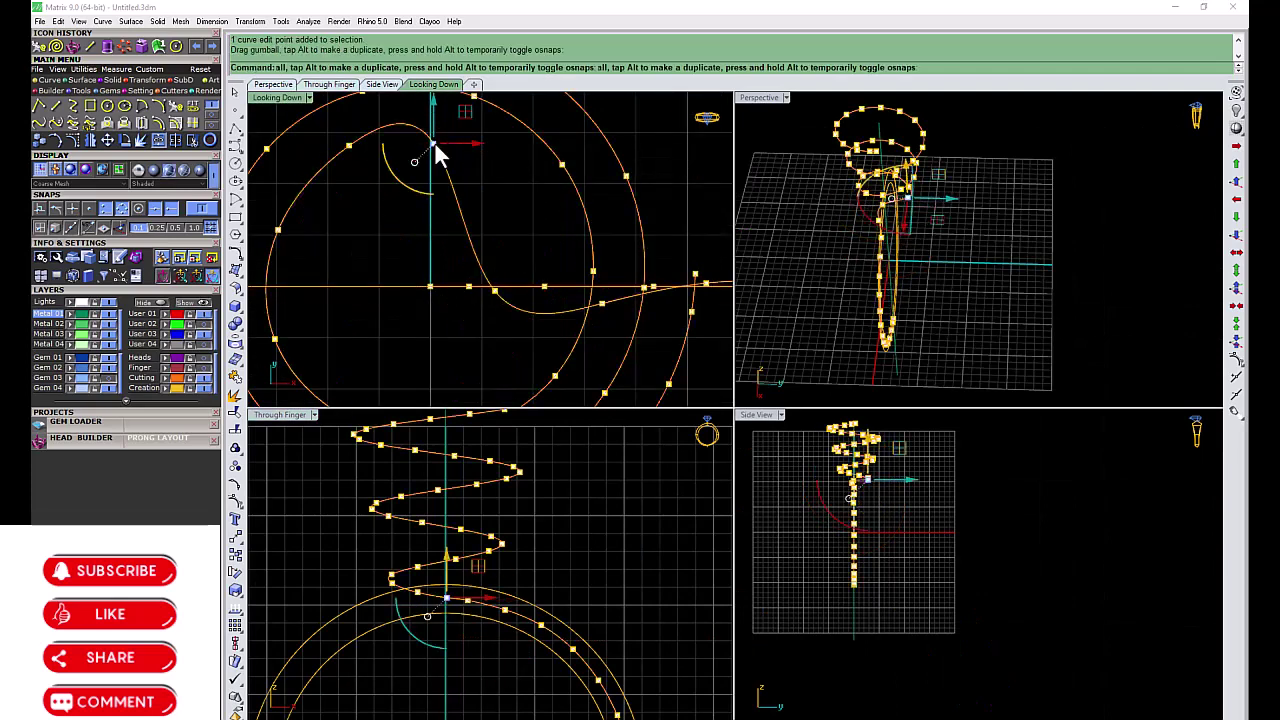
pyautogui.moveTo(434, 158); pyautogui.dragTo(434, 121)
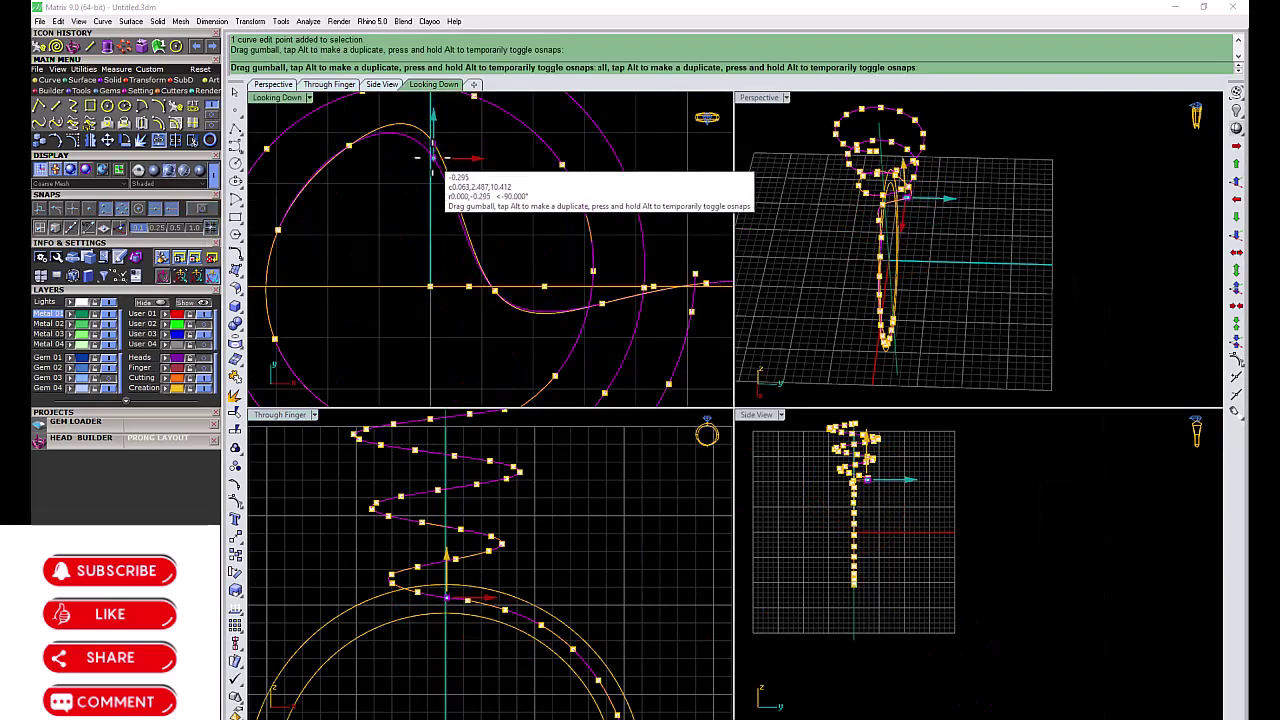
pyautogui.click(494, 290)
pyautogui.moveTo(494, 262)
pyautogui.mouseDown()
pyautogui.moveTo(508, 180)
pyautogui.moveTo(552, 192)
pyautogui.mouseUp()
pyautogui.click(403, 158)
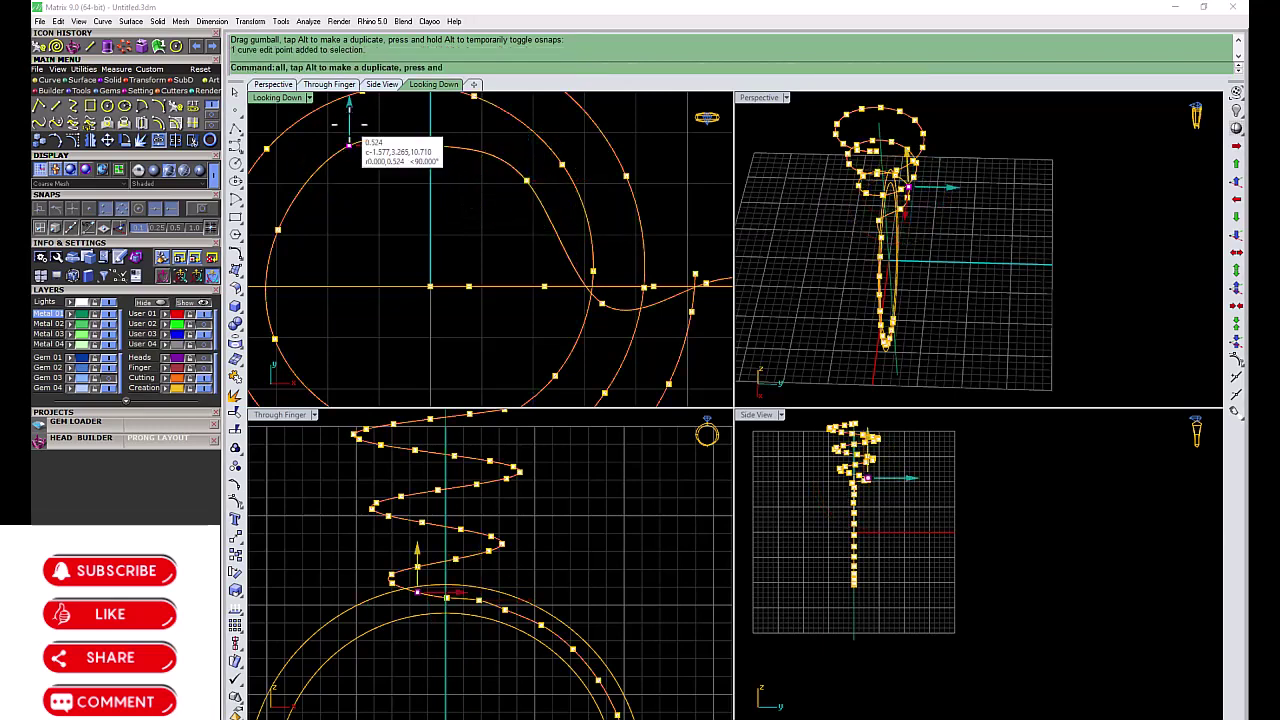
pyautogui.moveTo(349, 146); pyautogui.dragTo(366, 214)
pyautogui.moveTo(673, 136); pyautogui.dragTo(391, 209)
pyautogui.scroll(-3, 513, 285)
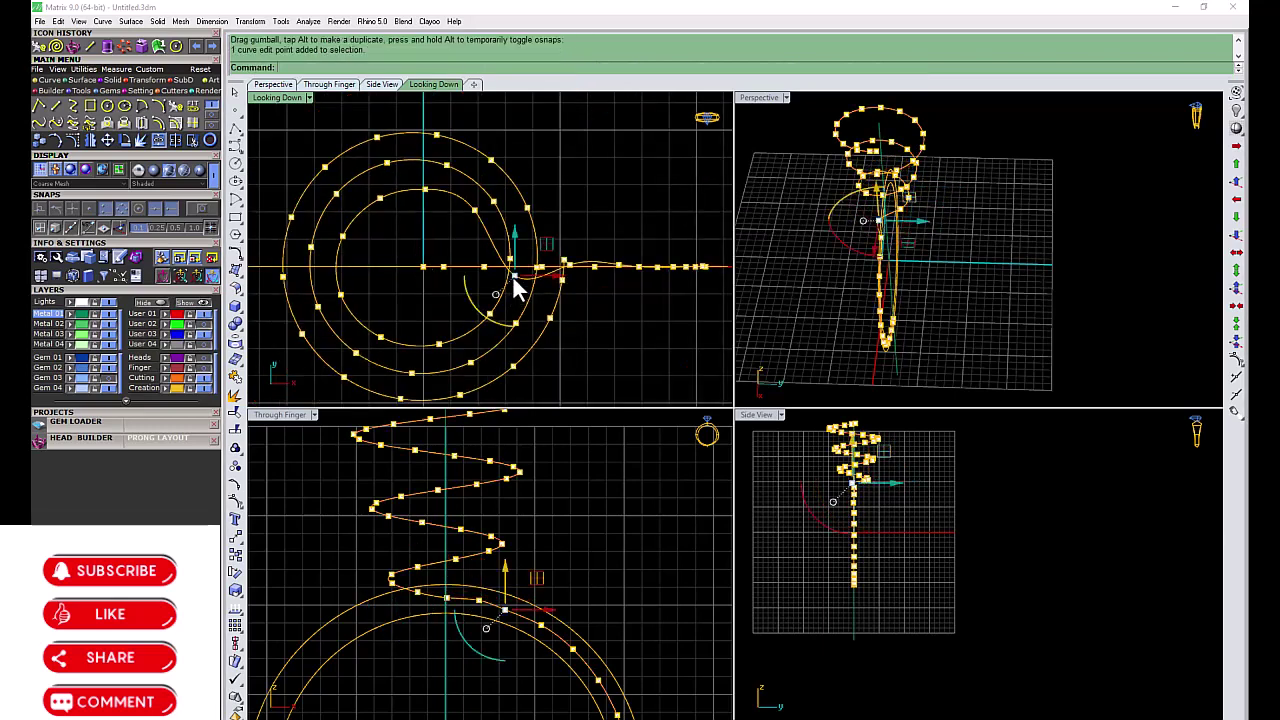
pyautogui.moveTo(513, 278); pyautogui.dragTo(581, 197)
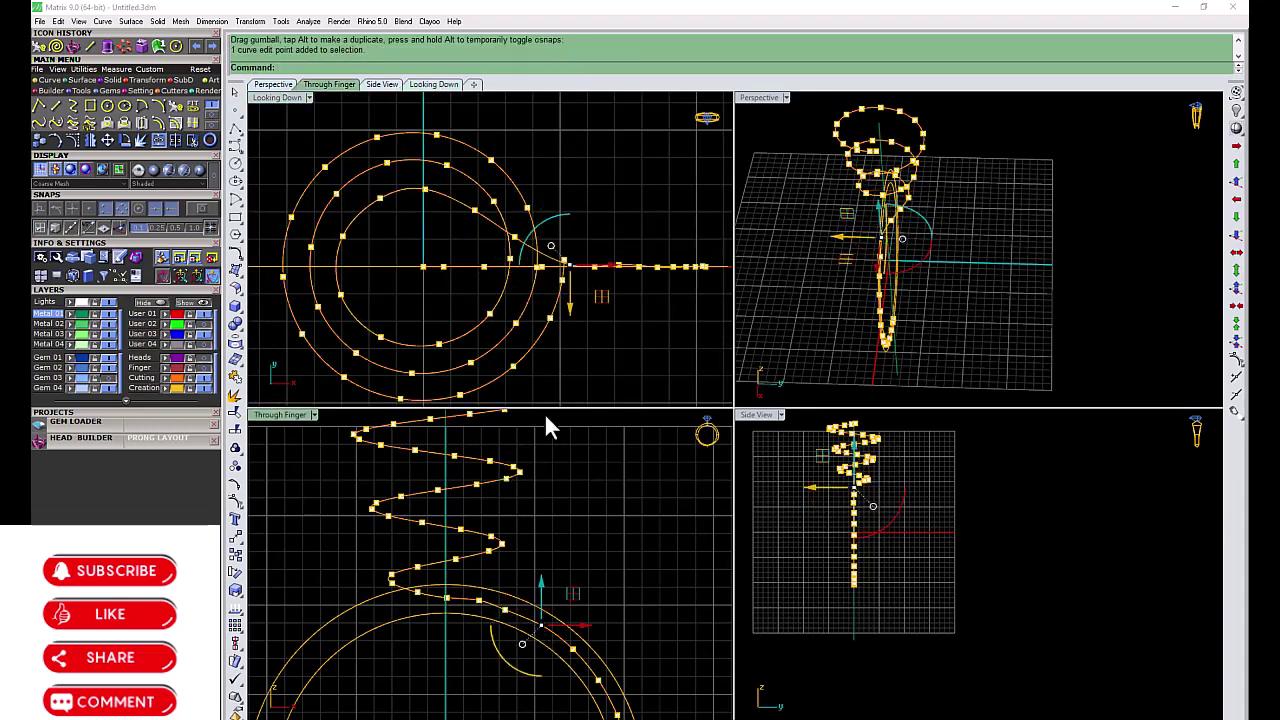
pyautogui.click(618, 266)
pyautogui.moveTo(644, 301); pyautogui.dragTo(644, 297)
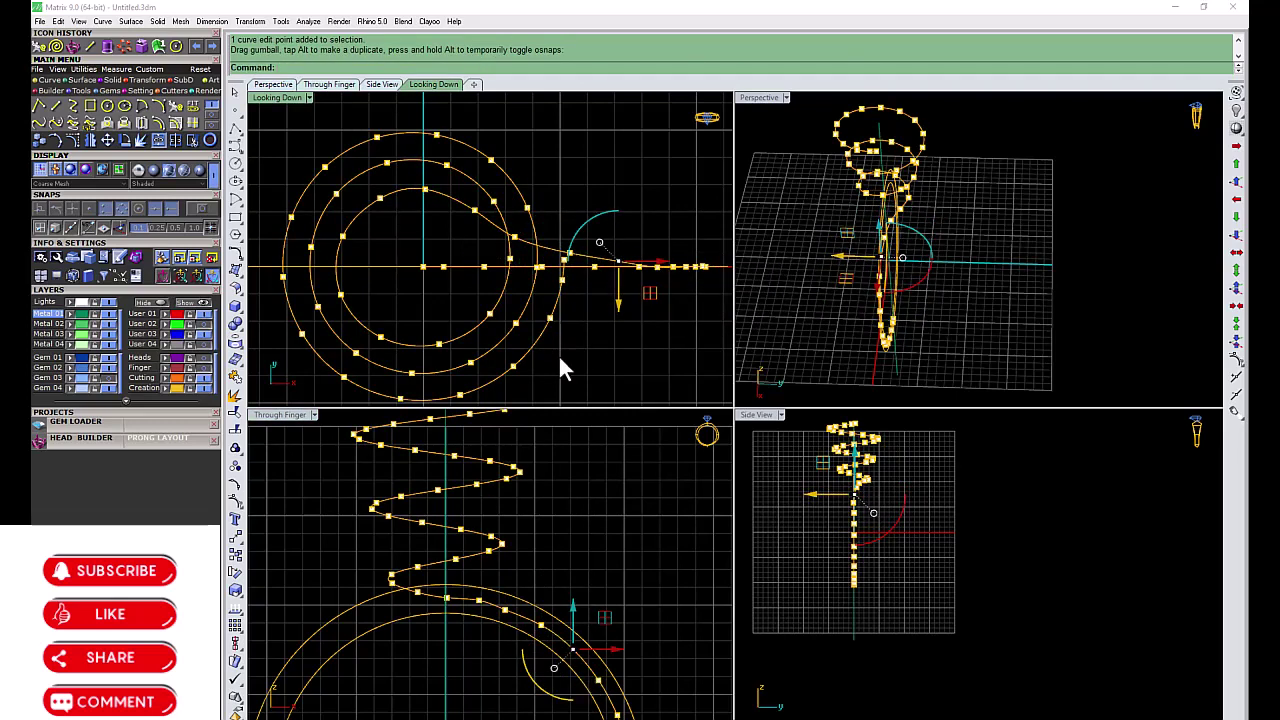
pyautogui.click(567, 282)
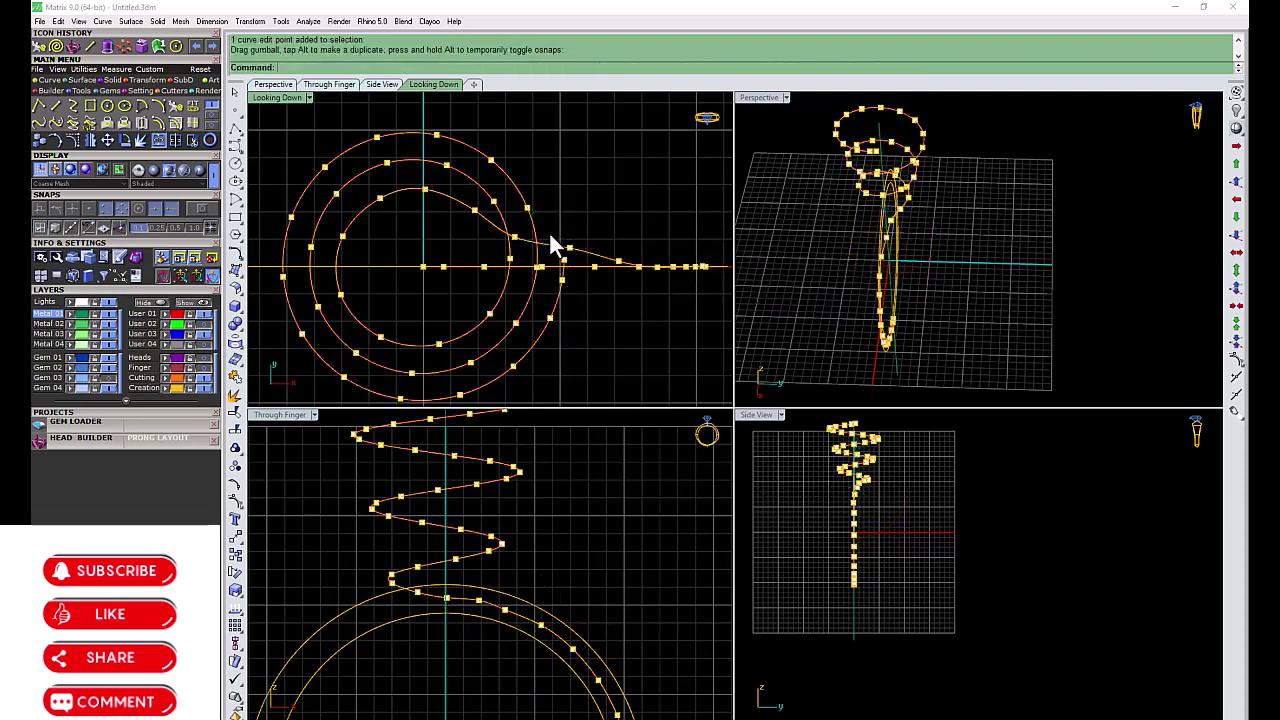
# Step: Fine-tune the edit points at the spiral junction so the lead-in flows smoothly into the coil
pyautogui.moveTo(514, 206); pyautogui.dragTo(474, 207)
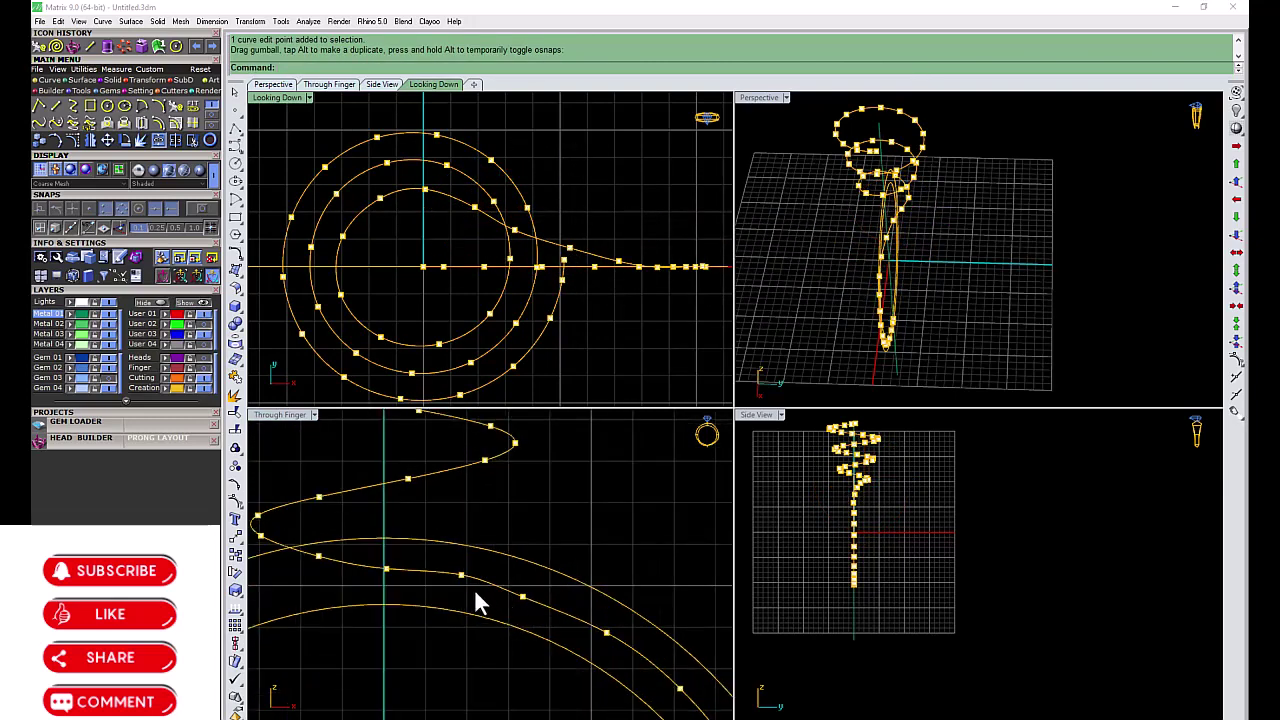
pyautogui.moveTo(477, 600); pyautogui.dragTo(507, 585)
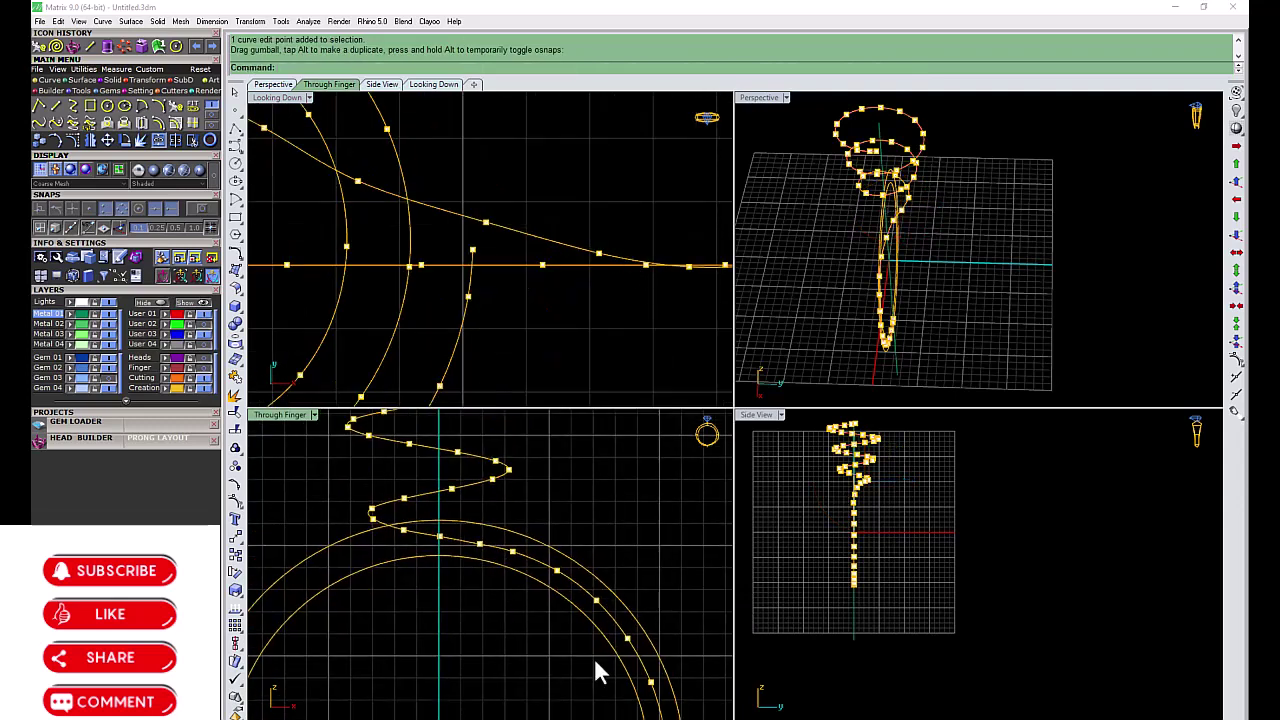
pyautogui.moveTo(693, 308); pyautogui.dragTo(600, 263)
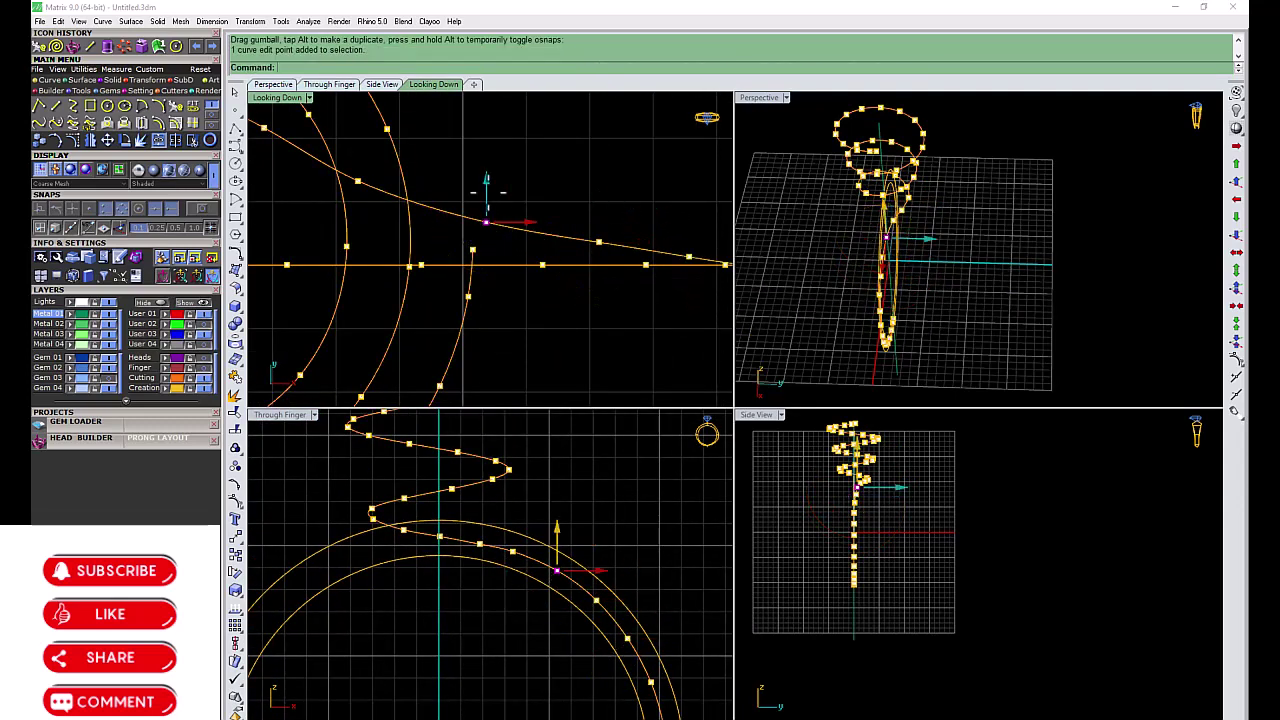
pyautogui.moveTo(487, 192); pyautogui.dragTo(480, 215)
pyautogui.moveTo(480, 215); pyautogui.dragTo(371, 229, button='right')
pyautogui.moveTo(371, 229); pyautogui.dragTo(425, 215)
pyautogui.moveTo(425, 215); pyautogui.dragTo(436, 250, button='right')
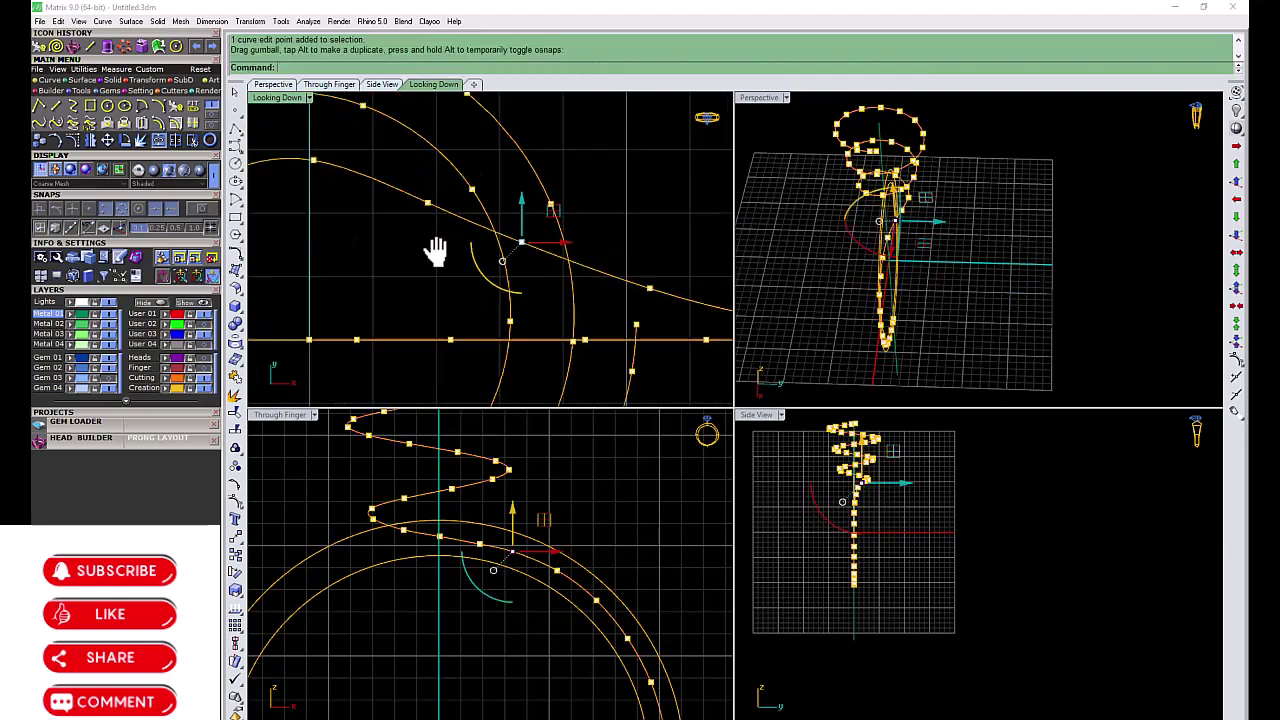
pyautogui.moveTo(436, 250); pyautogui.dragTo(425, 180)
pyautogui.scroll(-3, 386, 271)
pyautogui.moveTo(375, 280); pyautogui.dragTo(441, 266, button='right')
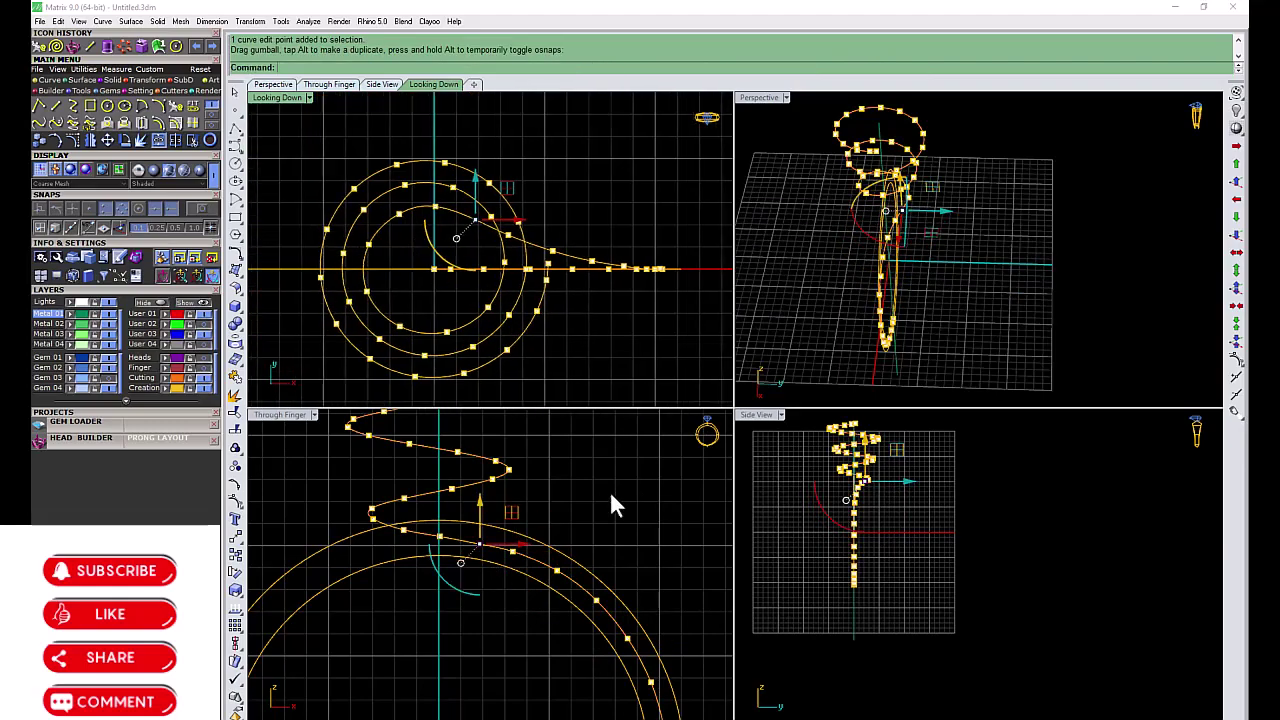
pyautogui.moveTo(900, 240); pyautogui.dragTo(927, 213, button='right')
pyautogui.scroll(-3, 523, 594)
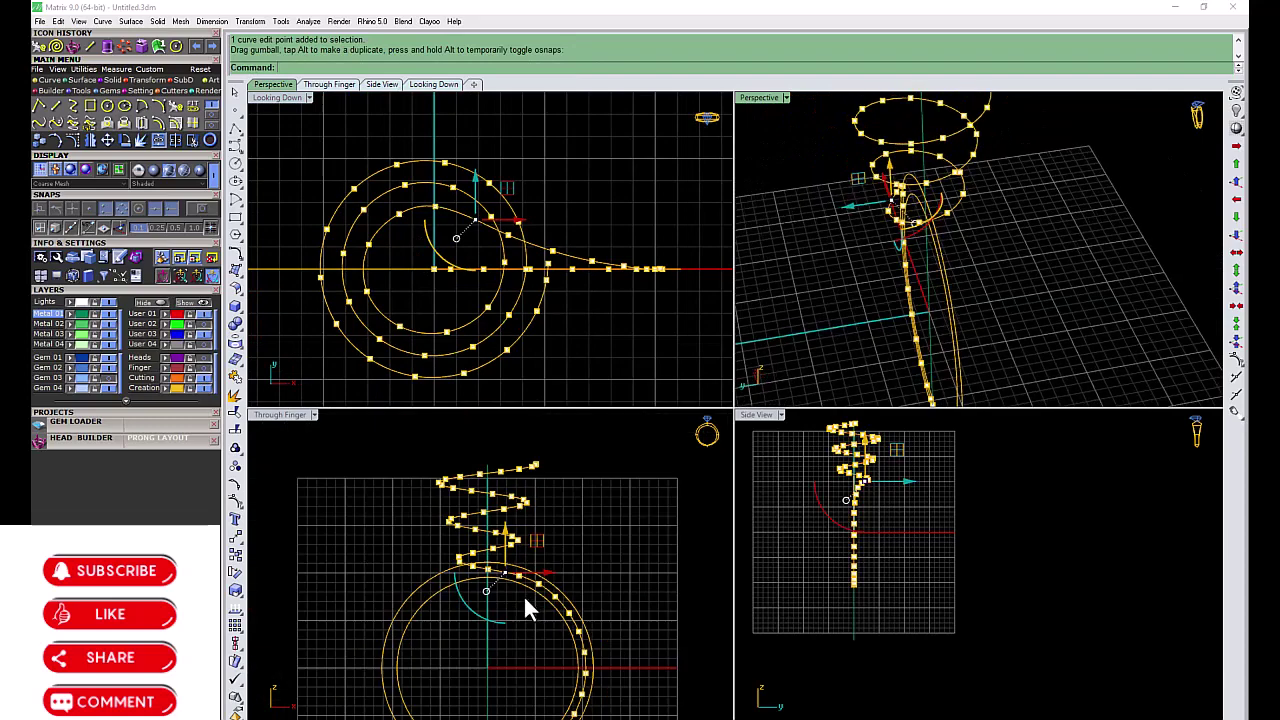
pyautogui.scroll(-2, 524, 597)
pyautogui.hotkey('ctrl', 'a')
# Step: Rebuild the curves with 30 points at degree 3, giving a maximum deviation of 0.0438649
pyautogui.click(175, 105)
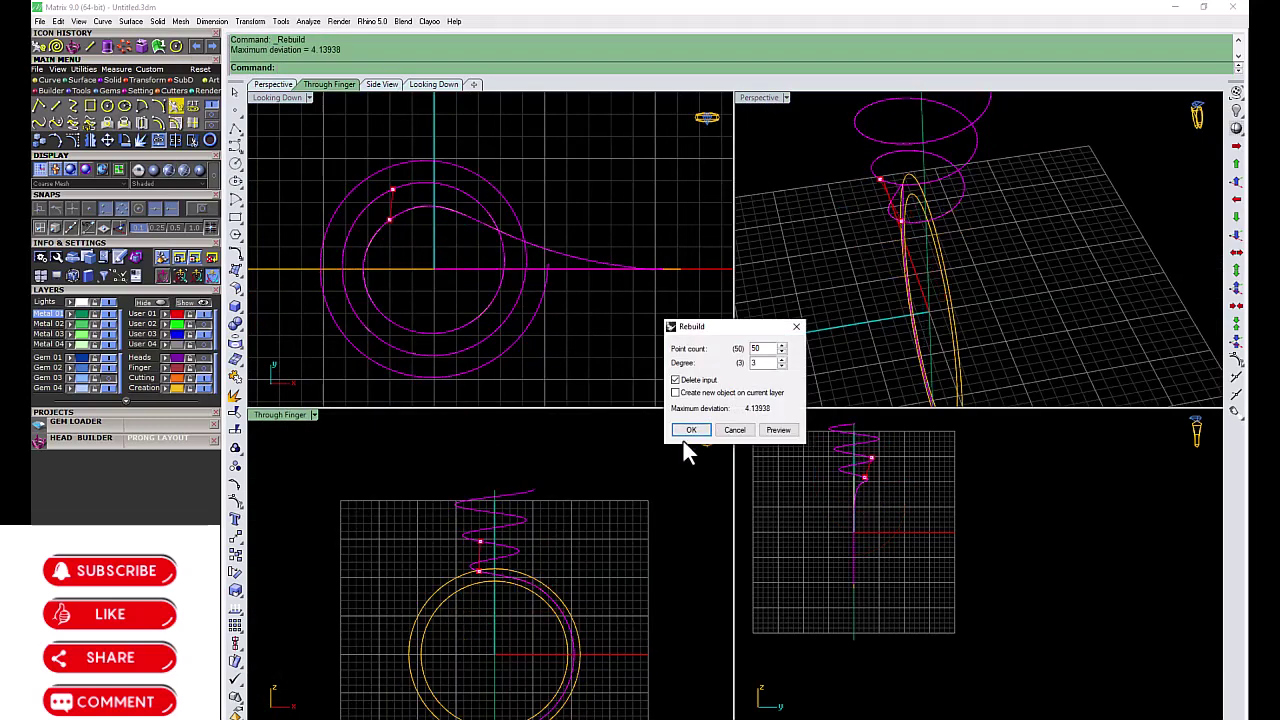
pyautogui.click(689, 431)
pyautogui.rightClick(640, 300)
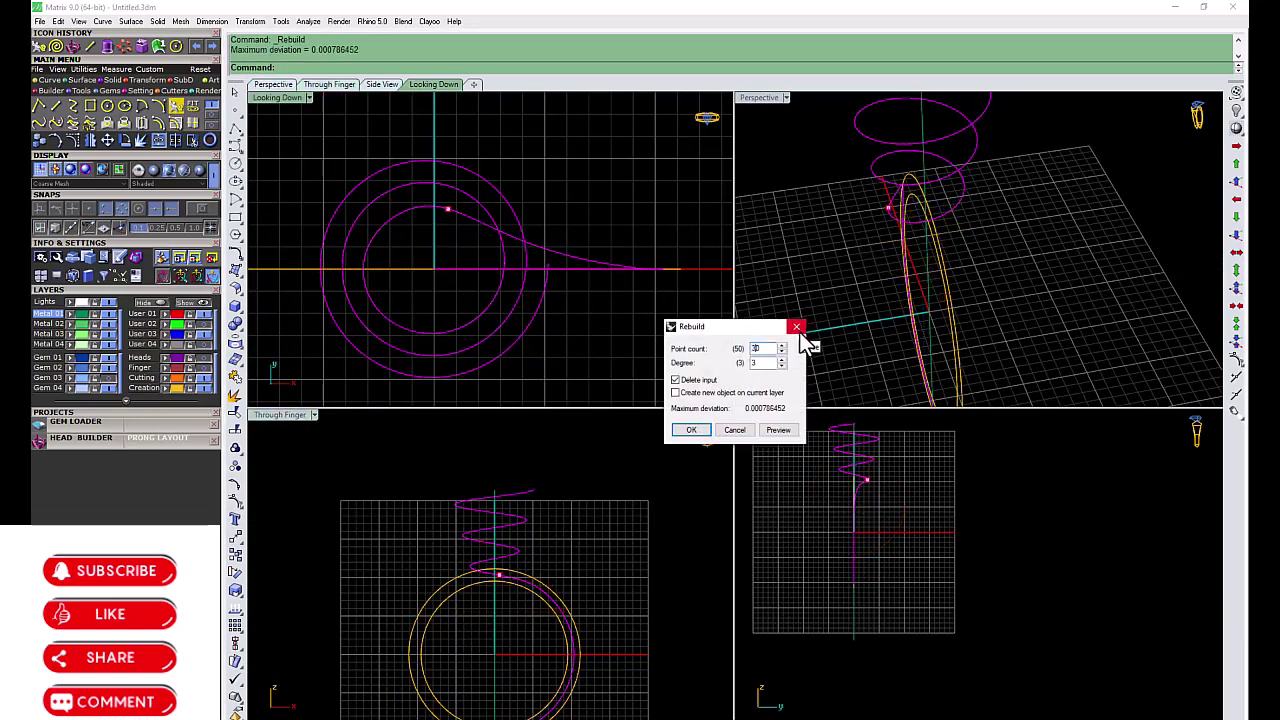
pyautogui.click(688, 430)
pyautogui.rightClick(526, 190)
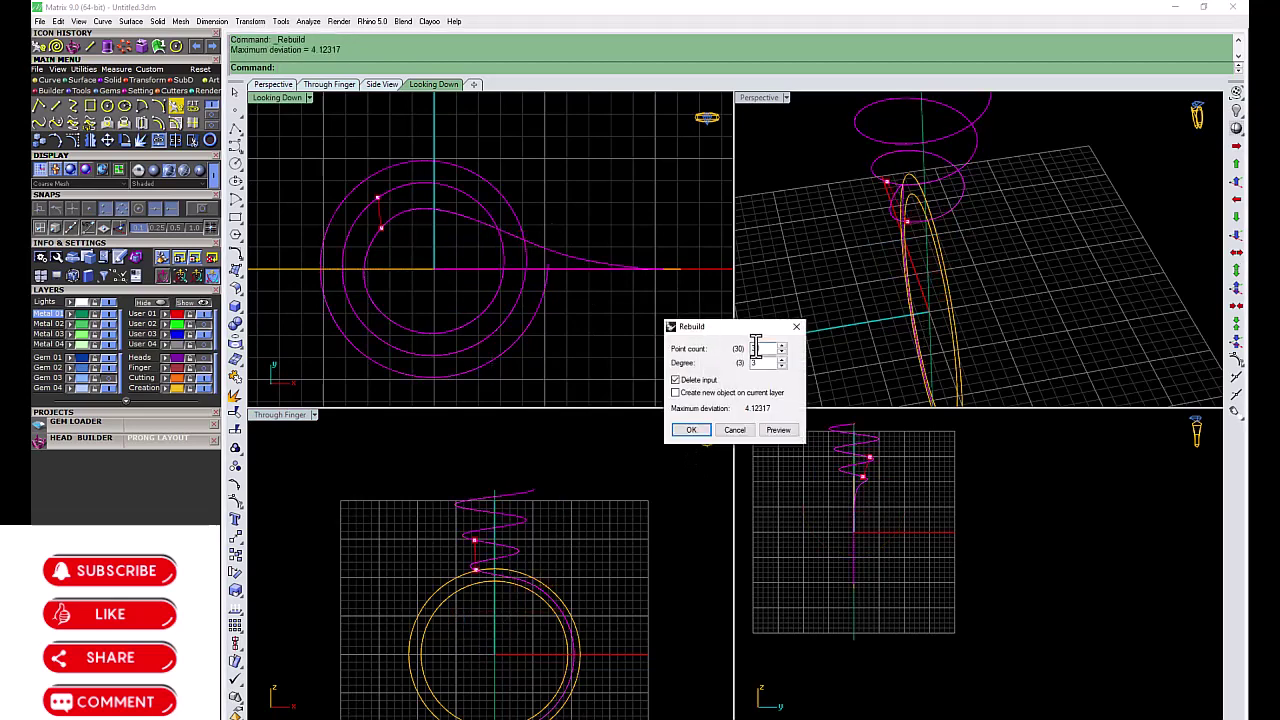
pyautogui.write('8')
pyautogui.press('Return')
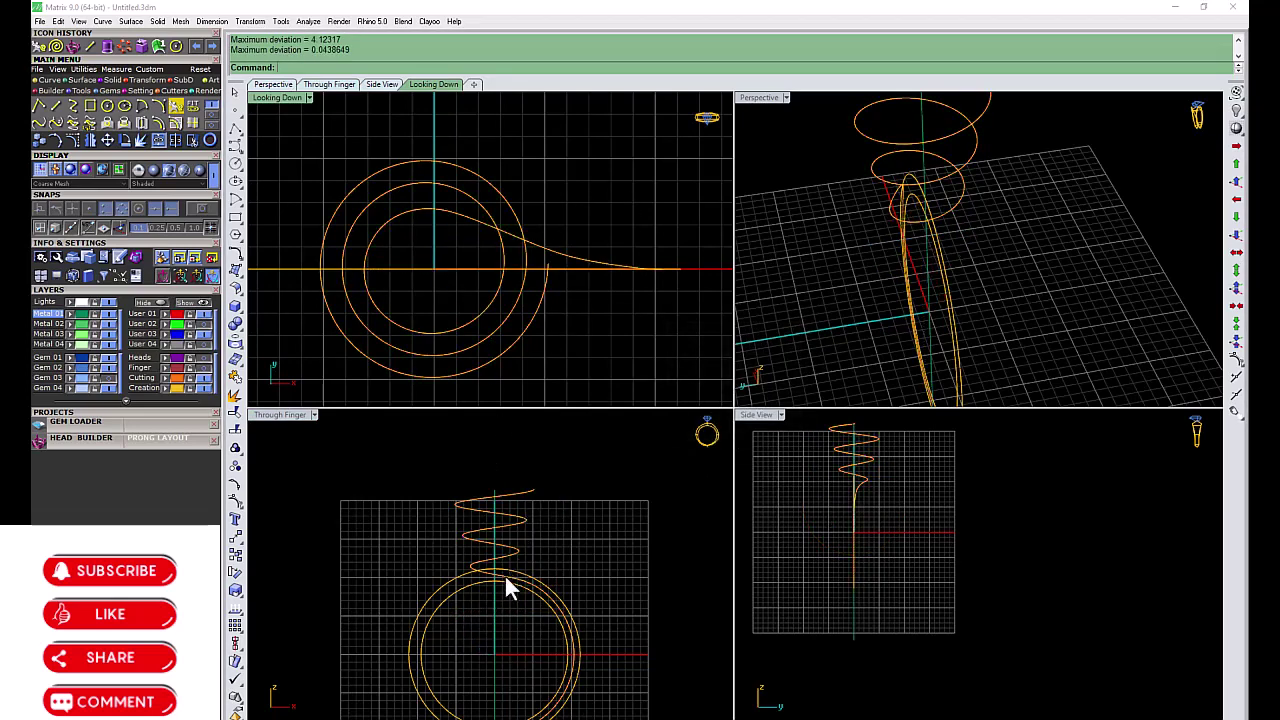
pyautogui.click(457, 587)
# Step: Draw a two-point profile circle about 3.244 across at the end of the coil's lead-in curve
pyautogui.keyDown('shift'); pyautogui.click(526, 524); pyautogui.keyUp('shift')
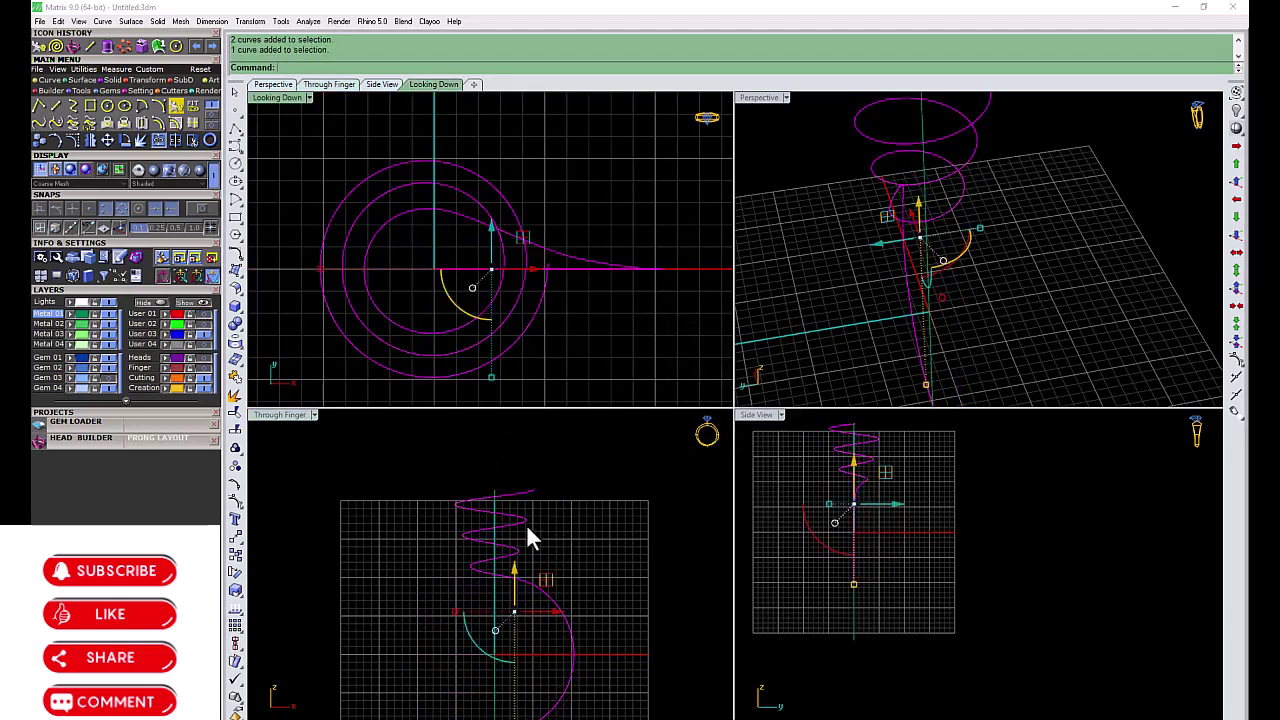
pyautogui.press('Escape')
pyautogui.click(390, 67)
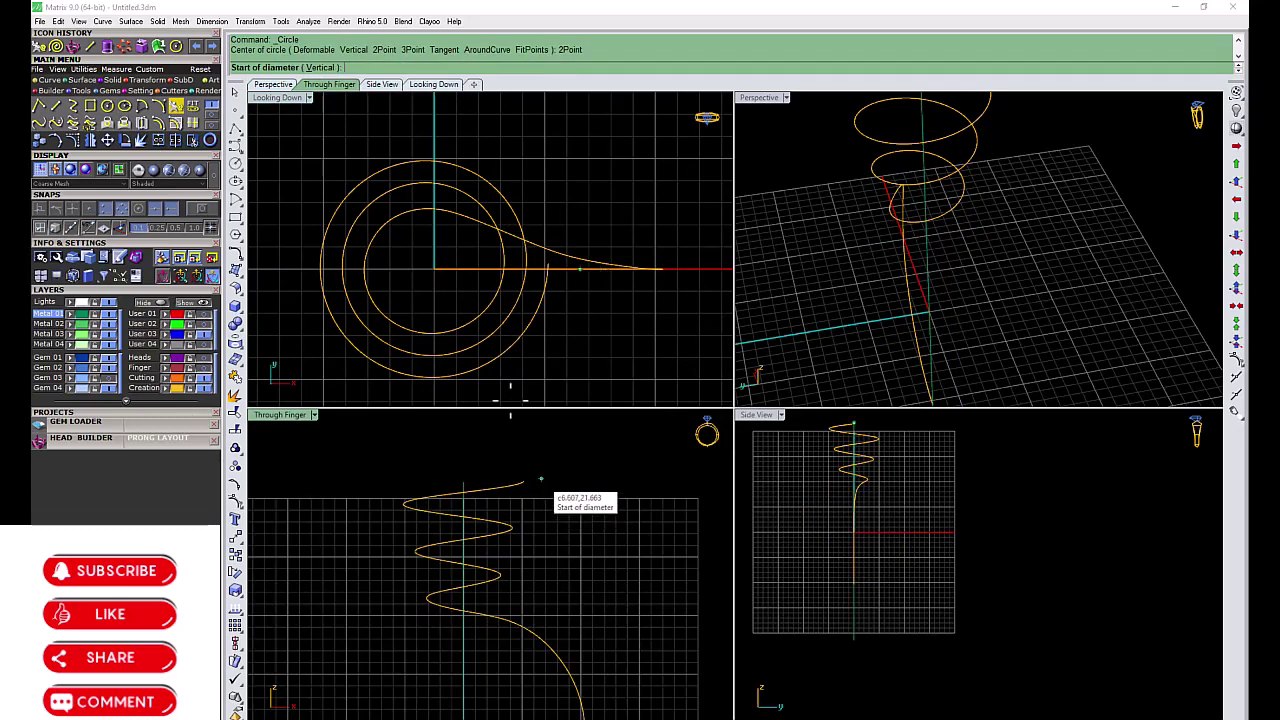
pyautogui.scroll(2, 505, 478)
pyautogui.scroll(3, 514, 471)
pyautogui.click(466, 474)
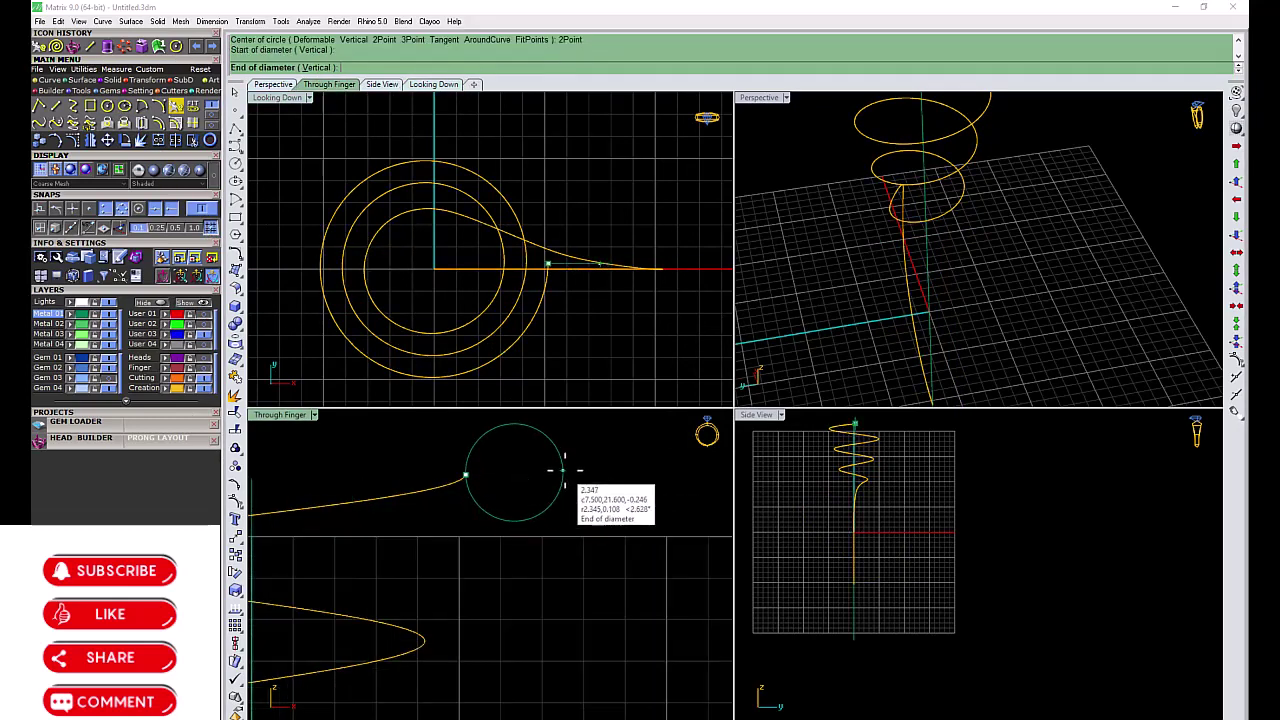
pyautogui.click(563, 467)
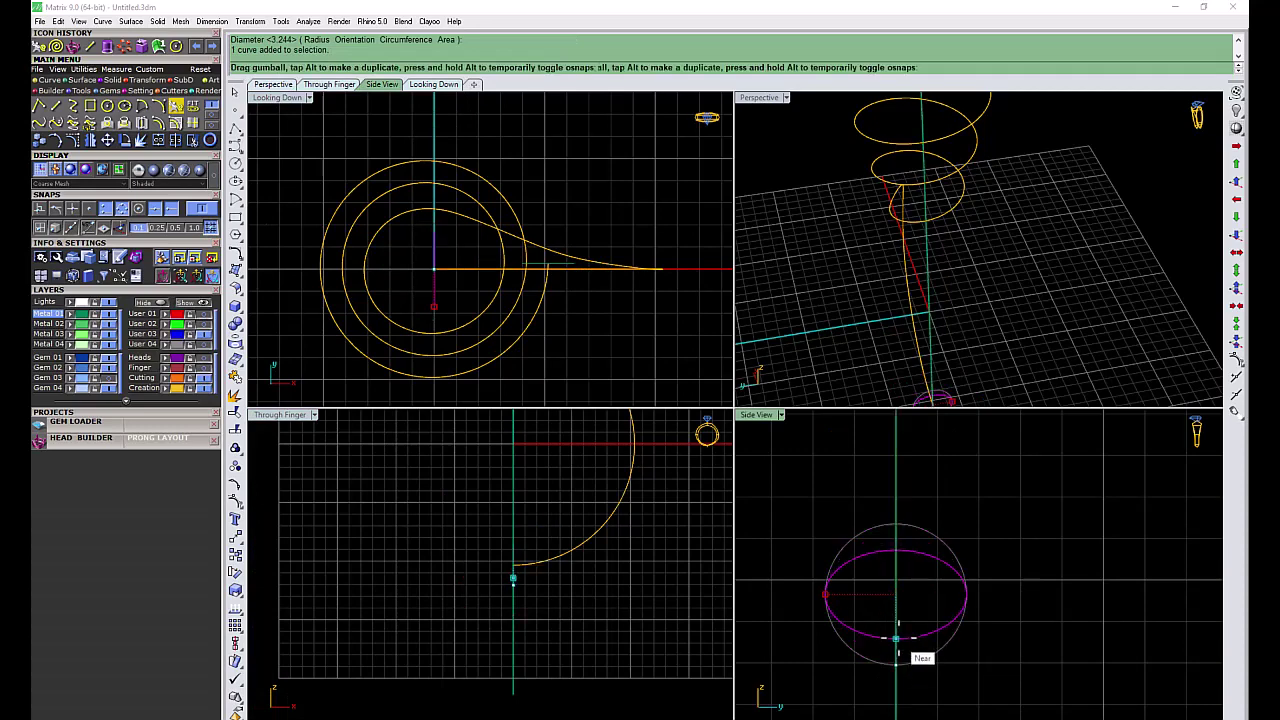
pyautogui.press('Escape')
pyautogui.moveTo(880, 300); pyautogui.dragTo(967, 307, button='right')
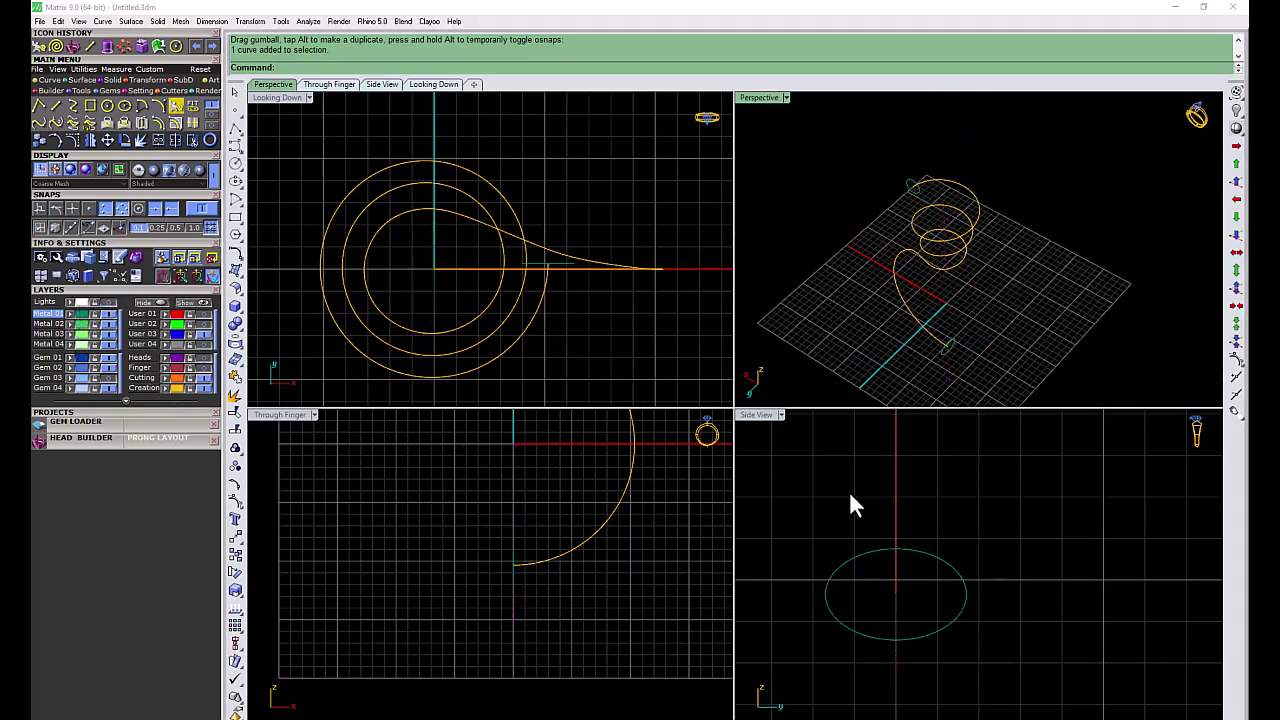
# Step: Sweep the profile circle along the coil curve and cap the tube's open ends
pyautogui.click(932, 343)
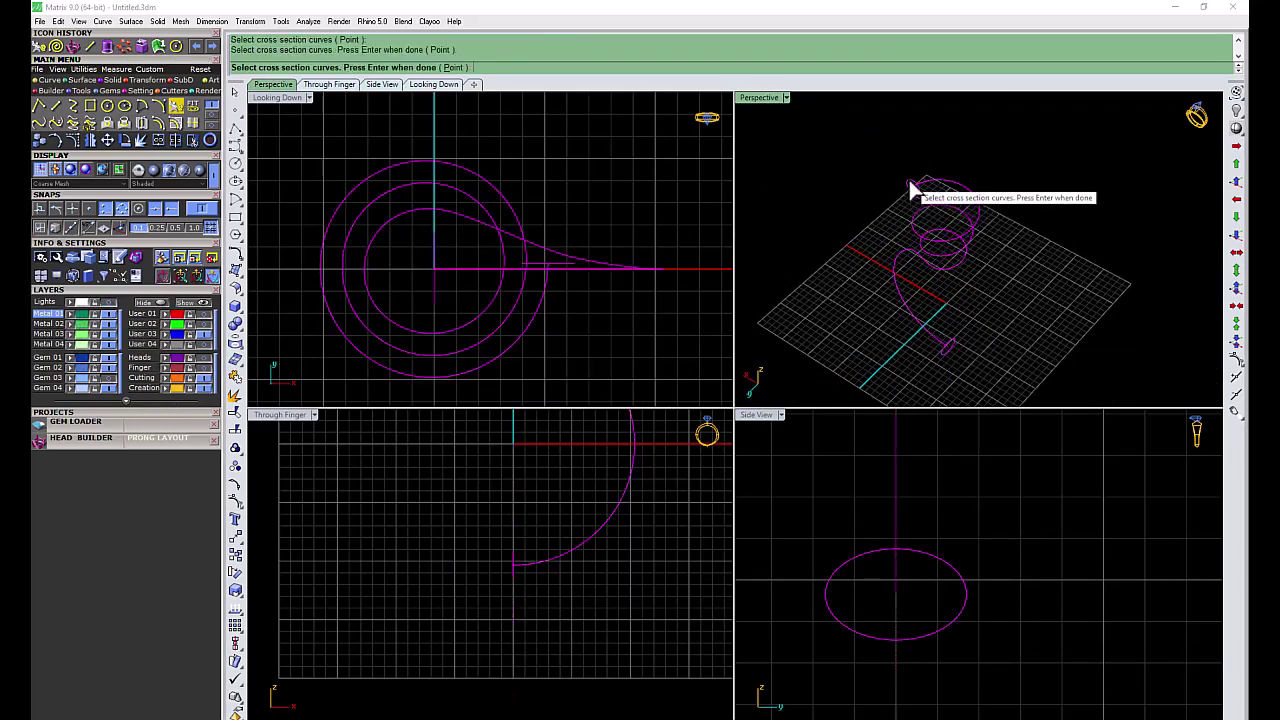
pyautogui.press('Return')
pyautogui.press('Return')
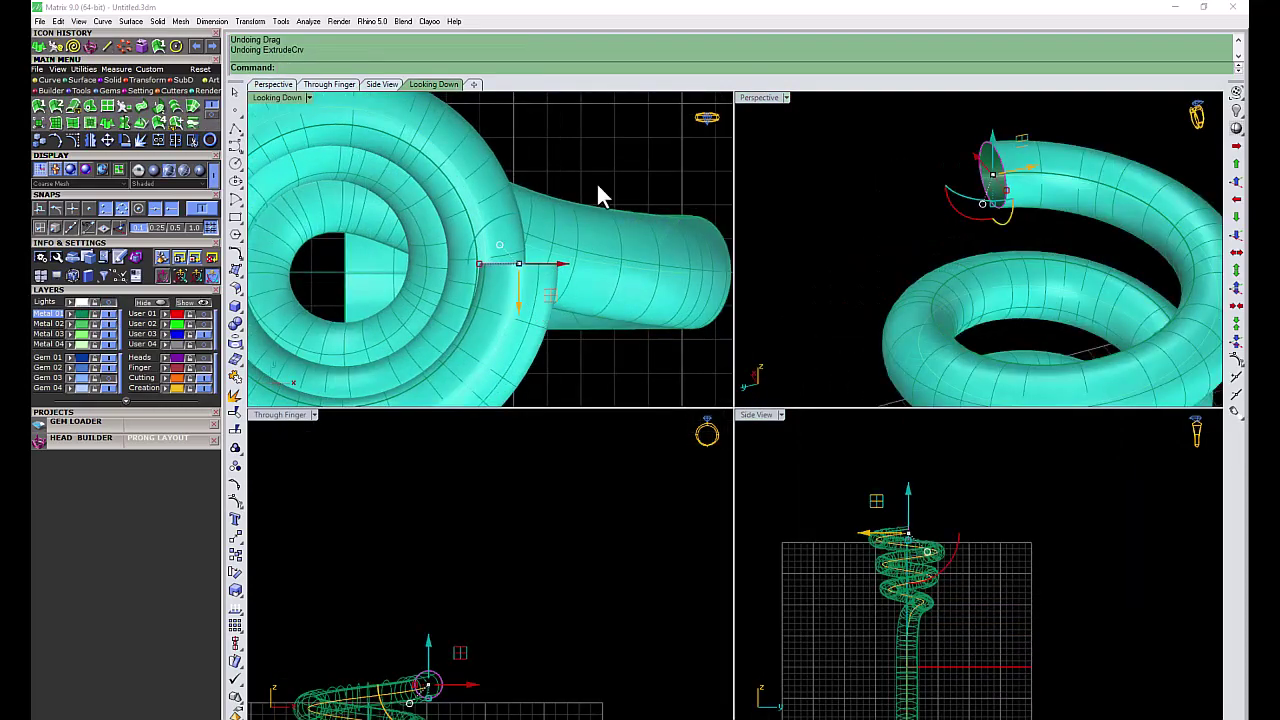
pyautogui.scroll(-3, 591, 190)
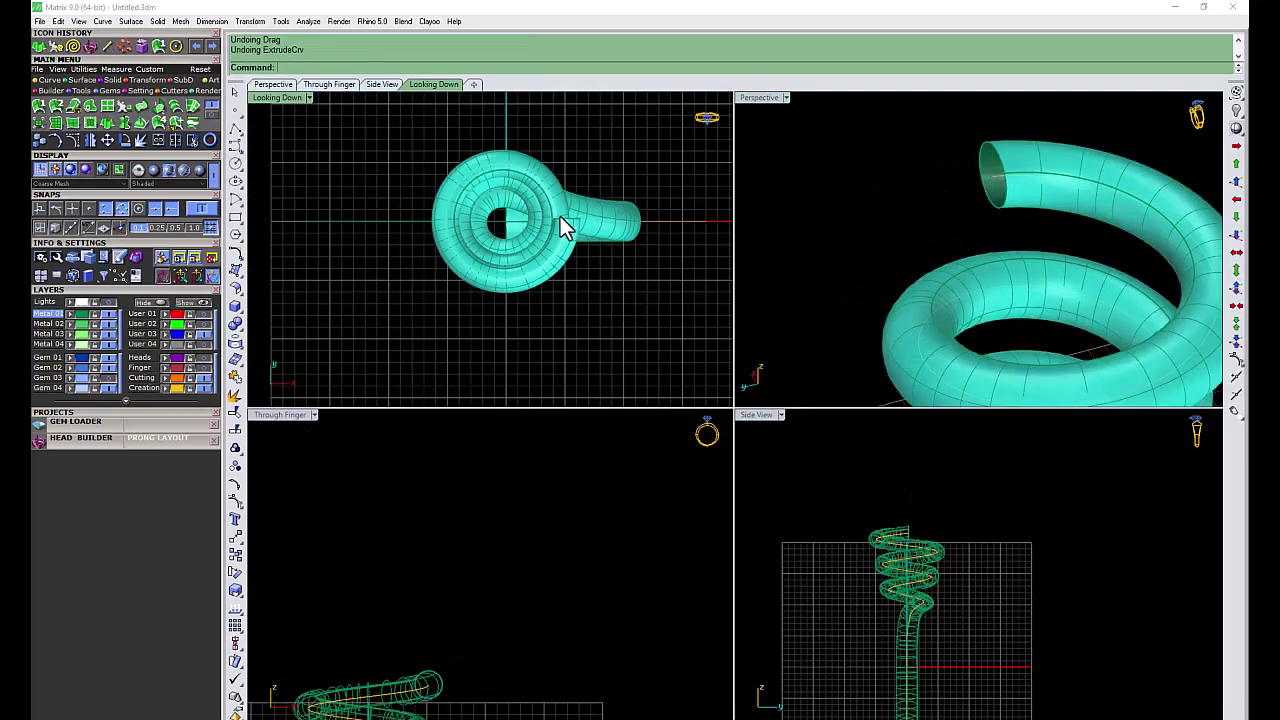
pyautogui.click(563, 220)
pyautogui.click(140, 47)
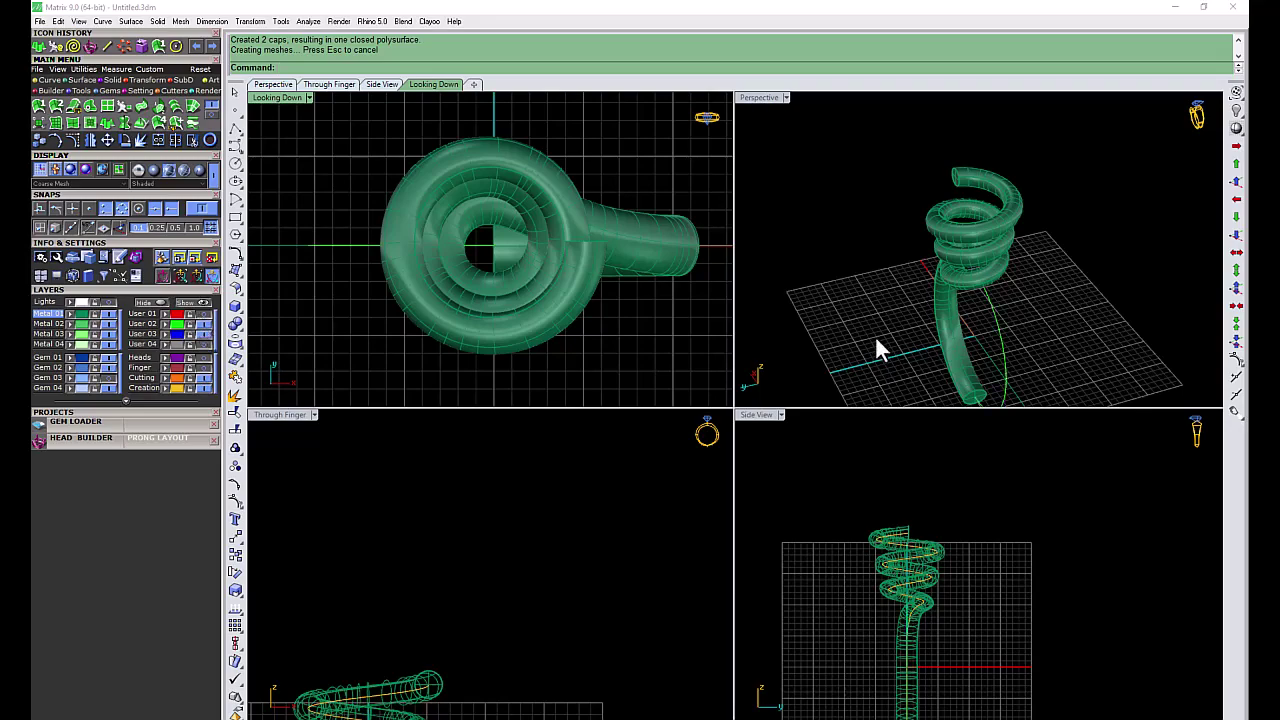
# Step: Remove the capped tube solid so only the coil and ring curves show
pyautogui.scroll(-1, 900, 500)
pyautogui.scroll(3, 600, 590)
pyautogui.scroll(2, 480, 634)
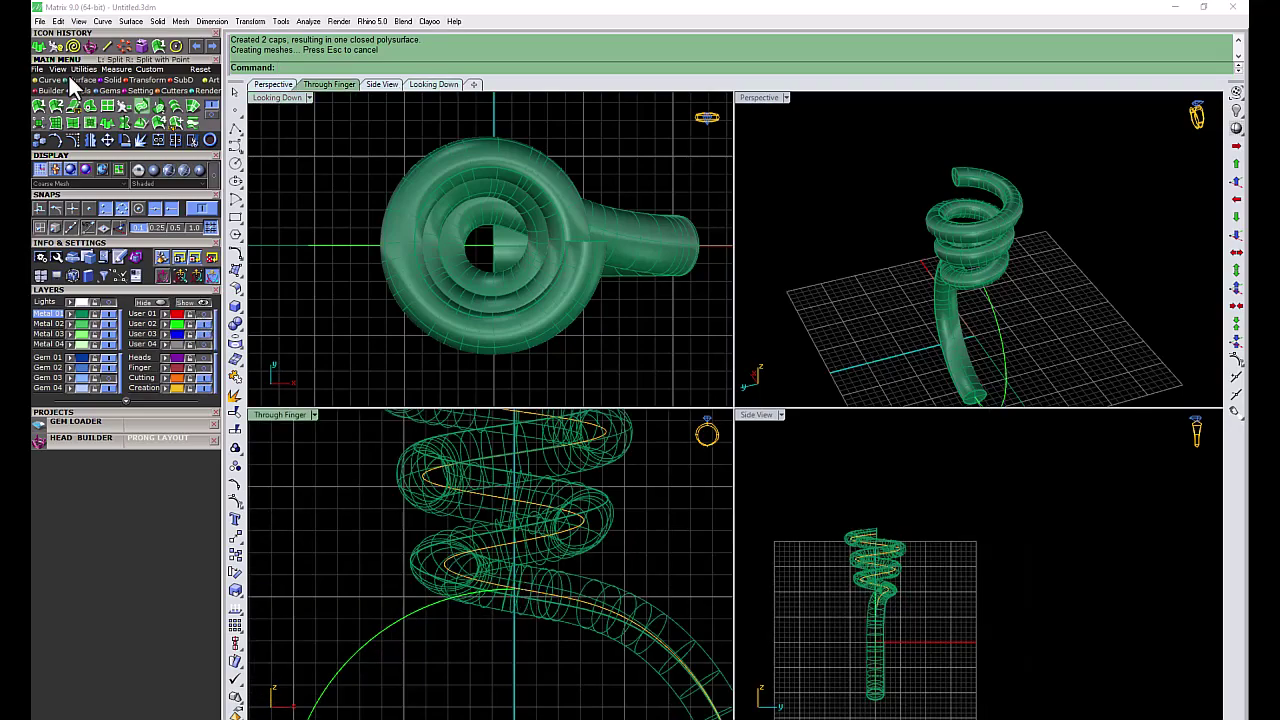
pyautogui.scroll(2, 891, 591)
pyautogui.scroll(2, 800, 471)
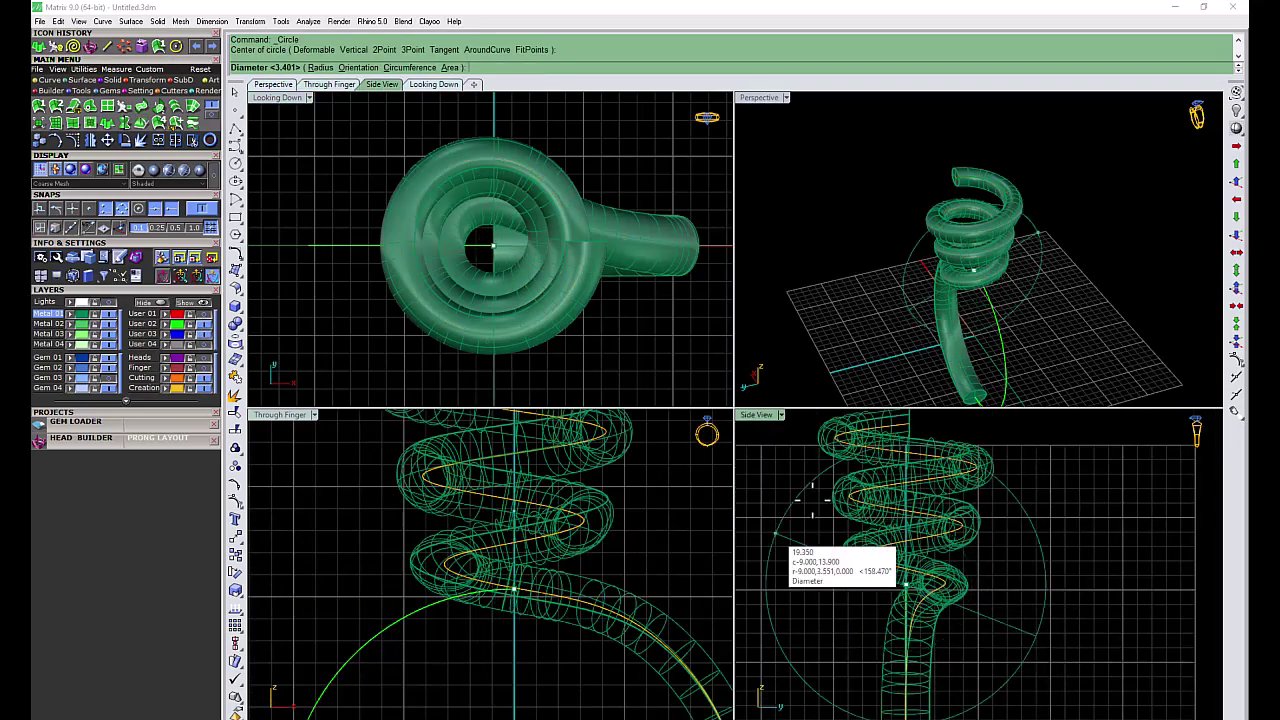
pyautogui.click(815, 470)
pyautogui.hotkey('ctrl', 'h')
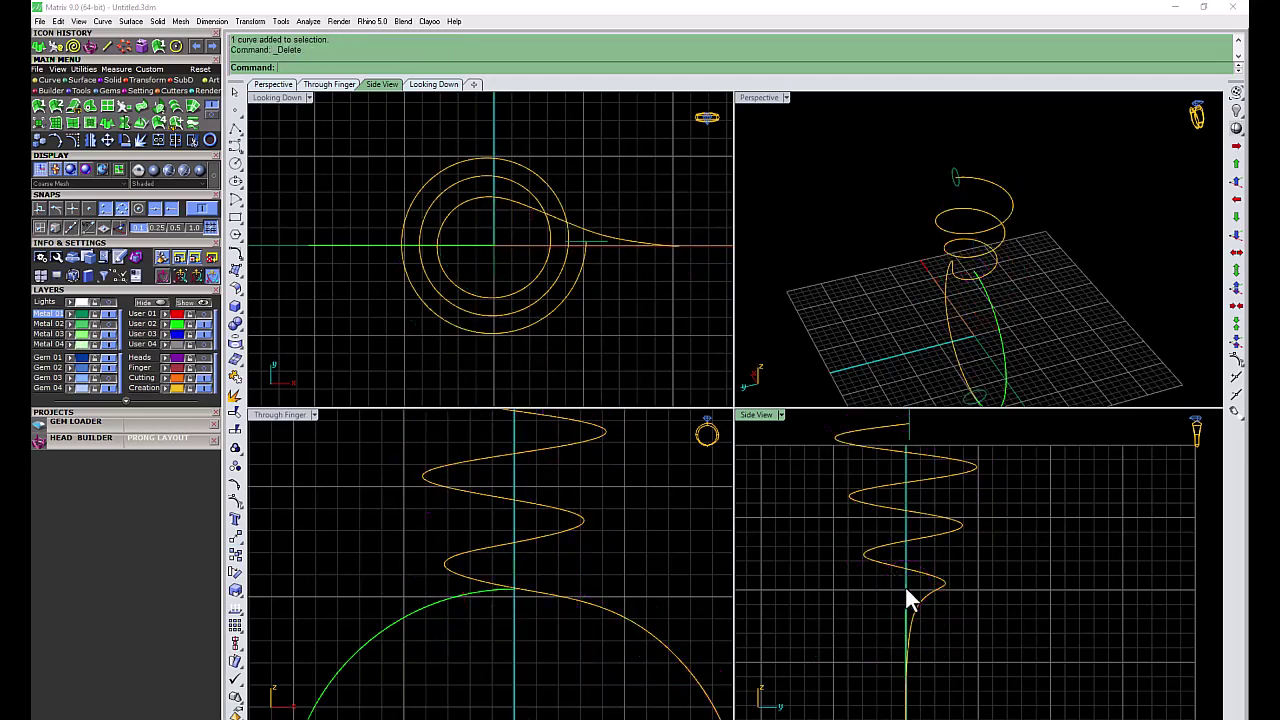
# Step: Draw a circle centred on the vertical axis and stretch it into a wider ellipse
pyautogui.click(906, 579)
pyautogui.scroll(1, 968, 580)
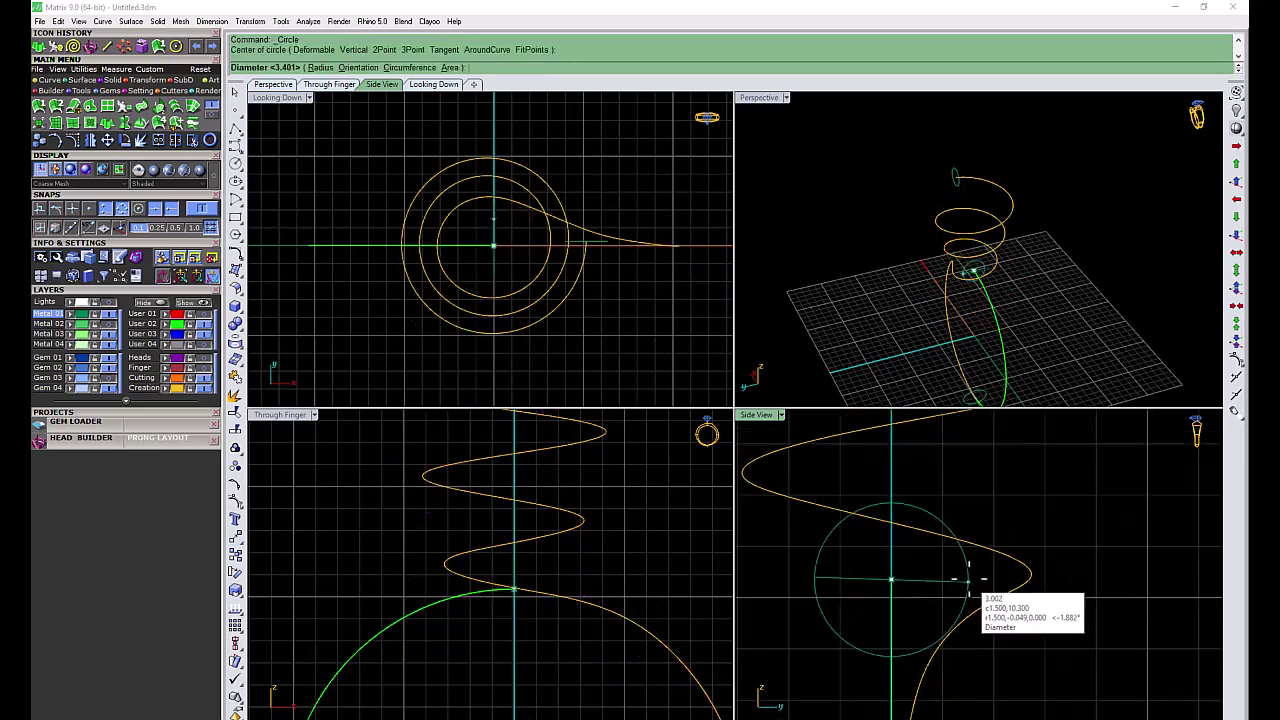
pyautogui.click(979, 578)
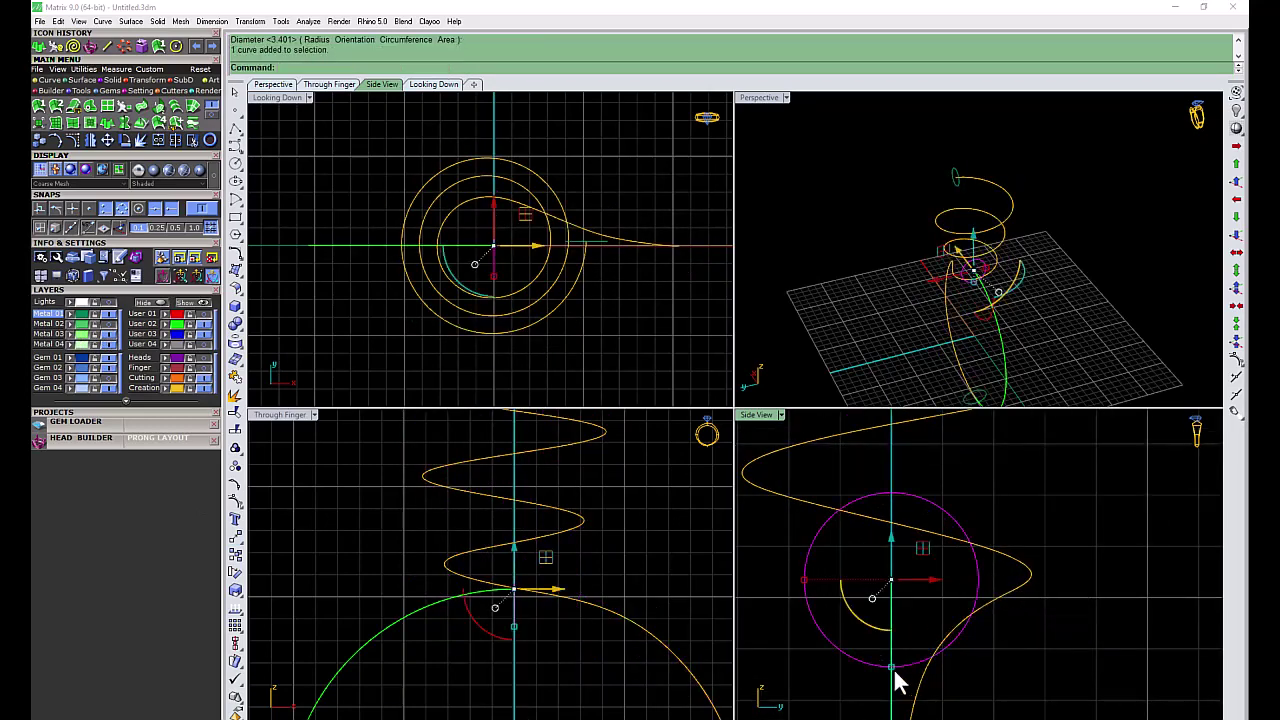
pyautogui.moveTo(804, 579); pyautogui.dragTo(792, 580)
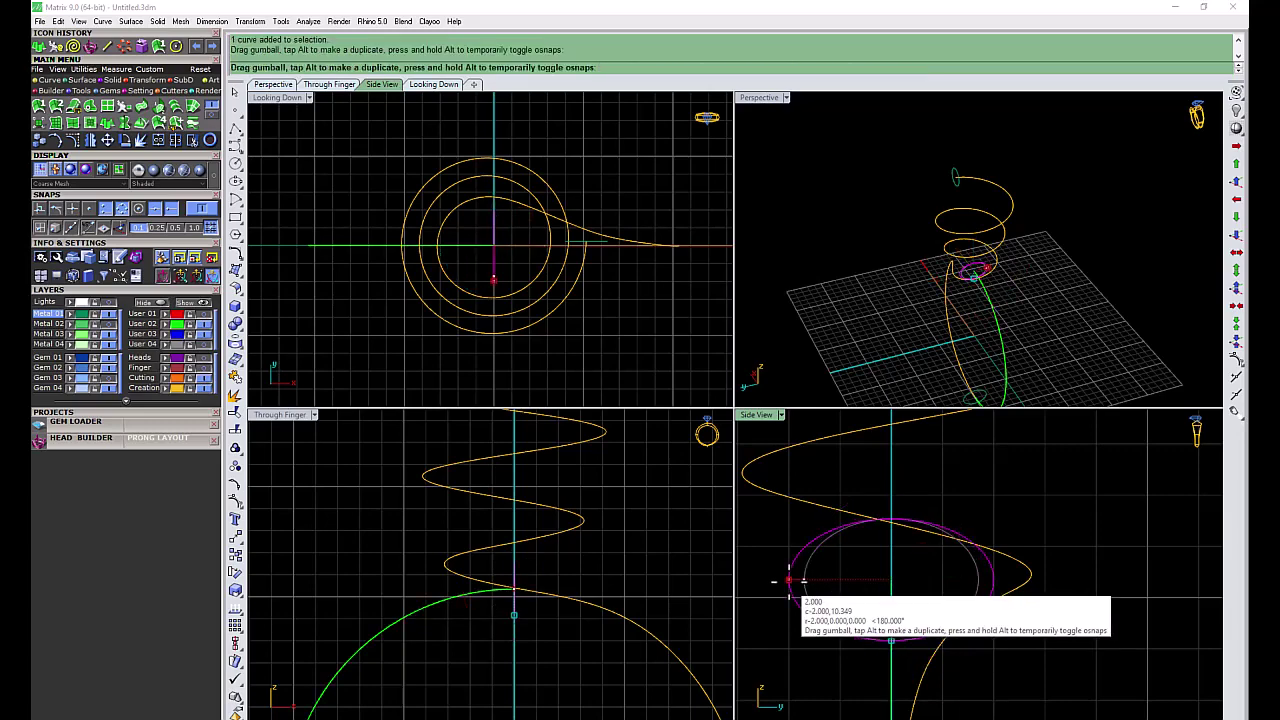
pyautogui.moveTo(891, 640); pyautogui.dragTo(891, 650)
pyautogui.press('Escape')
pyautogui.scroll(-3, 841, 562)
pyautogui.scroll(-2, 502, 634)
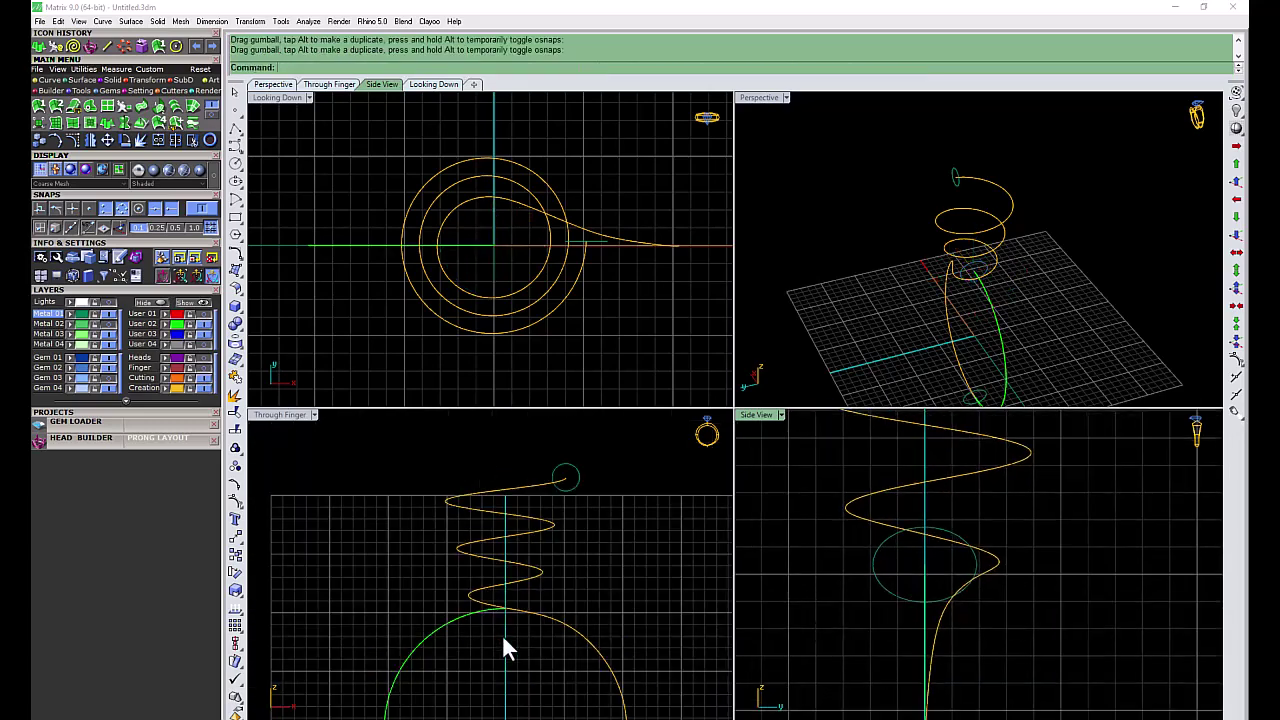
pyautogui.scroll(-2, 547, 621)
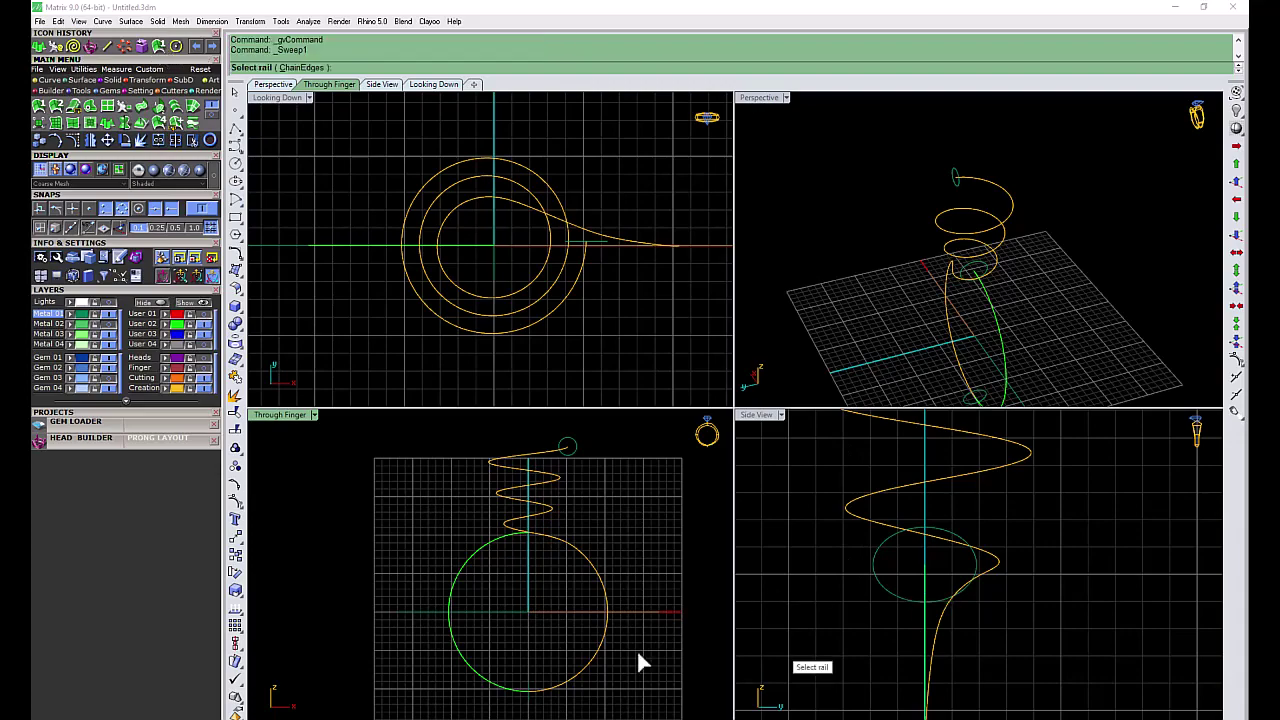
pyautogui.scroll(-2, 946, 537)
# Step: Sweep the round profile along the ring shank and spiral rail, setting the seam point
pyautogui.click(971, 400)
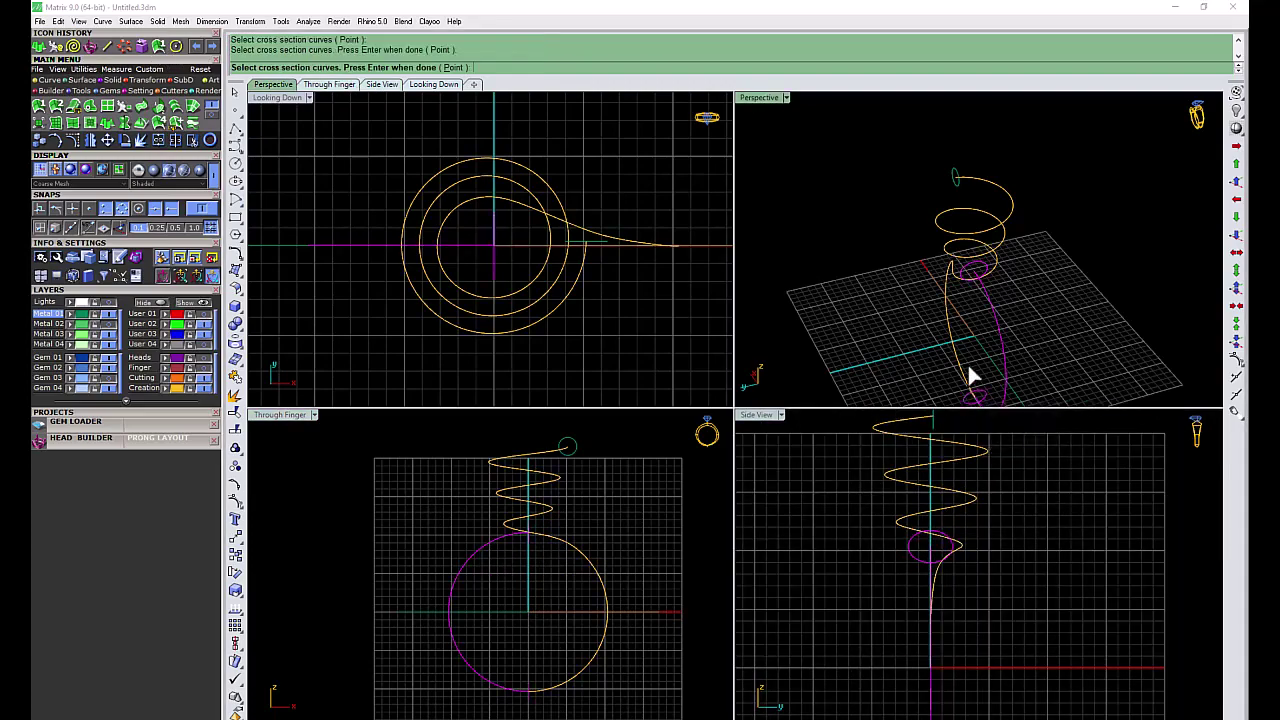
pyautogui.press('Return')
pyautogui.press('Return')
pyautogui.press('Return')
pyautogui.moveTo(920, 329); pyautogui.dragTo(935, 343, button='right')
pyautogui.scroll(3, 925, 300)
pyautogui.click(925, 292)
pyautogui.click(960, 298)
pyautogui.scroll(3, 500, 535)
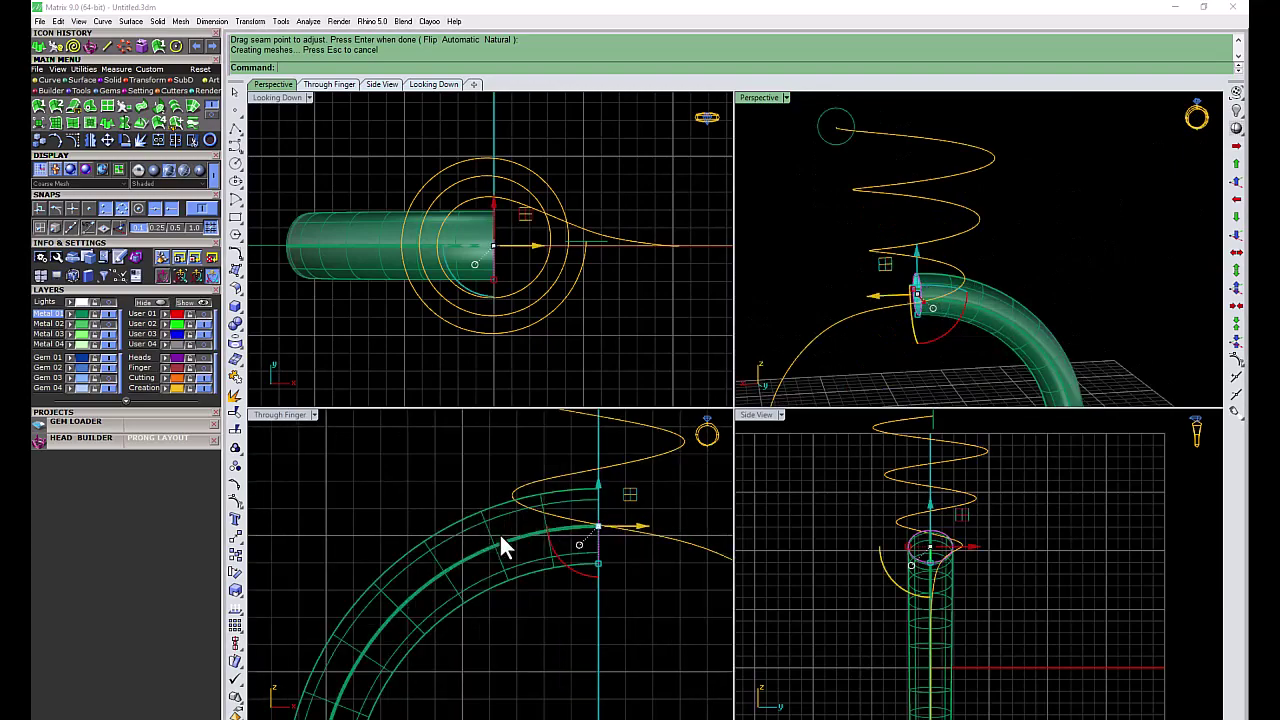
pyautogui.press('Return')
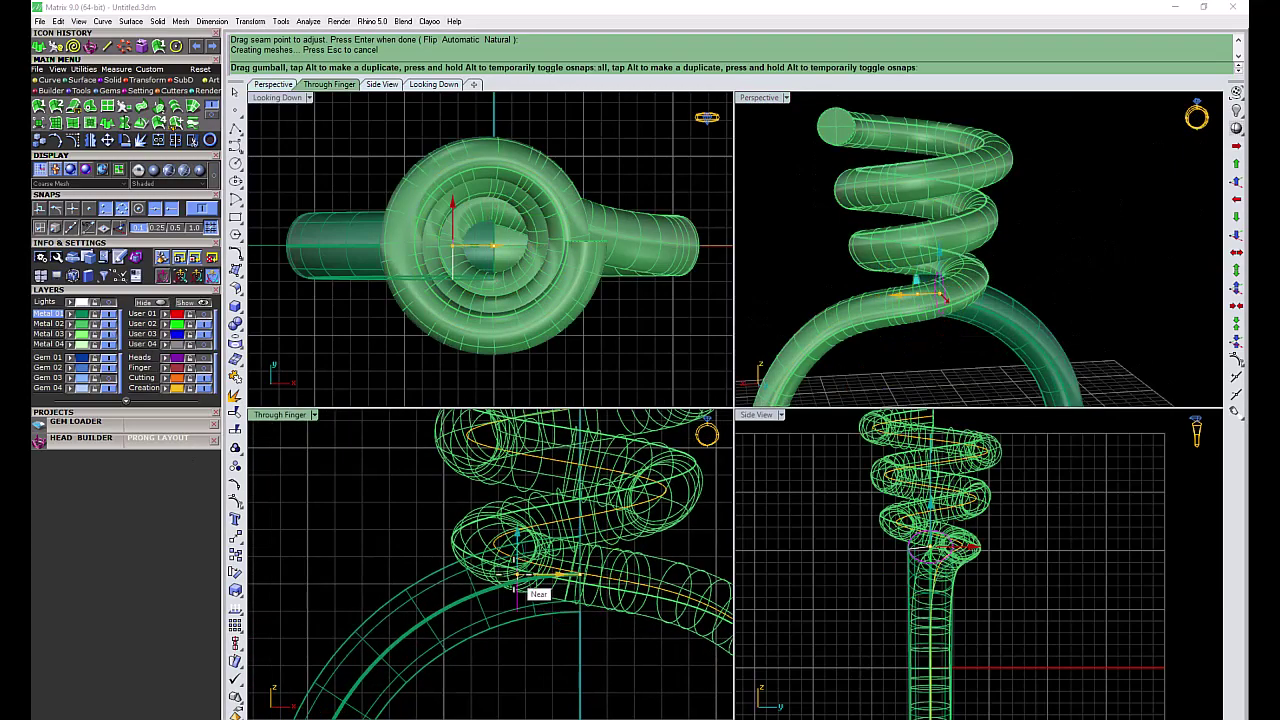
pyautogui.scroll(3, 1014, 280)
# Step: Move the sweep's profile circle at the shank–coil joint so the tube reshapes
pyautogui.moveTo(971, 314)
pyautogui.mouseDown(button='right')
pyautogui.moveTo(966, 291)
pyautogui.moveTo(928, 400)
pyautogui.mouseUp(button='right')
pyautogui.scroll(3, 925, 555)
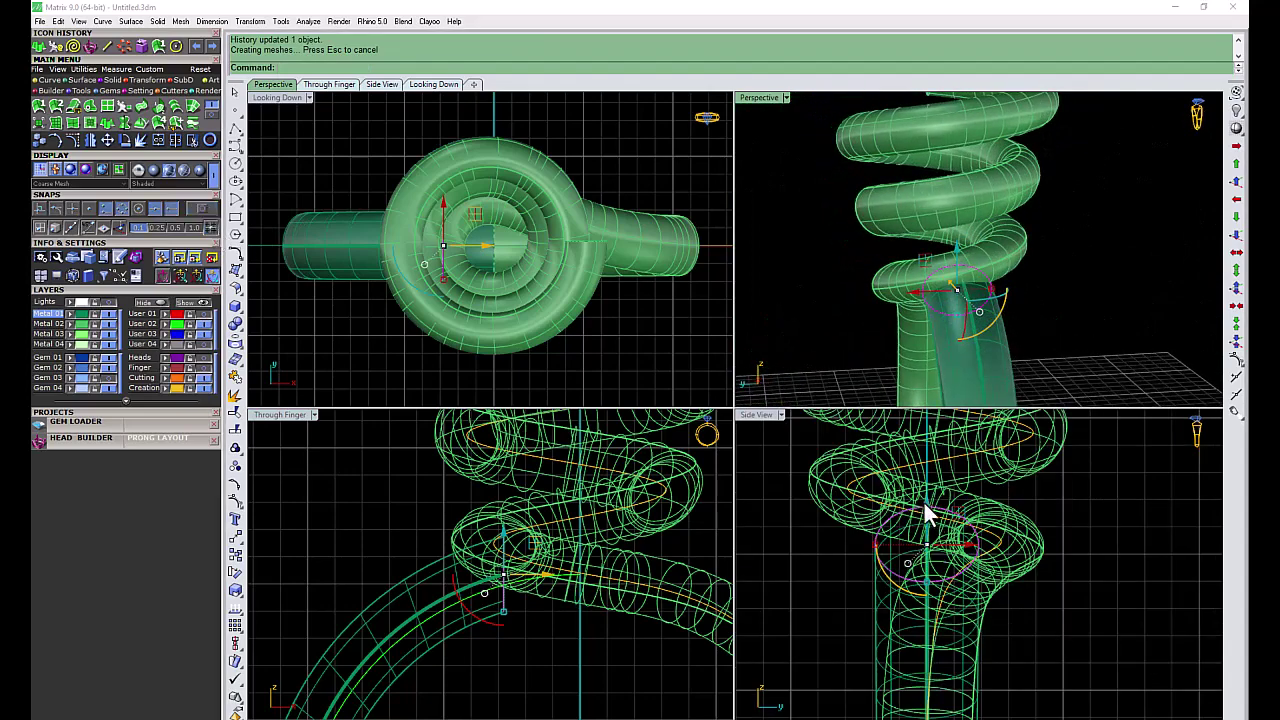
pyautogui.moveTo(980, 330)
pyautogui.mouseDown(button='right')
pyautogui.moveTo(1063, 314)
pyautogui.moveTo(952, 300)
pyautogui.mouseUp(button='right')
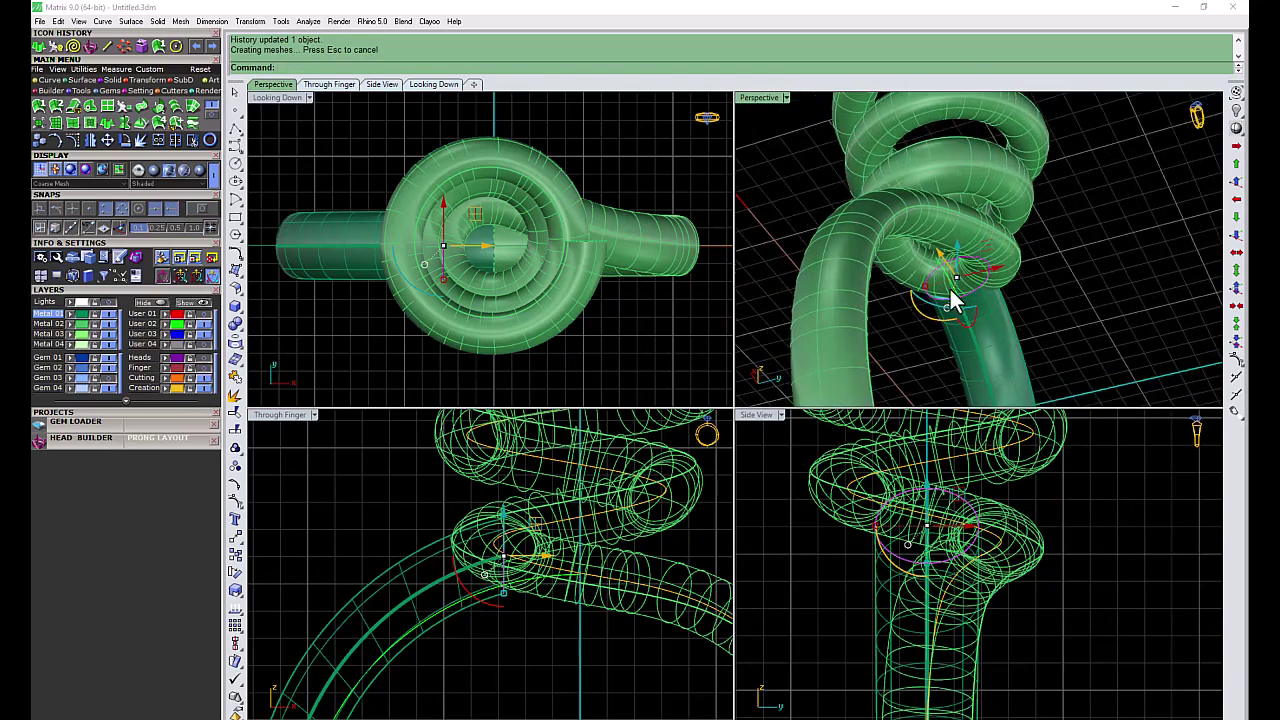
pyautogui.scroll(3, 952, 300)
pyautogui.scroll(2, 930, 558)
pyautogui.scroll(2, 930, 558)
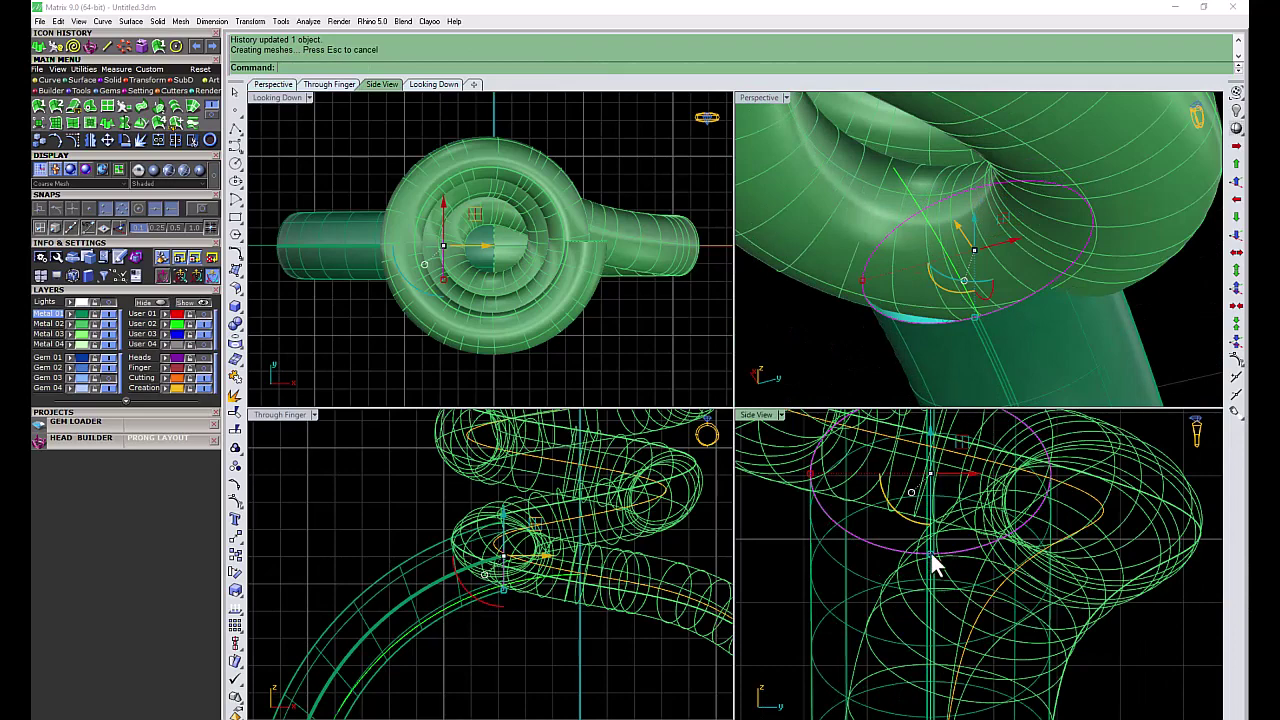
pyautogui.scroll(-2, 931, 556)
pyautogui.scroll(-5, 1007, 345)
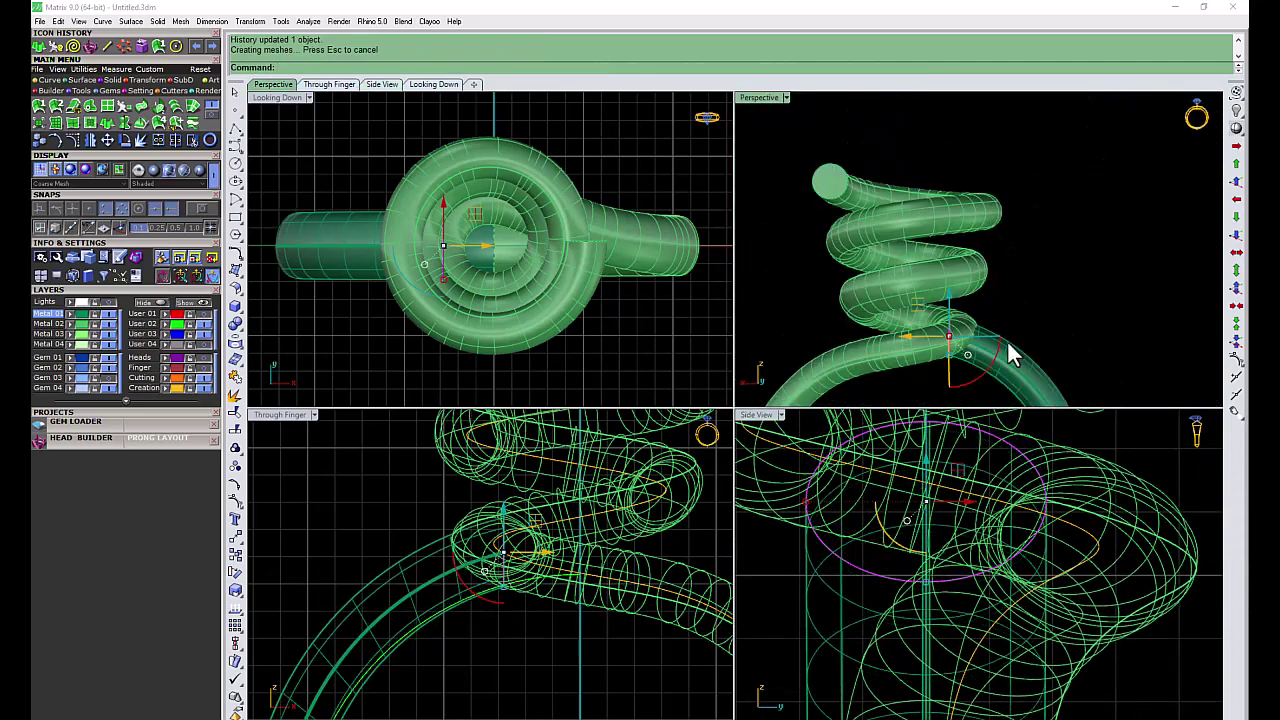
pyautogui.moveTo(1010, 352); pyautogui.dragTo(1037, 291, button='right')
pyautogui.moveTo(1000, 331); pyautogui.dragTo(985, 385, button='right')
pyautogui.scroll(1, 914, 543)
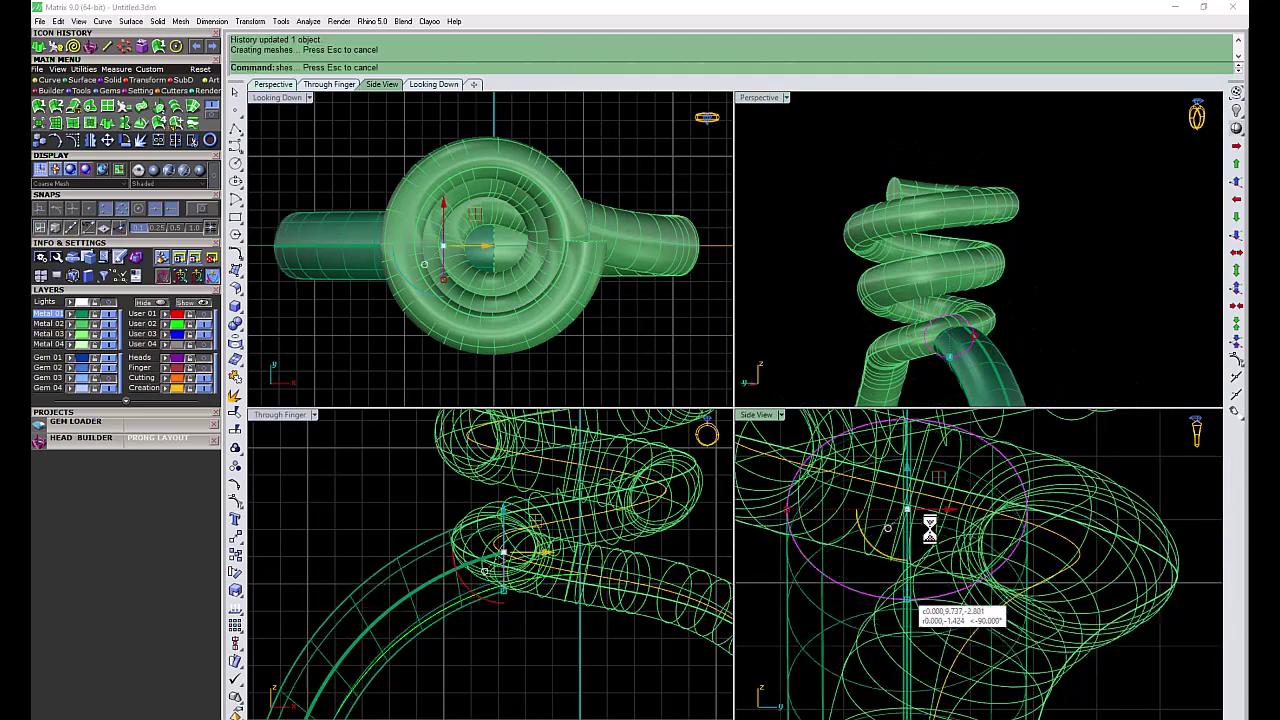
pyautogui.scroll(3, 1022, 360)
pyautogui.scroll(4, 943, 294)
pyautogui.moveTo(905, 515); pyautogui.dragTo(898, 522)
# Step: Nudge the profile circle up and back down, then cap the shank's open ends
pyautogui.moveTo(997, 311); pyautogui.dragTo(931, 343, button='right')
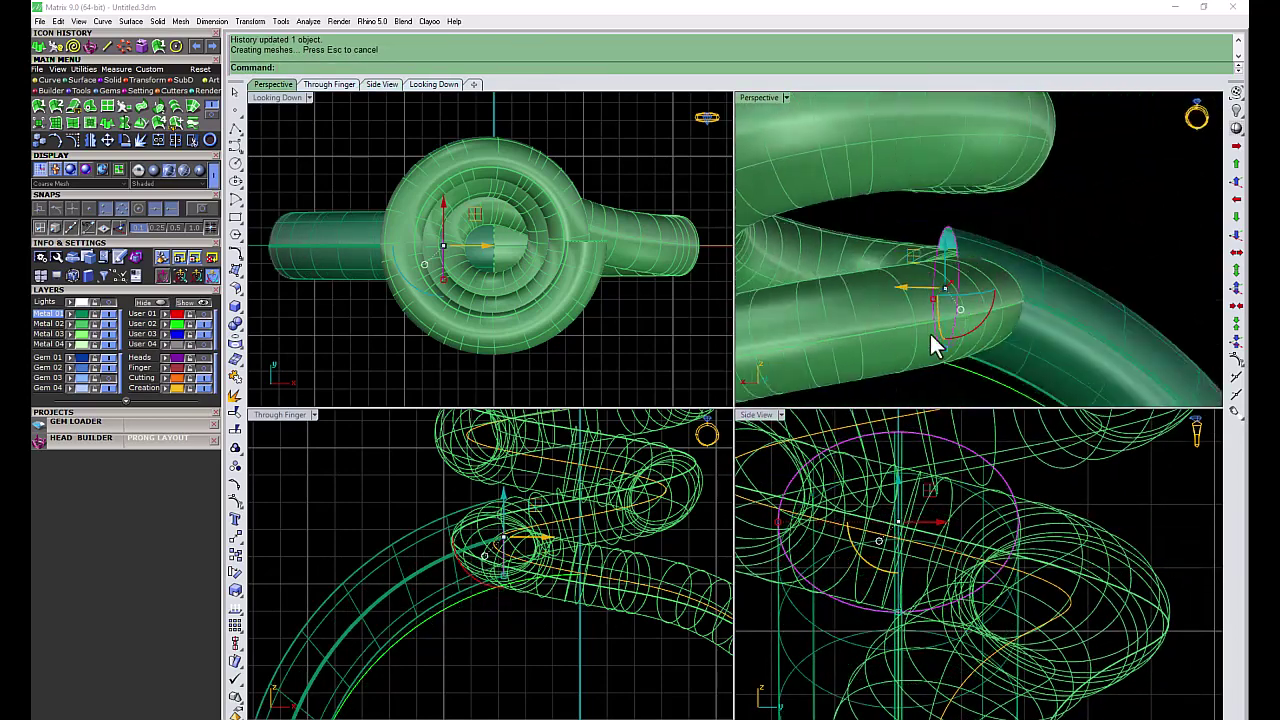
pyautogui.moveTo(898, 490); pyautogui.dragTo(900, 498)
pyautogui.moveTo(1006, 291); pyautogui.dragTo(888, 360, button='right')
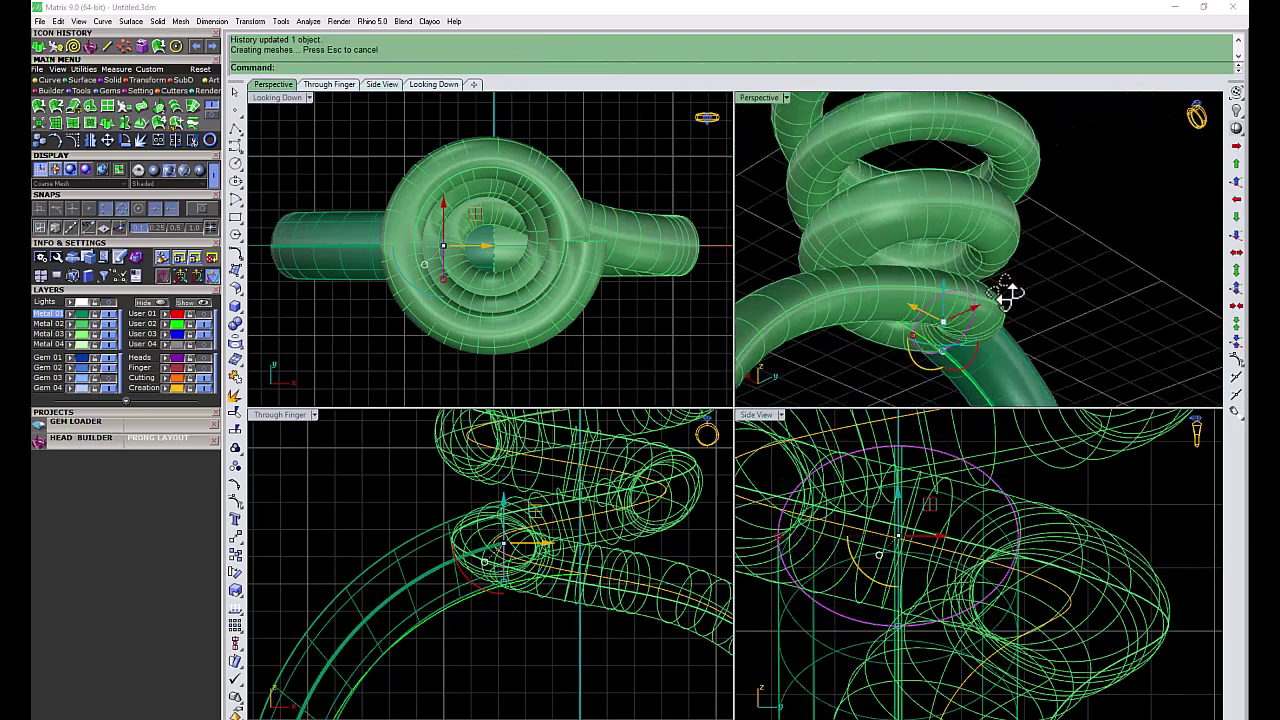
pyautogui.scroll(-3, 943, 329)
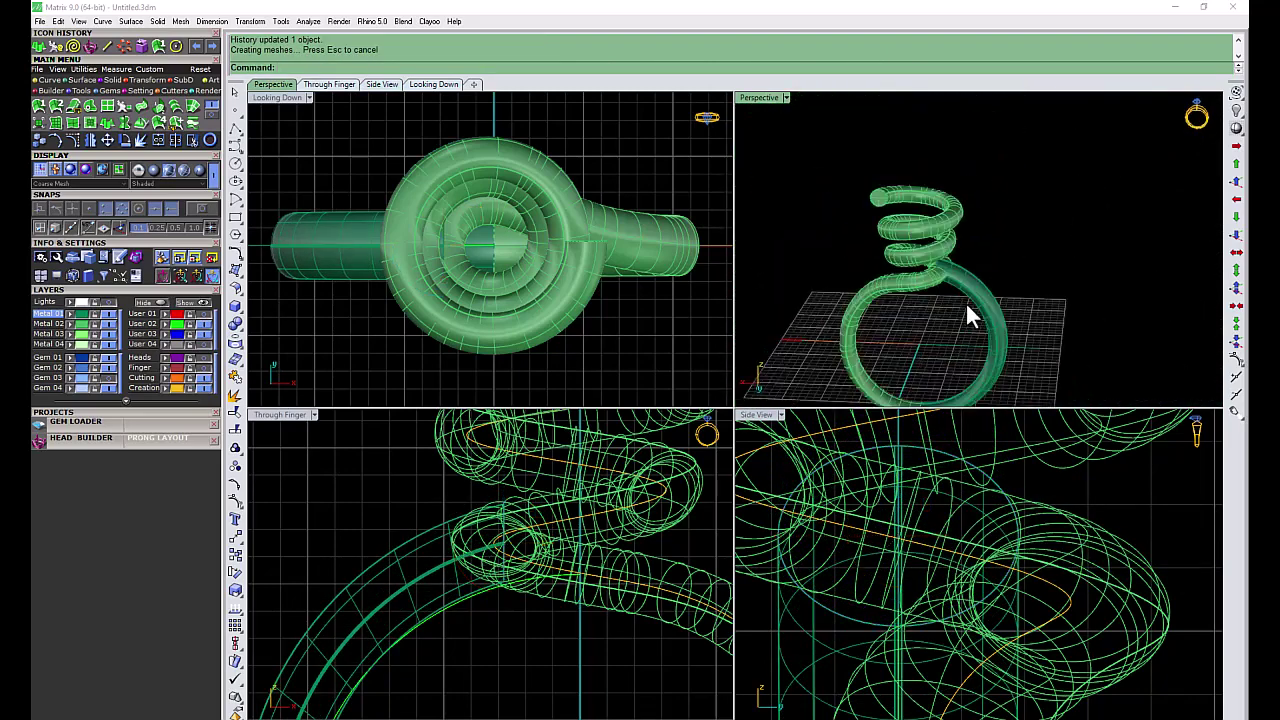
pyautogui.click(985, 330)
pyautogui.click(191, 130)
# Step: Fillet every segment of the tube's circular end edge at 0.5 radius
pyautogui.scroll(5, 996, 267)
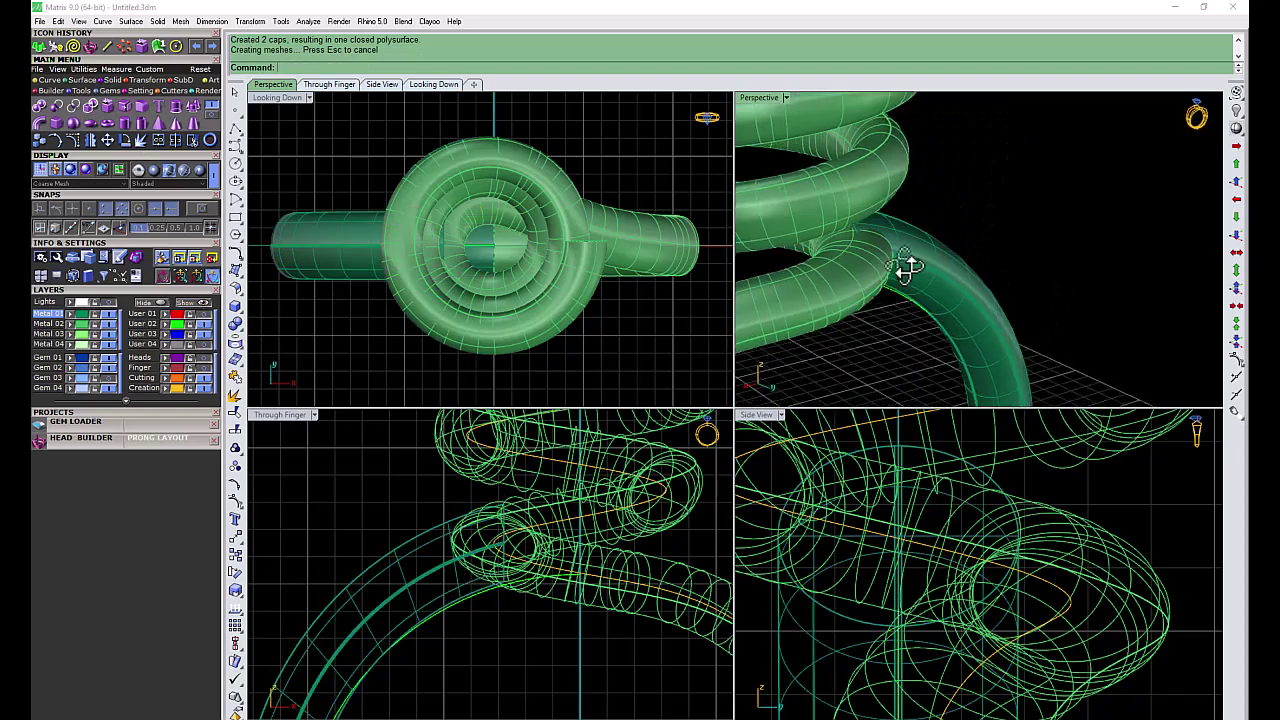
pyautogui.click(192, 134)
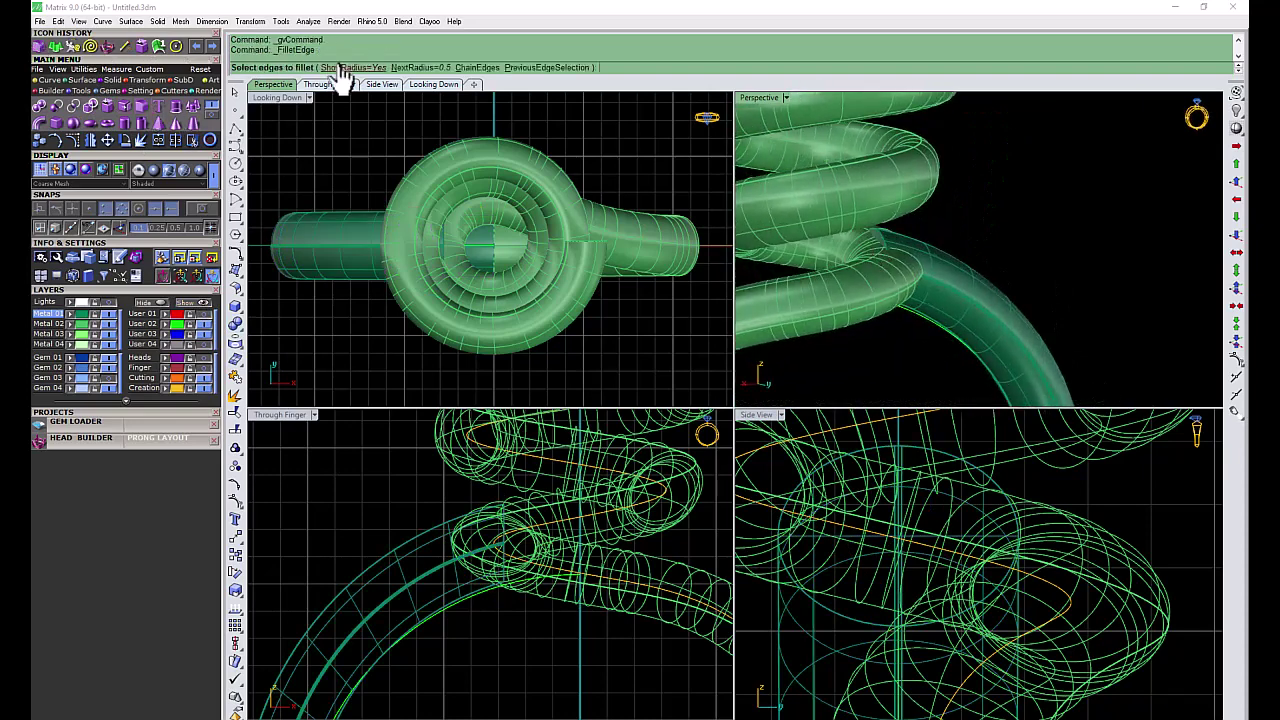
pyautogui.click(882, 236)
pyautogui.click(909, 266)
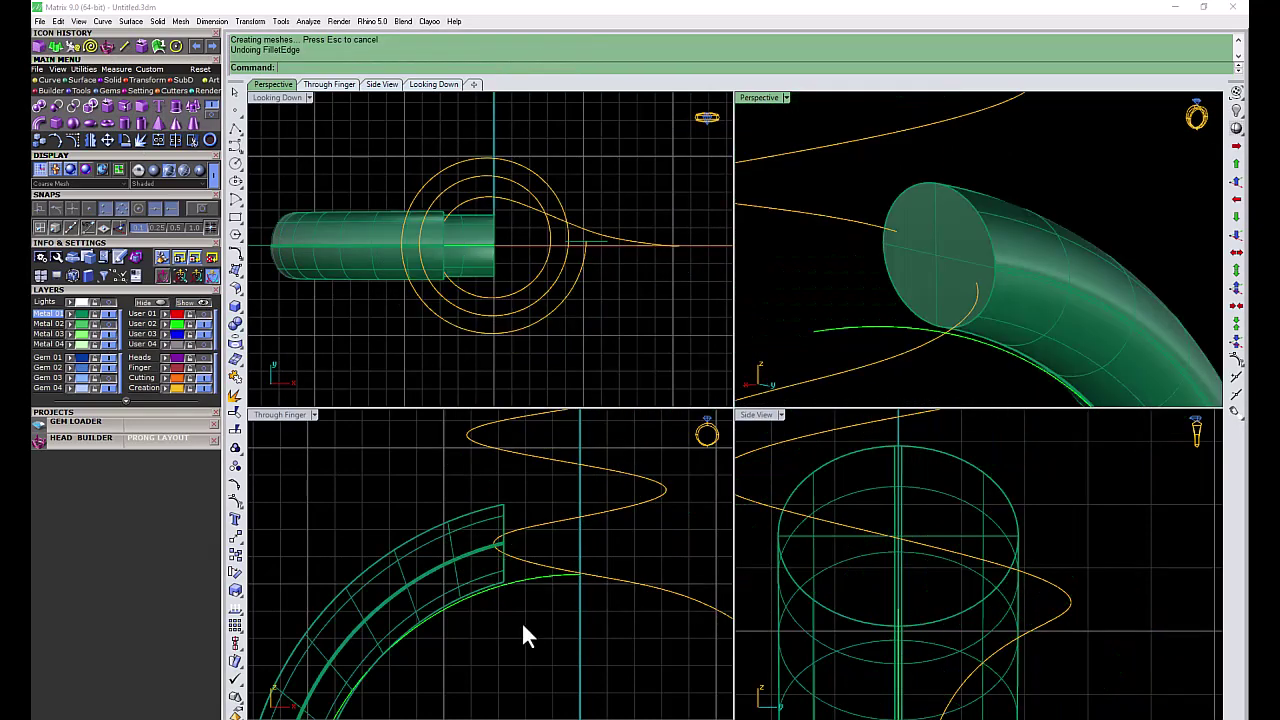
pyautogui.click(880, 196)
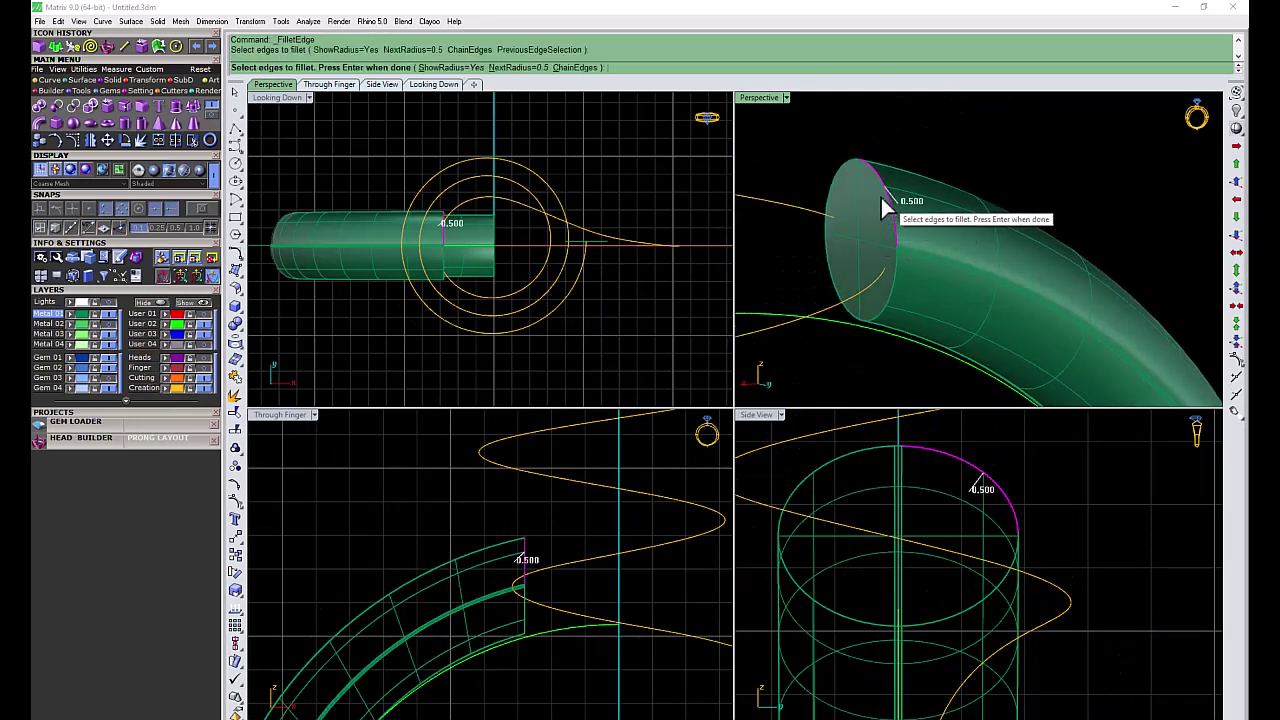
pyautogui.click(895, 270)
pyautogui.click(828, 230)
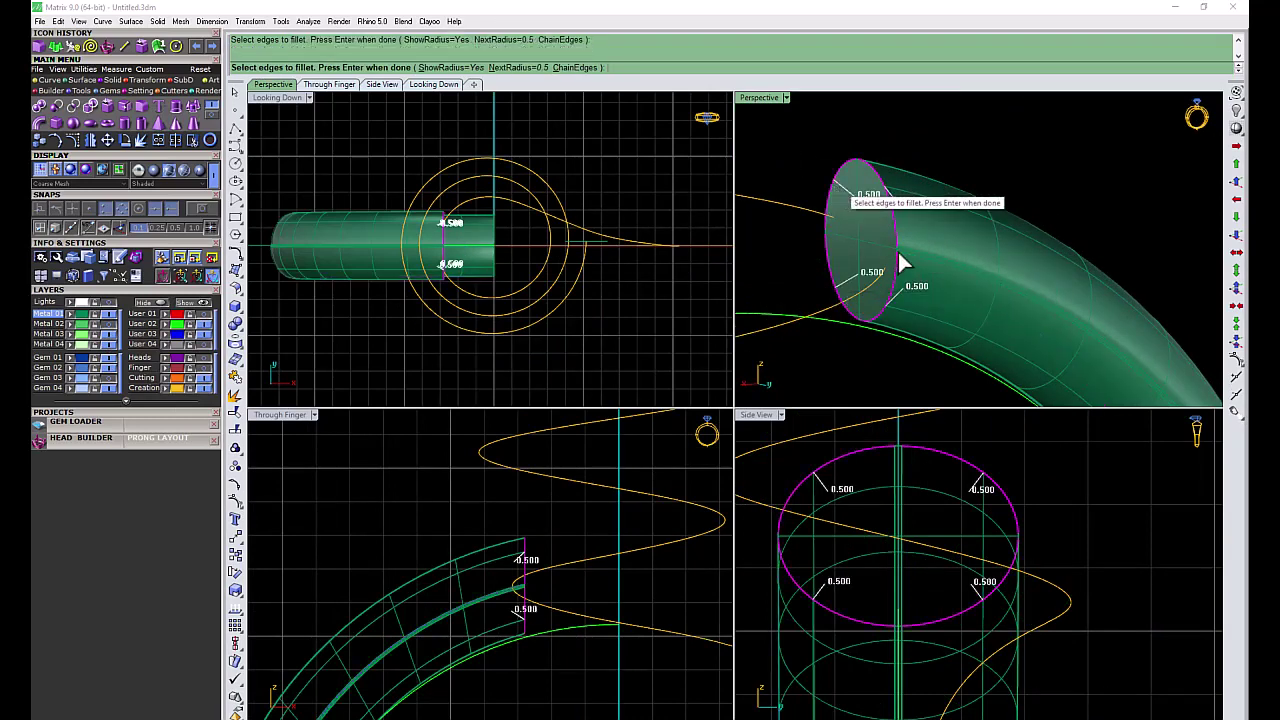
pyautogui.scroll(3, 752, 222)
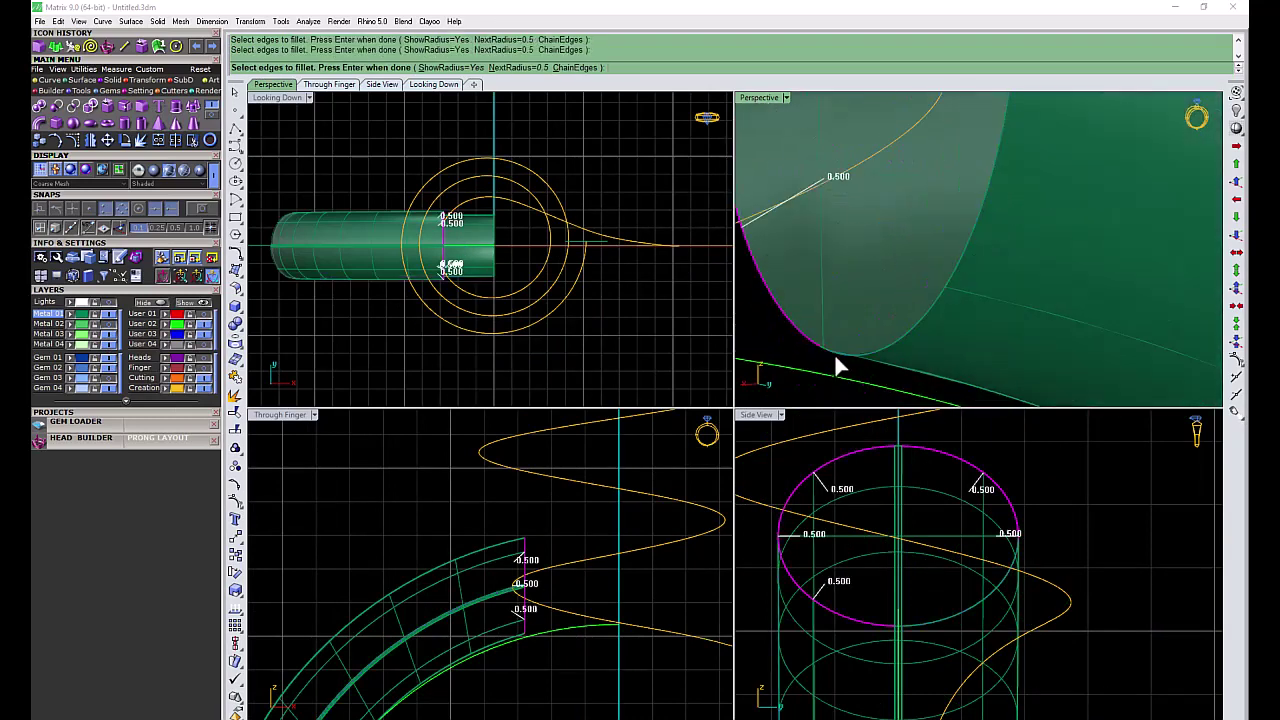
pyautogui.scroll(-3, 821, 345)
pyautogui.scroll(4, 833, 277)
pyautogui.click(837, 214)
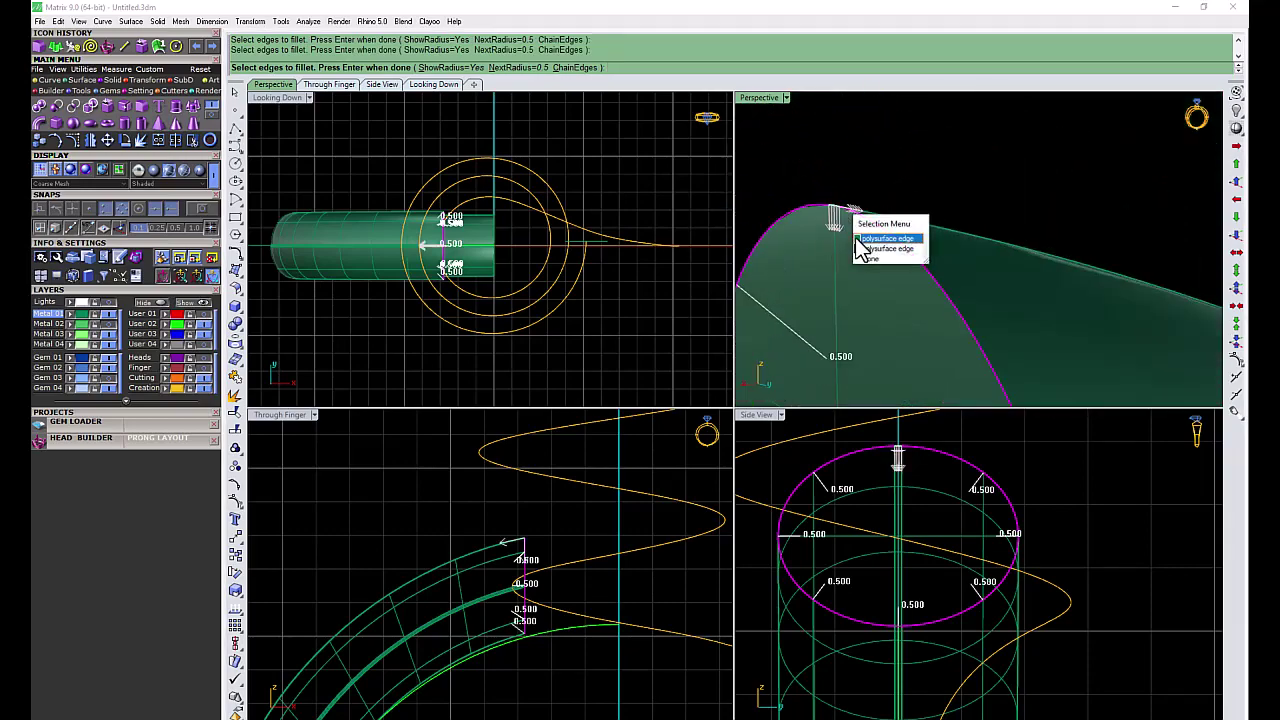
pyautogui.click(860, 248)
pyautogui.scroll(-4, 868, 203)
pyautogui.press('Return')
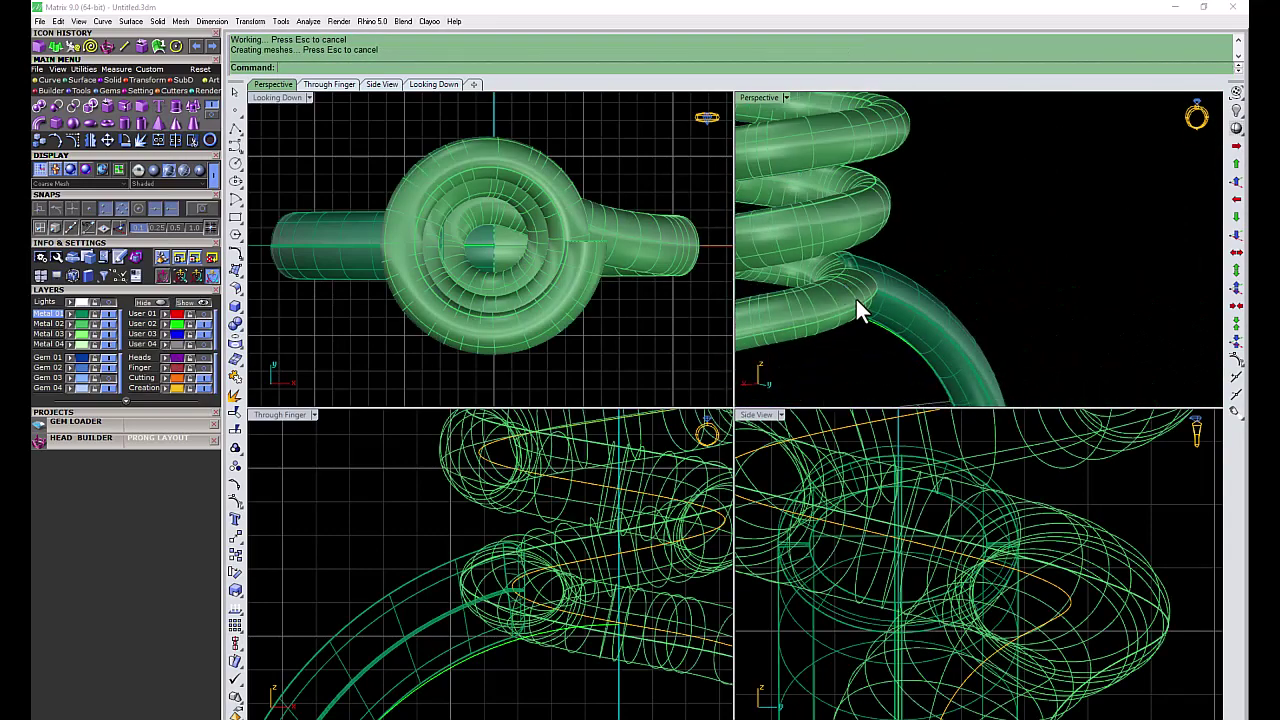
# Step: Orbit around the spiral ring and maximize the Perspective viewport
pyautogui.moveTo(856, 299); pyautogui.dragTo(877, 248, button='right')
pyautogui.scroll(-3, 812, 290)
pyautogui.scroll(-3, 812, 290)
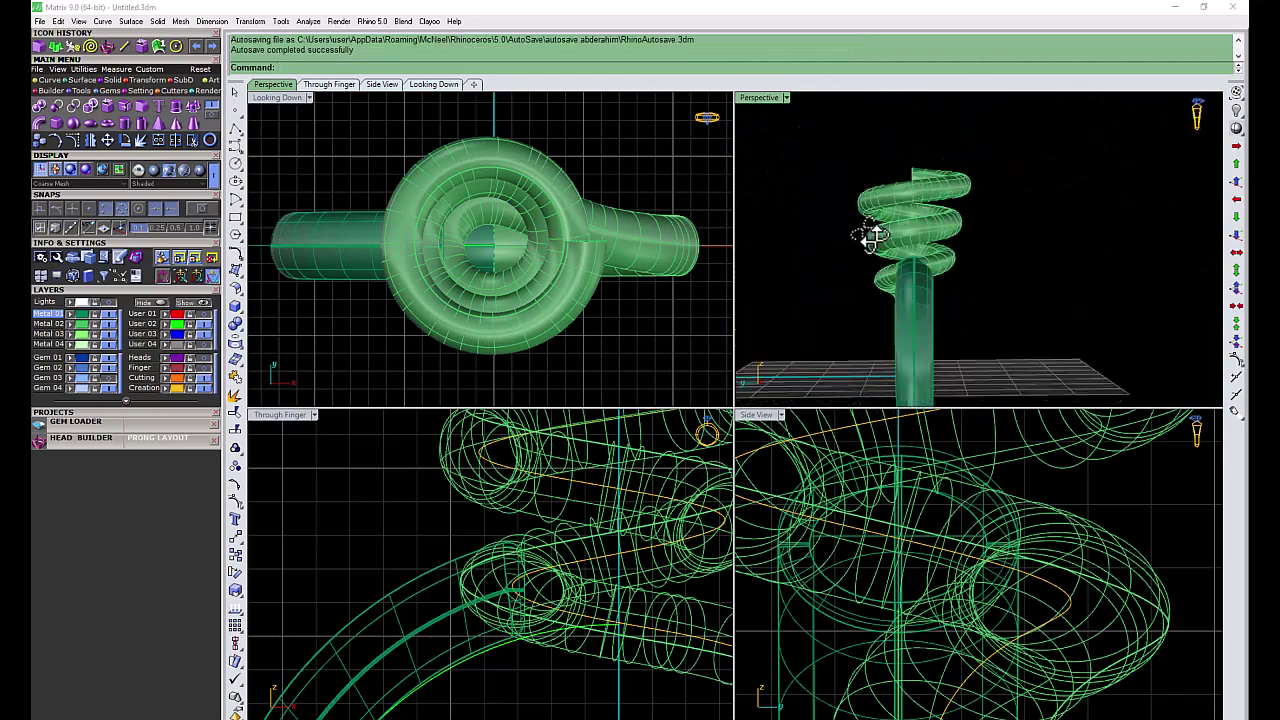
pyautogui.scroll(4, 863, 237)
pyautogui.scroll(-4, 894, 257)
pyautogui.moveTo(968, 286); pyautogui.dragTo(750, 104, button='right')
pyautogui.doubleClick(750, 104)
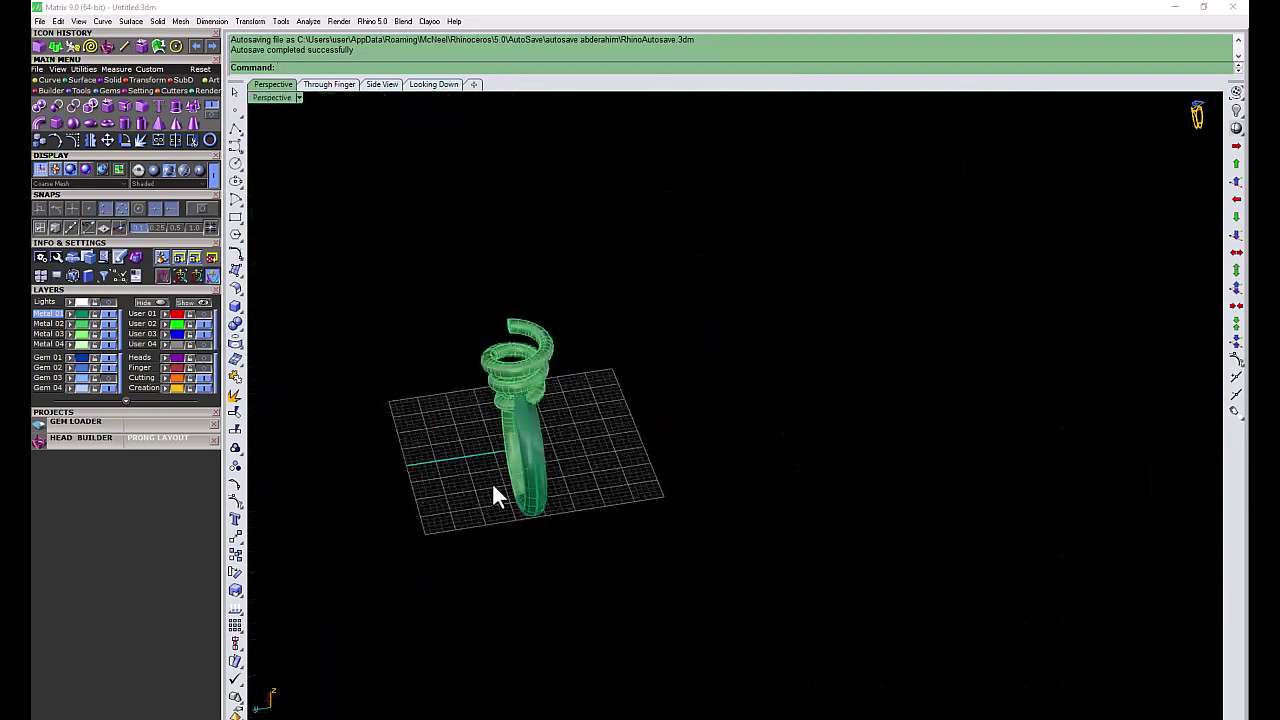
pyautogui.scroll(4, 520, 420)
pyautogui.scroll(-1, 564, 345)
# Step: Repeat the edge fillet, undo it, and restart the fillet on the tube end edge
pyautogui.press('Return')
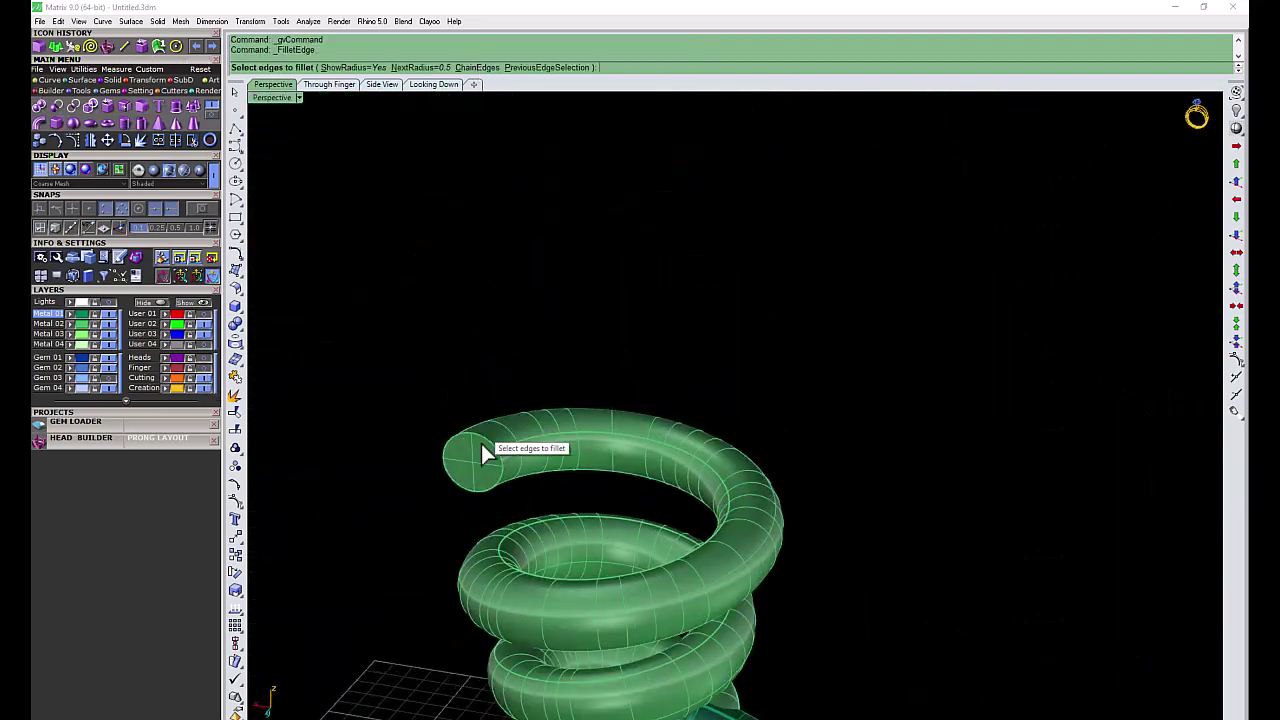
pyautogui.scroll(3, 480, 441)
pyautogui.hotkey('ctrl', 'z')
pyautogui.write('0')
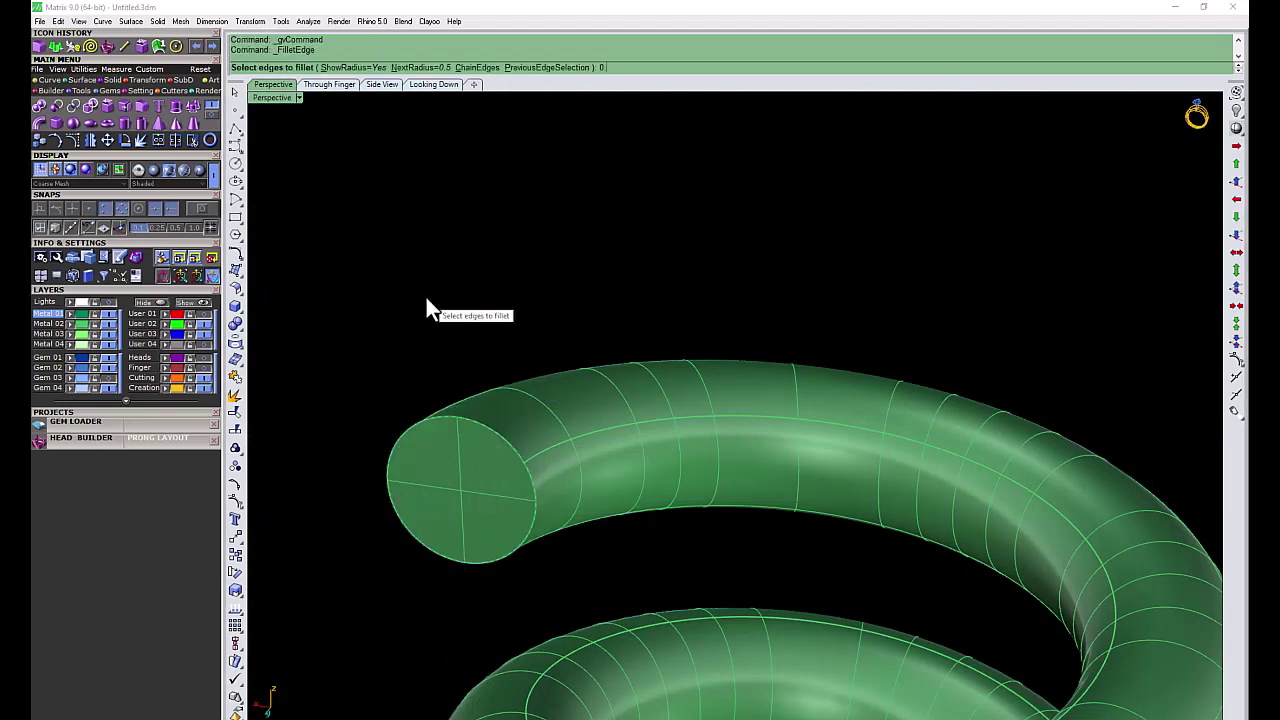
pyautogui.press('Return')
pyautogui.scroll(-5, 467, 337)
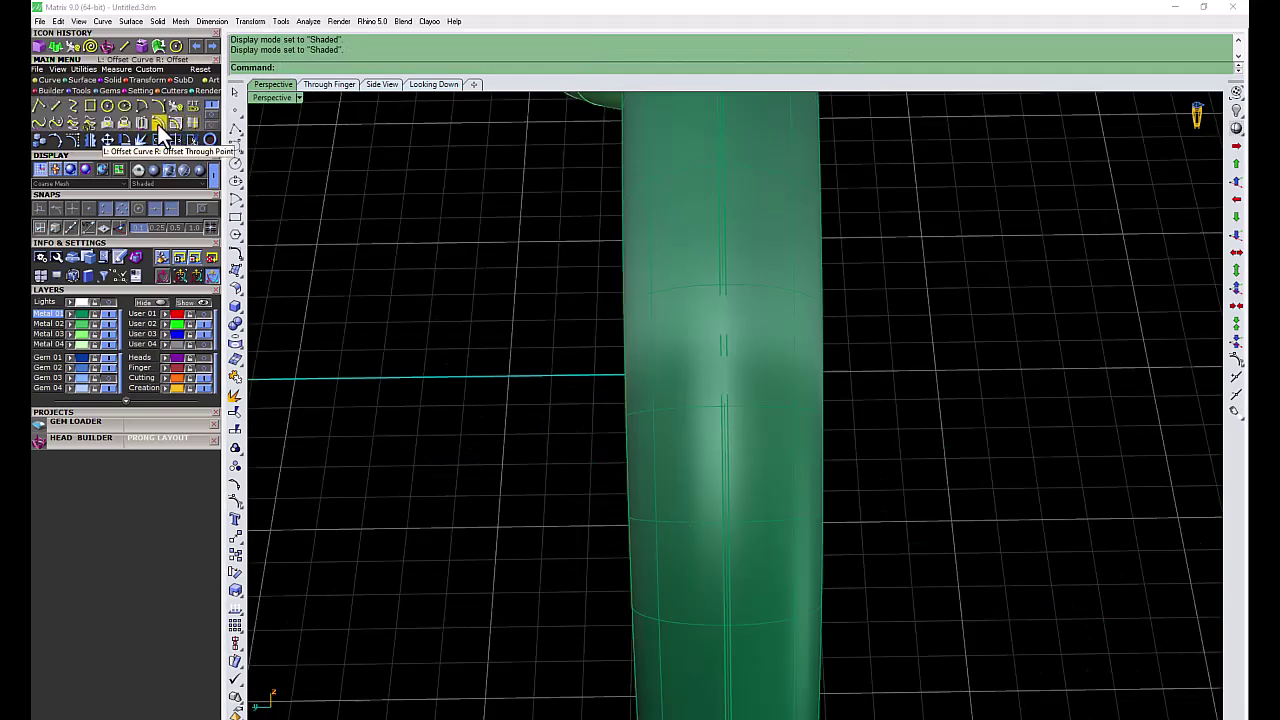
# Step: Extract a lengthwise isocurve from the tube surface
pyautogui.click(160, 124)
pyautogui.click(723, 395)
pyautogui.click(744, 448)
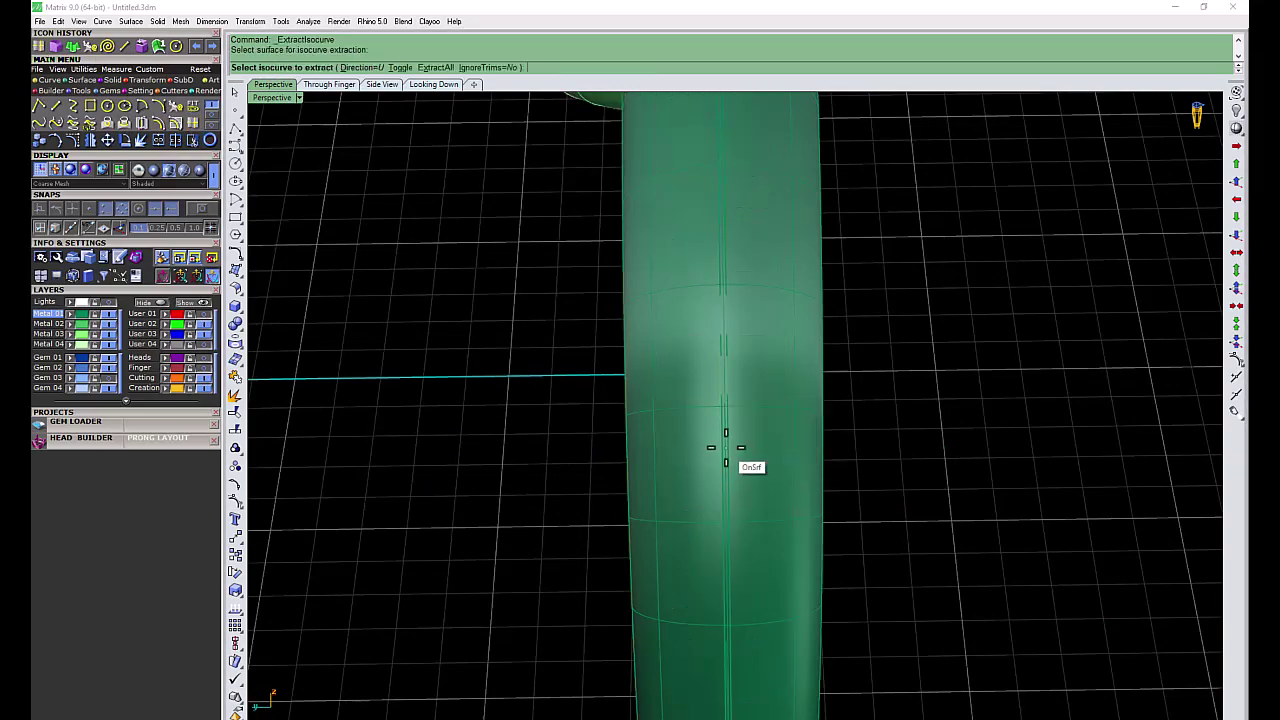
pyautogui.scroll(5, 725, 447)
pyautogui.click(725, 447)
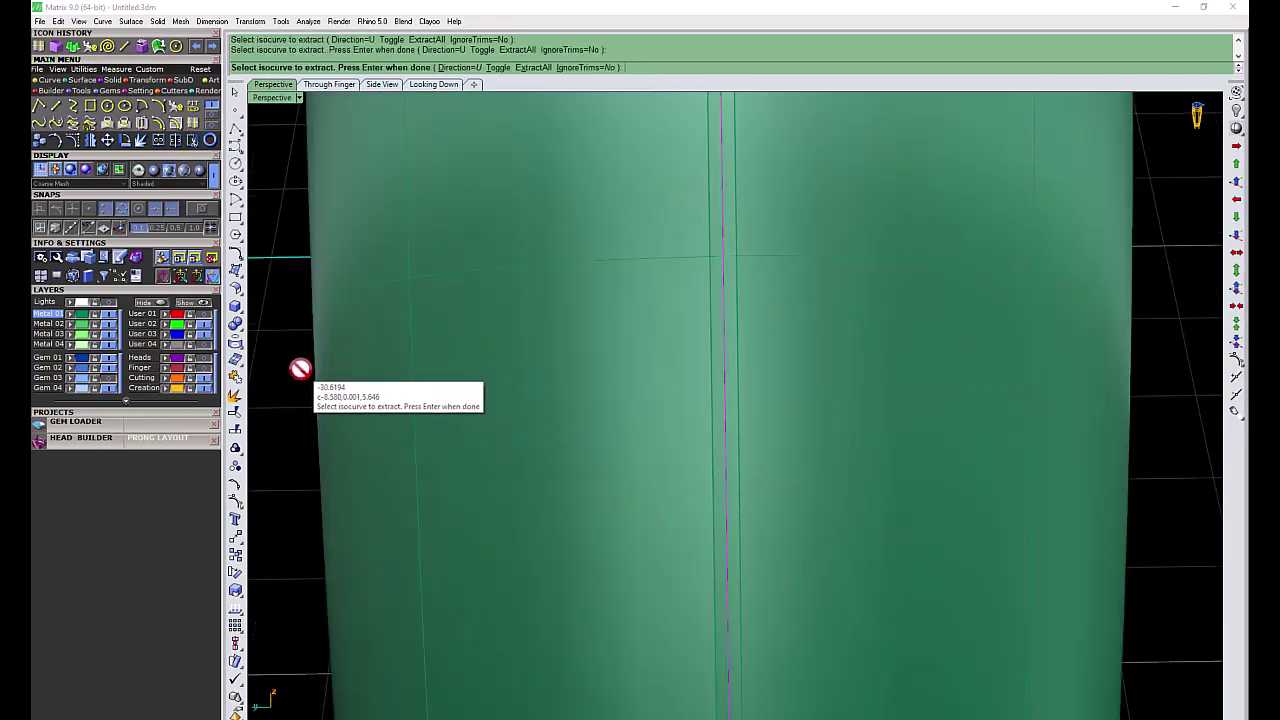
pyautogui.press('Return')
pyautogui.scroll(-3, 623, 540)
pyautogui.scroll(-3, 663, 545)
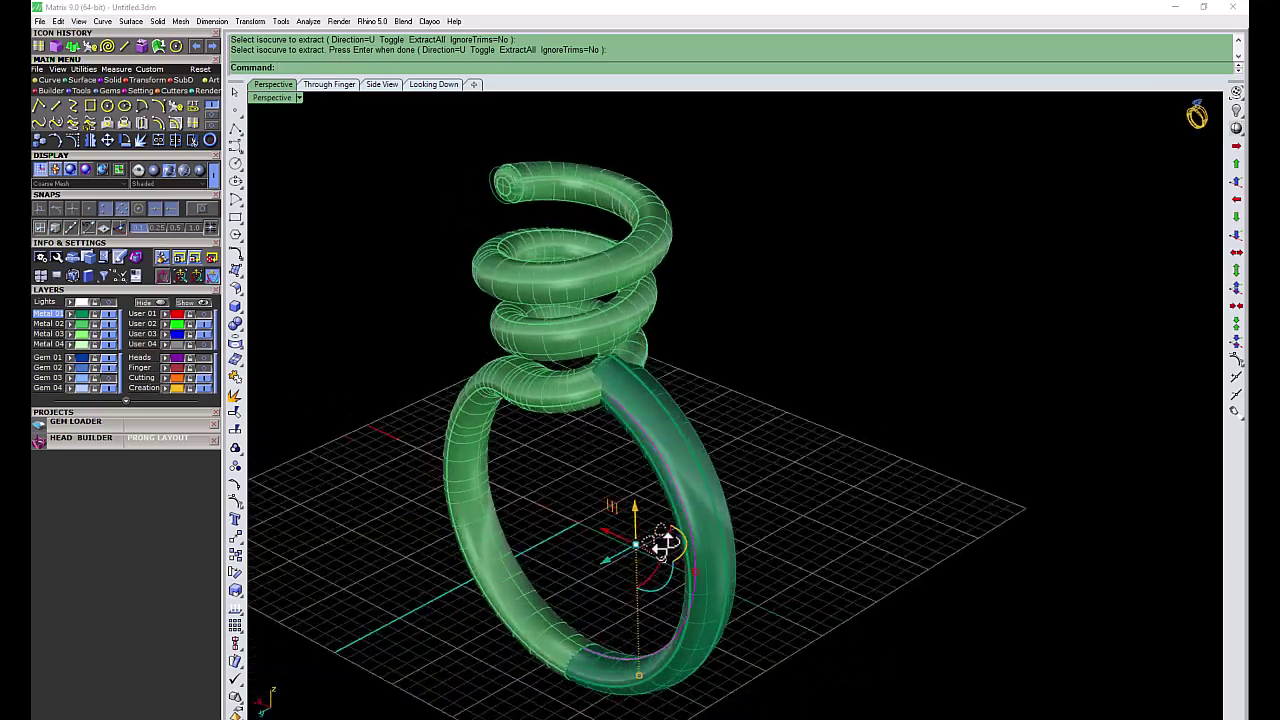
# Step: Extract a second isocurve along the tube surface
pyautogui.press('Return')
pyautogui.scroll(5, 723, 469)
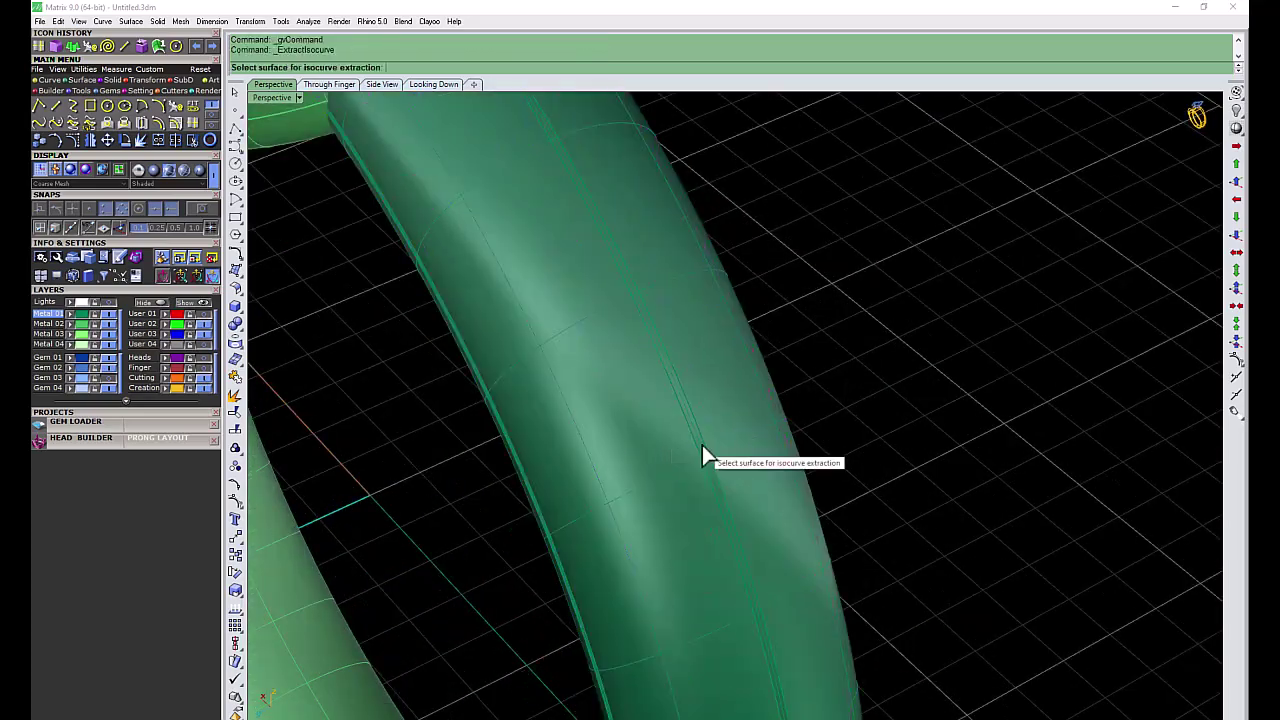
pyautogui.click(702, 448)
pyautogui.scroll(3, 700, 447)
pyautogui.scroll(3, 697, 445)
pyautogui.click(697, 443)
pyautogui.press('Return')
pyautogui.scroll(-5, 1070, 305)
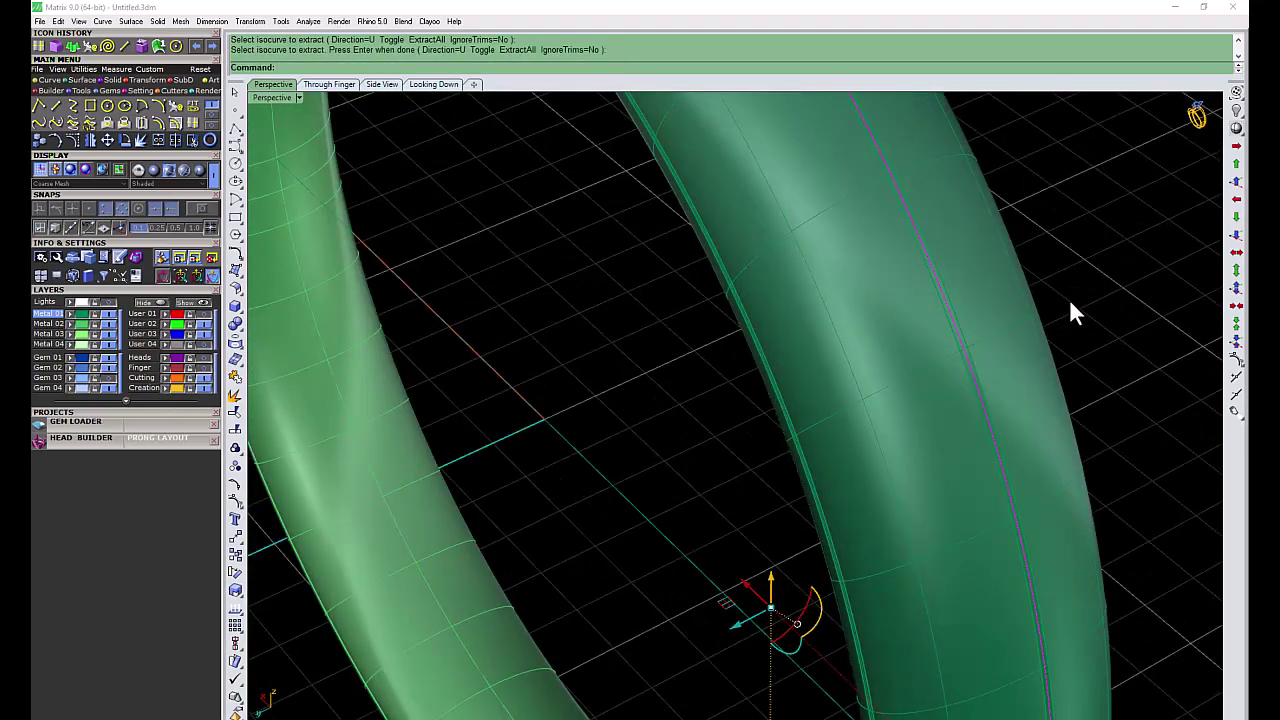
pyautogui.scroll(-5, 1069, 313)
# Step: Extract an isocurve running lengthwise along the shank surface
pyautogui.moveTo(949, 469); pyautogui.dragTo(651, 543, button='right')
pyautogui.press('Return')
pyautogui.scroll(5, 720, 470)
pyautogui.click(632, 393)
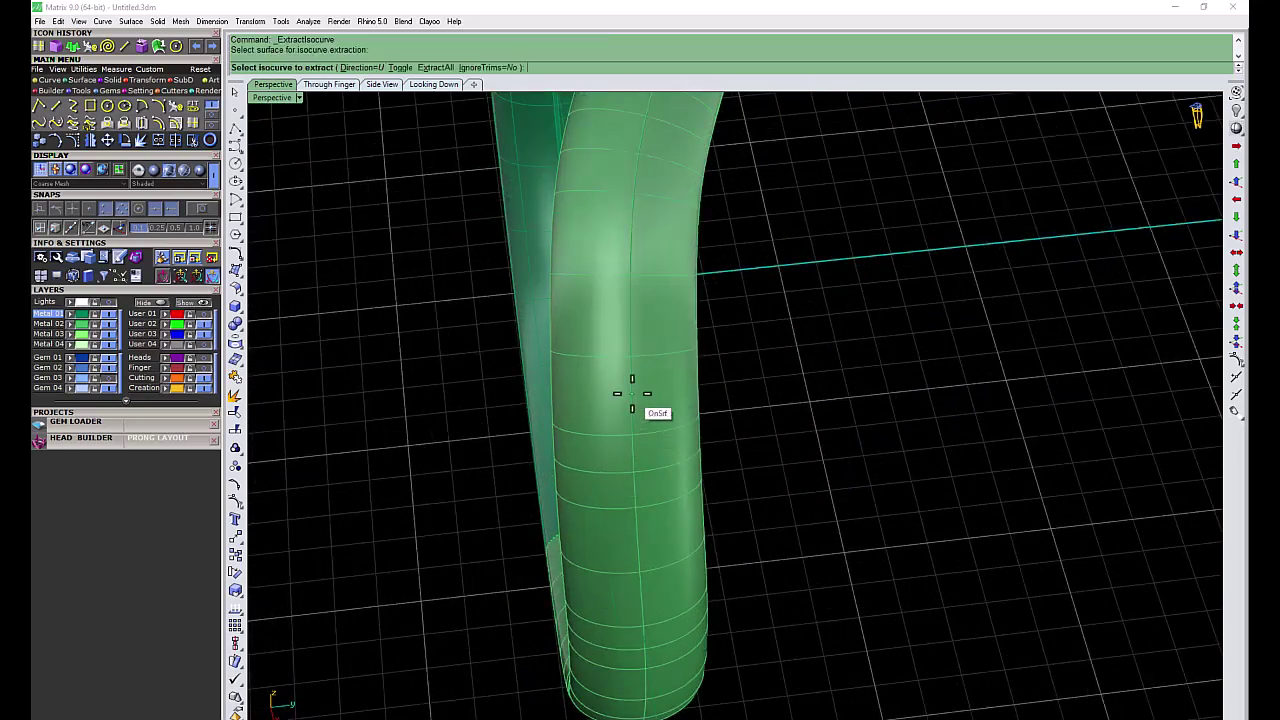
pyautogui.scroll(2, 632, 393)
pyautogui.click(636, 420)
pyautogui.scroll(-3, 640, 460)
pyautogui.scroll(-3, 750, 440)
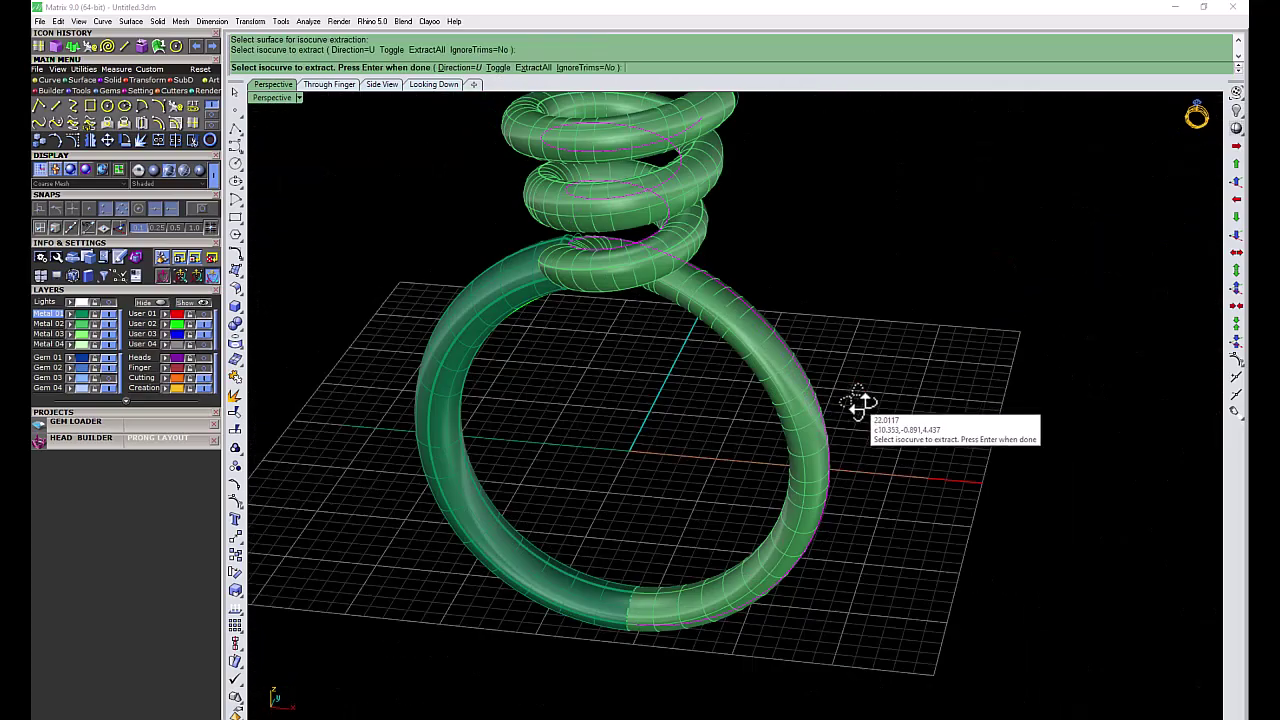
pyautogui.press('Return')
pyautogui.scroll(3, 870, 360)
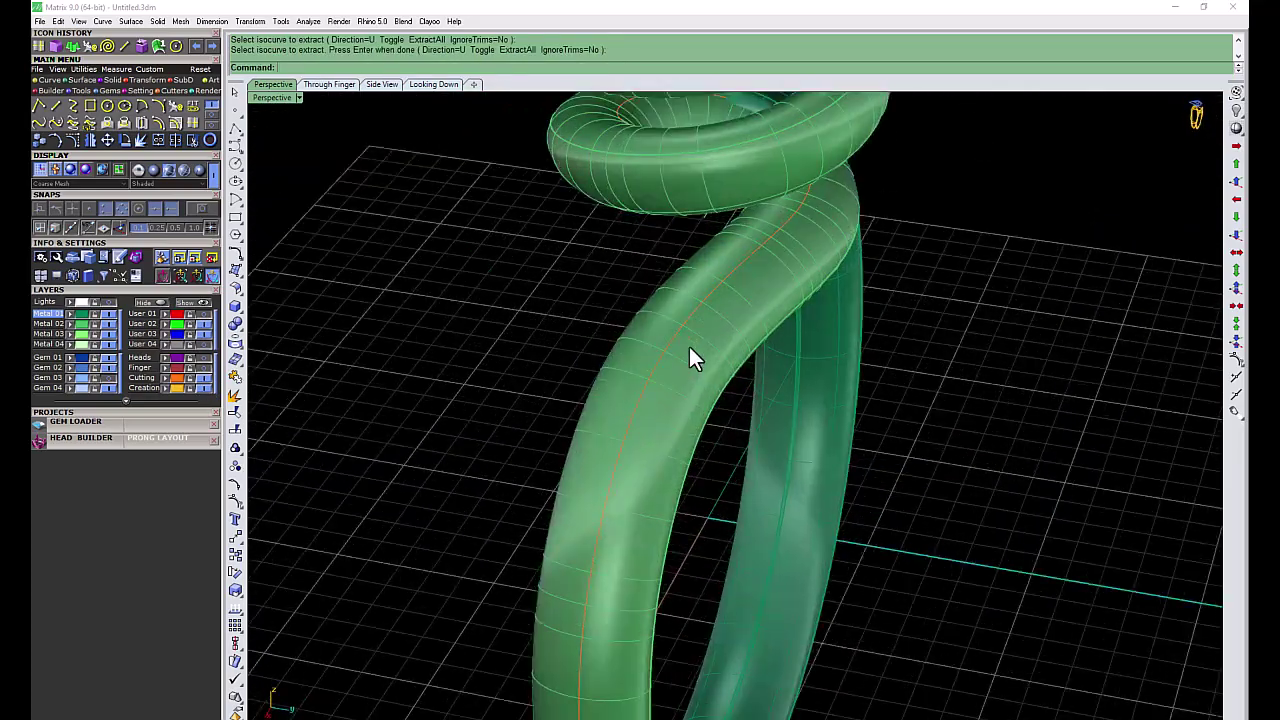
pyautogui.scroll(-3, 689, 357)
# Step: Extract an isocurve along the top of the coil tube
pyautogui.moveTo(689, 357)
pyautogui.mouseDown(button='right')
pyautogui.moveTo(666, 294)
pyautogui.moveTo(777, 343)
pyautogui.mouseUp(button='right')
pyautogui.scroll(4, 750, 275)
pyautogui.scroll(3, 750, 275)
pyautogui.rightClick(694, 351)
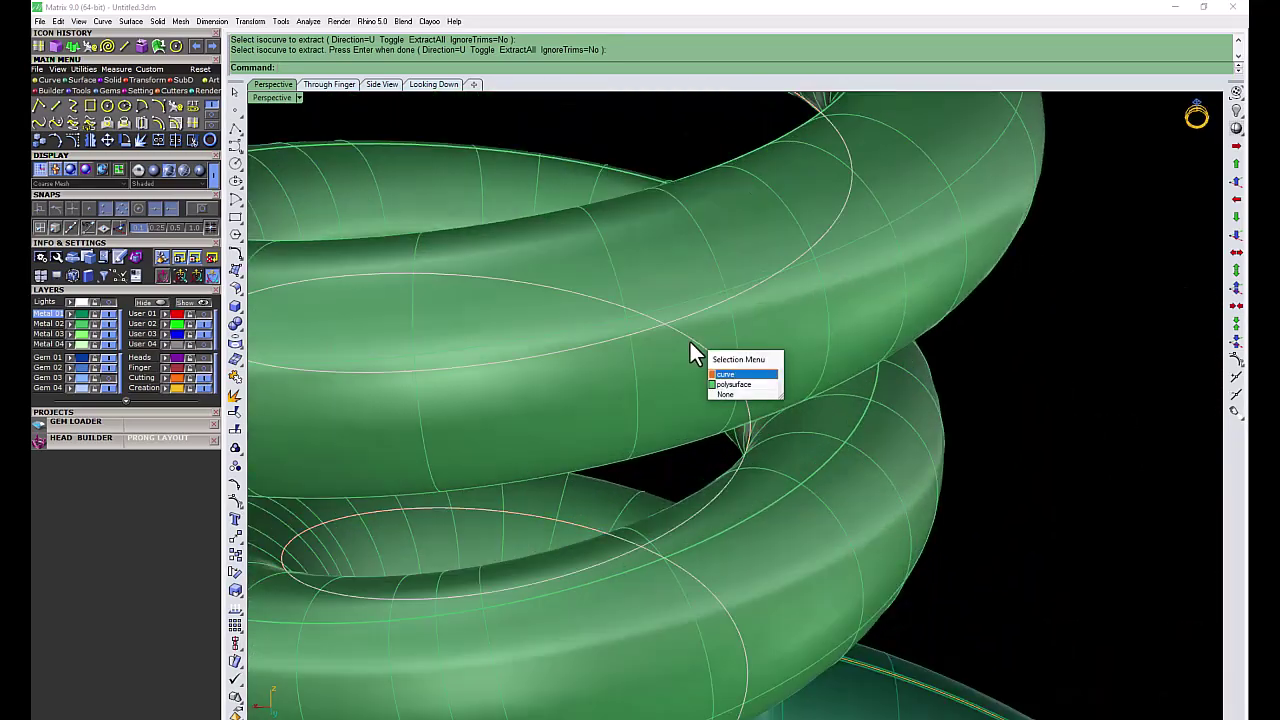
pyautogui.click(715, 364)
pyautogui.click(679, 357)
pyautogui.scroll(-3, 679, 357)
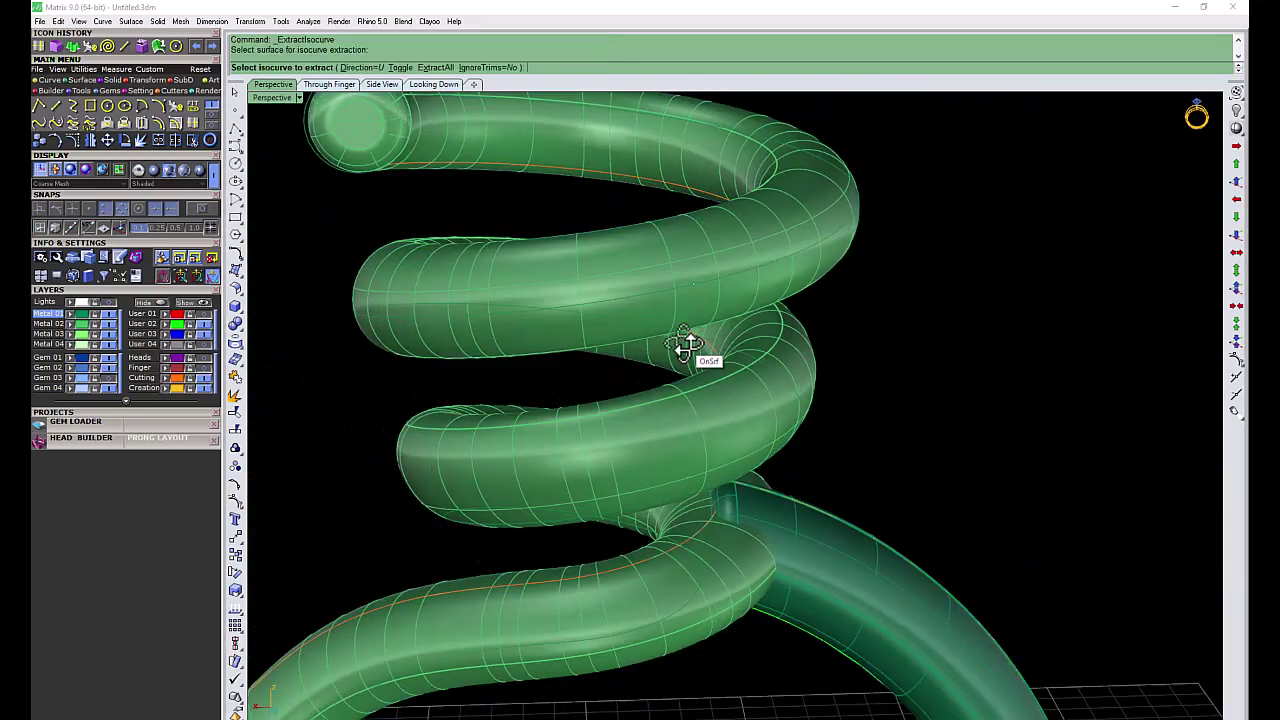
pyautogui.click(680, 277)
pyautogui.press('Return')
pyautogui.scroll(-3, 862, 376)
# Step: Delete the unwanted extracted curve and view the whole ring
pyautogui.moveTo(862, 376)
pyautogui.mouseDown(button='right')
pyautogui.moveTo(728, 363)
pyautogui.moveTo(636, 129)
pyautogui.moveTo(545, 360)
pyautogui.mouseUp(button='right')
pyautogui.scroll(3, 760, 332)
pyautogui.scroll(-3, 759, 326)
pyautogui.click(625, 134)
pyautogui.press('Delete')
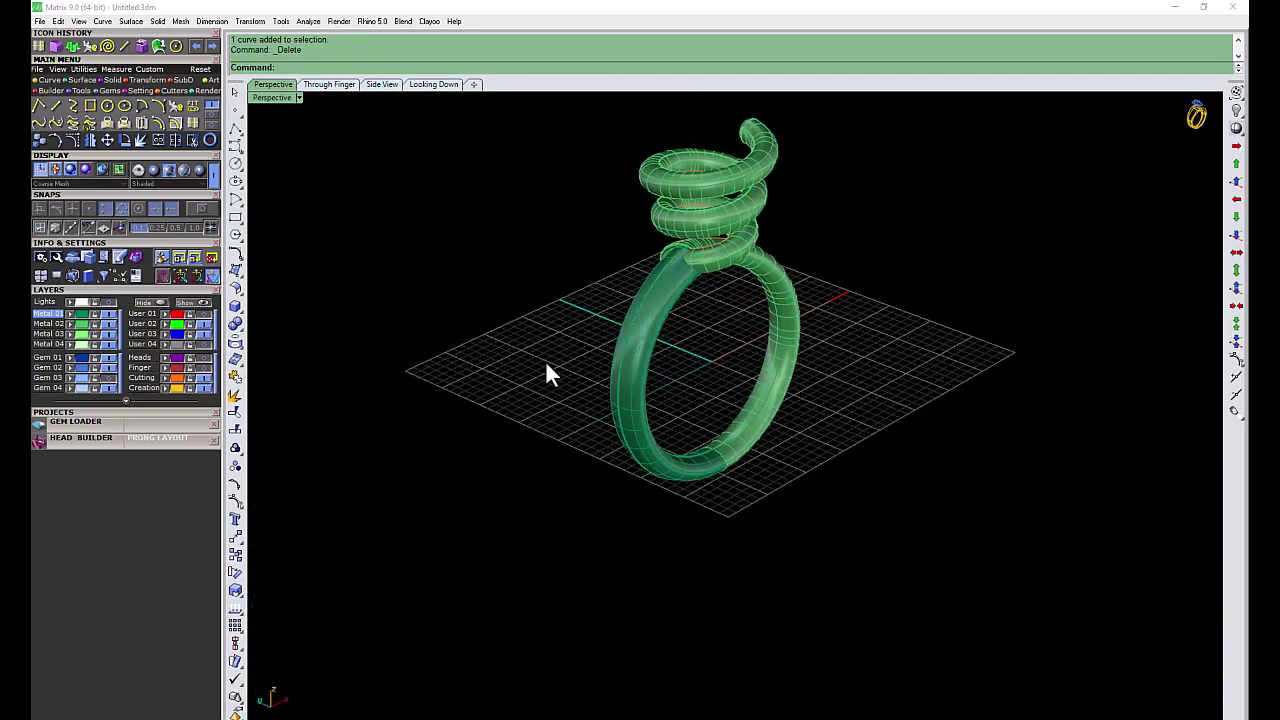
pyautogui.scroll(3, 871, 166)
pyautogui.moveTo(871, 166); pyautogui.dragTo(640, 366, button='right')
pyautogui.scroll(-3, 640, 366)
# Step: Start Gem on Surface on the coil body with the gem scale raised to 150%
pyautogui.click(700, 323)
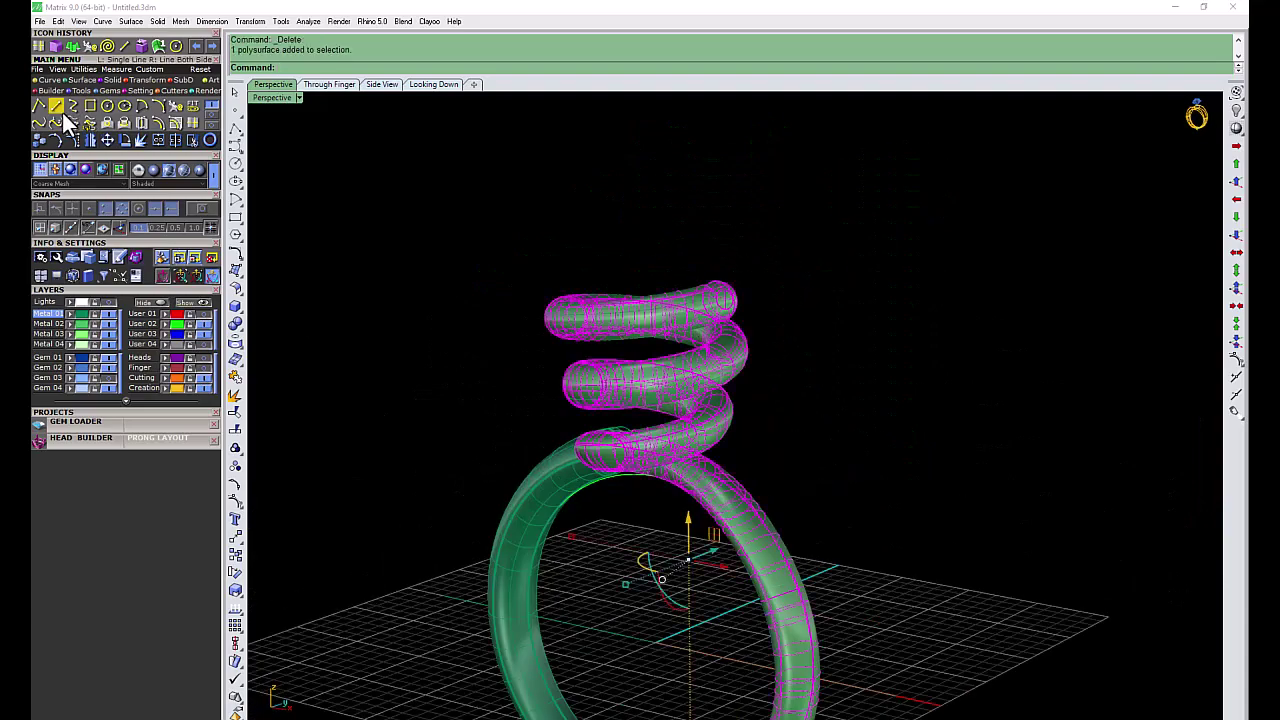
pyautogui.click(110, 90)
pyautogui.click(40, 122)
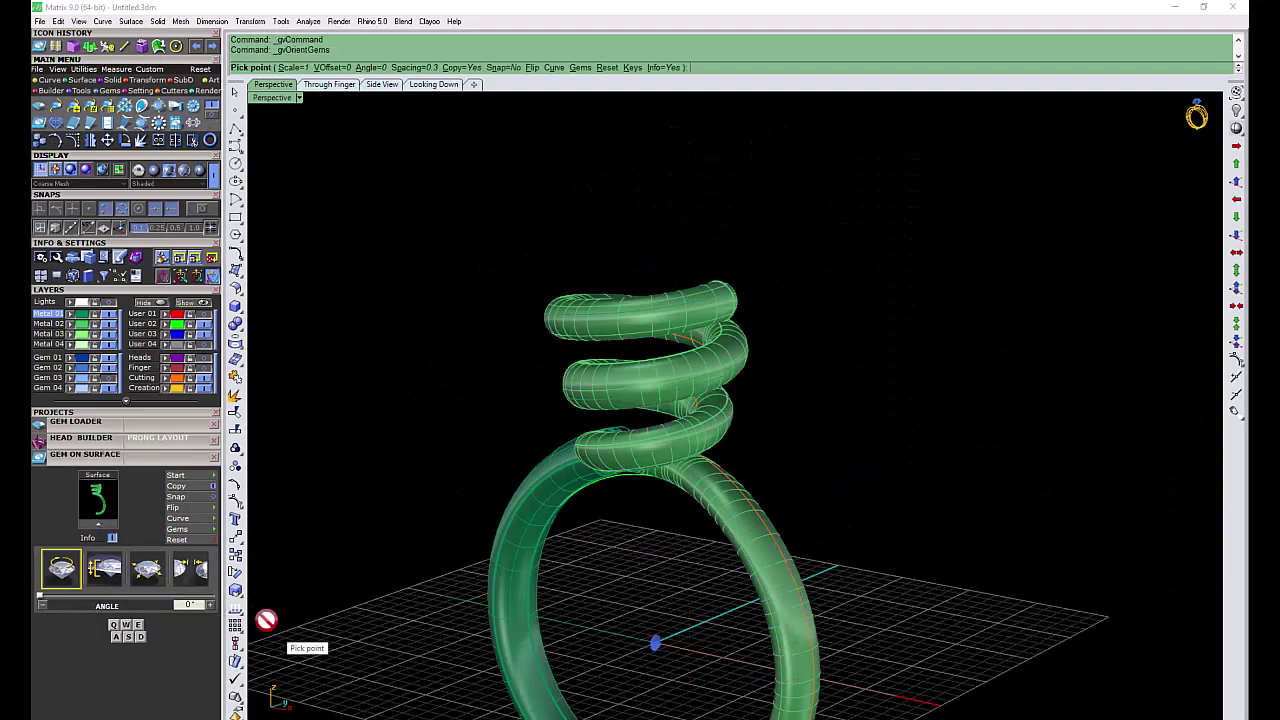
pyautogui.scroll(3, 686, 314)
pyautogui.scroll(2, 720, 291)
pyautogui.press('w')
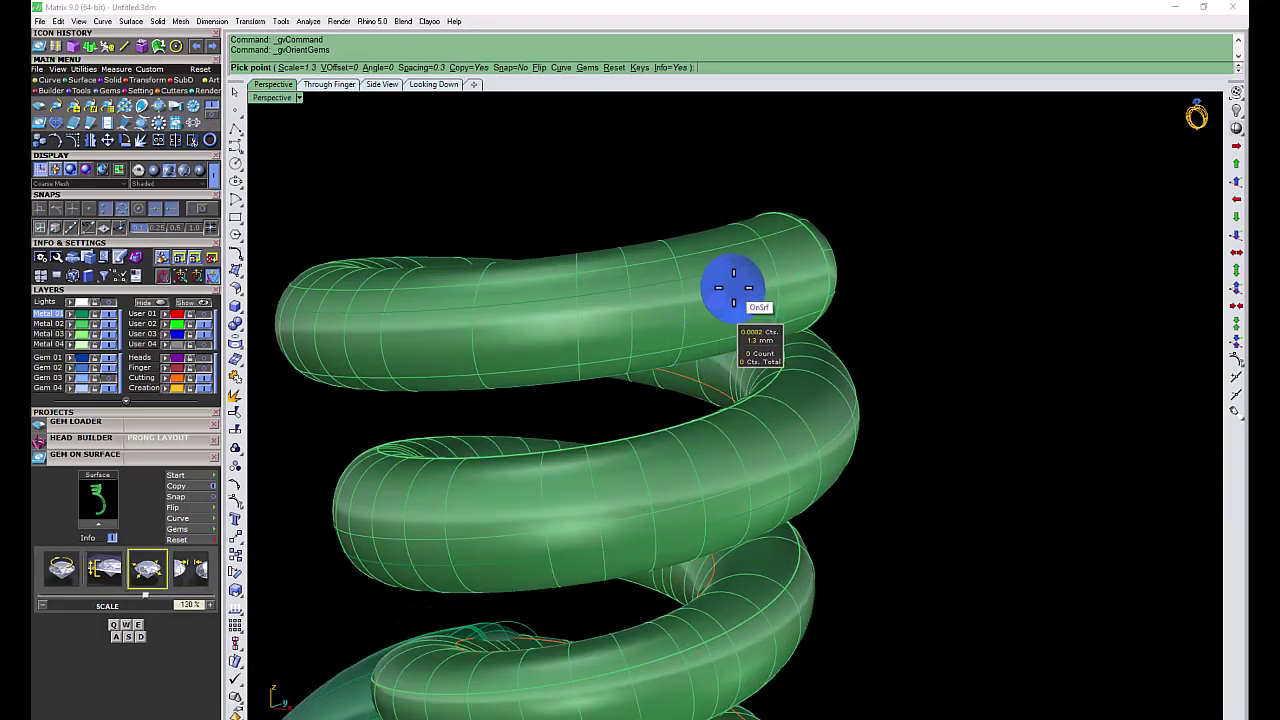
pyautogui.press('w')
pyautogui.scroll(-2, 745, 295)
# Step: Place a single round gem at the coil's open end
pyautogui.moveTo(757, 300); pyautogui.dragTo(566, 345, button='right')
pyautogui.scroll(3, 668, 300)
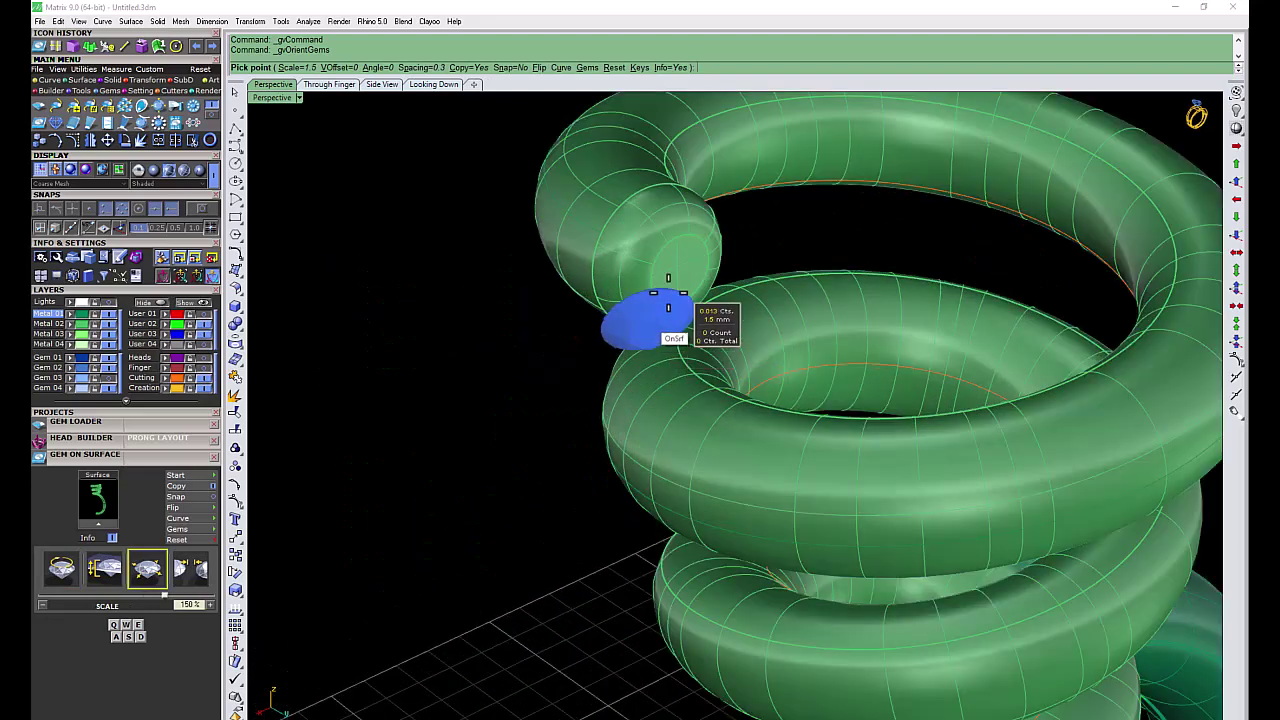
pyautogui.click(676, 270)
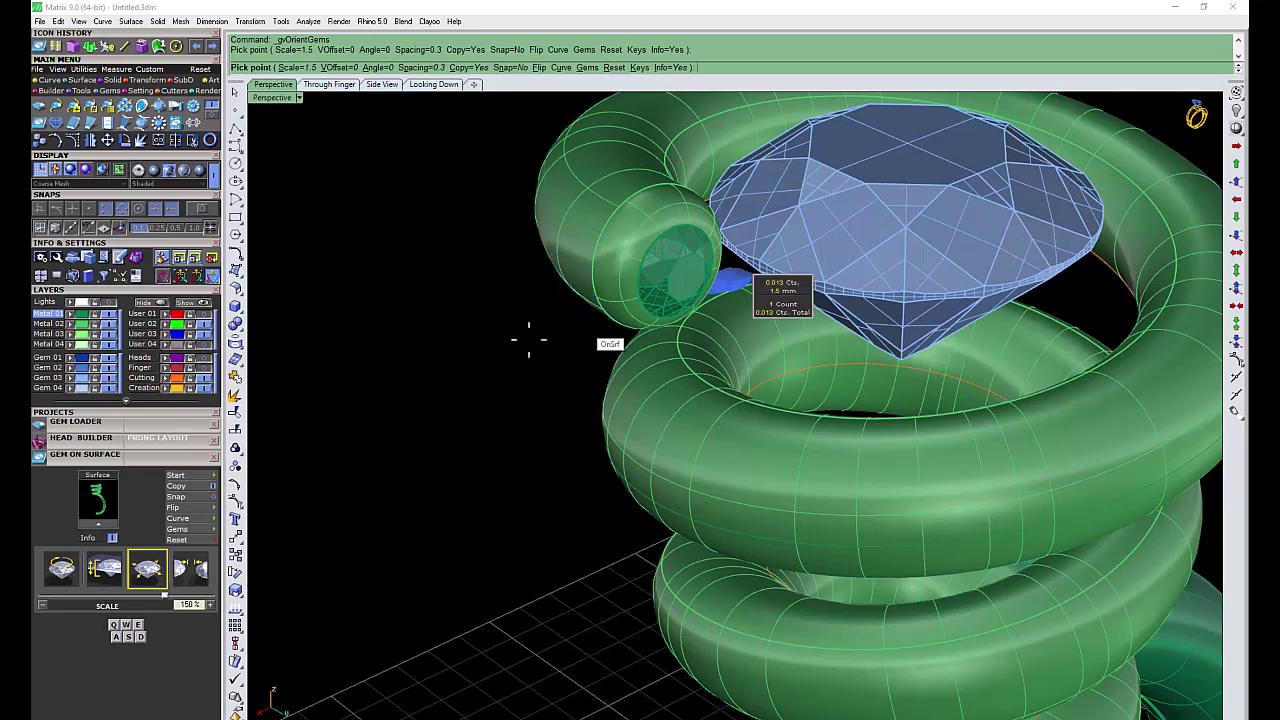
pyautogui.moveTo(529, 337); pyautogui.dragTo(523, 343, button='right')
pyautogui.press('Return')
pyautogui.press('Escape')
pyautogui.click(680, 288)
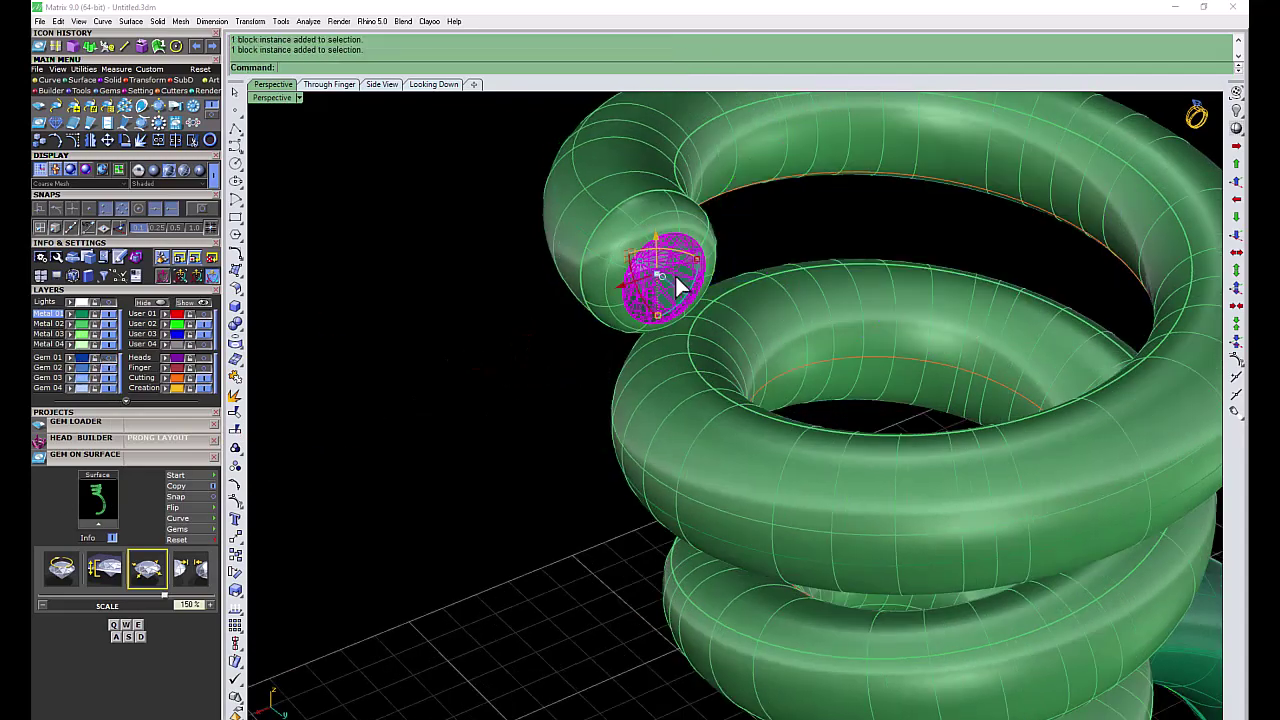
pyautogui.press('Return')
# Step: Set the first five 1.5 mm round gems along the coil's upper turn
pyautogui.moveTo(569, 230); pyautogui.dragTo(694, 363, button='right')
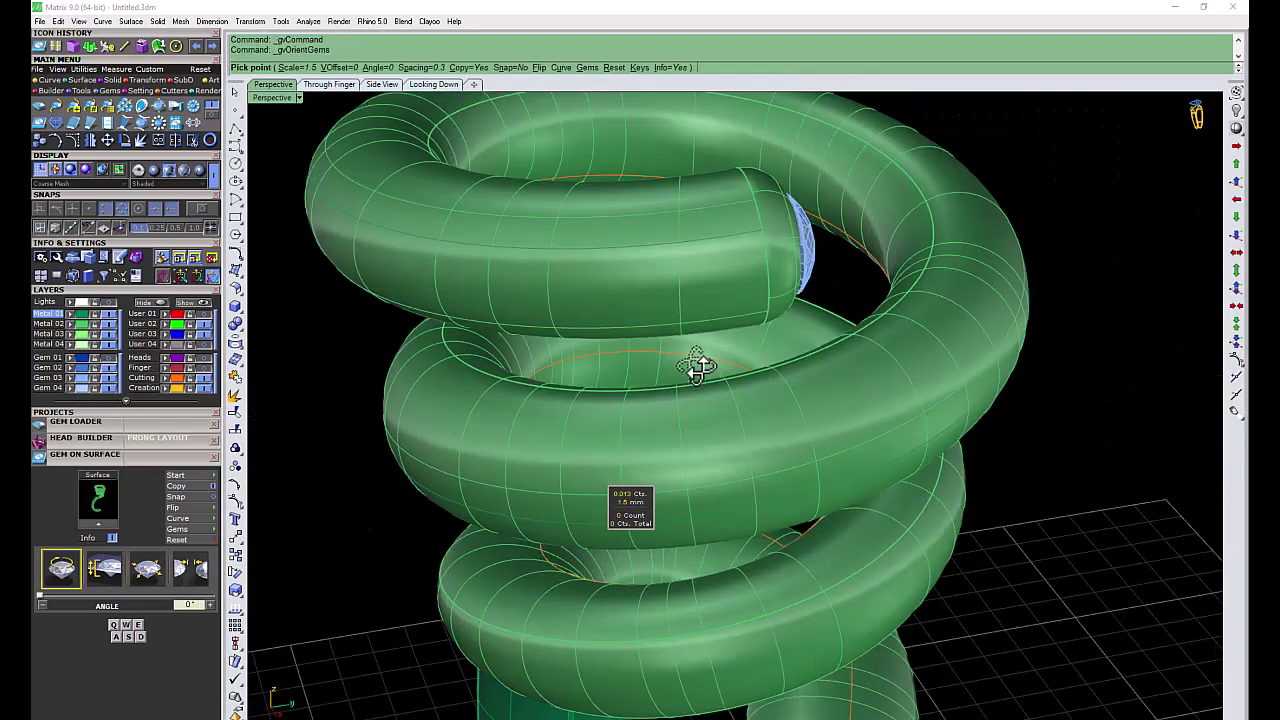
pyautogui.click(662, 273)
pyautogui.scroll(3, 600, 300)
pyautogui.click(705, 288)
pyautogui.scroll(-2, 565, 333)
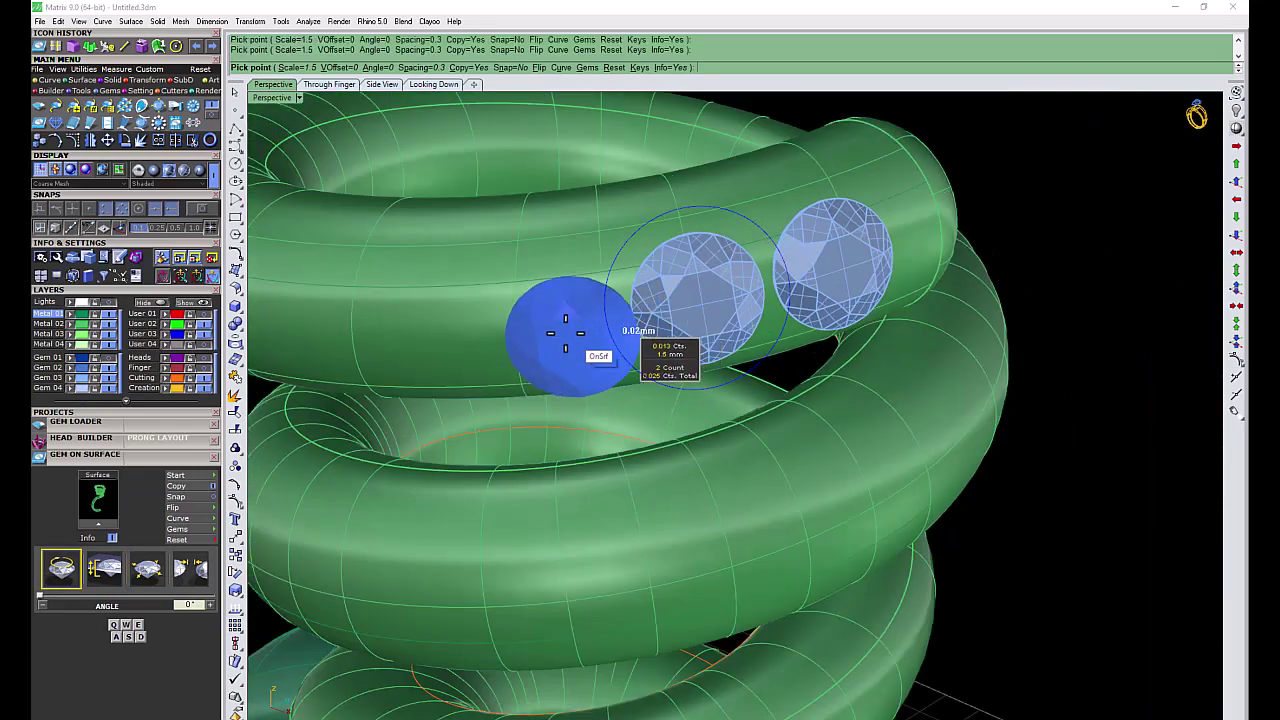
pyautogui.click(555, 320)
pyautogui.moveTo(555, 320); pyautogui.dragTo(608, 349, button='right')
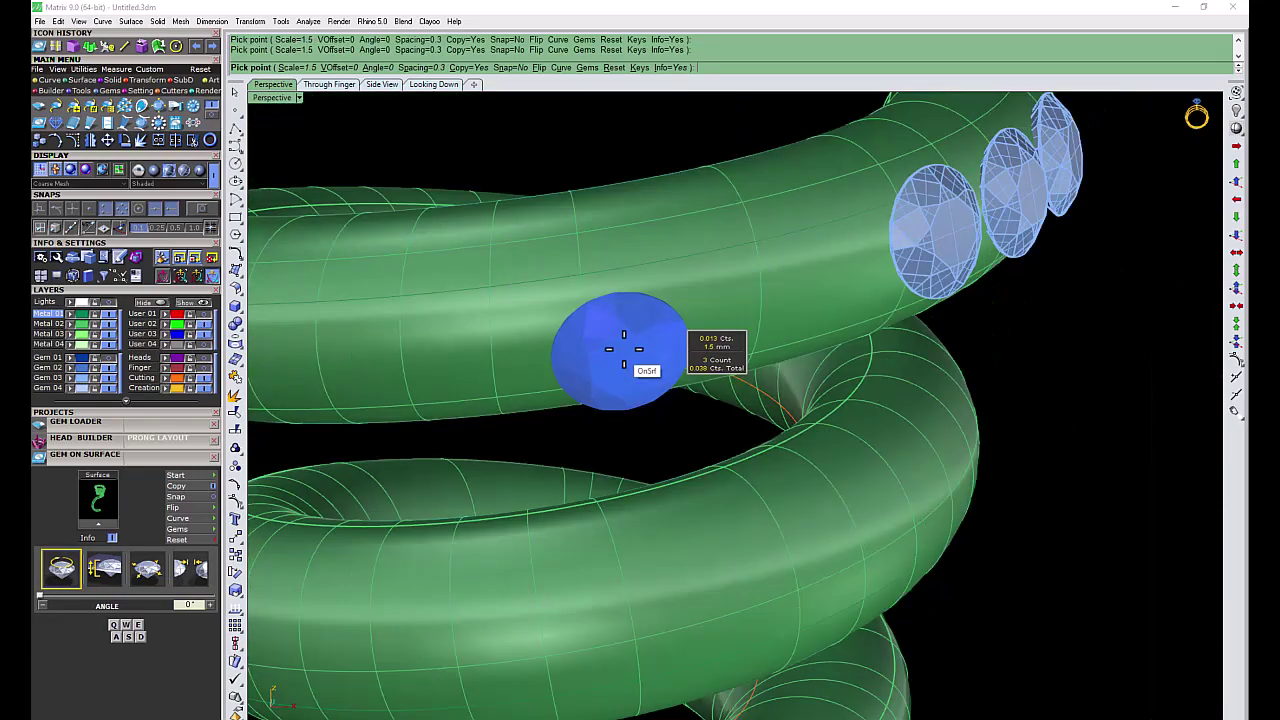
pyautogui.click(823, 277)
pyautogui.click(689, 302)
# Step: Add the sixth, seventh and eighth gems to complete the row
pyautogui.scroll(-2, 543, 386)
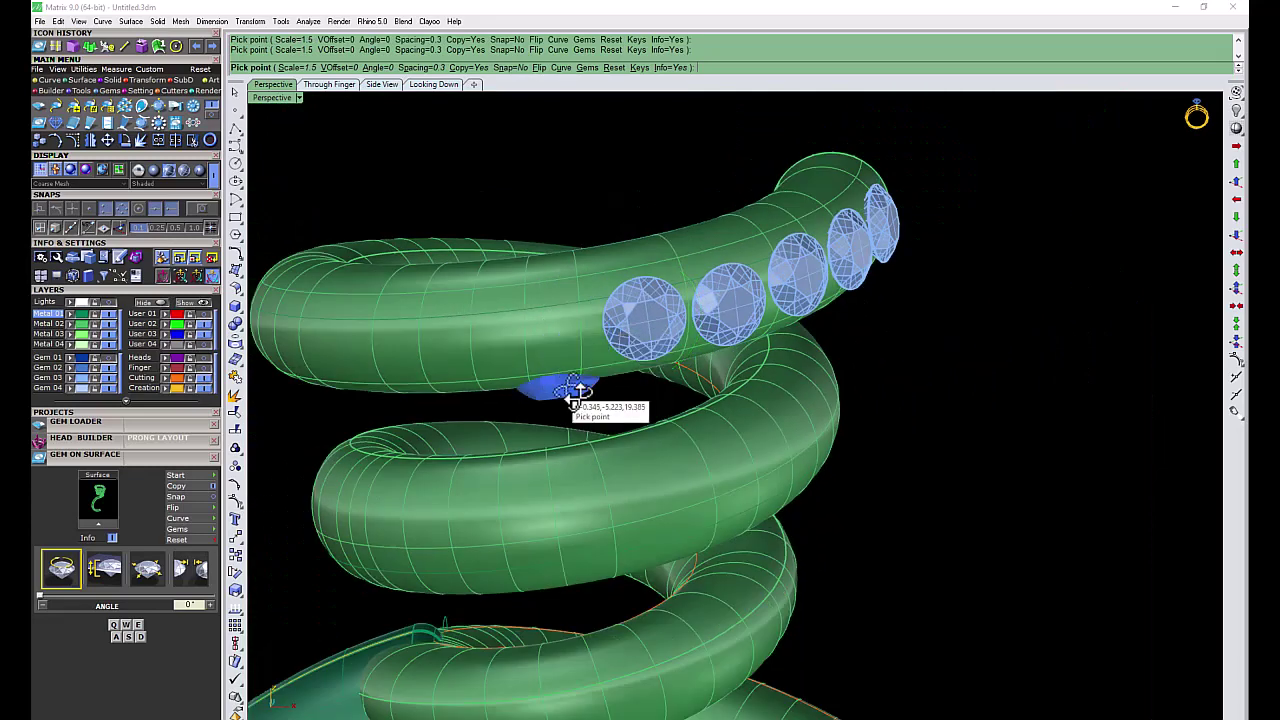
pyautogui.scroll(2, 663, 363)
pyautogui.click(669, 345)
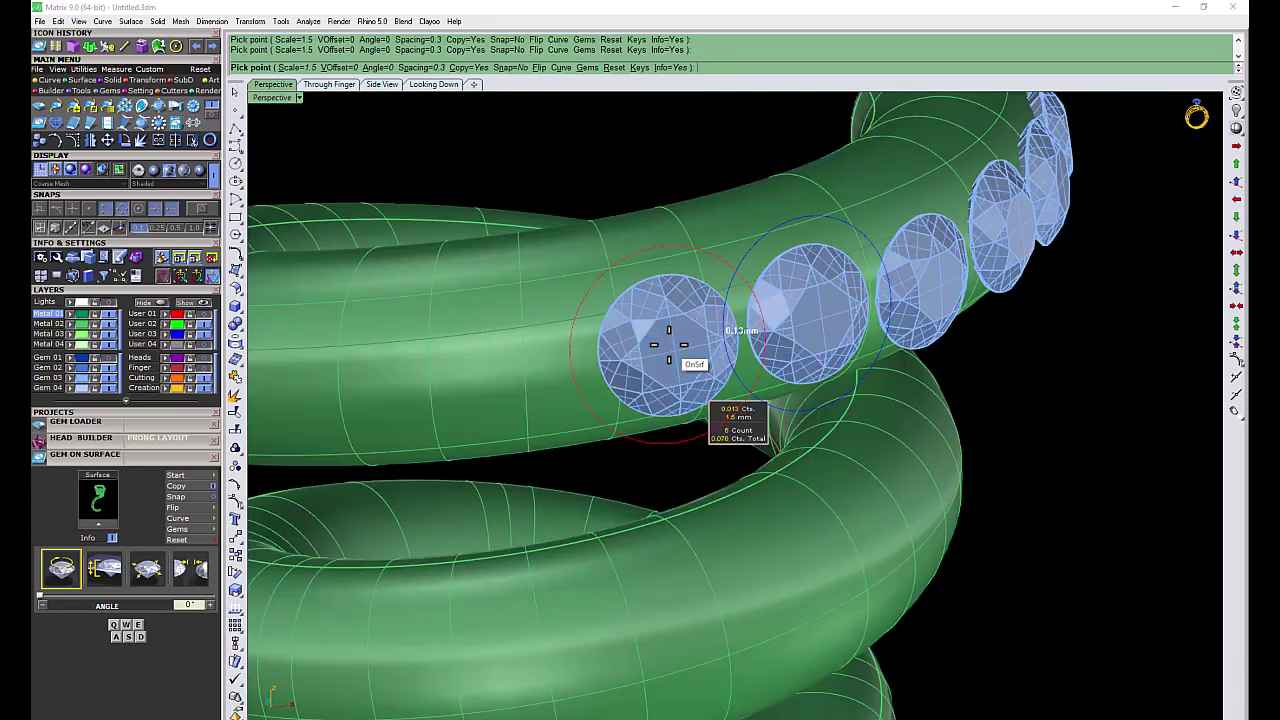
pyautogui.click(515, 373)
pyautogui.scroll(-2, 530, 390)
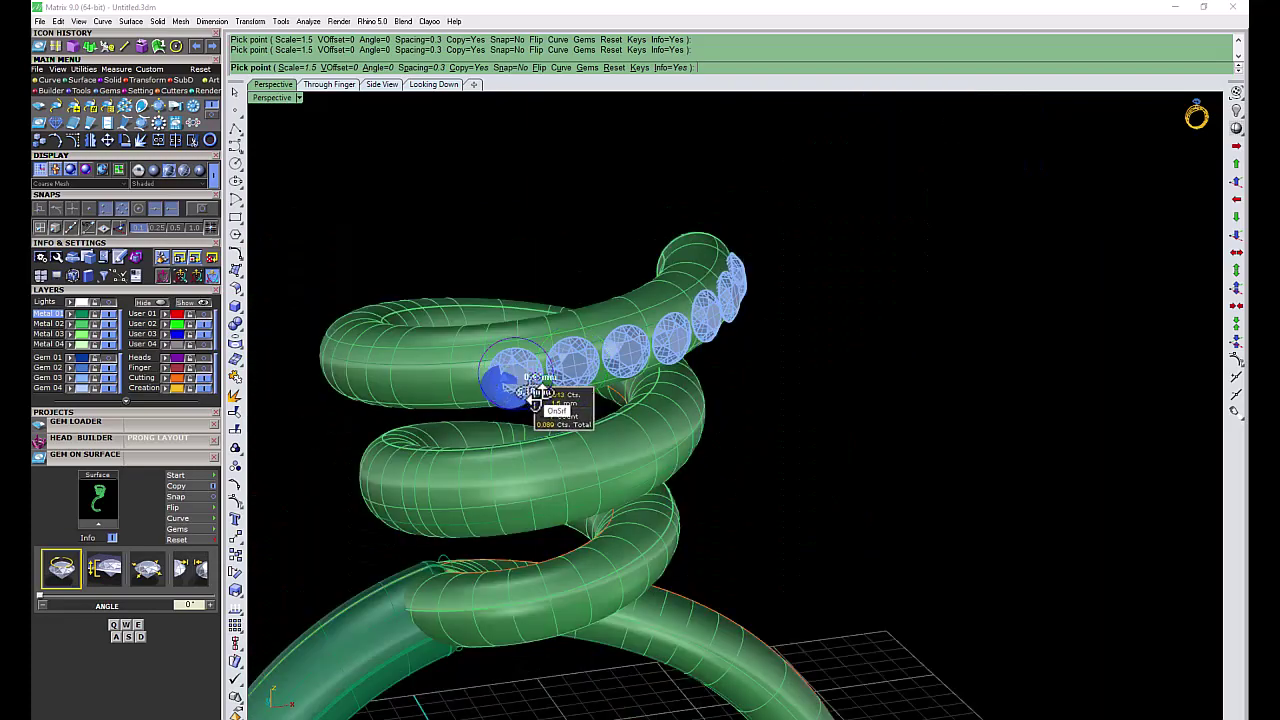
pyautogui.scroll(2, 600, 410)
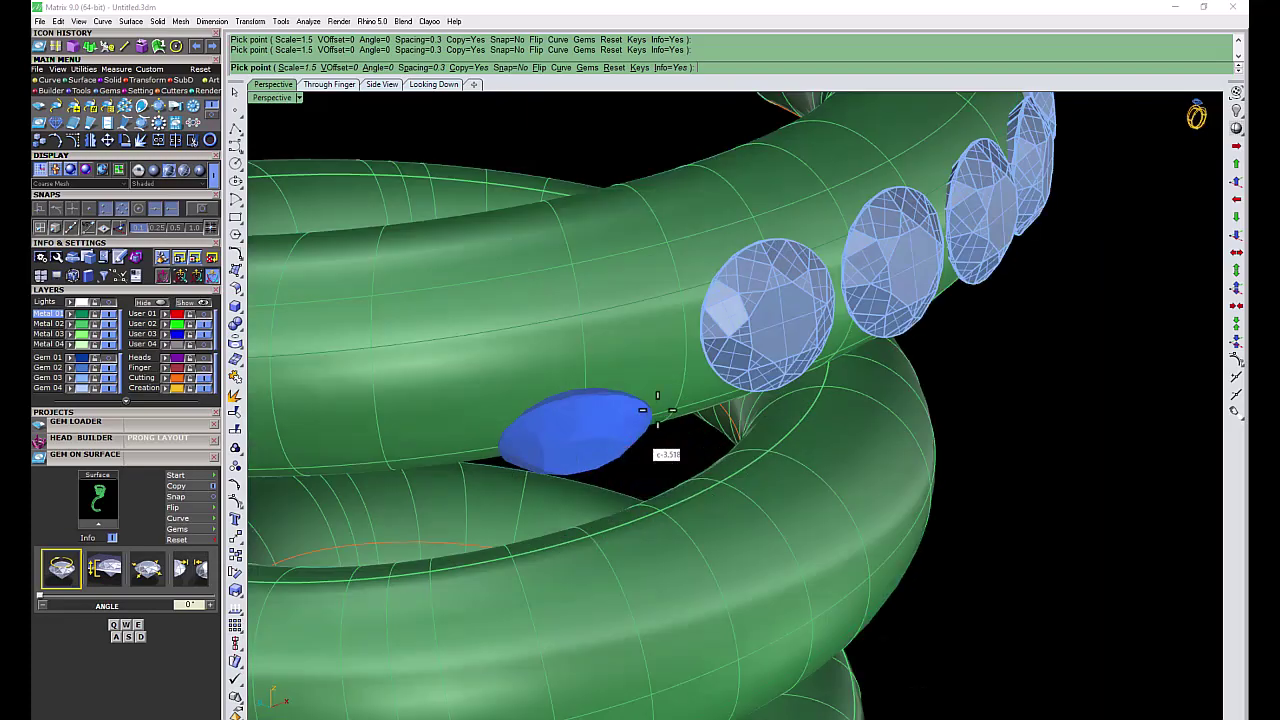
pyautogui.click(607, 348)
pyautogui.scroll(-2, 528, 400)
pyautogui.scroll(2, 843, 360)
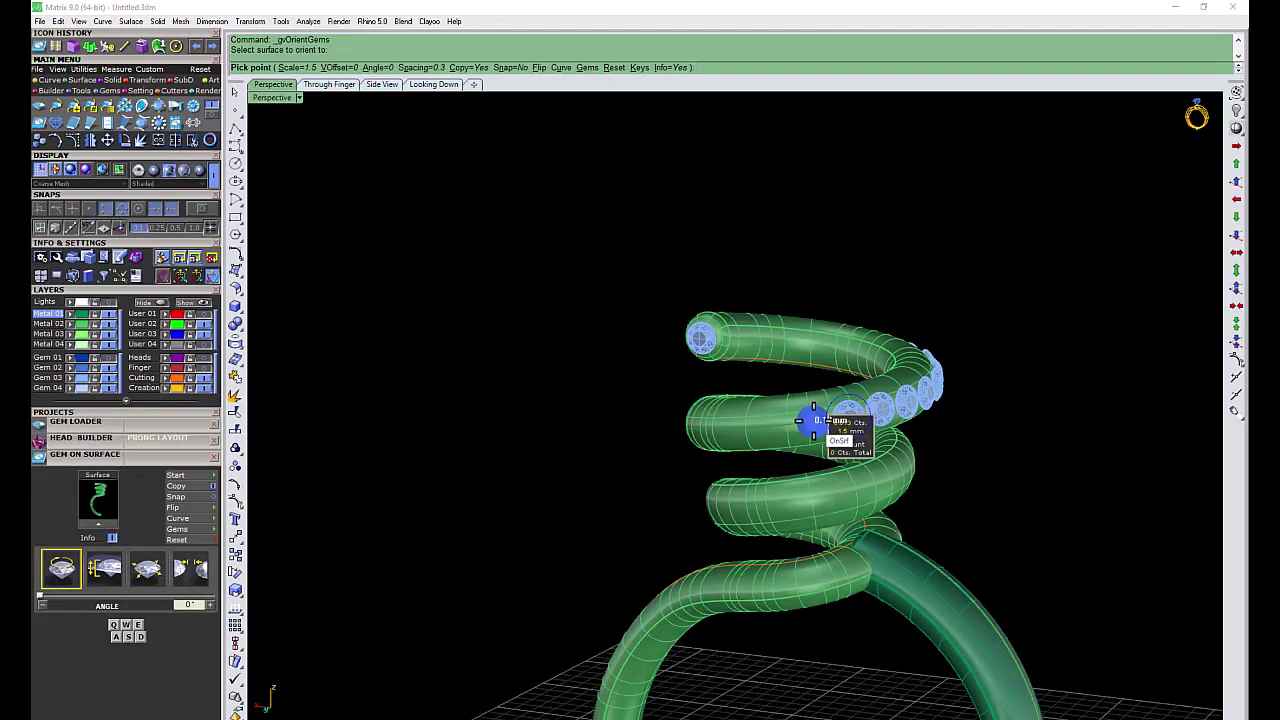
# Step: Drop eleven more round gems along the middle turn of the spiral coil
pyautogui.click(812, 420)
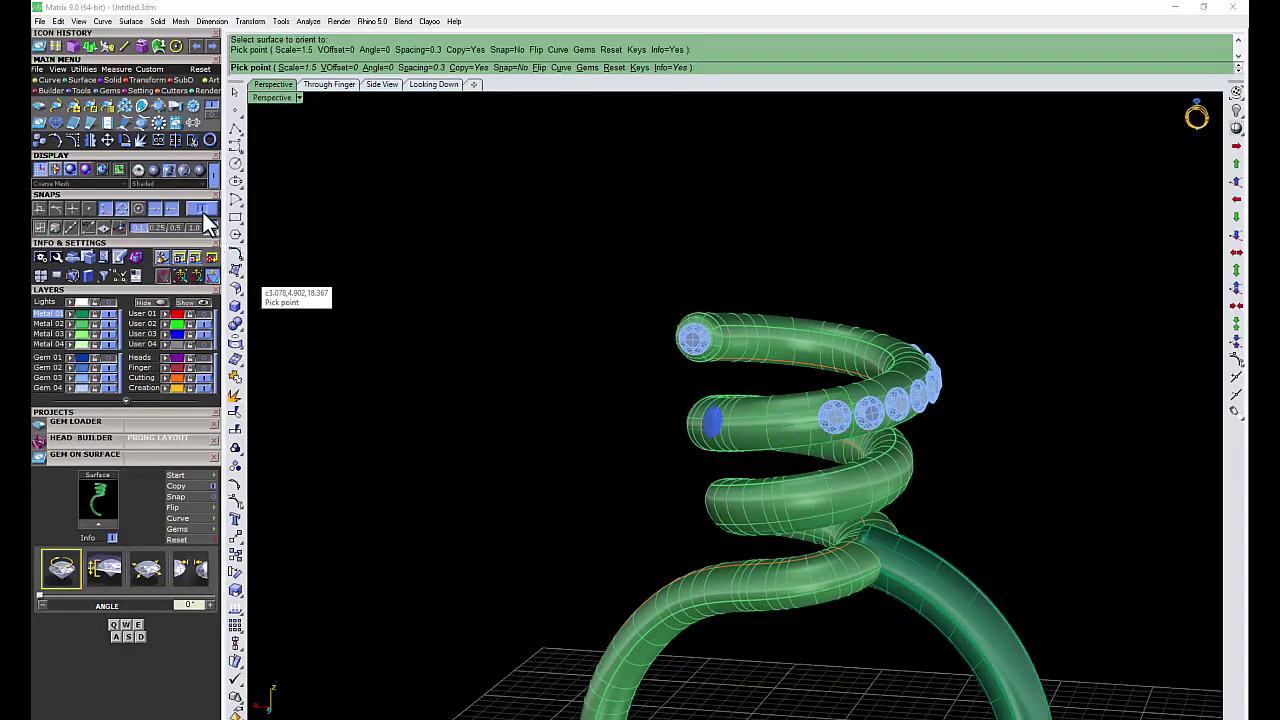
pyautogui.click(825, 412)
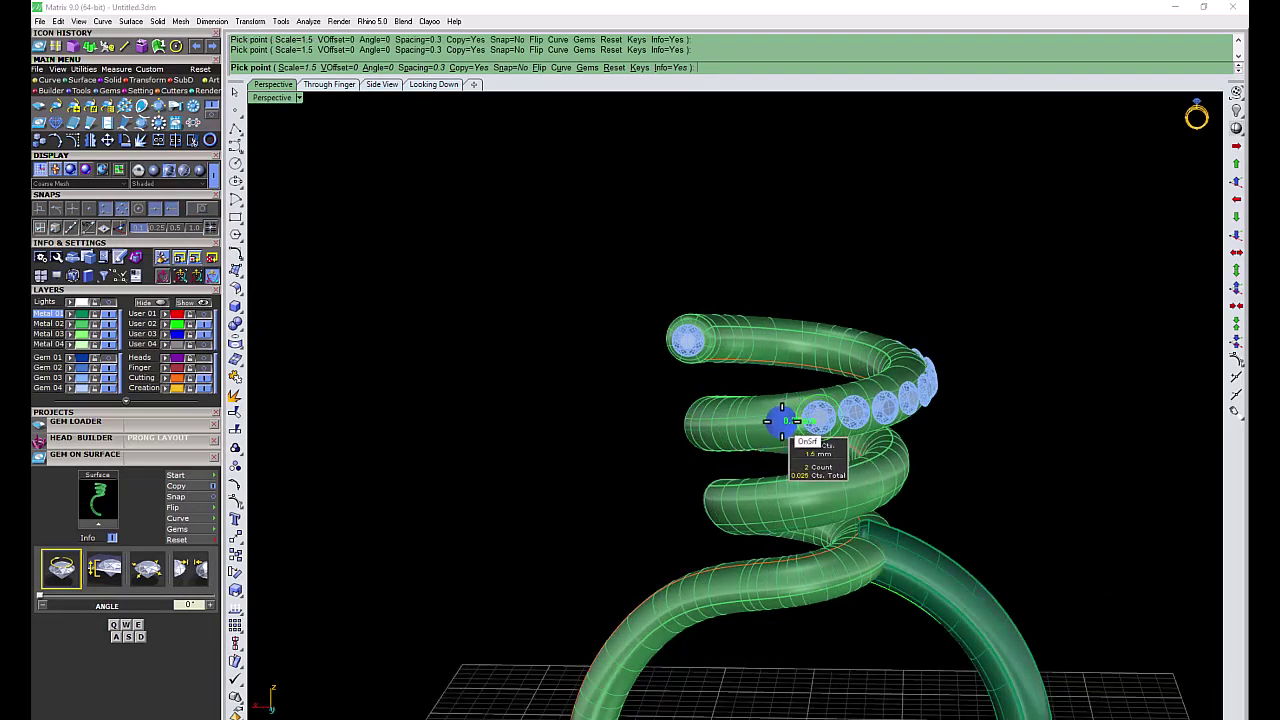
pyautogui.click(782, 421)
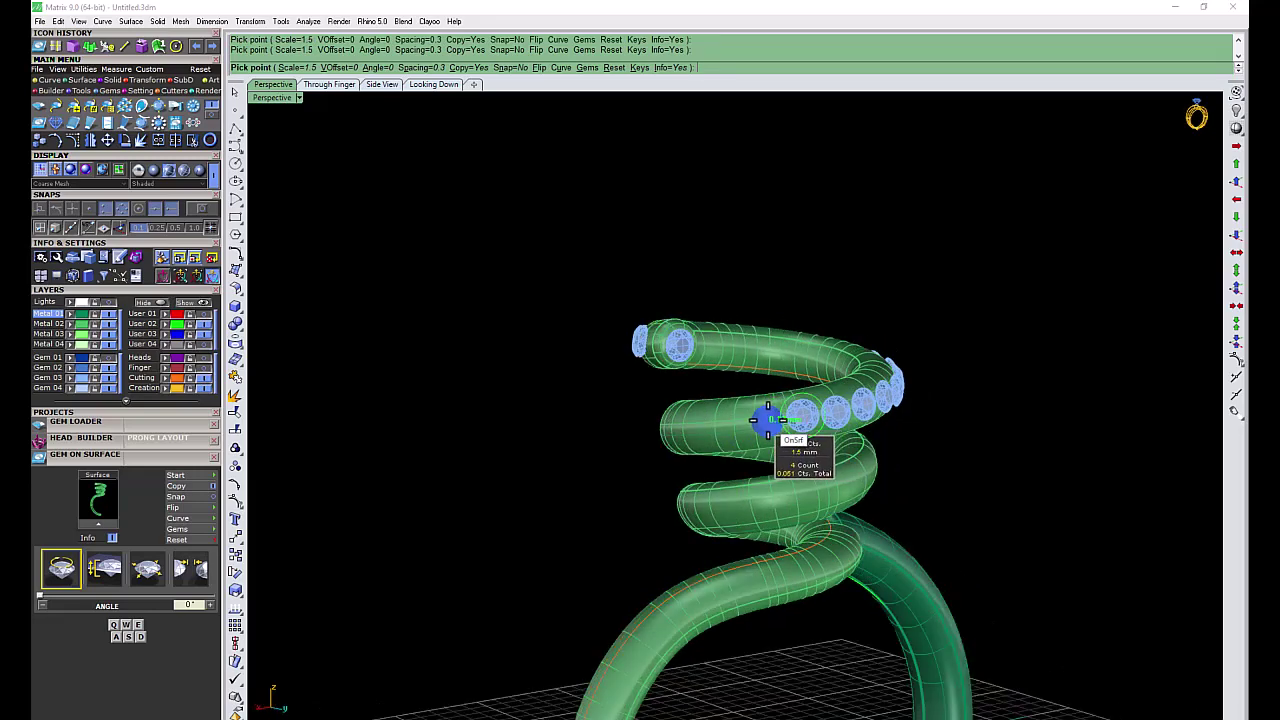
pyautogui.click(767, 420)
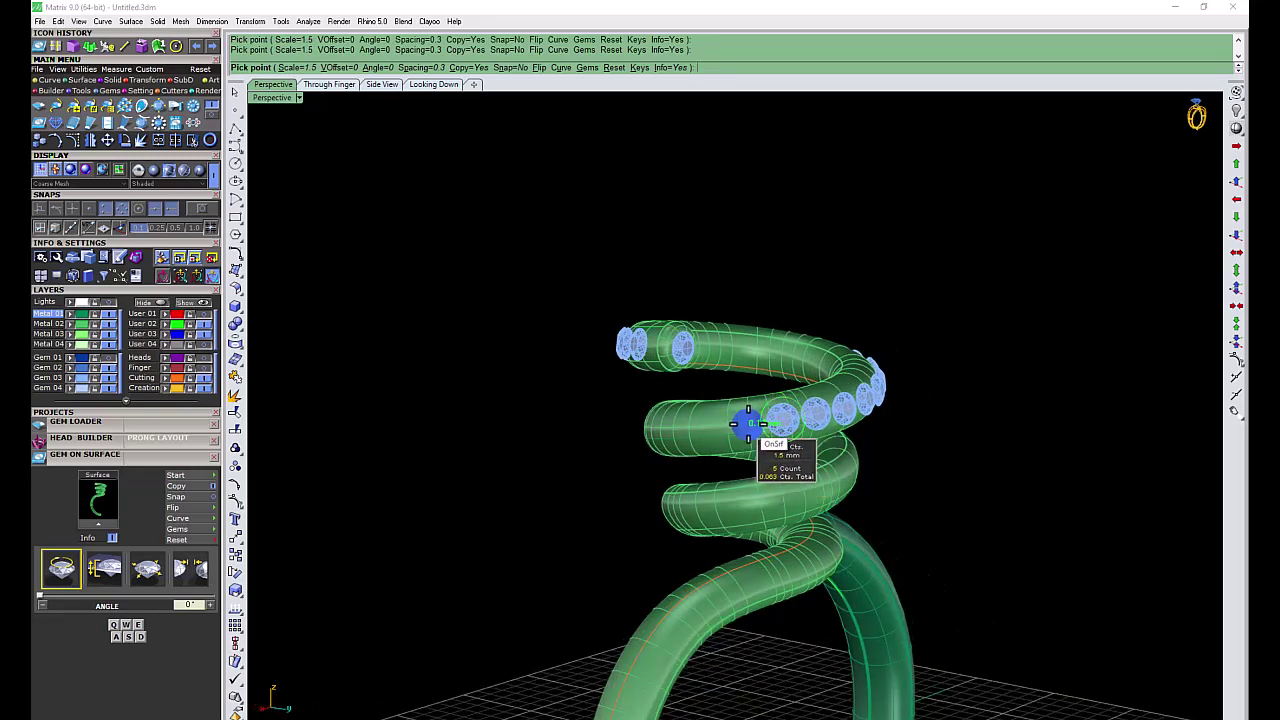
pyautogui.click(748, 421)
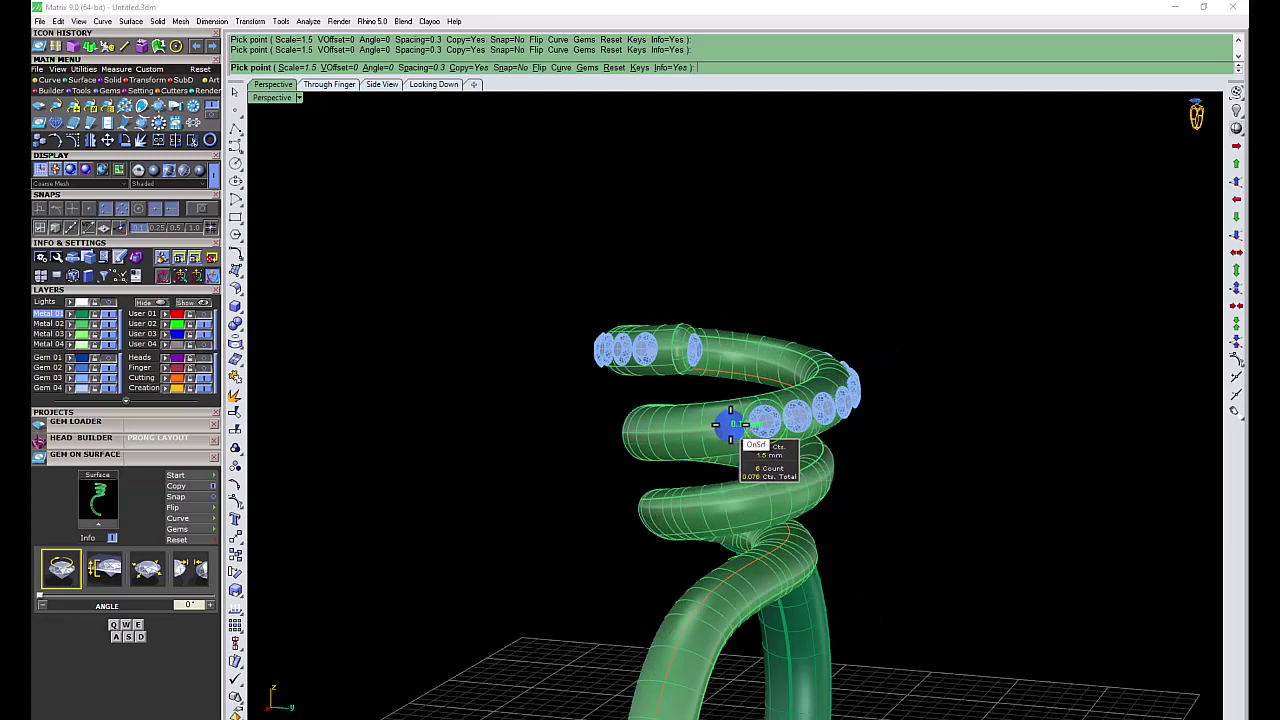
pyautogui.click(730, 424)
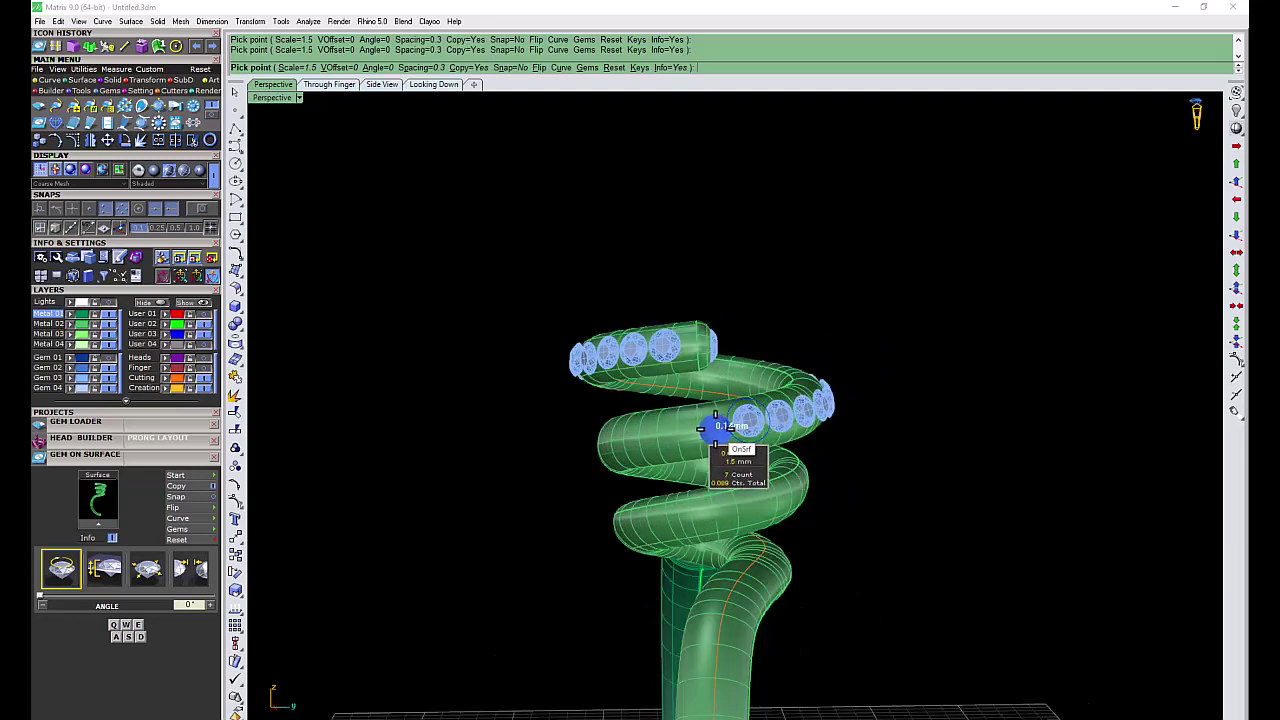
pyautogui.click(714, 426)
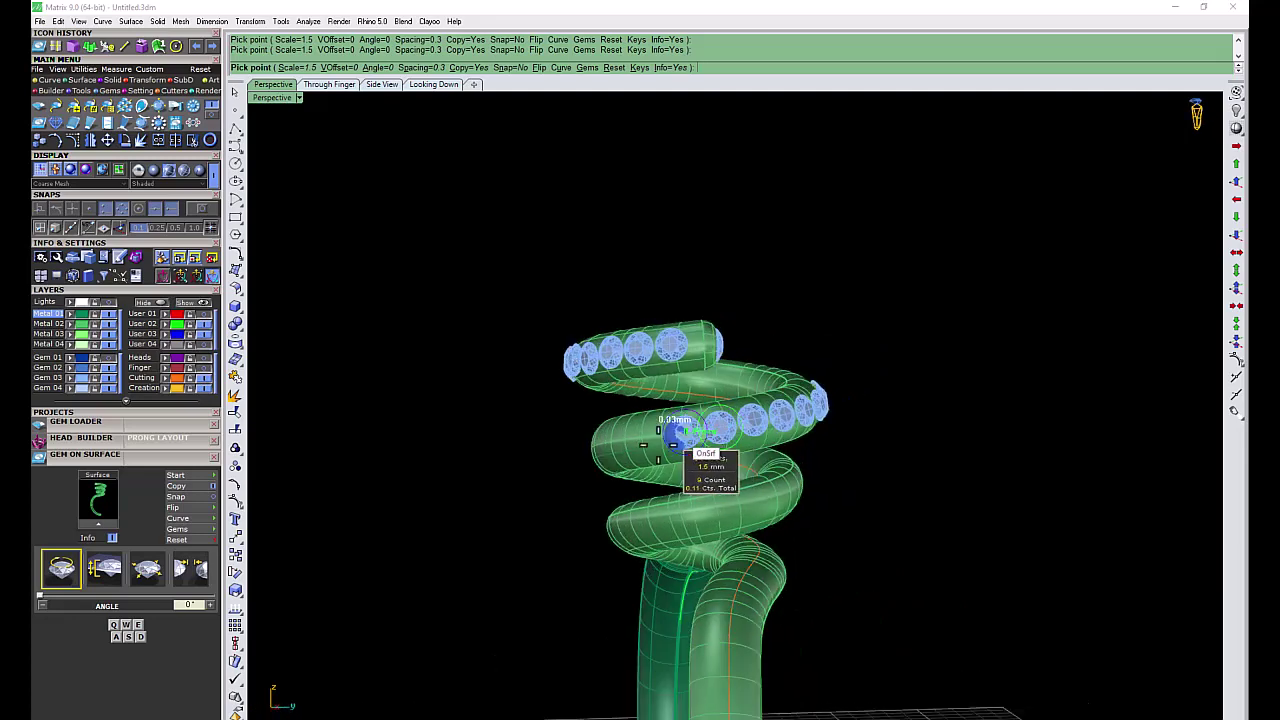
pyautogui.click(681, 435)
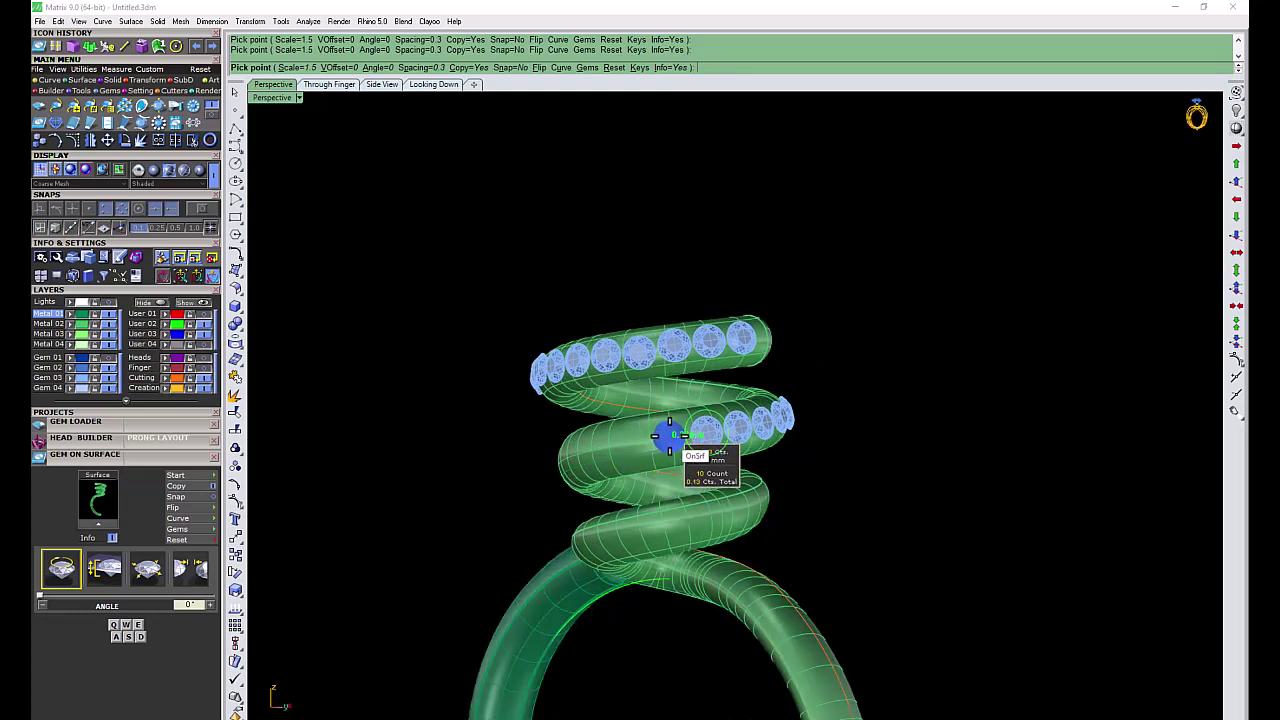
pyautogui.click(671, 435)
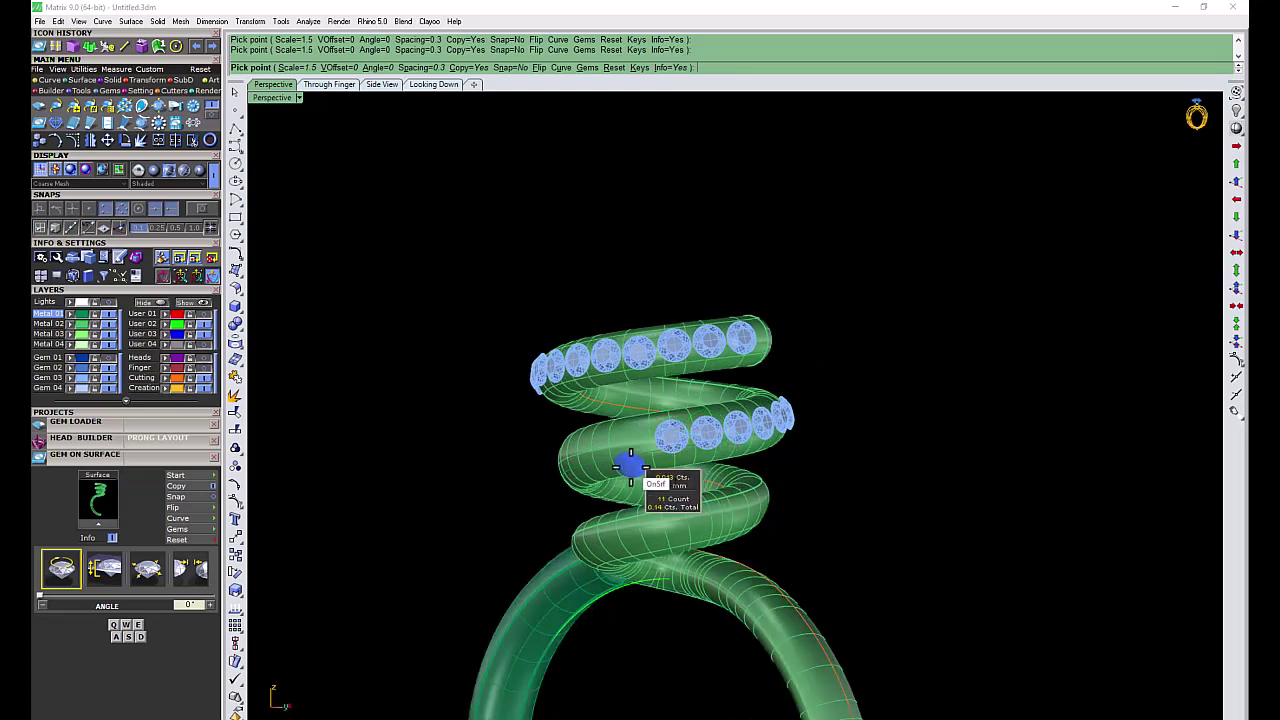
pyautogui.click(689, 430)
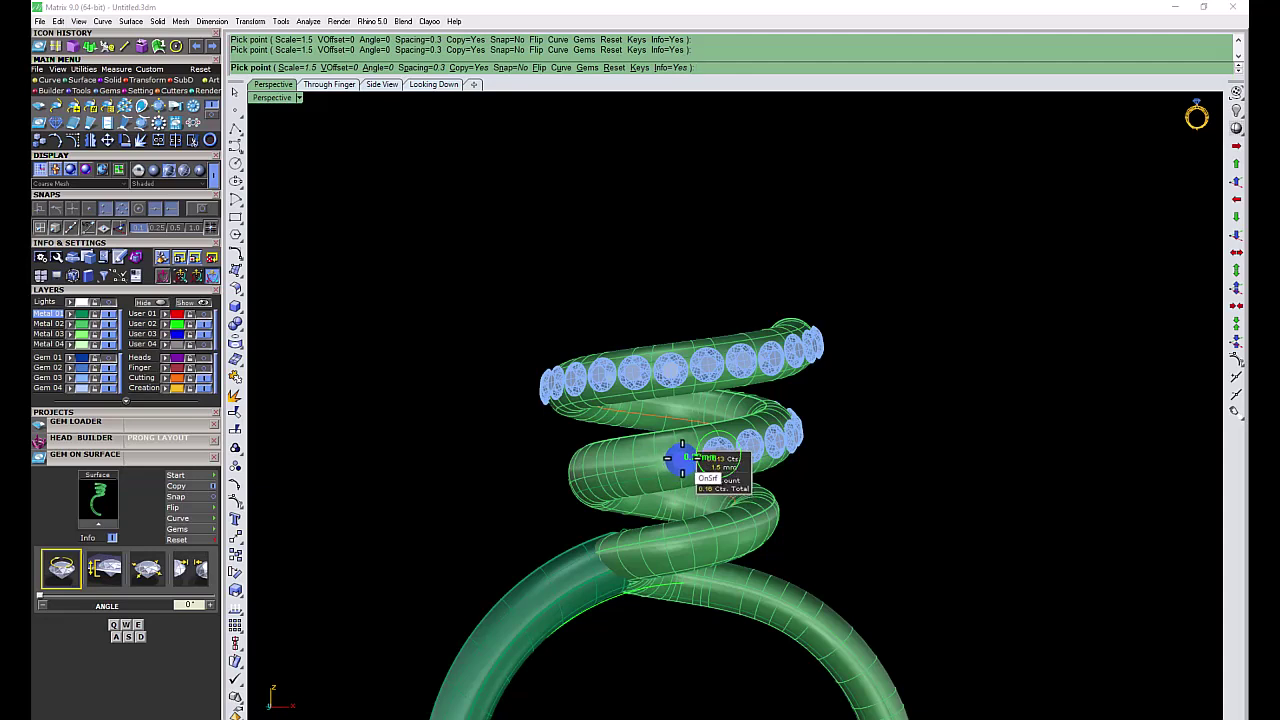
pyautogui.click(684, 458)
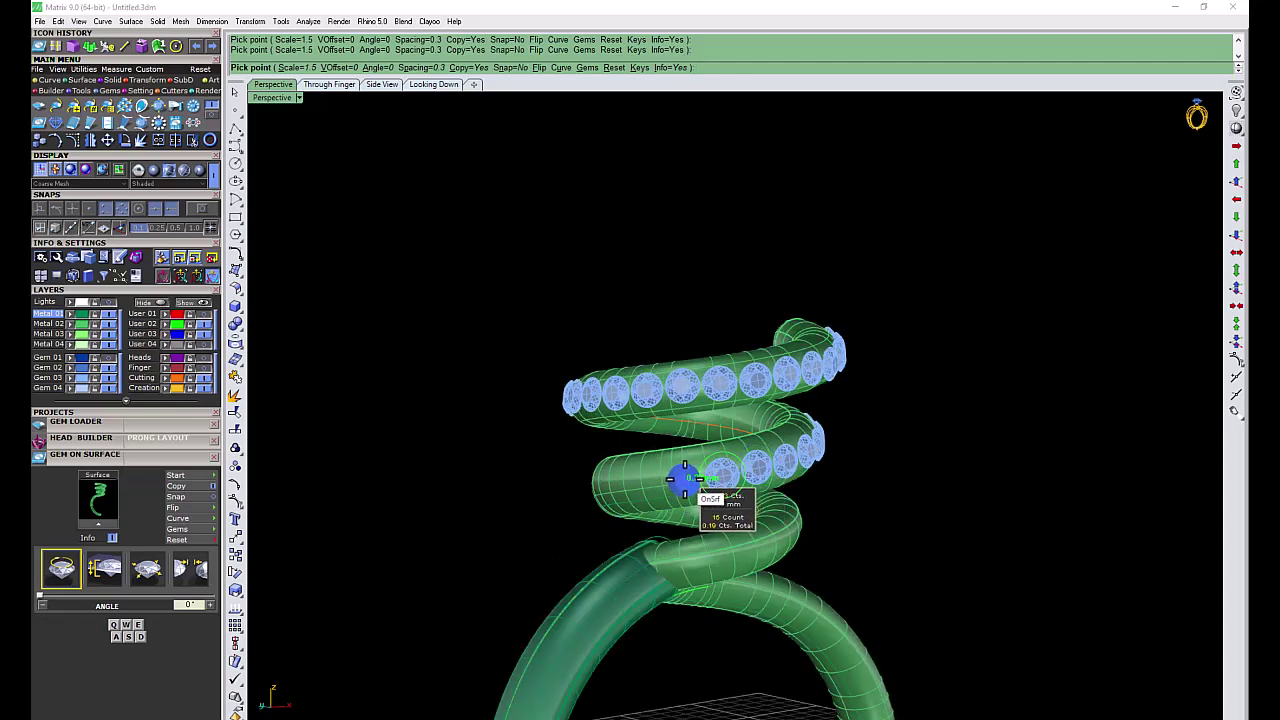
# Step: Bring the lowest coil turn into view and place one more gem there, reaching 34 stones
pyautogui.moveTo(686, 480); pyautogui.dragTo(741, 485, button='right')
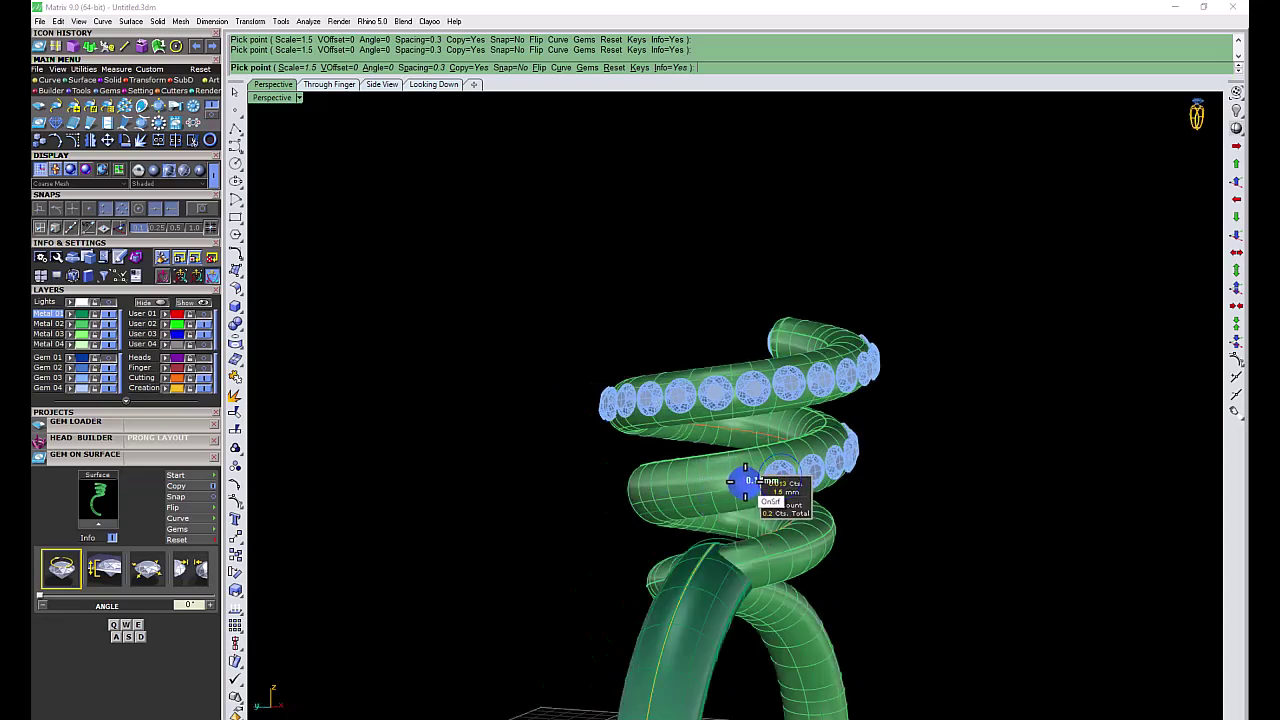
pyautogui.moveTo(745, 481); pyautogui.dragTo(765, 486, button='right')
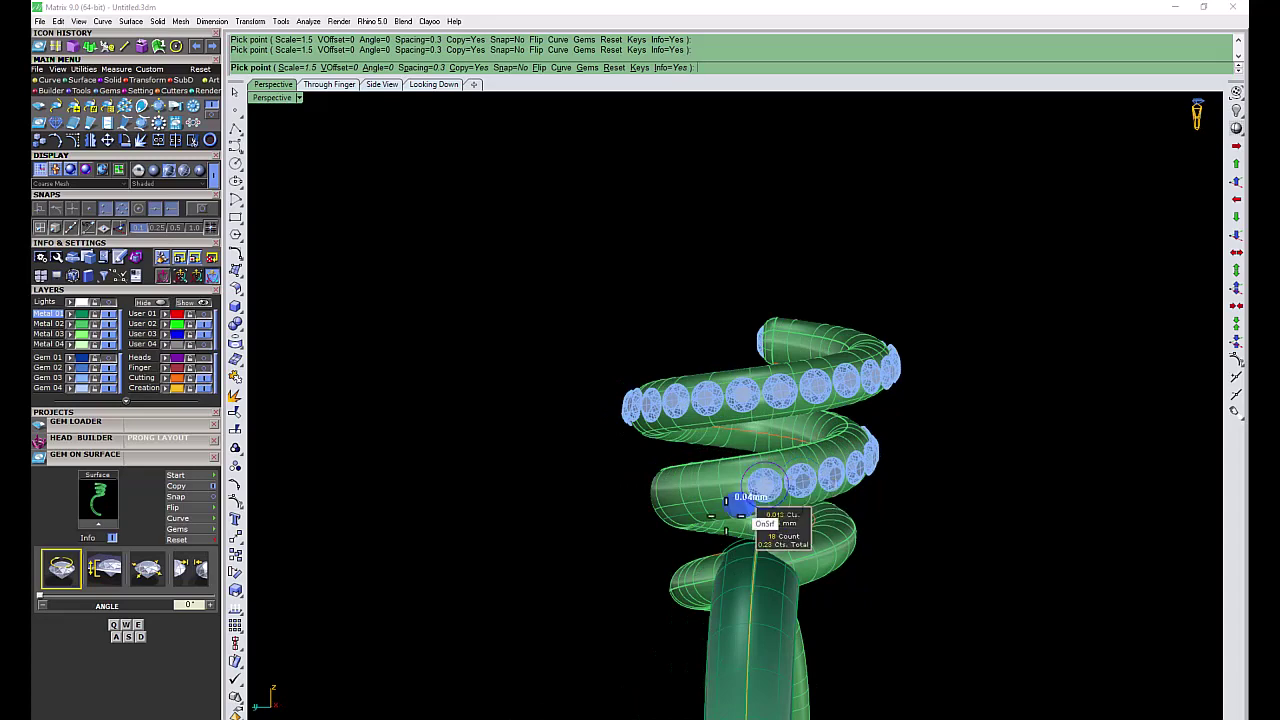
pyautogui.moveTo(741, 505); pyautogui.dragTo(795, 488, button='right')
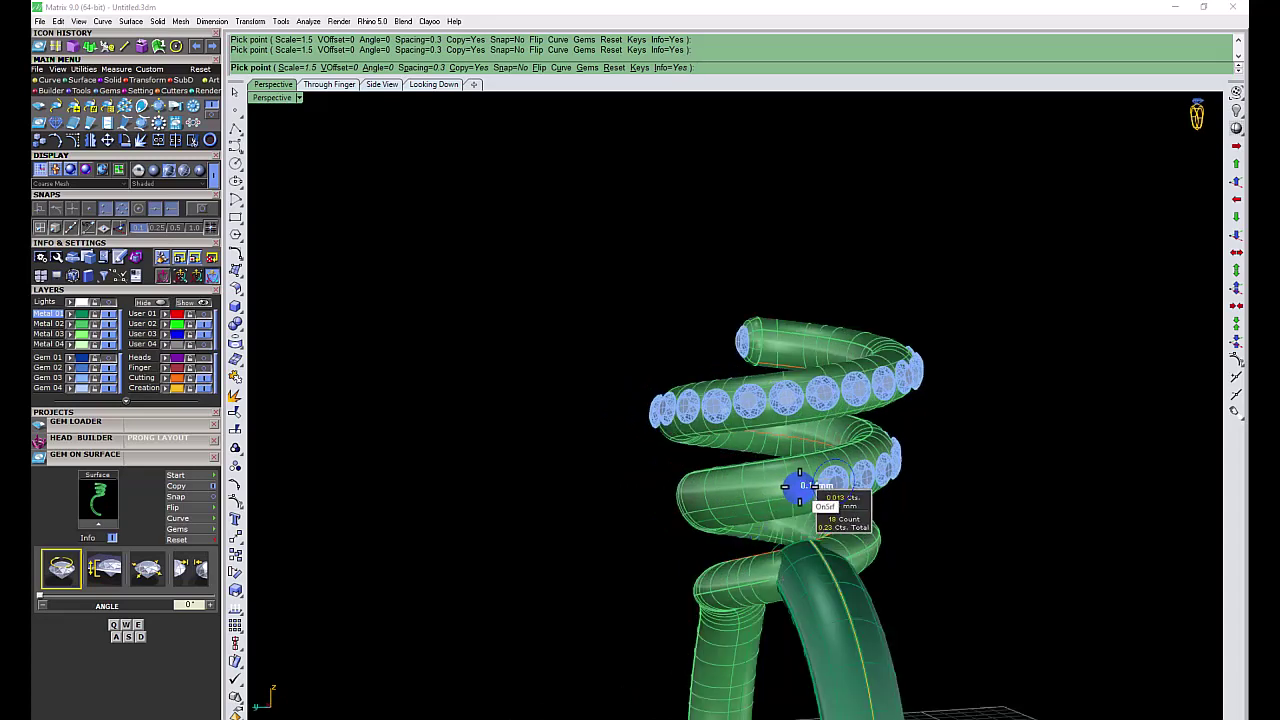
pyautogui.moveTo(805, 533)
pyautogui.mouseDown(button='right')
pyautogui.moveTo(806, 484)
pyautogui.moveTo(817, 492)
pyautogui.mouseUp(button='right')
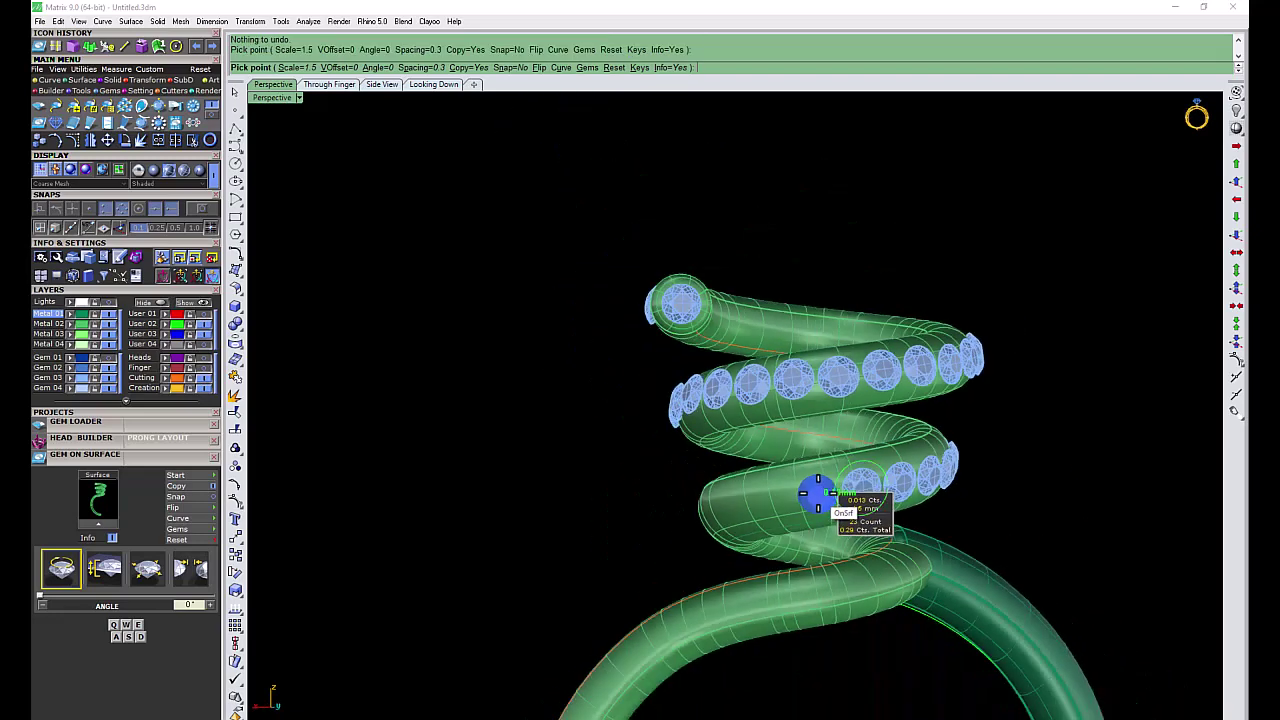
pyautogui.moveTo(818, 491); pyautogui.dragTo(797, 501, button='right')
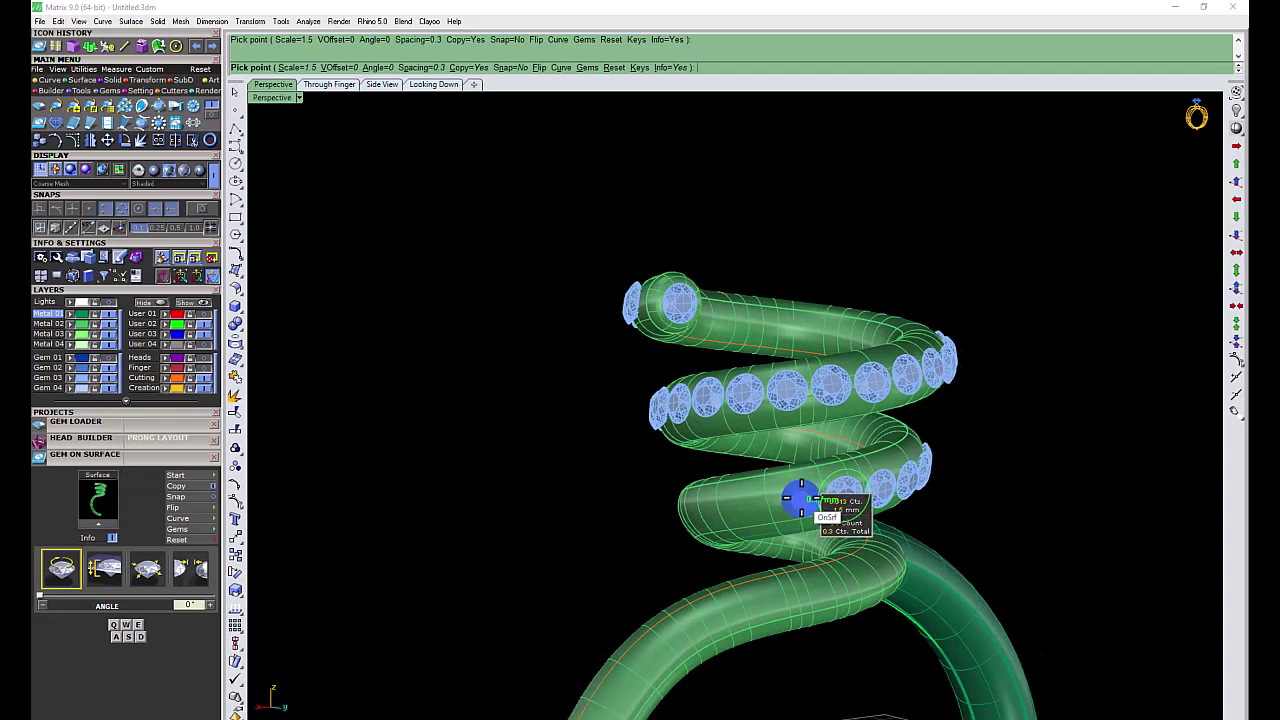
pyautogui.moveTo(801, 497); pyautogui.dragTo(776, 501, button='right')
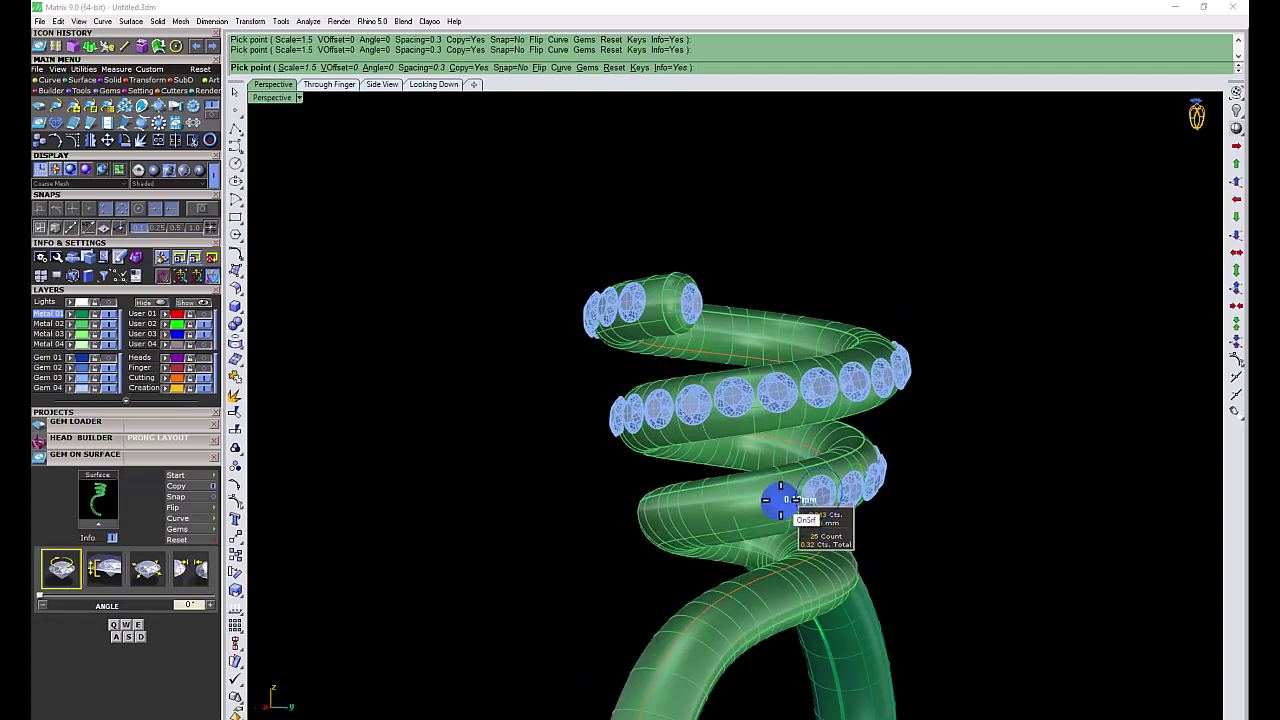
pyautogui.moveTo(729, 551)
pyautogui.mouseDown(button='right')
pyautogui.moveTo(748, 508)
pyautogui.moveTo(740, 572)
pyautogui.mouseUp(button='right')
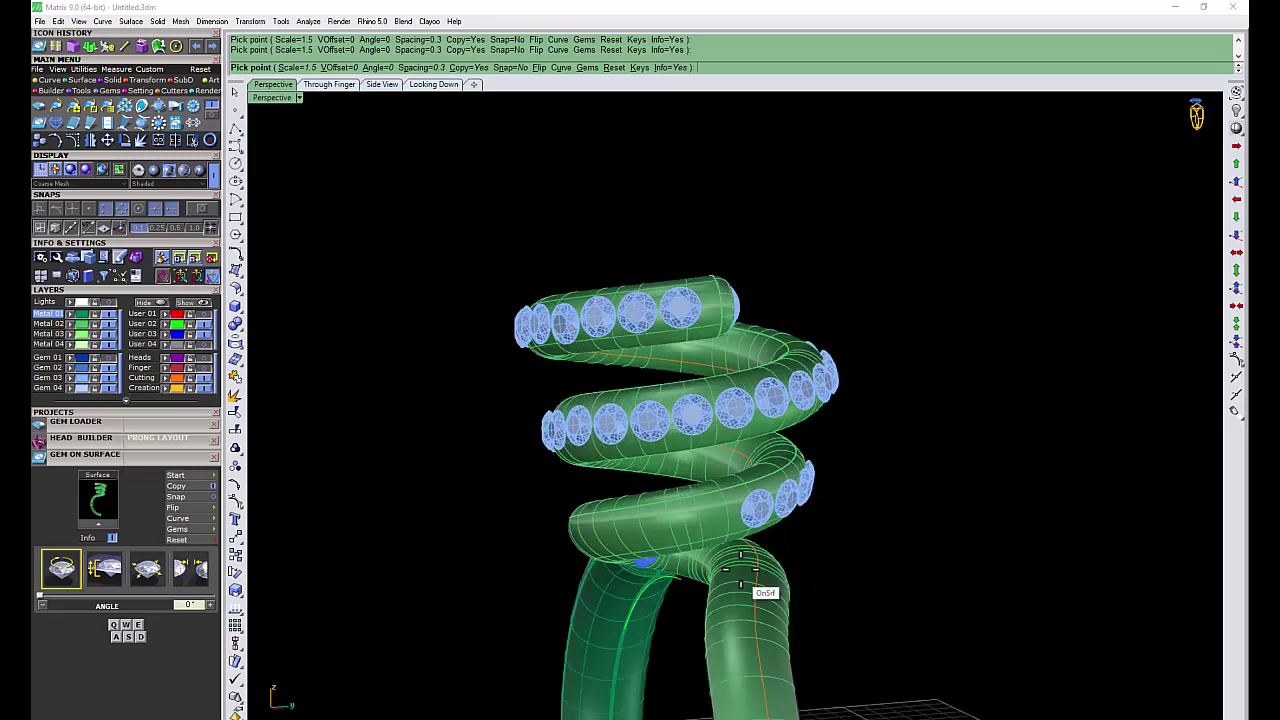
pyautogui.moveTo(719, 516)
pyautogui.mouseDown(button='right')
pyautogui.moveTo(690, 535)
pyautogui.moveTo(722, 540)
pyautogui.mouseUp(button='right')
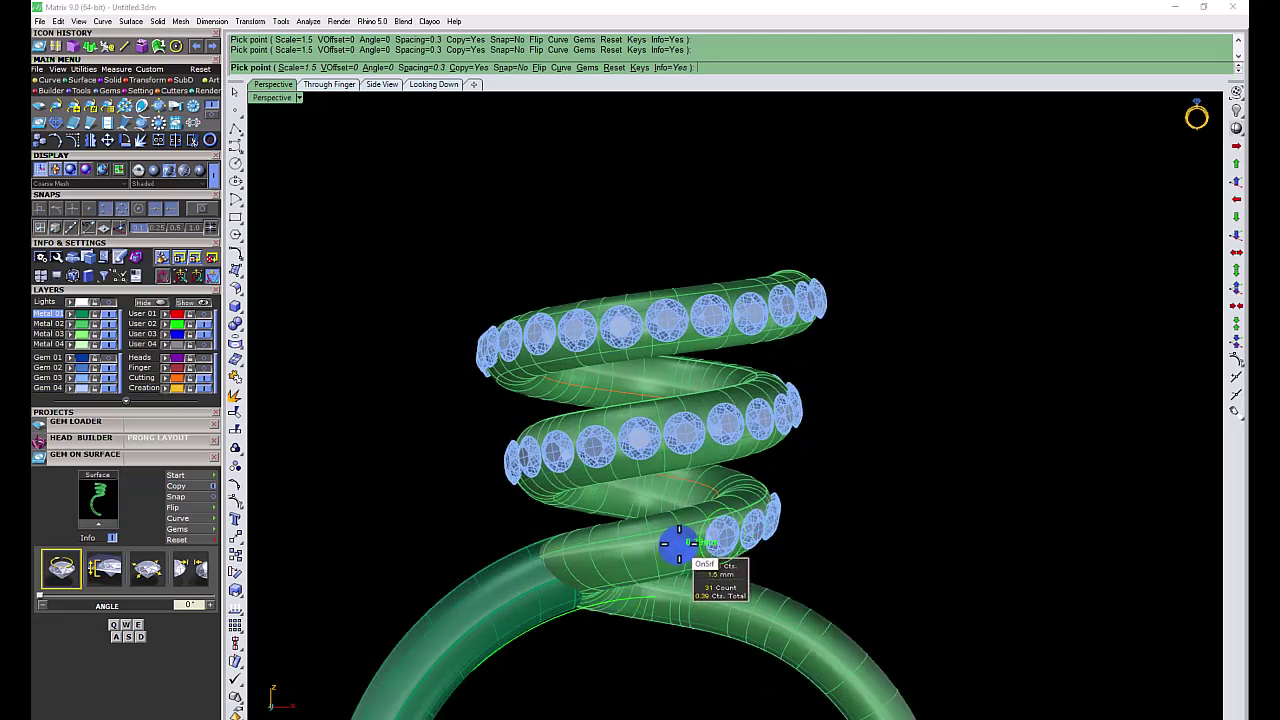
pyautogui.moveTo(677, 552)
pyautogui.mouseDown(button='right')
pyautogui.moveTo(714, 541)
pyautogui.moveTo(722, 553)
pyautogui.mouseUp(button='right')
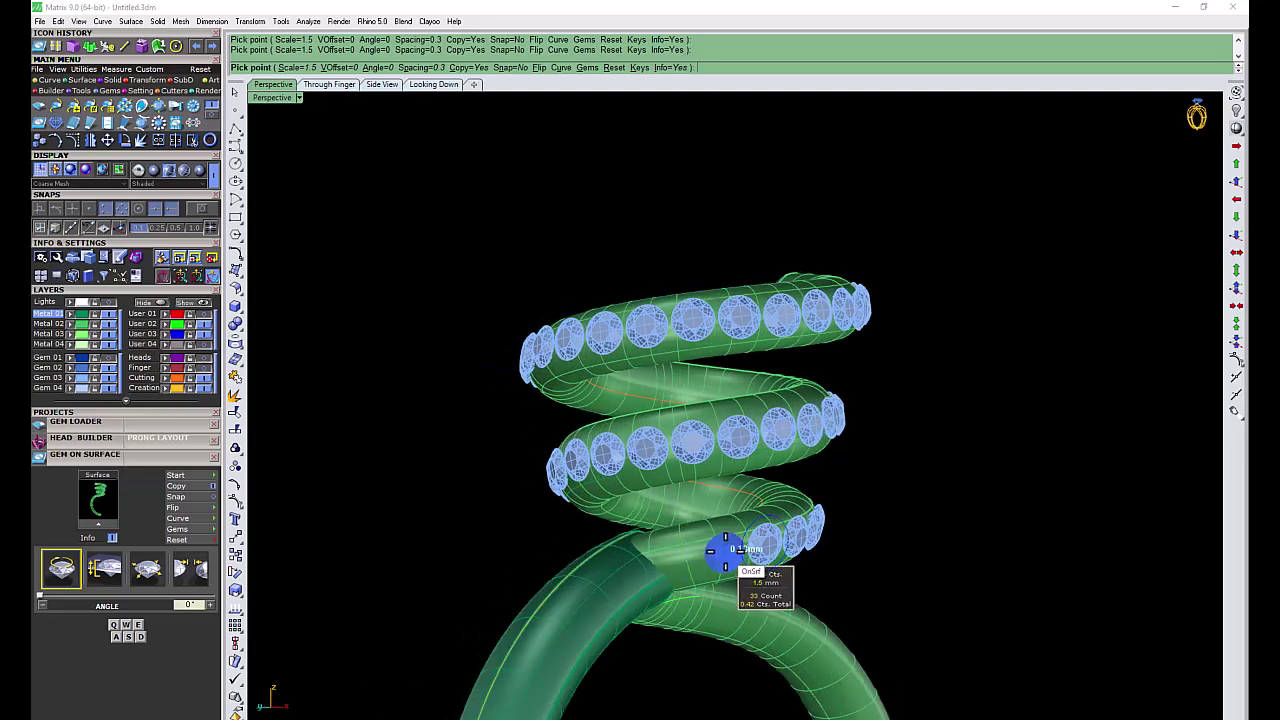
pyautogui.click(725, 550)
pyautogui.scroll(2, 740, 553)
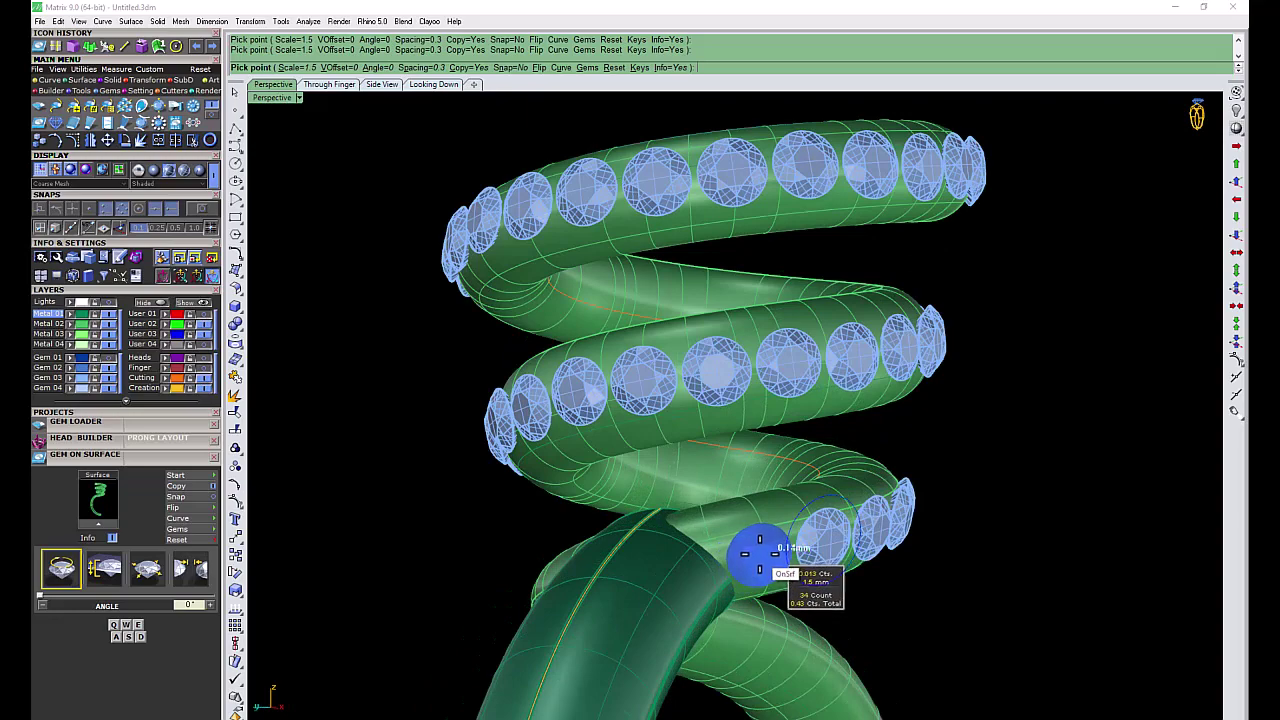
pyautogui.scroll(-3, 758, 555)
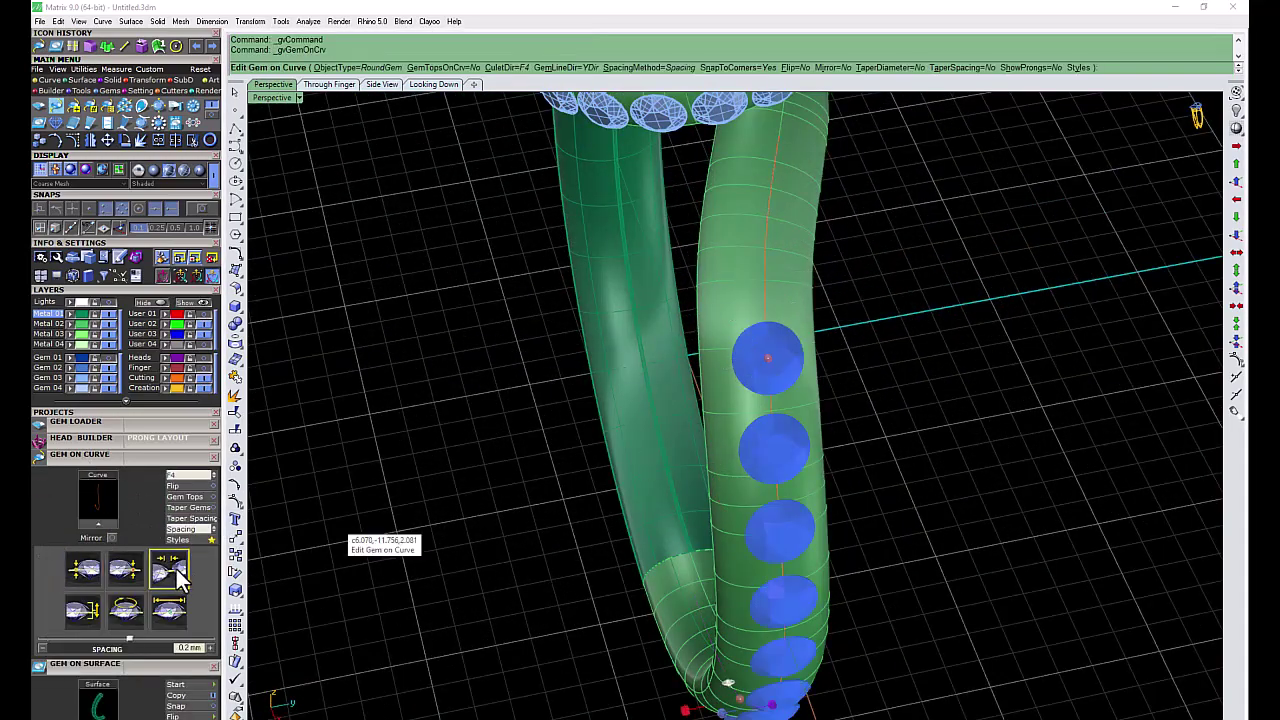
# Step: Adjust the start and extent of the initial gem row along the shank and accept it
pyautogui.scroll(-2, 176, 569)
pyautogui.scroll(-2, 176, 569)
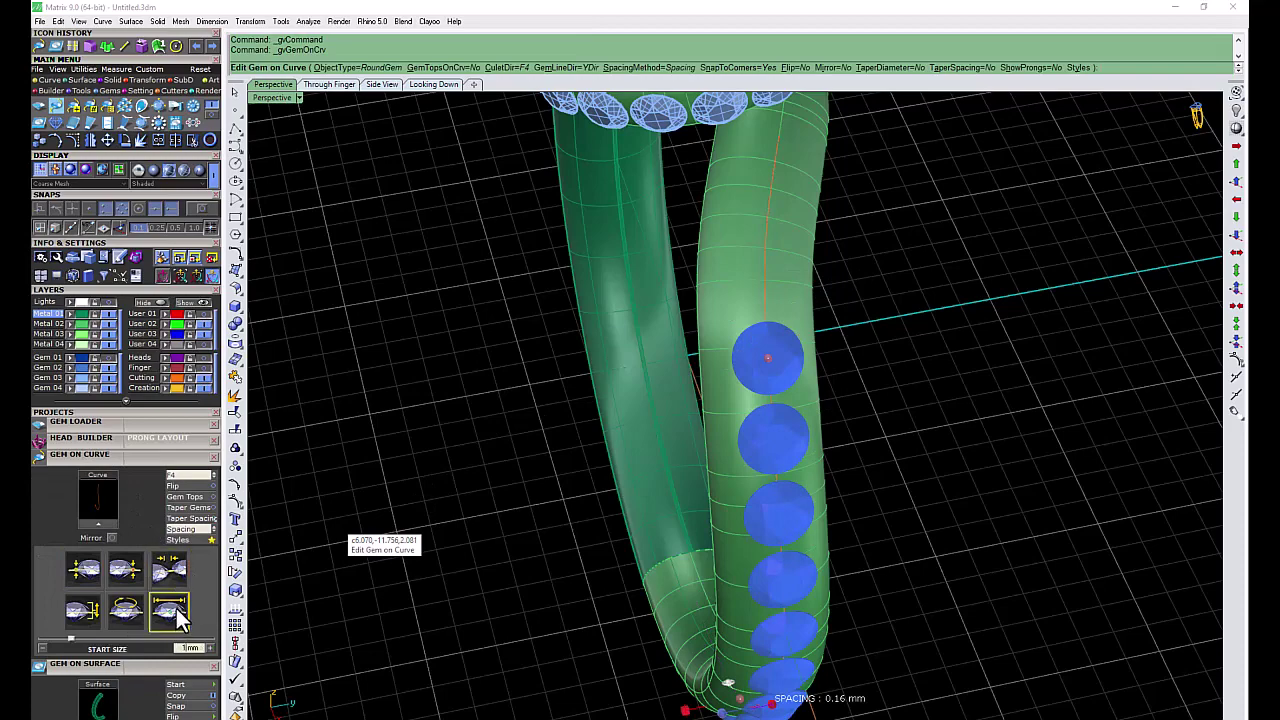
pyautogui.moveTo(710, 388); pyautogui.dragTo(735, 192)
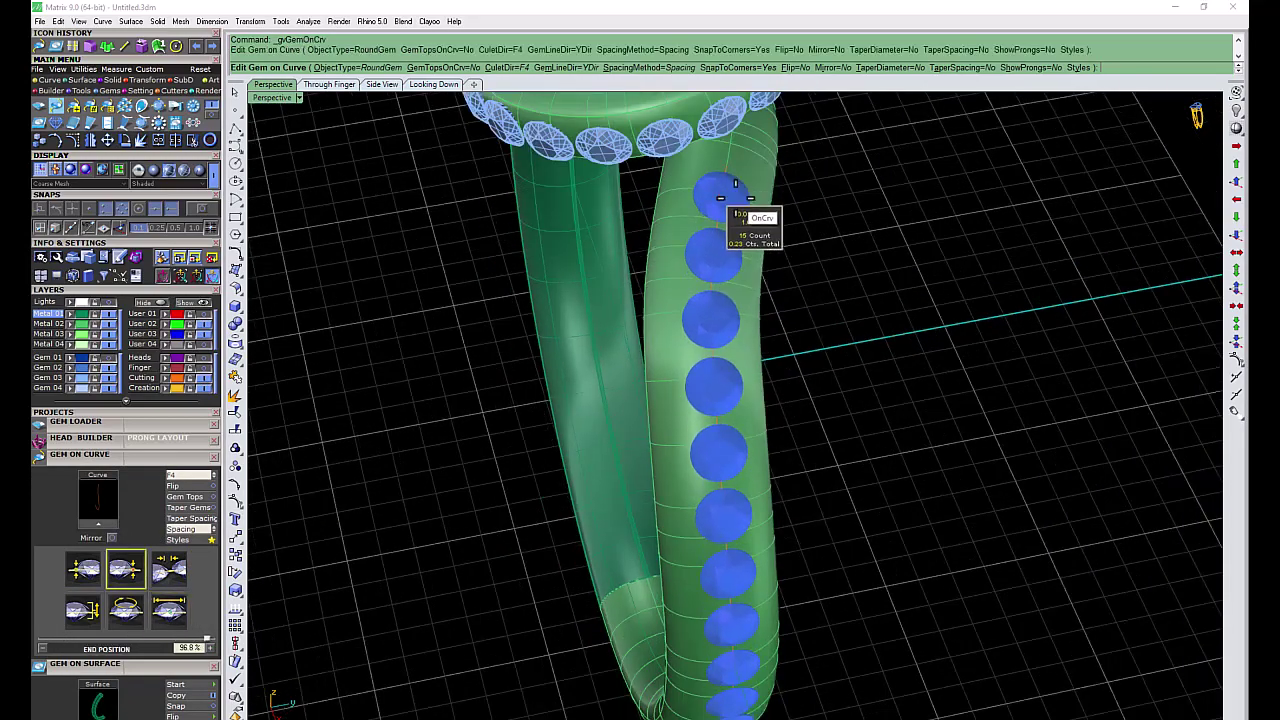
pyautogui.scroll(-3, 771, 514)
pyautogui.scroll(-3, 700, 671)
pyautogui.moveTo(700, 671); pyautogui.dragTo(737, 583)
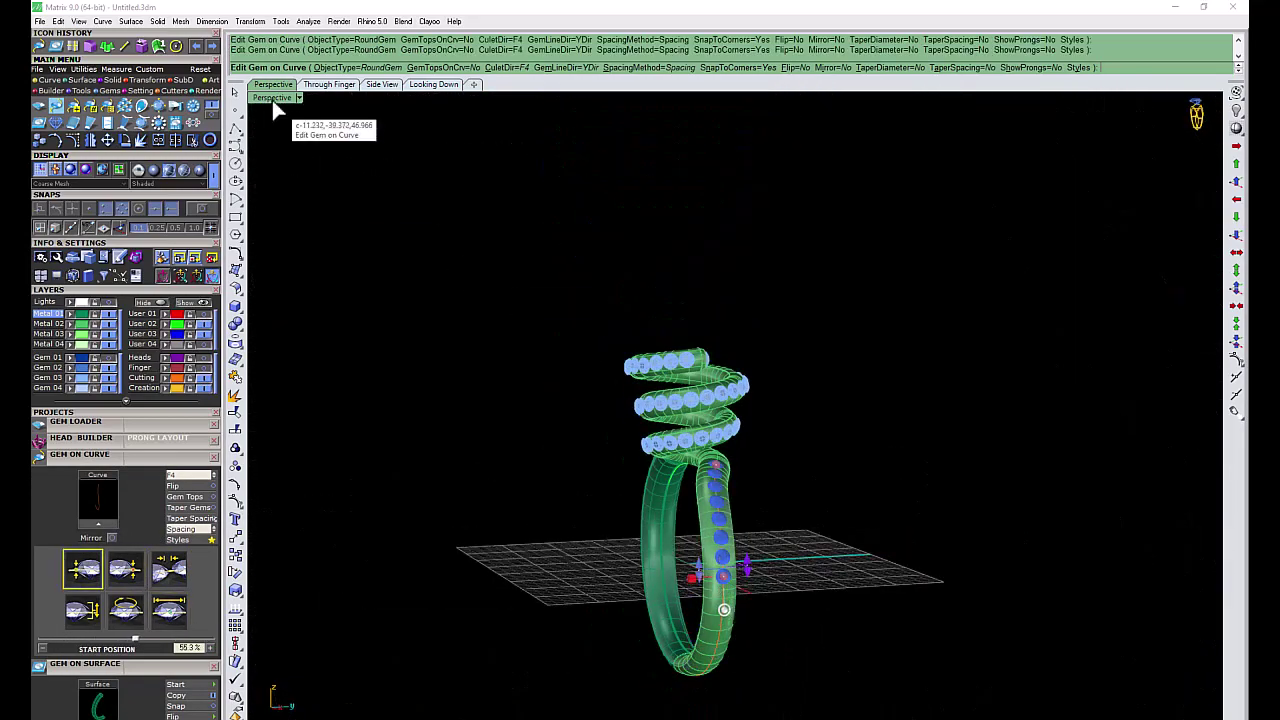
pyautogui.doubleClick(271, 97)
pyautogui.moveTo(622, 556)
pyautogui.mouseDown()
pyautogui.moveTo(645, 553)
pyautogui.moveTo(634, 543)
pyautogui.mouseUp()
pyautogui.press('Return')
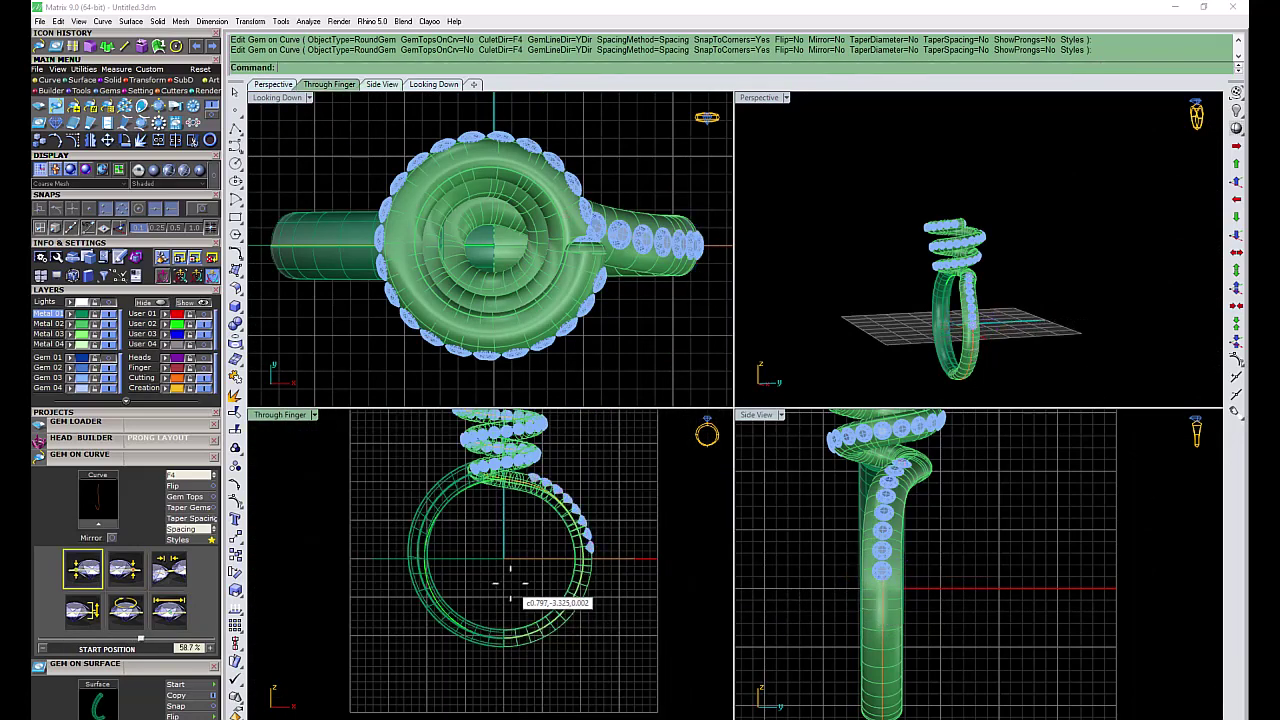
# Step: Rerun Gem on Curve with the shank curve as the path
pyautogui.scroll(3, 1000, 323)
pyautogui.scroll(3, 948, 300)
pyautogui.click(881, 288)
pyautogui.press('Escape')
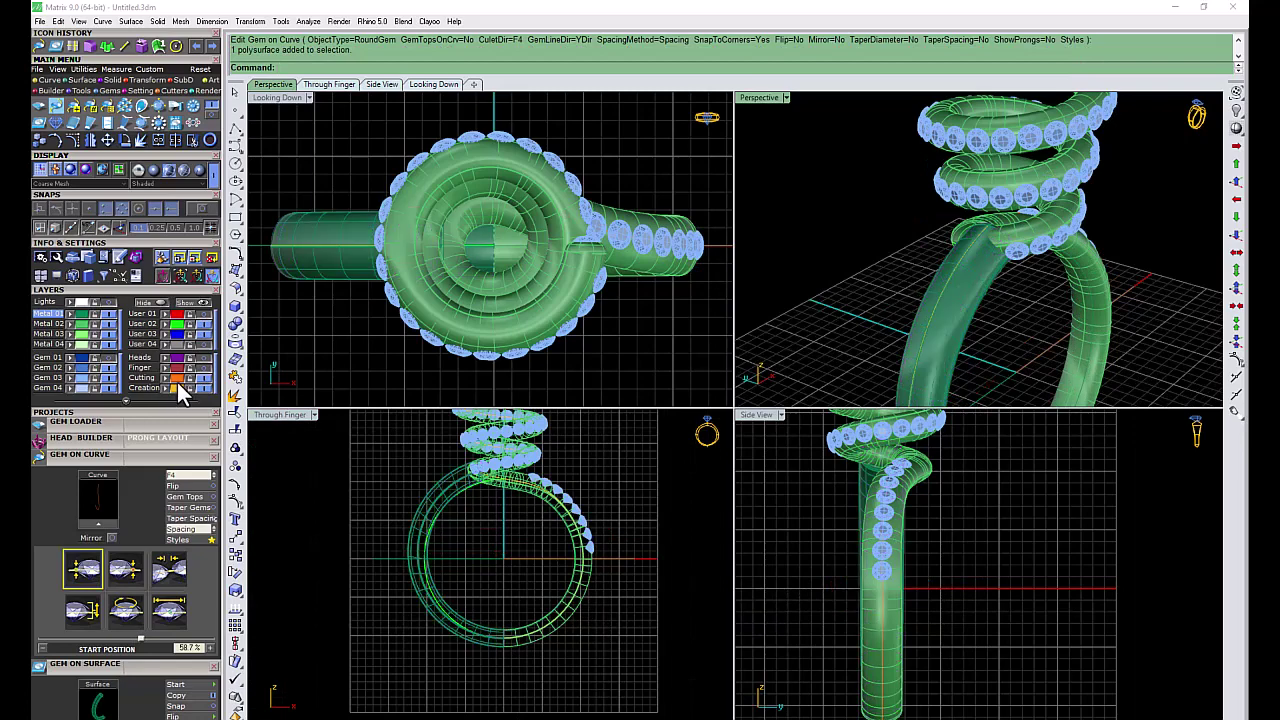
pyautogui.scroll(3, 954, 197)
pyautogui.rightClick(968, 208)
pyautogui.click(971, 235)
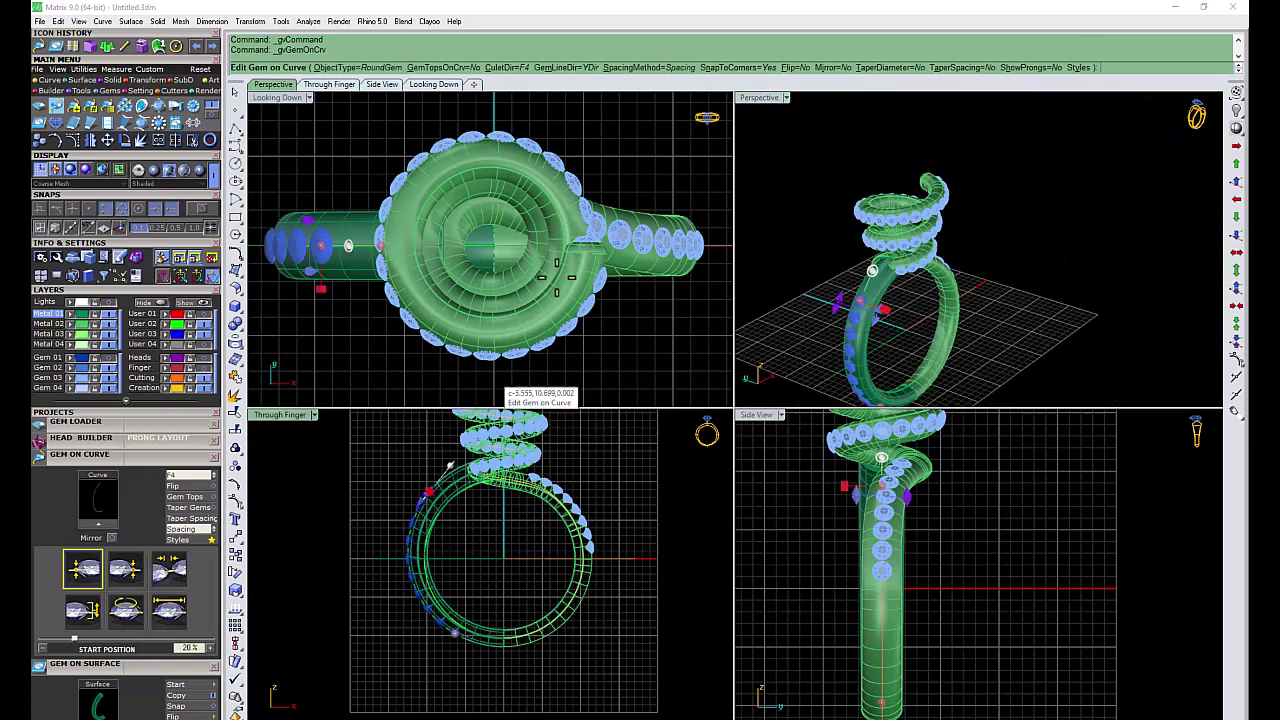
pyautogui.scroll(3, 445, 480)
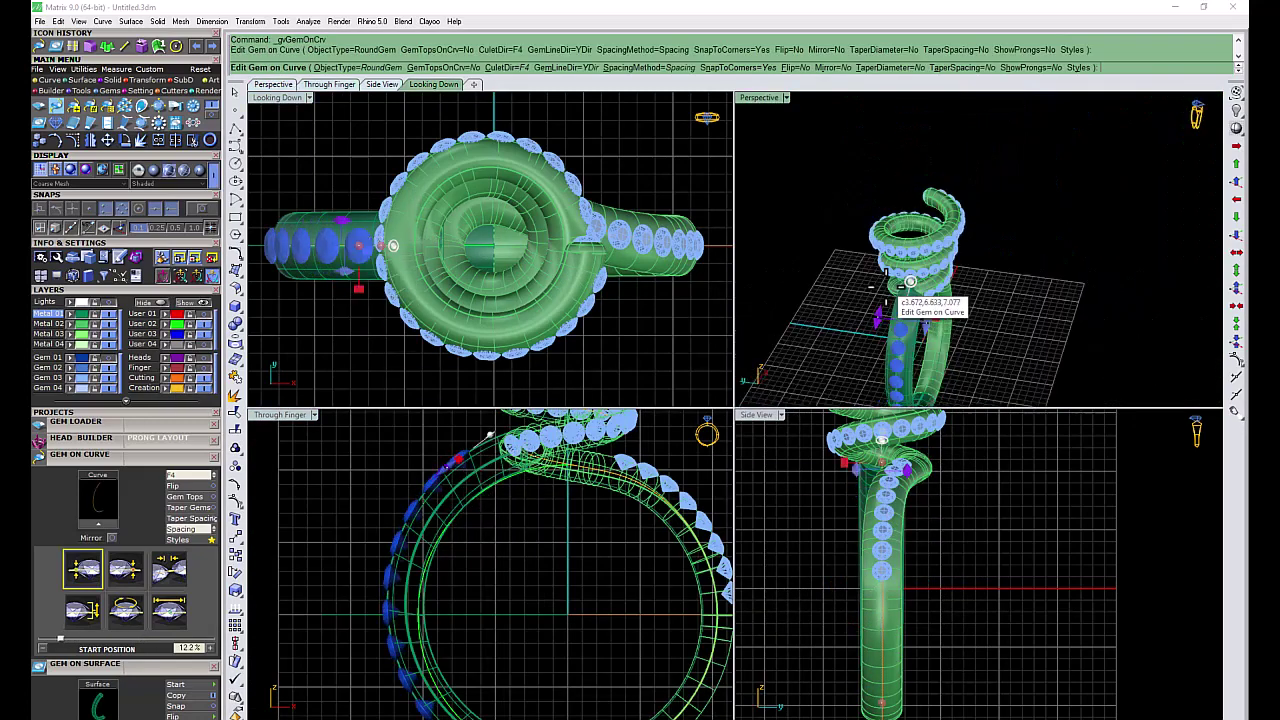
pyautogui.scroll(4, 910, 283)
pyautogui.scroll(4, 920, 220)
# Step: Use fixed spacing with smaller gems, end the row at 43.8%, and finish it
pyautogui.click(169, 571)
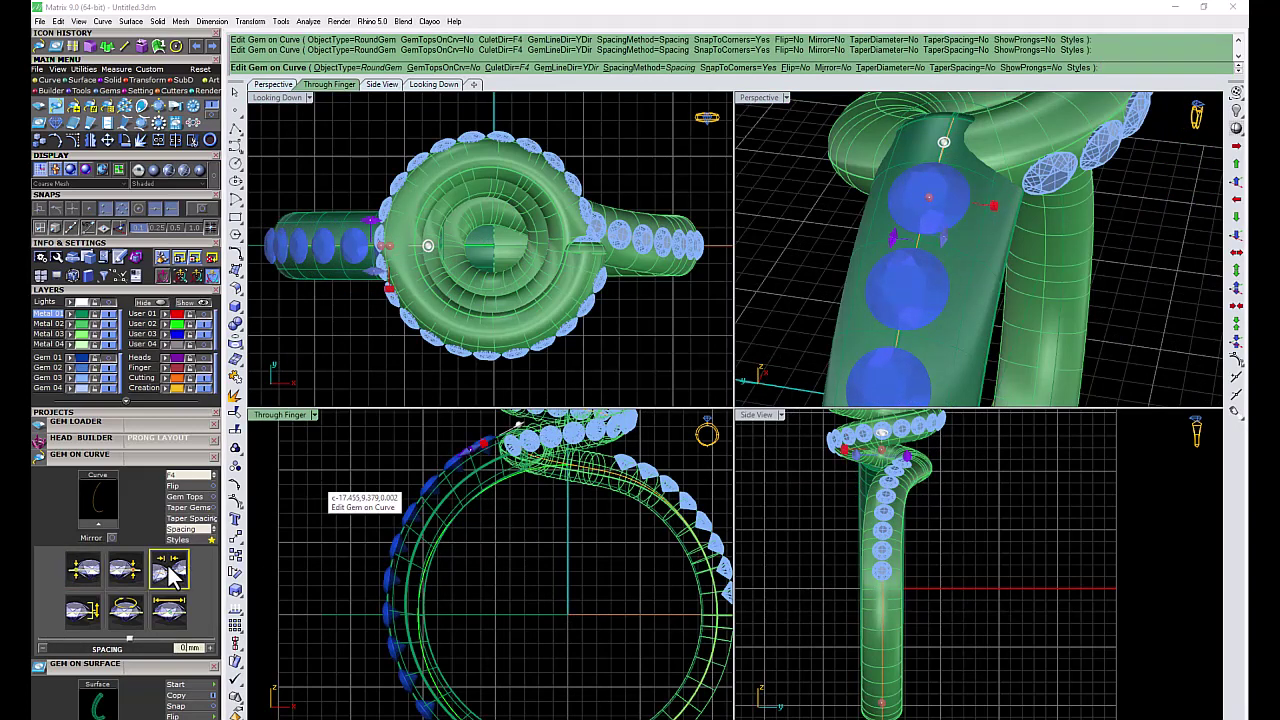
pyautogui.click(176, 620)
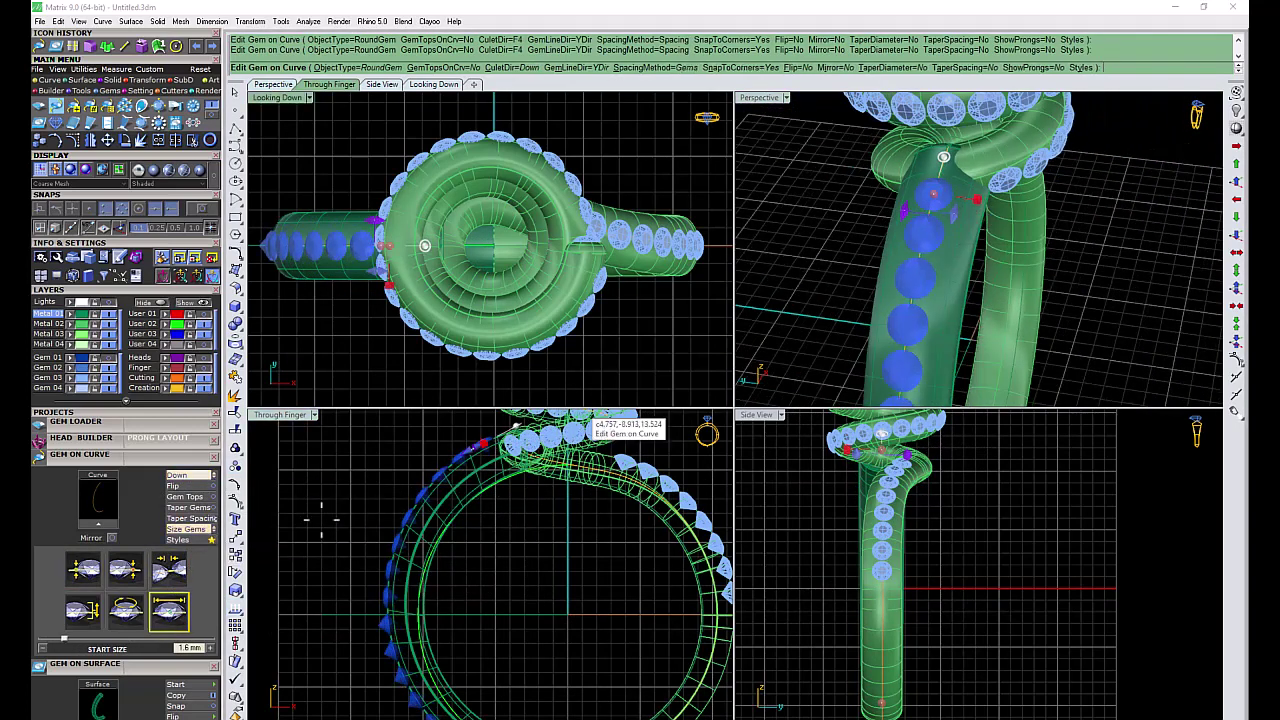
pyautogui.scroll(2, 975, 300)
pyautogui.click(968, 284)
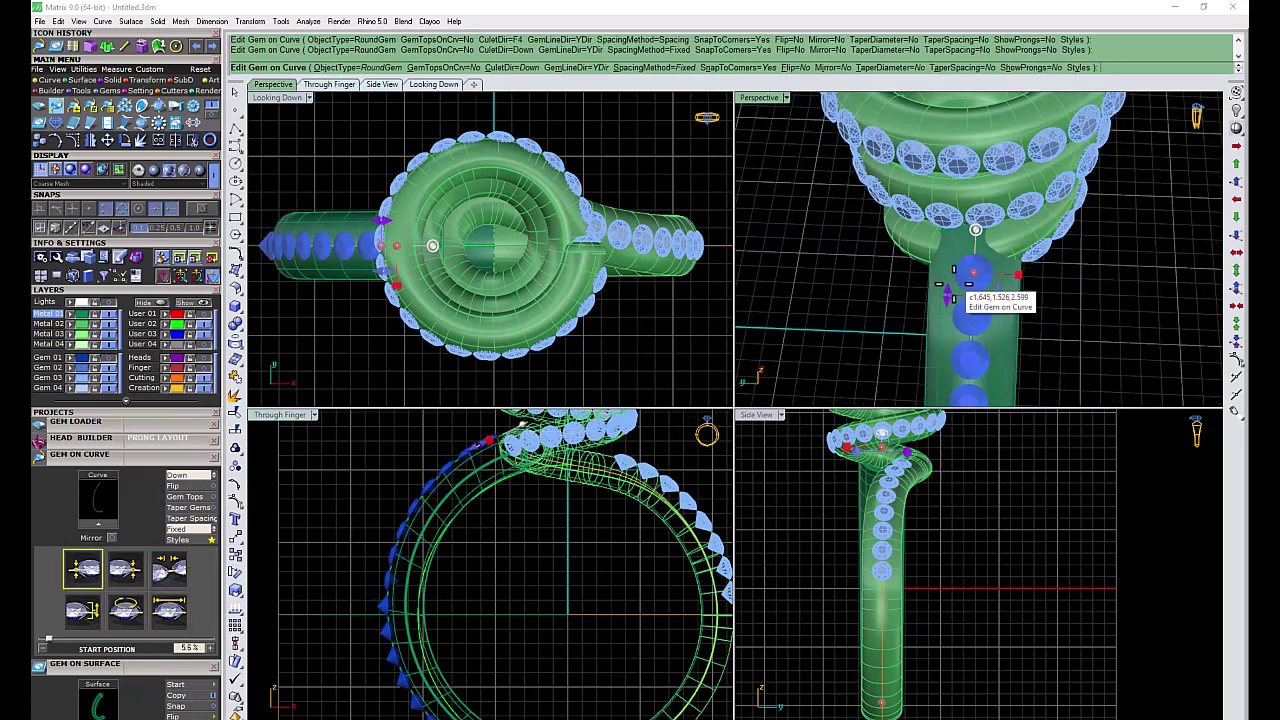
pyautogui.scroll(-2, 968, 284)
pyautogui.scroll(-2, 500, 640)
pyautogui.moveTo(500, 643); pyautogui.dragTo(457, 620)
pyautogui.scroll(2, 443, 612)
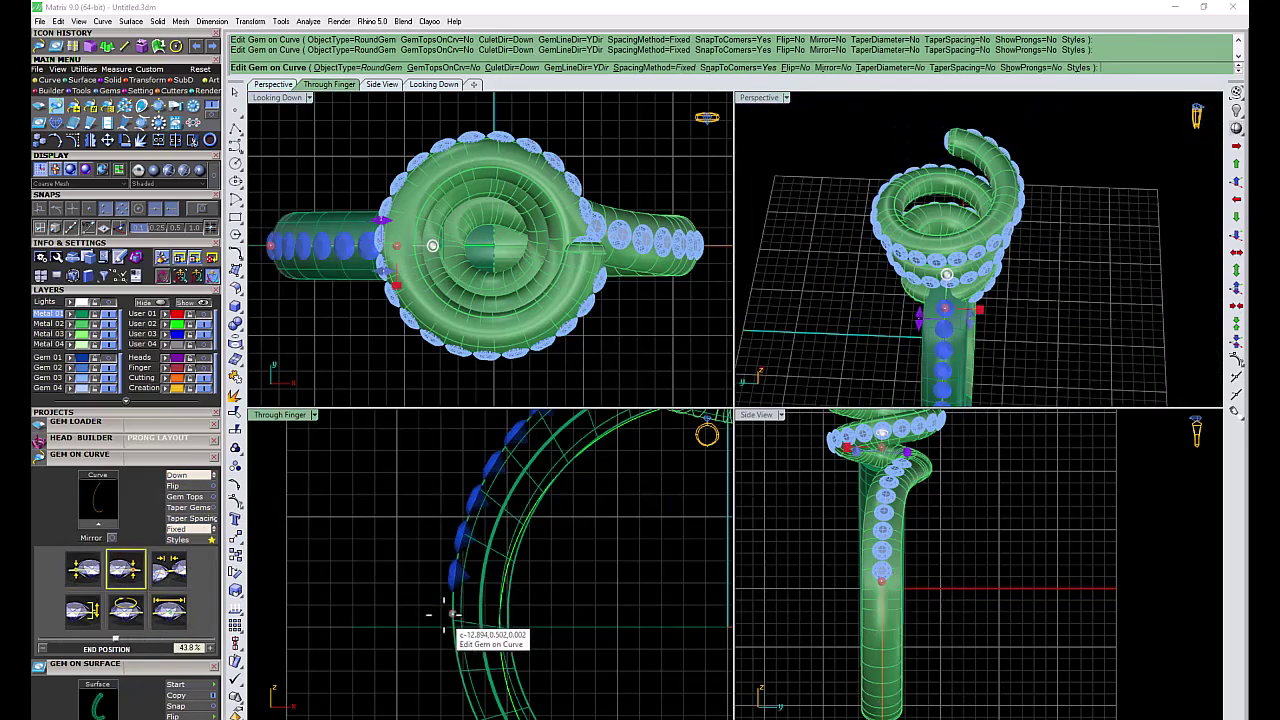
pyautogui.rightClick(443, 612)
pyautogui.scroll(-5, 437, 615)
pyautogui.moveTo(860, 320); pyautogui.dragTo(876, 314, button='right')
pyautogui.doubleClick(760, 97)
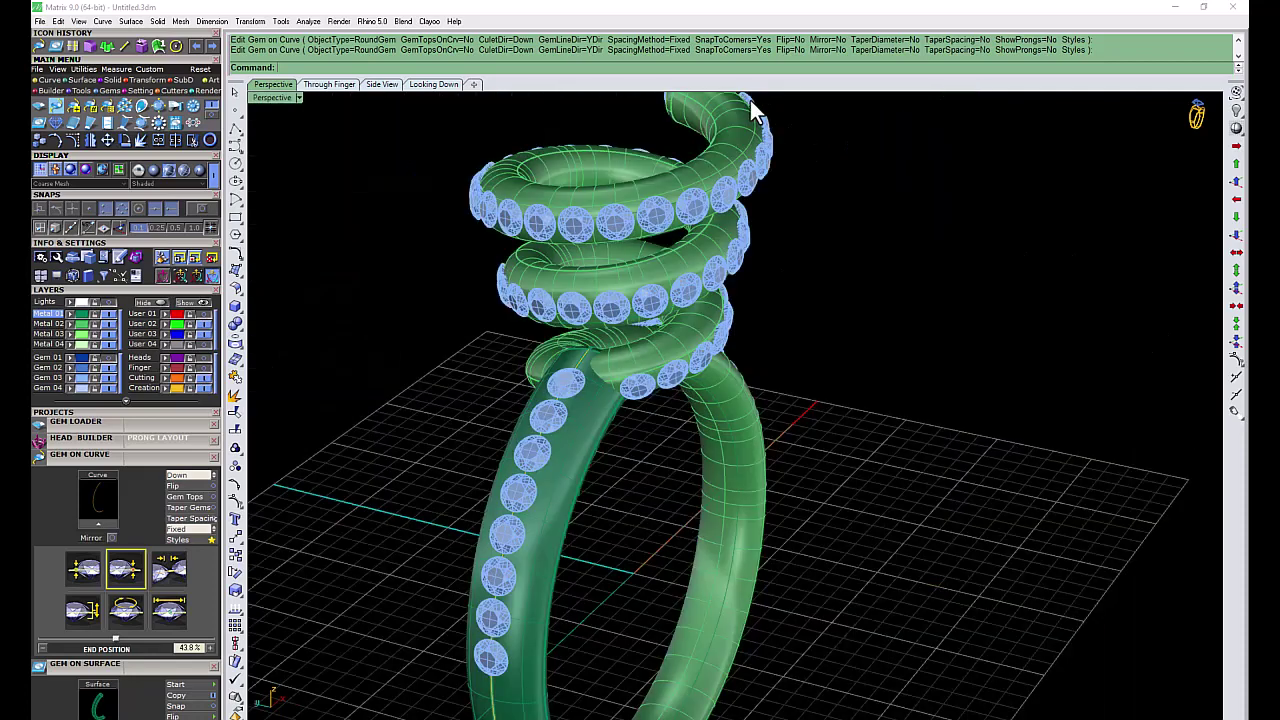
pyautogui.scroll(2, 569, 430)
# Step: Select the shank as the surface for Gem on Surface
pyautogui.click(569, 432)
pyautogui.click(83, 455)
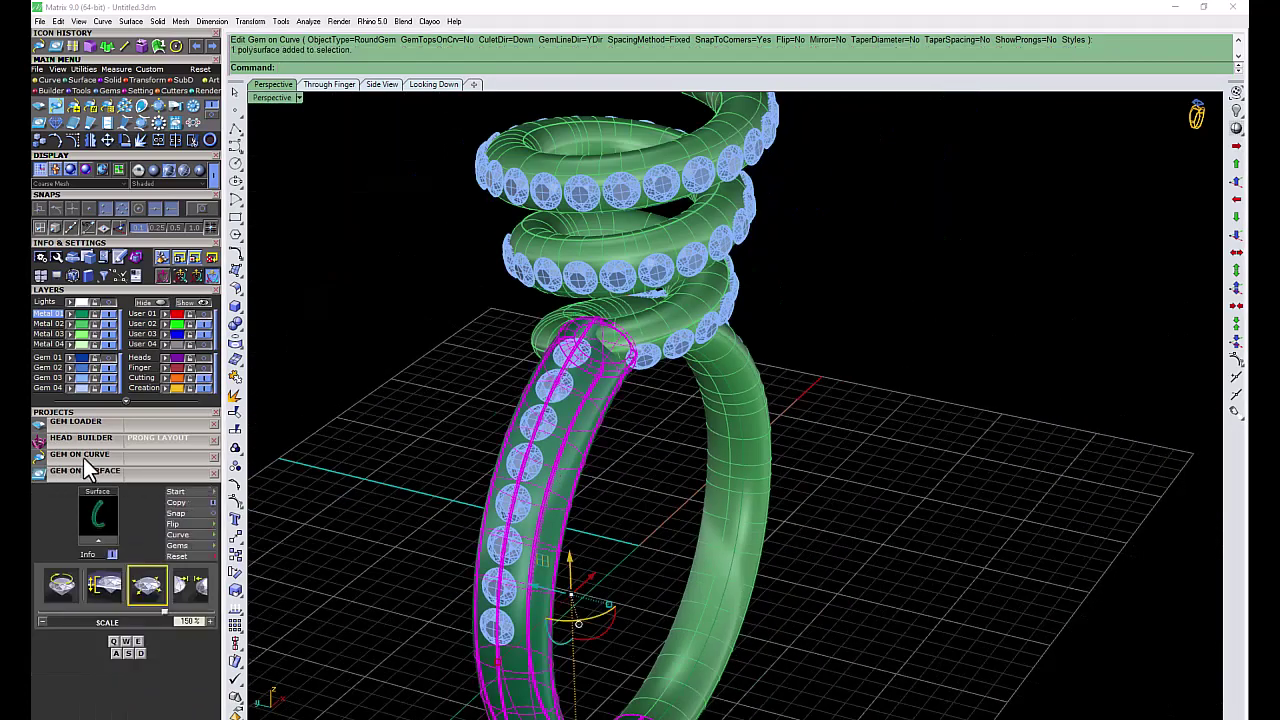
pyautogui.click(61, 585)
pyautogui.scroll(3, 580, 385)
pyautogui.scroll(2, 580, 385)
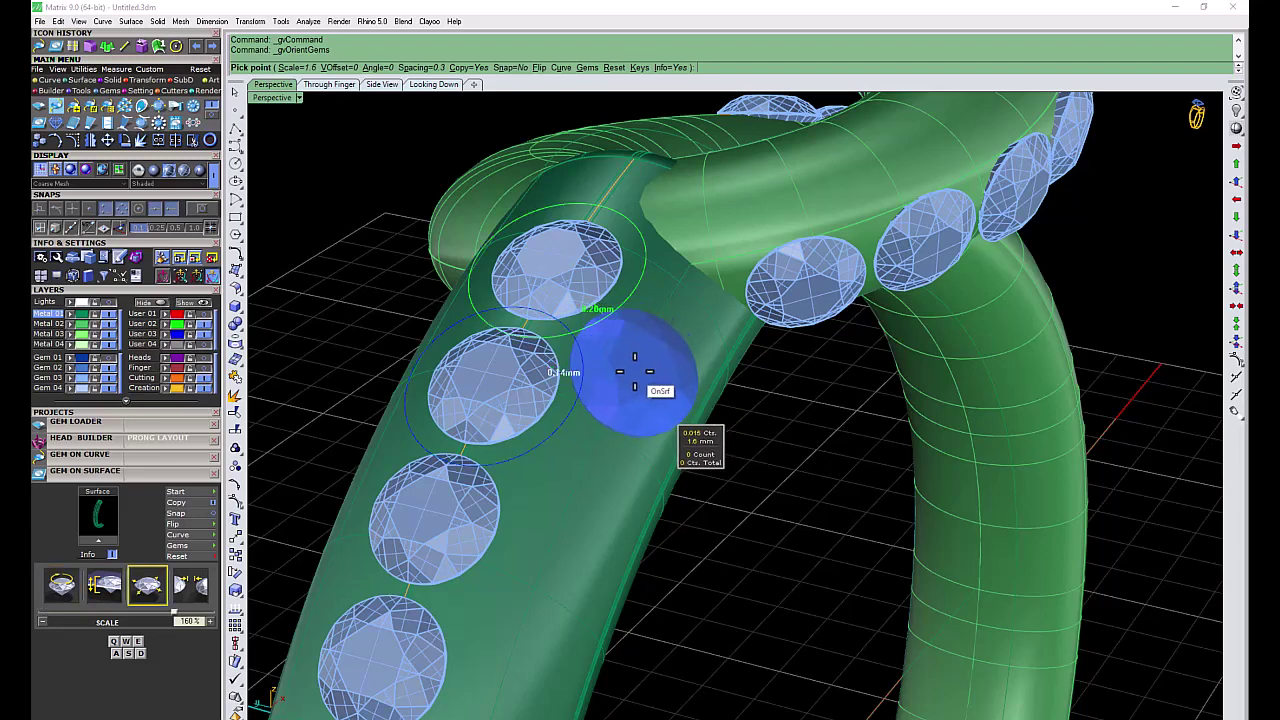
# Step: Place four 1.6 mm gems staggered beside the existing shank row
pyautogui.click(634, 372)
pyautogui.scroll(-2, 578, 494)
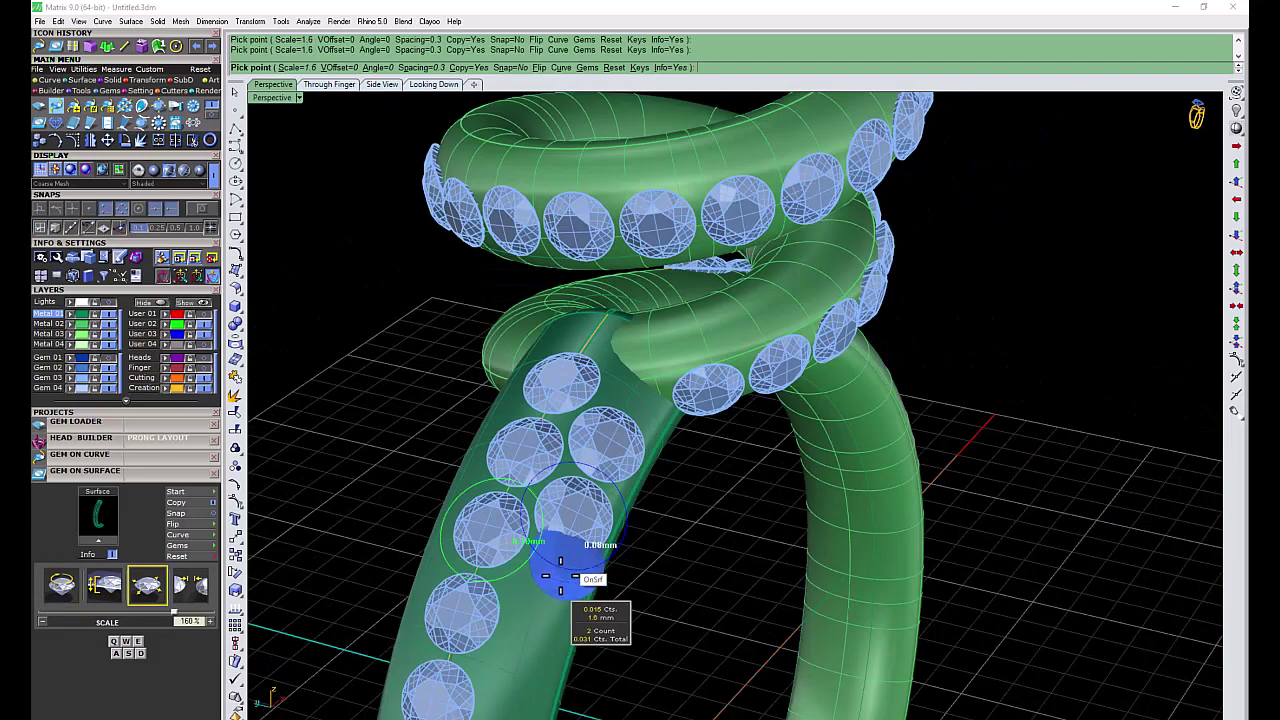
pyautogui.click(557, 563)
pyautogui.scroll(2, 565, 470)
pyautogui.click(589, 425)
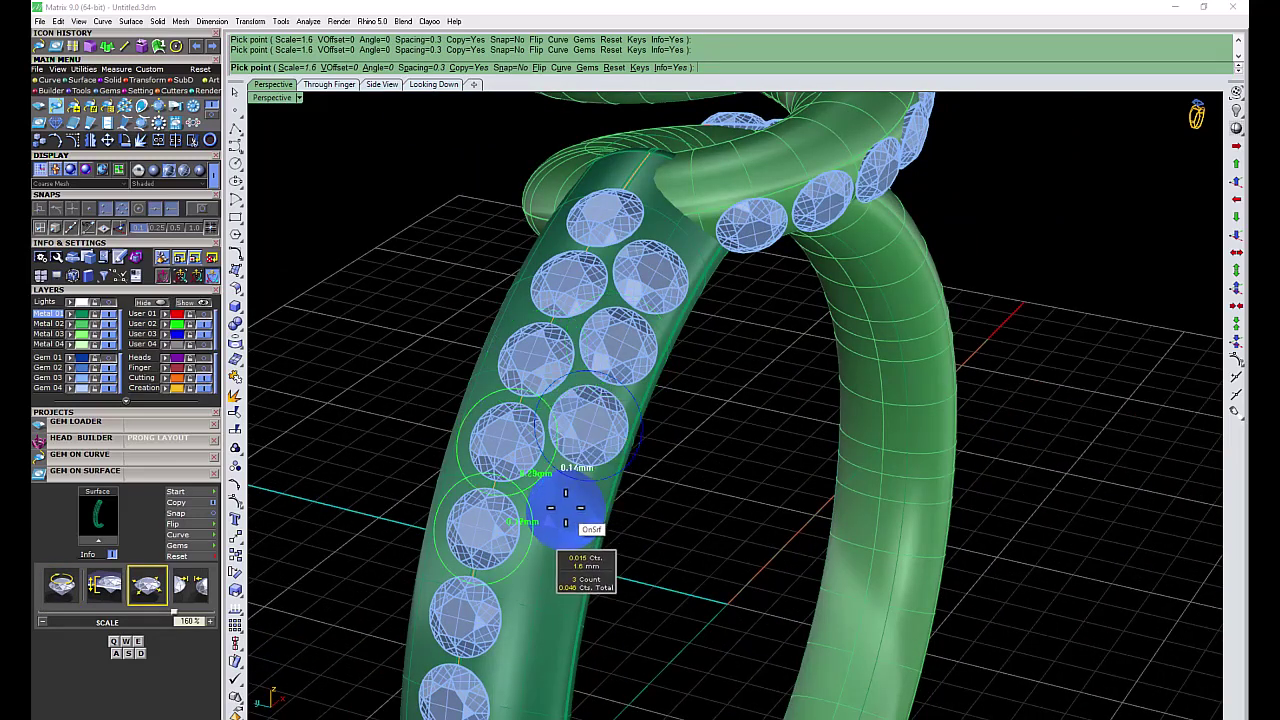
pyautogui.click(557, 514)
pyautogui.keyDown('shift'); pyautogui.moveTo(543, 600); pyautogui.dragTo(536, 532, button='right'); pyautogui.keyUp('shift')
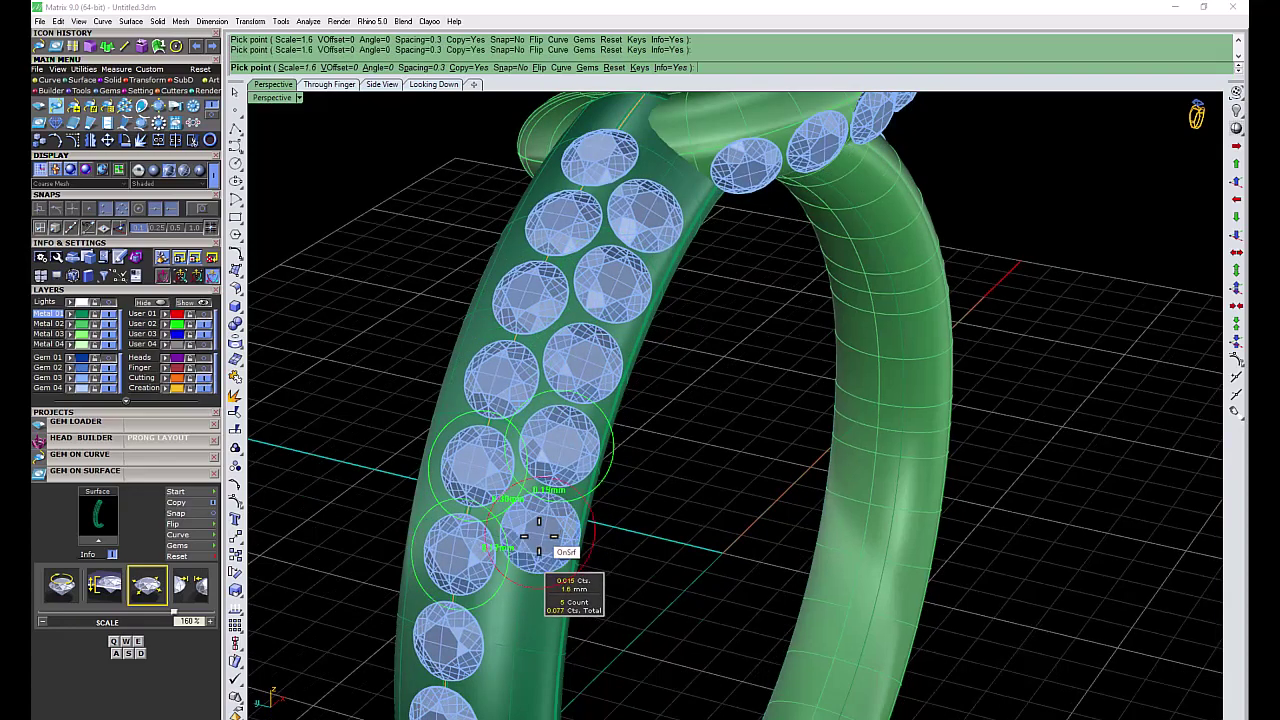
pyautogui.scroll(-2, 538, 537)
pyautogui.scroll(3, 509, 580)
pyautogui.scroll(-3, 492, 642)
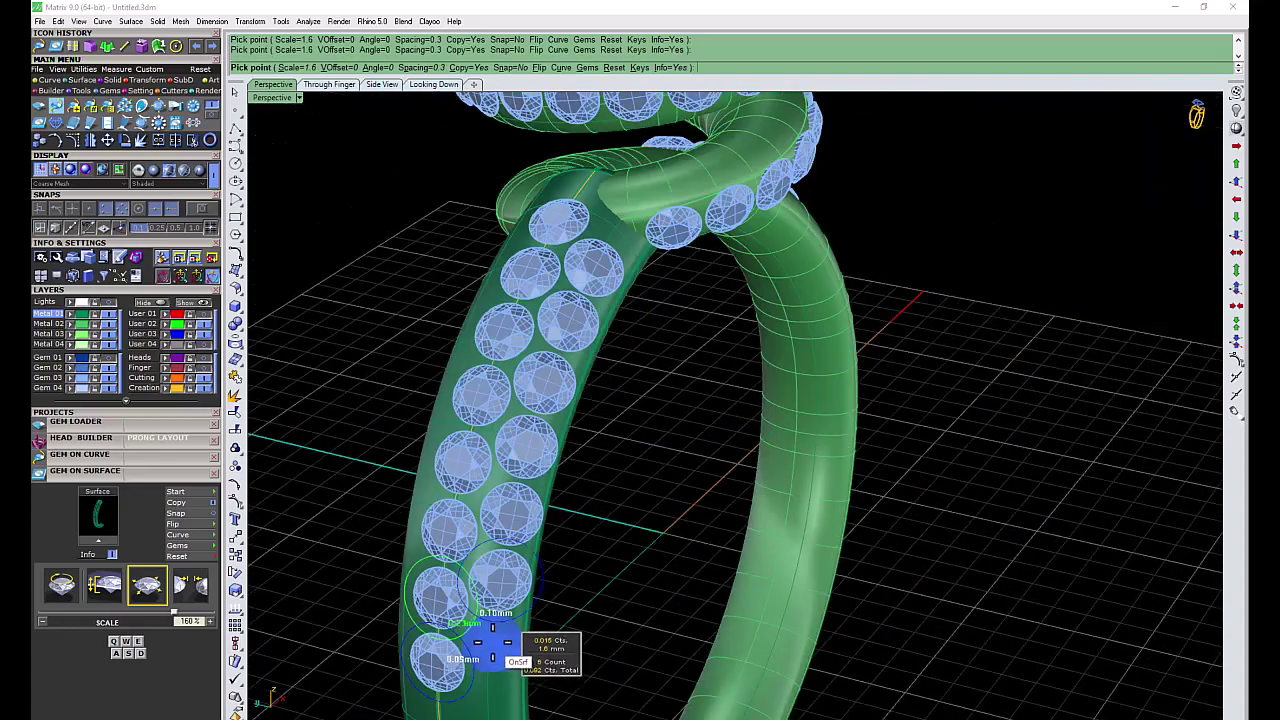
pyautogui.scroll(-3, 497, 647)
pyautogui.moveTo(608, 477); pyautogui.dragTo(934, 409, button='right')
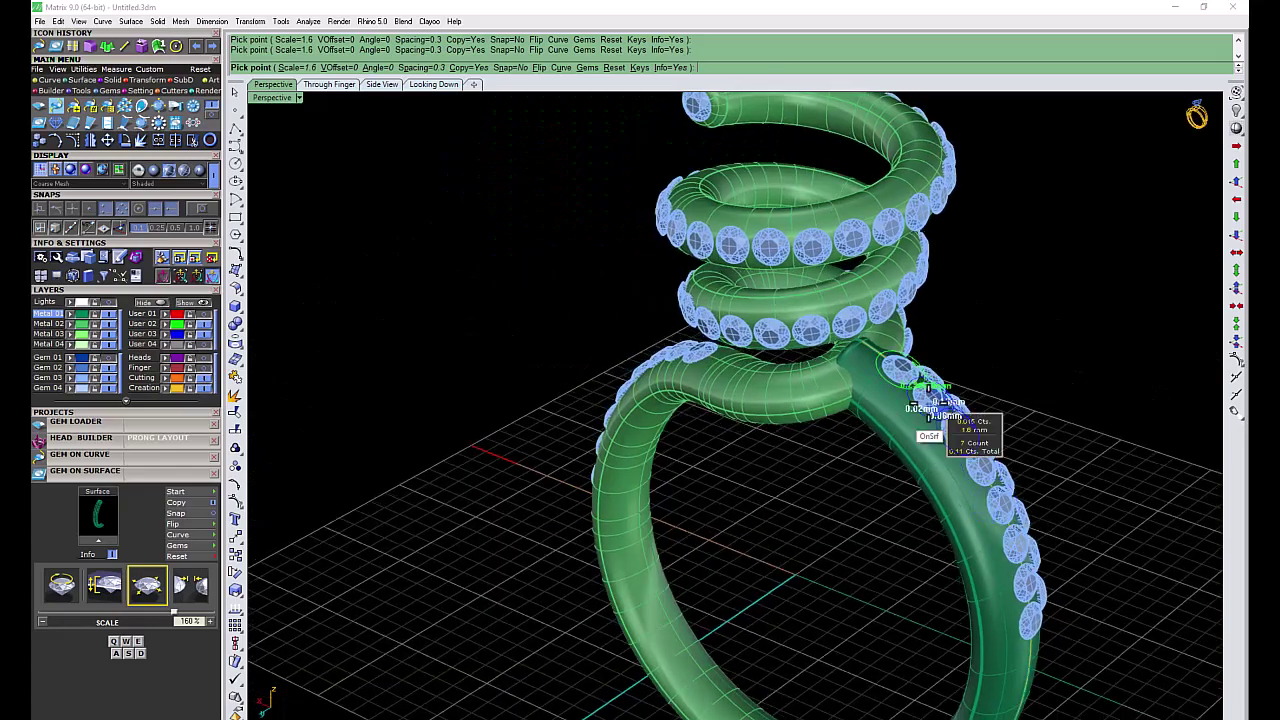
pyautogui.scroll(4, 865, 393)
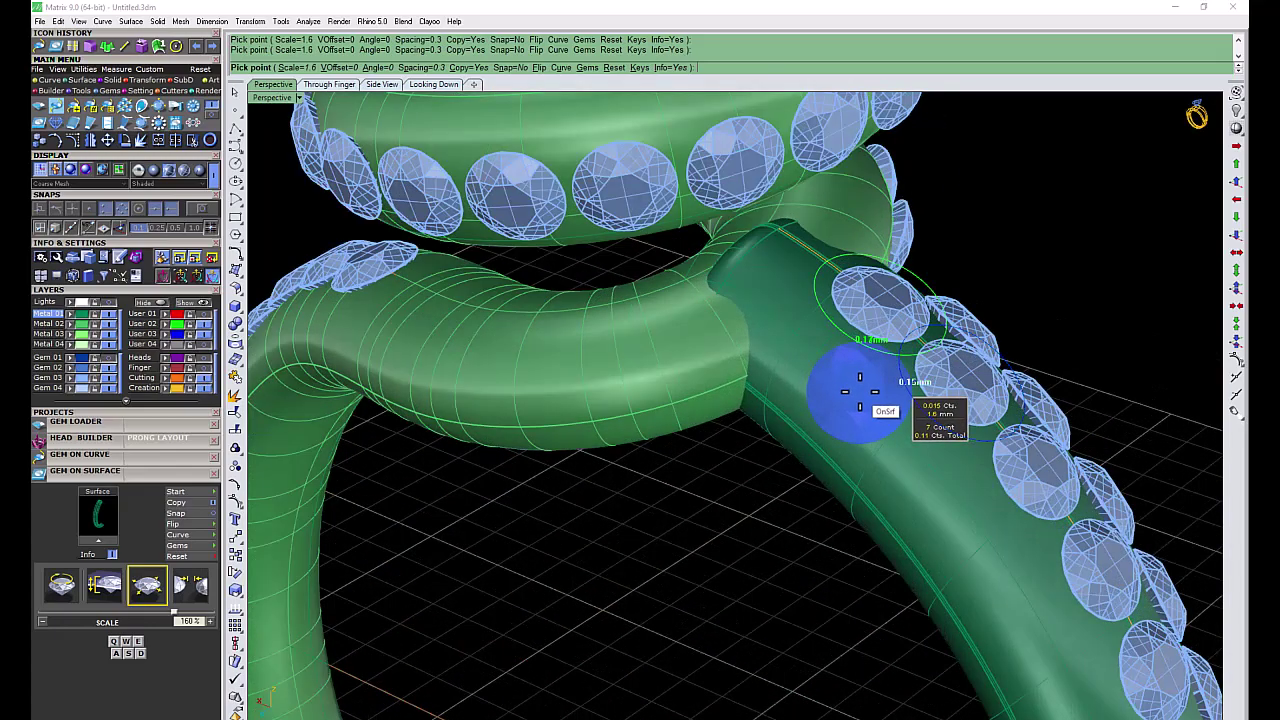
# Step: End the shank placement and restart Gem on Surface on the spiral surface
pyautogui.press('Escape')
pyautogui.scroll(-3, 728, 497)
pyautogui.scroll(3, 628, 366)
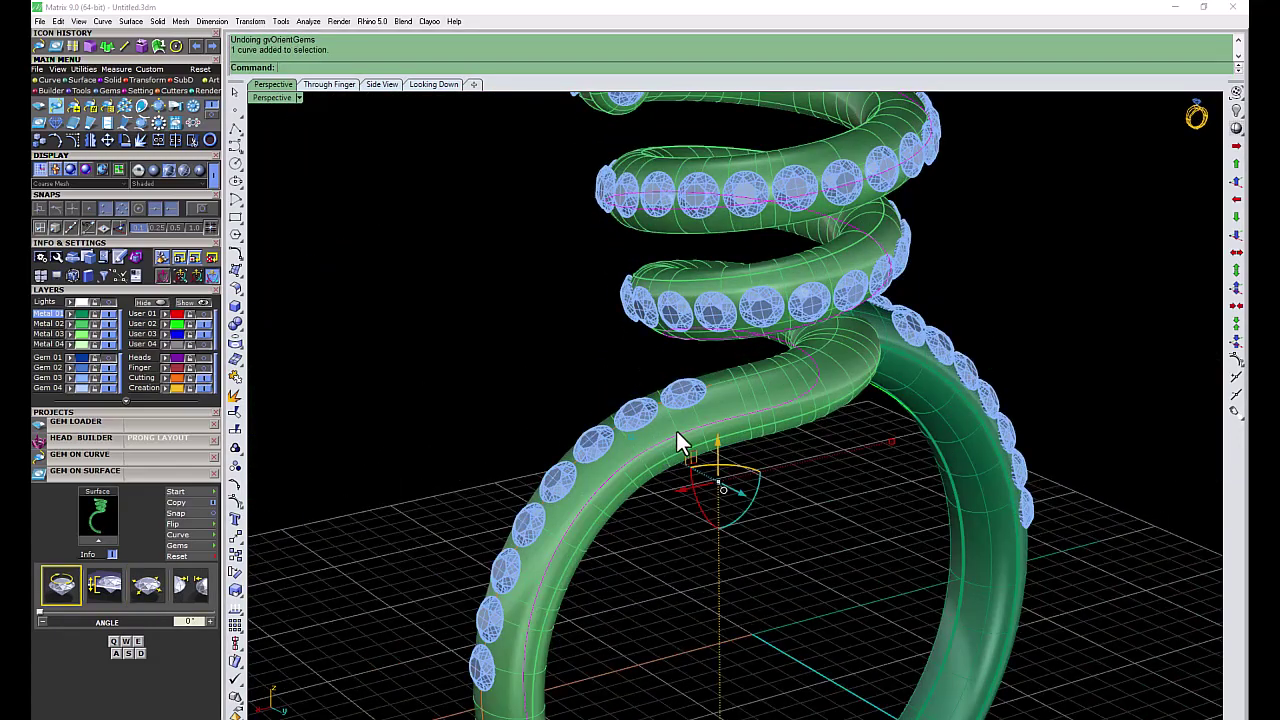
pyautogui.click(740, 400)
pyautogui.click(90, 512)
pyautogui.scroll(3, 640, 428)
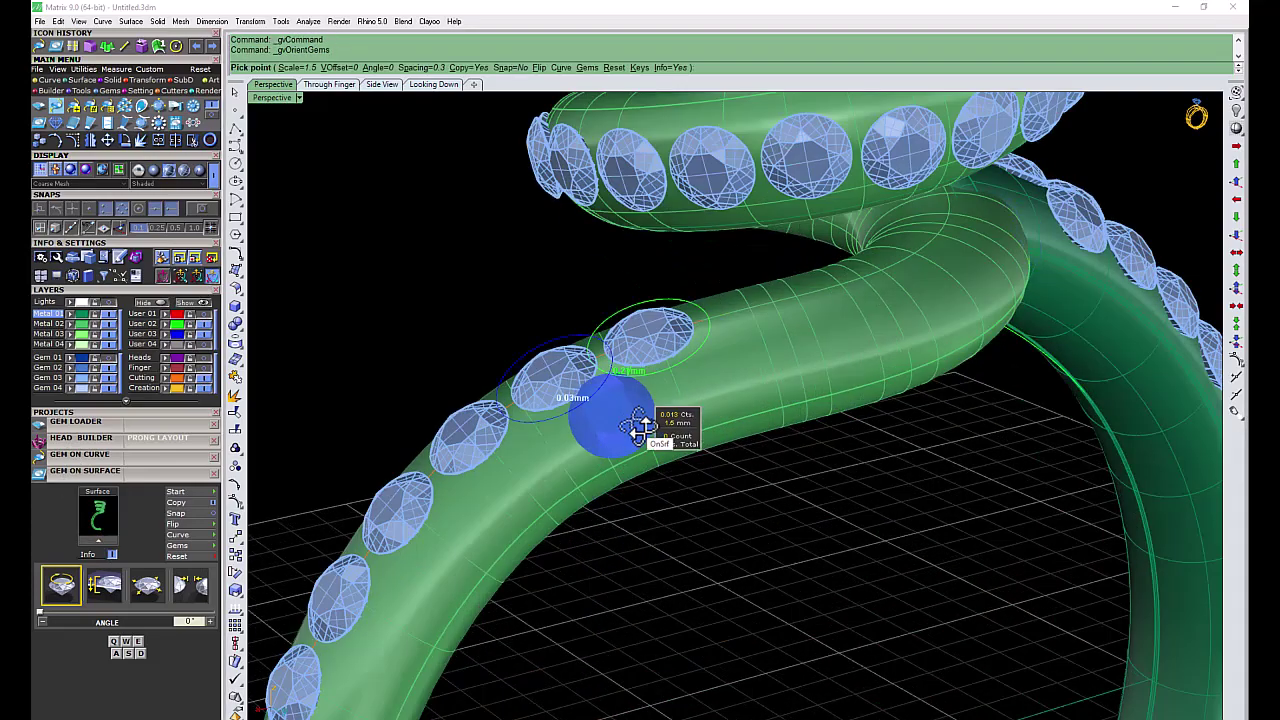
pyautogui.scroll(3, 638, 428)
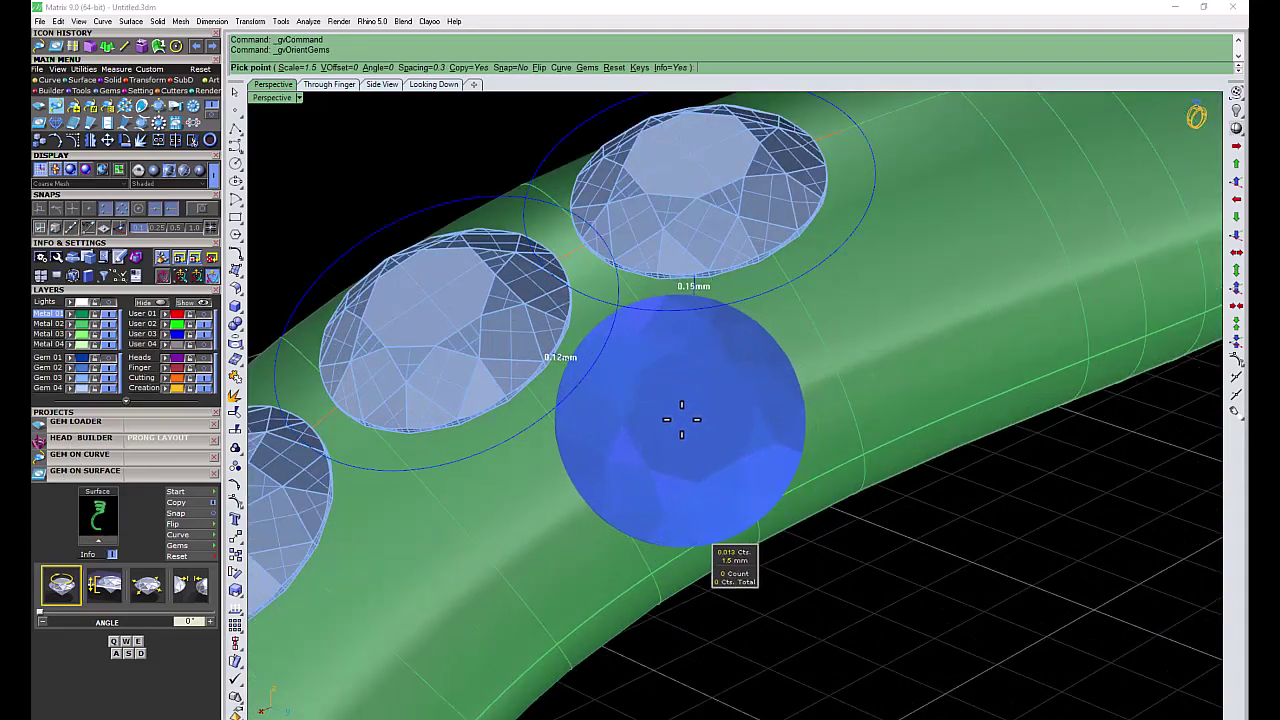
# Step: Place seven gems side by side along the band beside the coil's stones
pyautogui.click(681, 419)
pyautogui.scroll(-3, 560, 490)
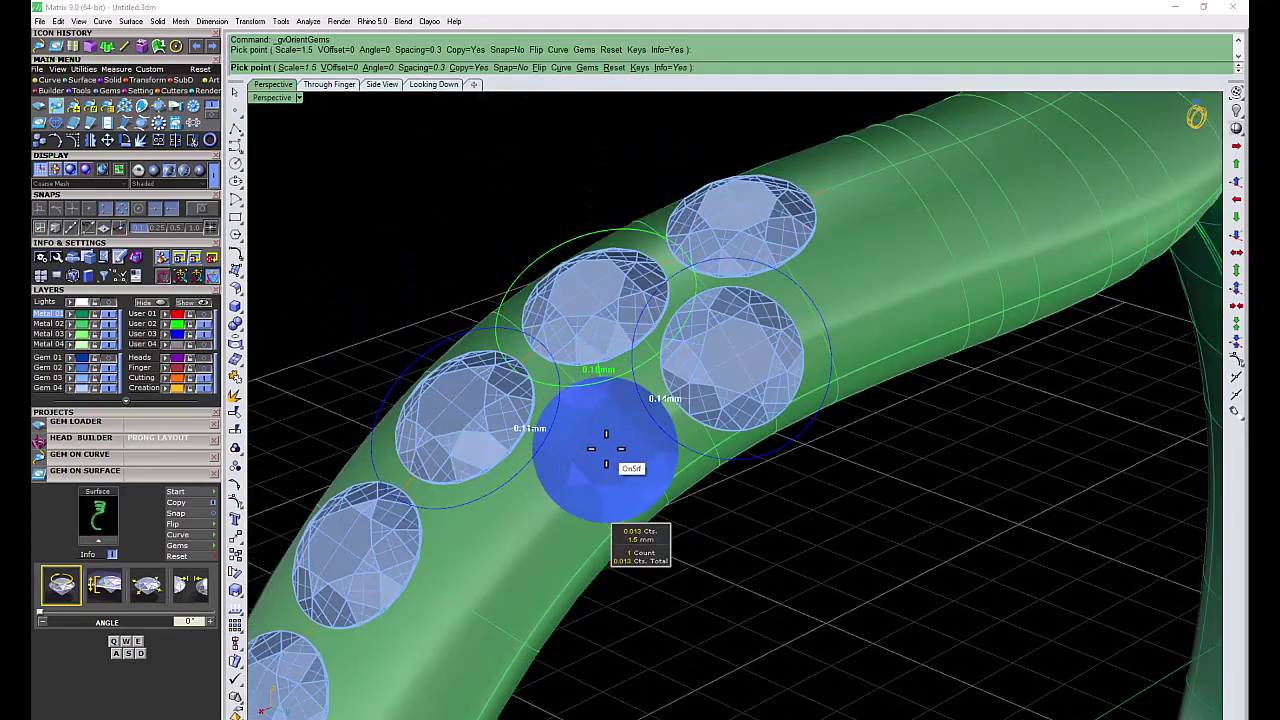
pyautogui.click(608, 449)
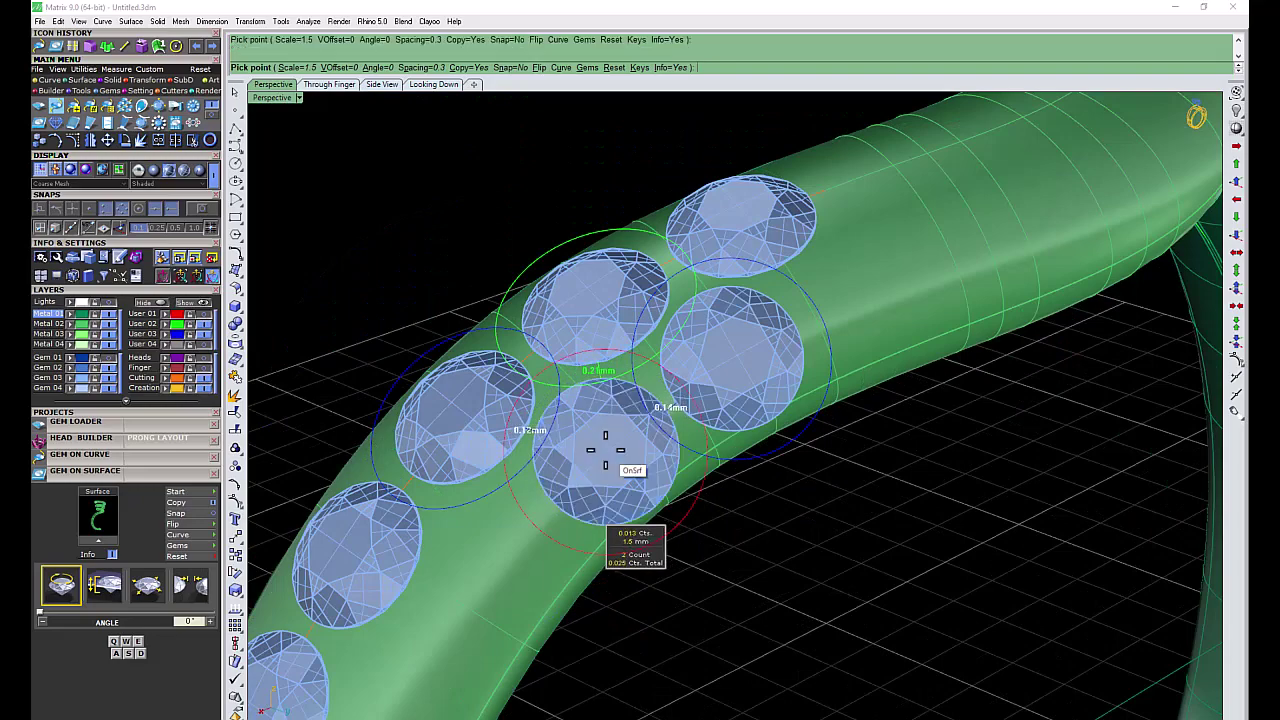
pyautogui.click(501, 572)
pyautogui.scroll(-3, 457, 629)
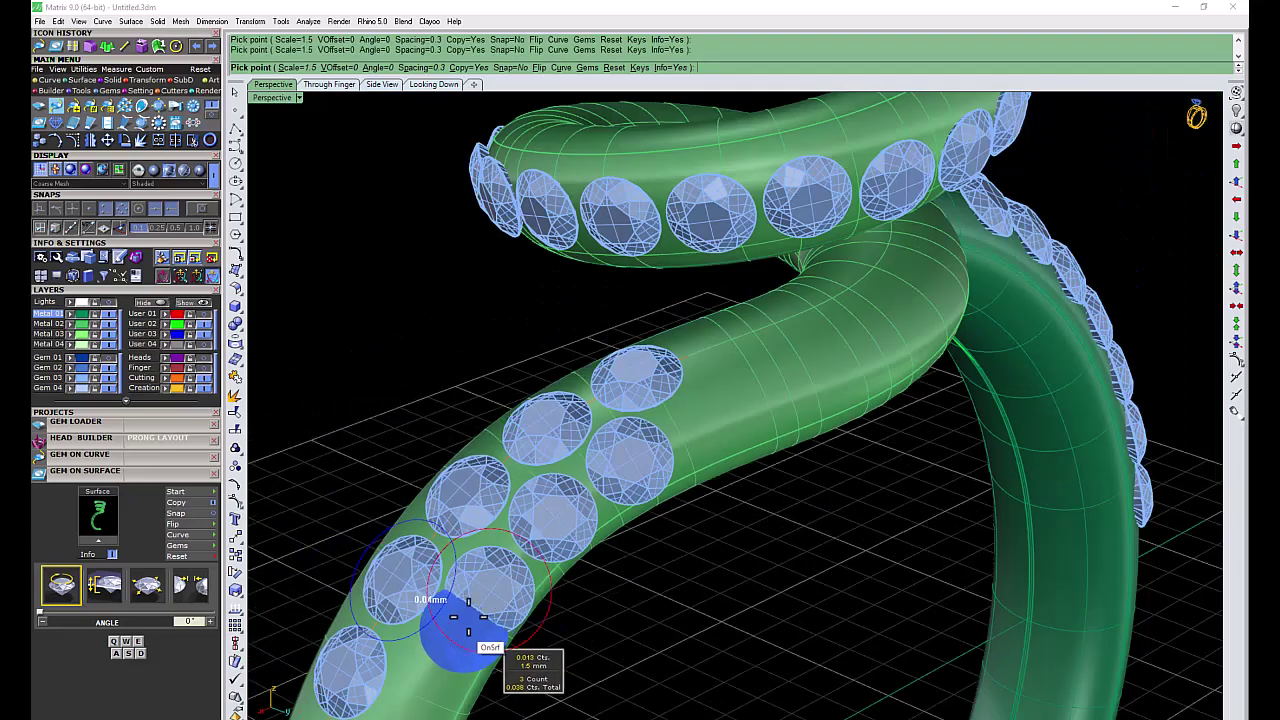
pyautogui.scroll(3, 480, 610)
pyautogui.click(509, 535)
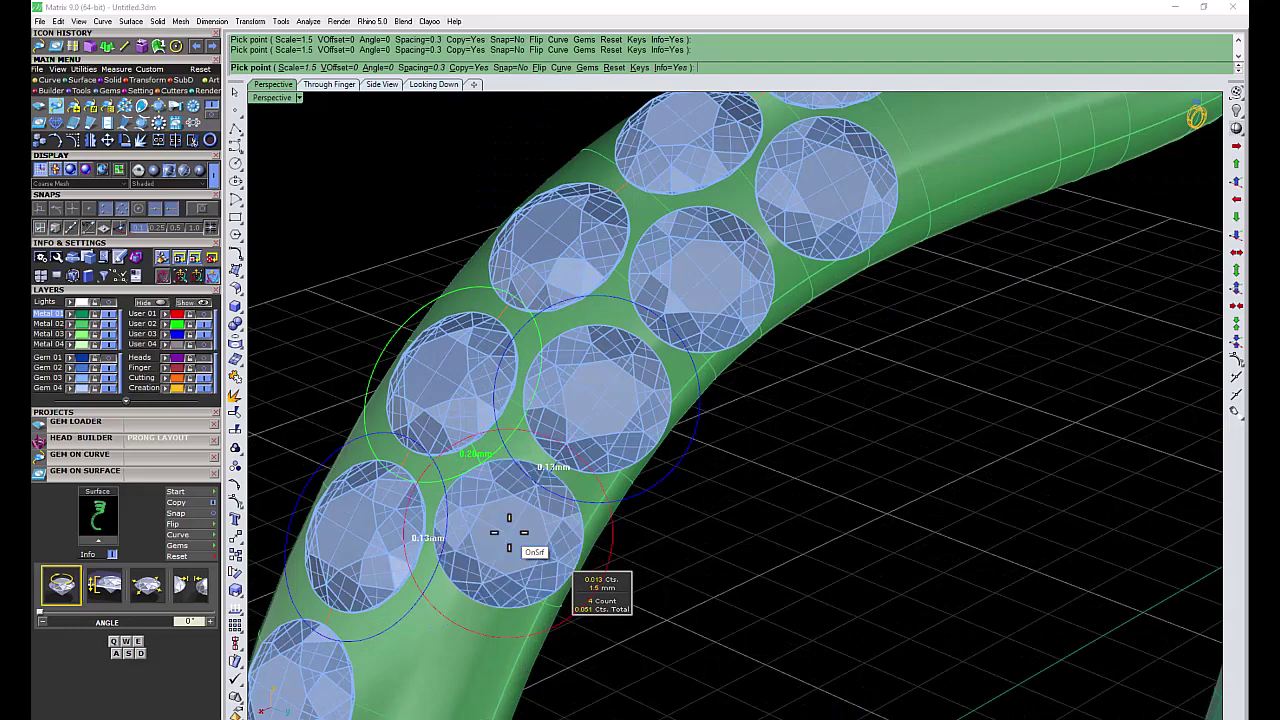
pyautogui.scroll(-2, 500, 529)
pyautogui.click(515, 496)
pyautogui.moveTo(515, 496); pyautogui.dragTo(532, 452, button='right')
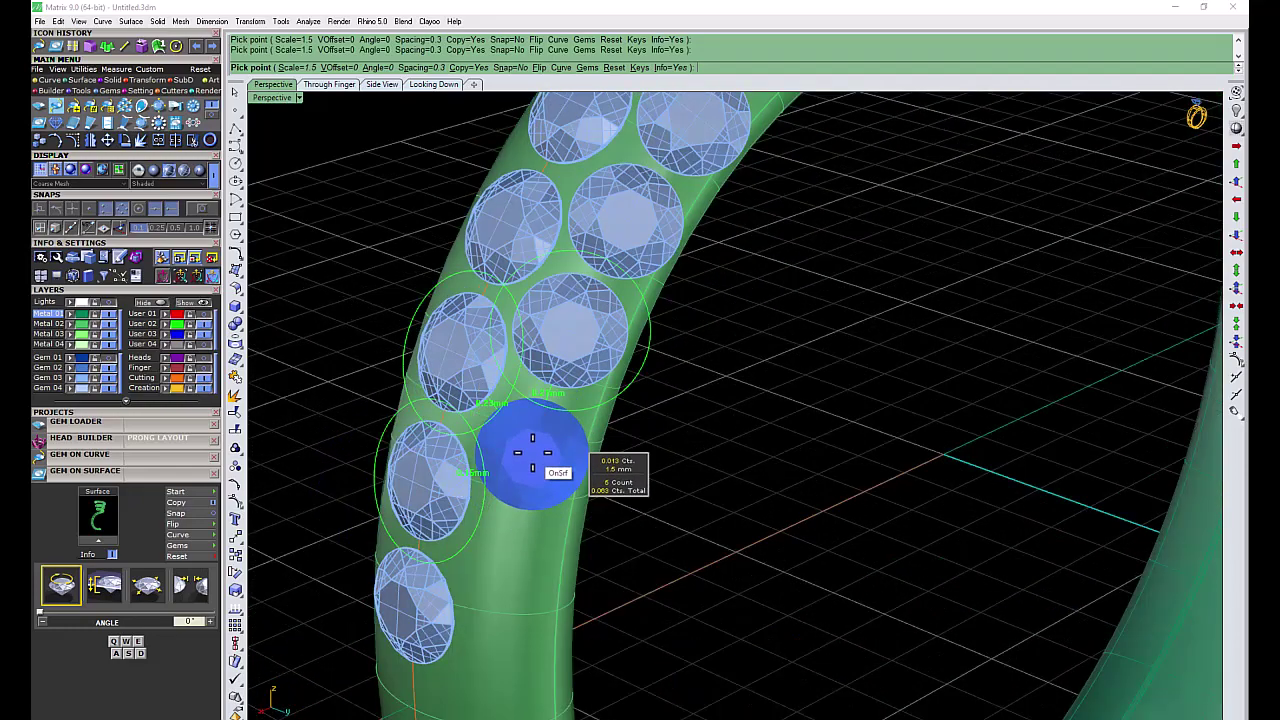
pyautogui.click(533, 446)
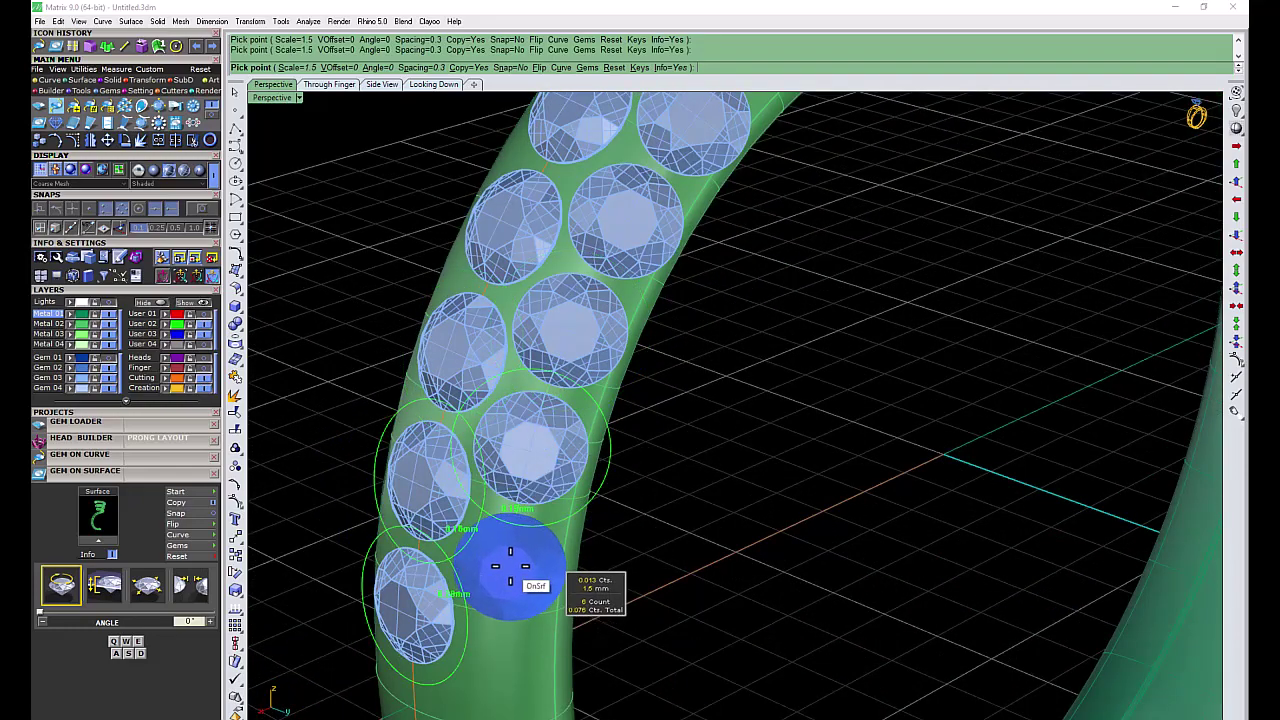
pyautogui.click(510, 566)
pyautogui.scroll(-2, 470, 540)
# Step: Pave the next band stretch with five more gems and finish the placement
pyautogui.moveTo(457, 529); pyautogui.dragTo(843, 223, button='right')
pyautogui.scroll(3, 806, 371)
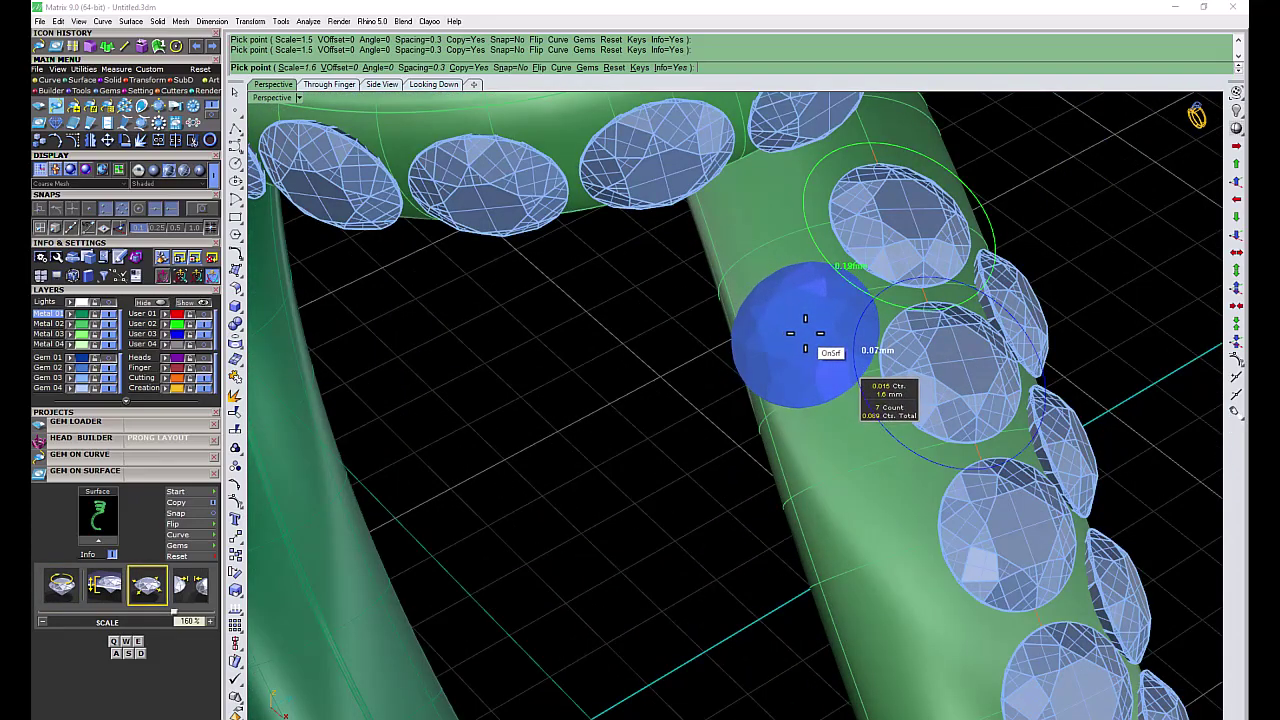
pyautogui.click(801, 325)
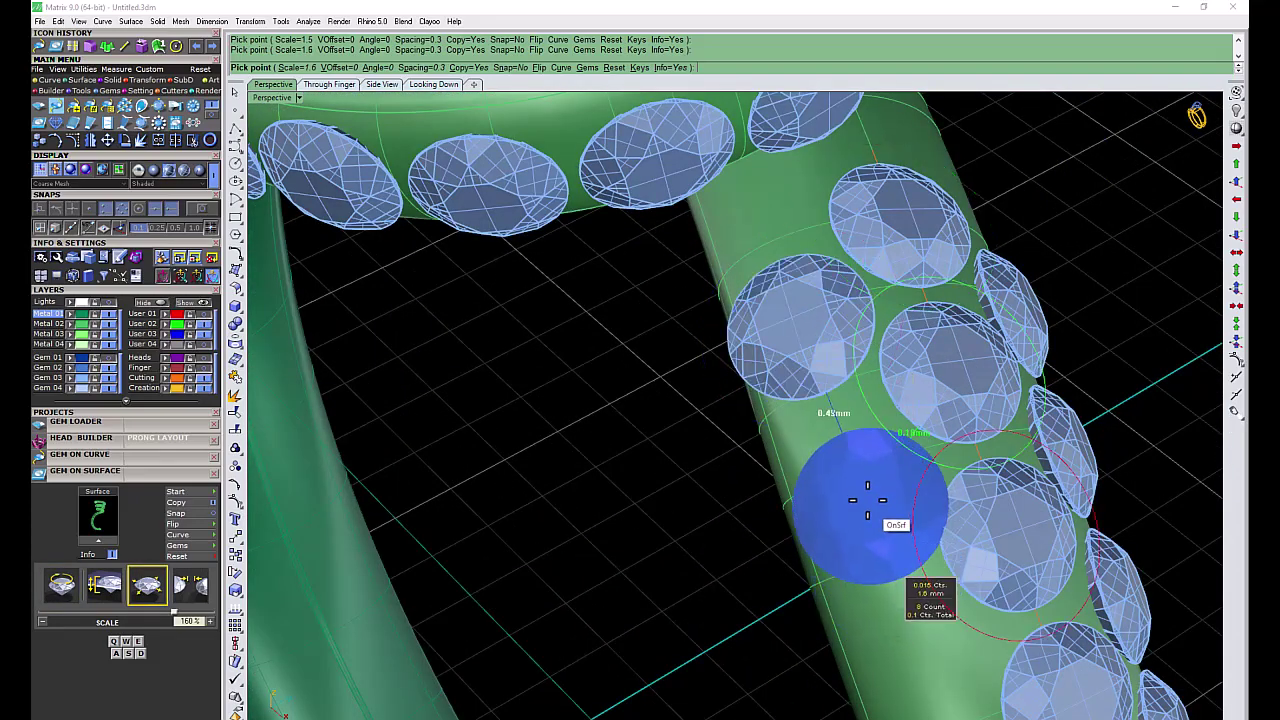
pyautogui.moveTo(829, 491)
pyautogui.mouseDown(button='right')
pyautogui.moveTo(829, 606)
pyautogui.moveTo(931, 476)
pyautogui.moveTo(831, 551)
pyautogui.mouseUp(button='right')
pyautogui.scroll(-5, 931, 476)
pyautogui.scroll(3, 837, 506)
pyautogui.scroll(2, 966, 514)
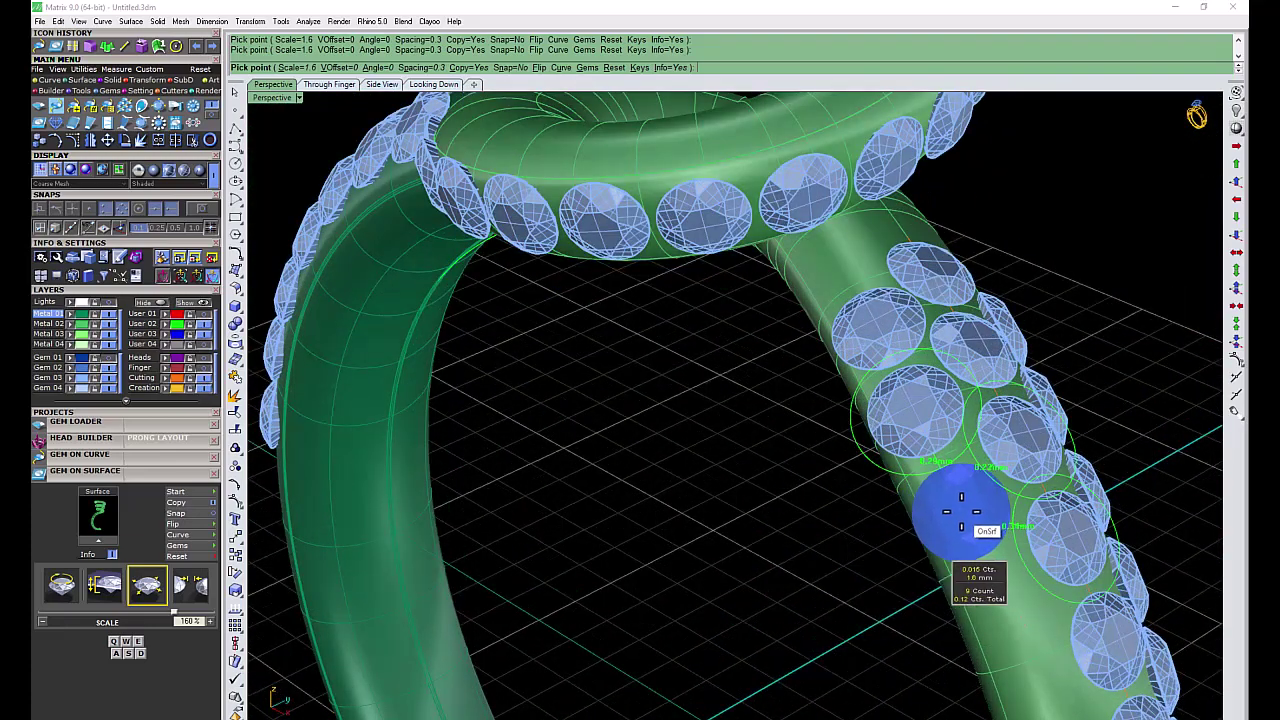
pyautogui.click(961, 512)
pyautogui.scroll(-4, 957, 514)
pyautogui.scroll(4, 929, 537)
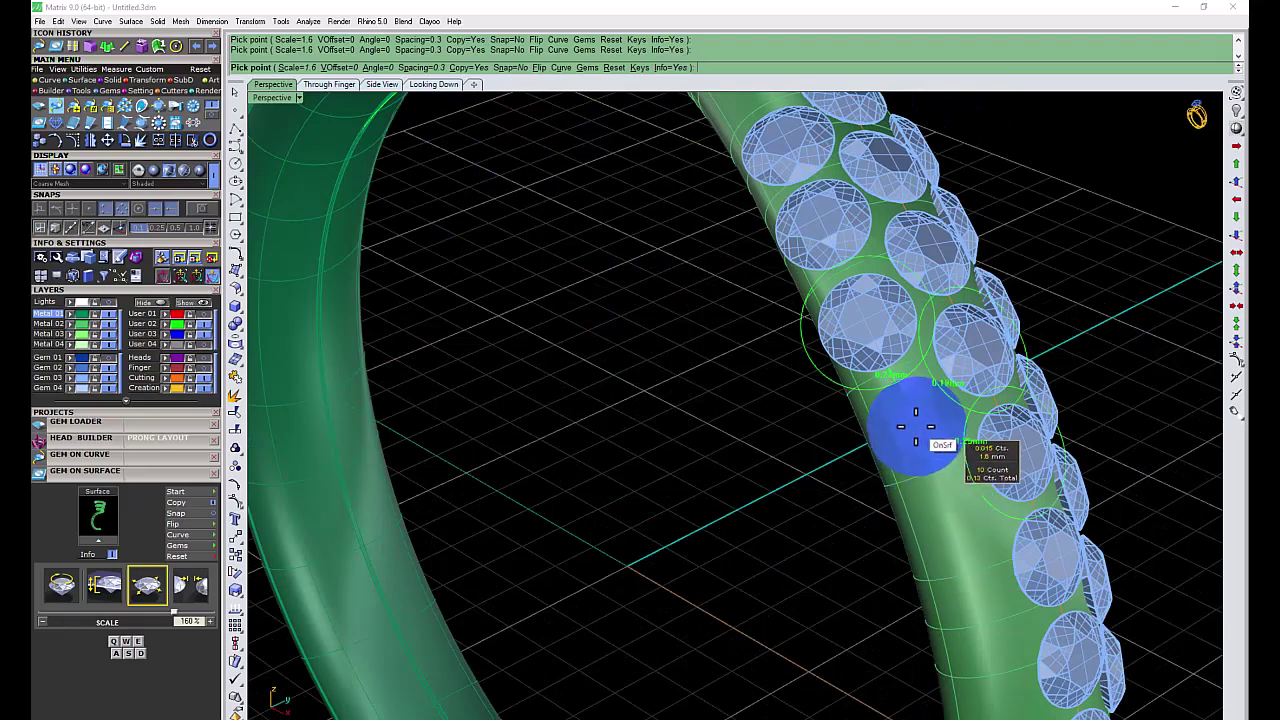
pyautogui.click(913, 427)
pyautogui.scroll(-2, 963, 546)
pyautogui.click(946, 518)
pyautogui.scroll(-3, 943, 515)
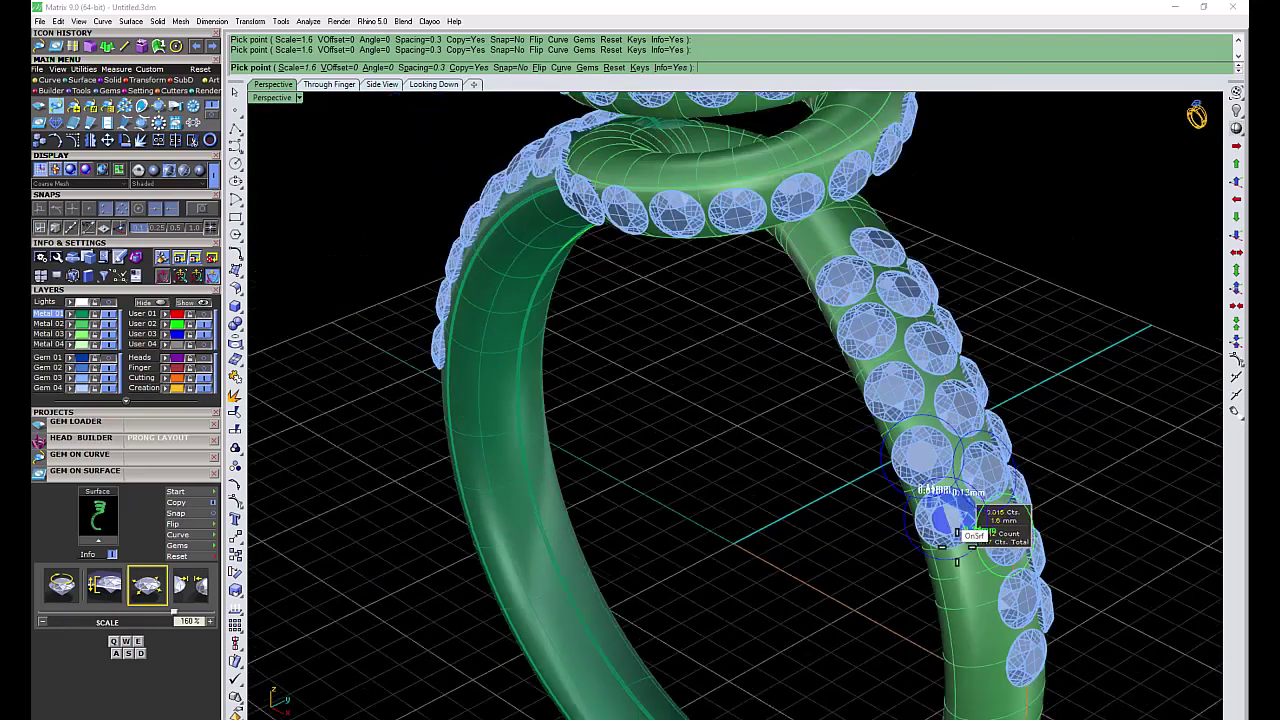
pyautogui.scroll(3, 936, 533)
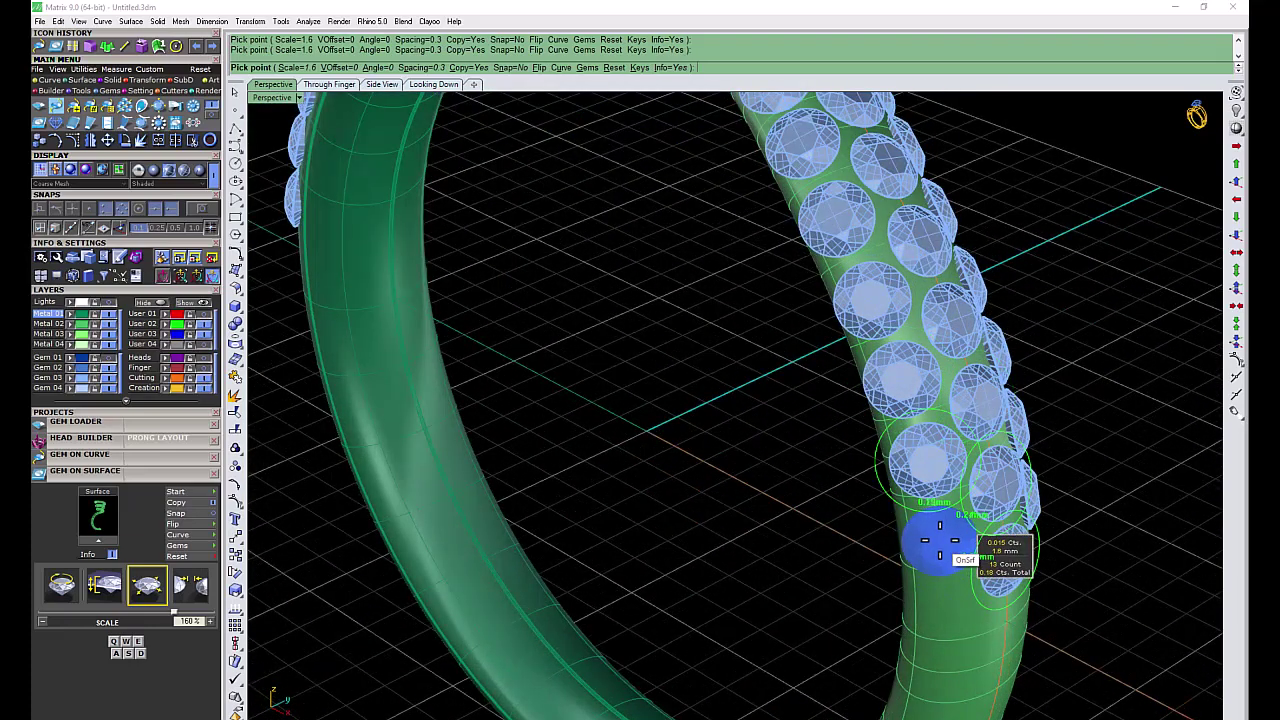
pyautogui.click(940, 540)
pyautogui.press('Return')
pyautogui.scroll(-4, 831, 574)
pyautogui.scroll(3, 612, 525)
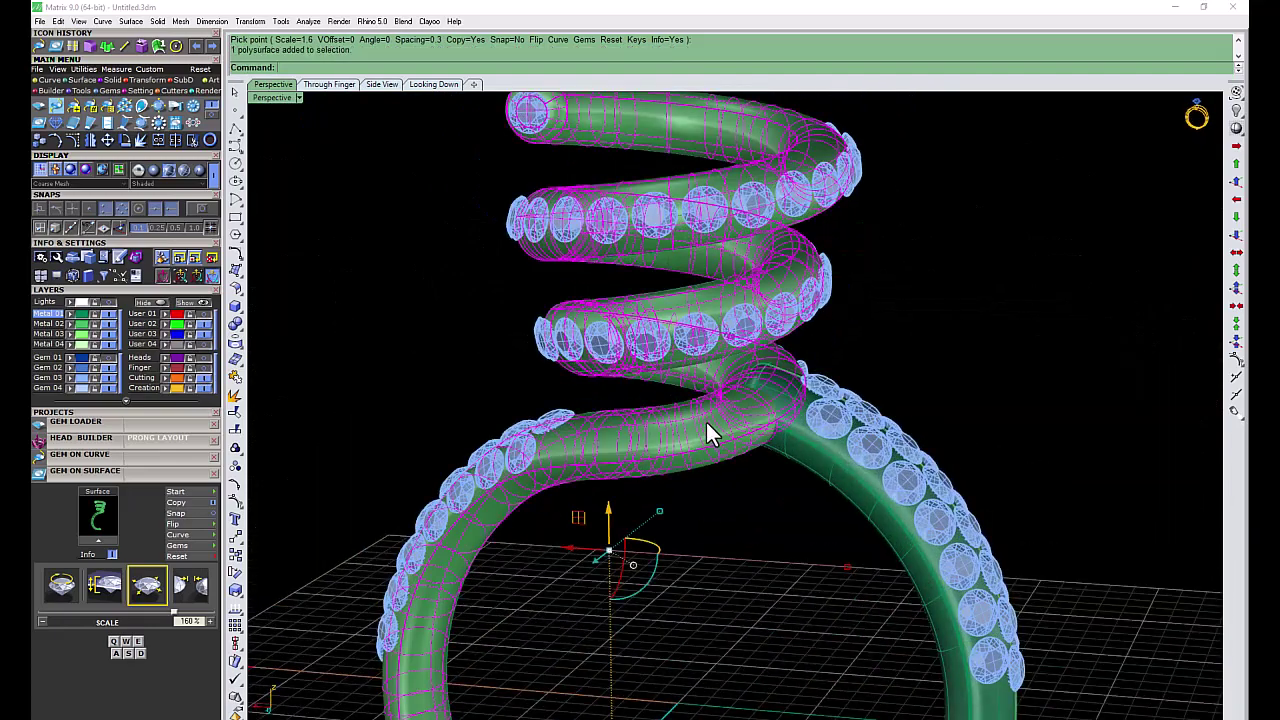
# Step: Repeat Gem on Surface on the next coil section, placing five 1.5 mm gems at the junction
pyautogui.rightClick(706, 432)
pyautogui.scroll(3, 720, 429)
pyautogui.scroll(-2, 686, 443)
pyautogui.scroll(3, 705, 483)
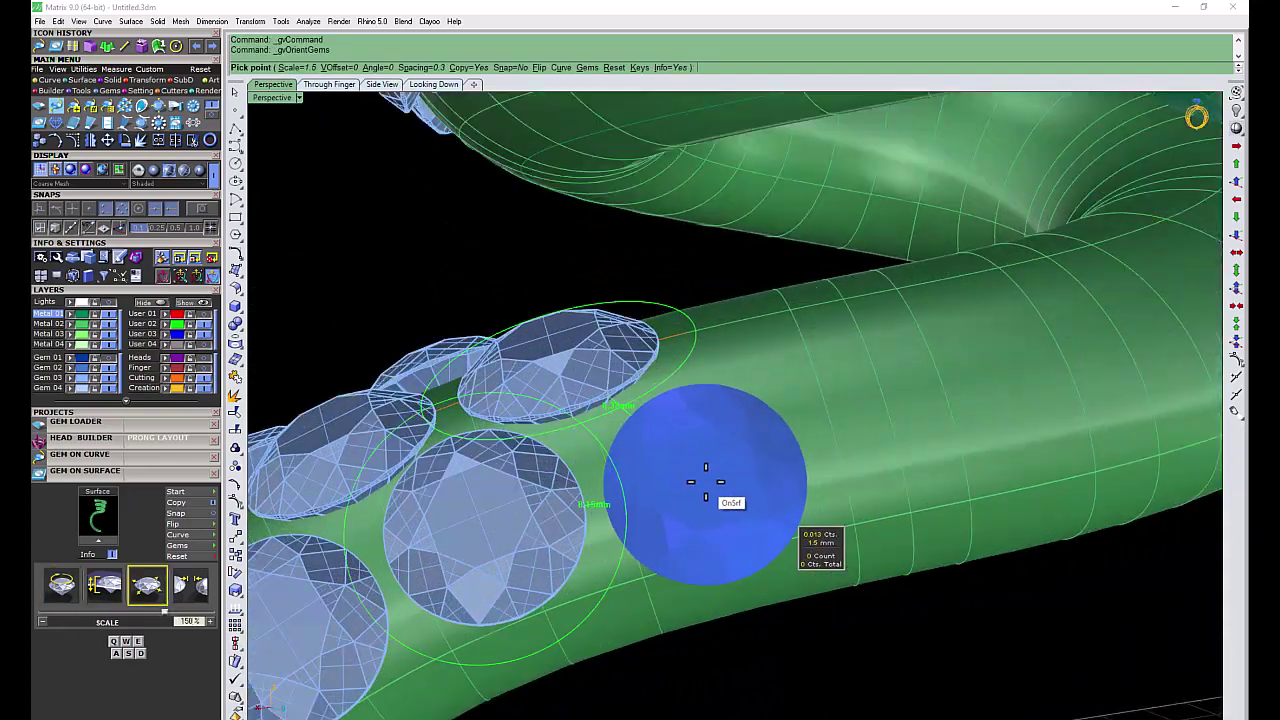
pyautogui.click(705, 480)
pyautogui.scroll(-3, 780, 495)
pyautogui.scroll(3, 563, 454)
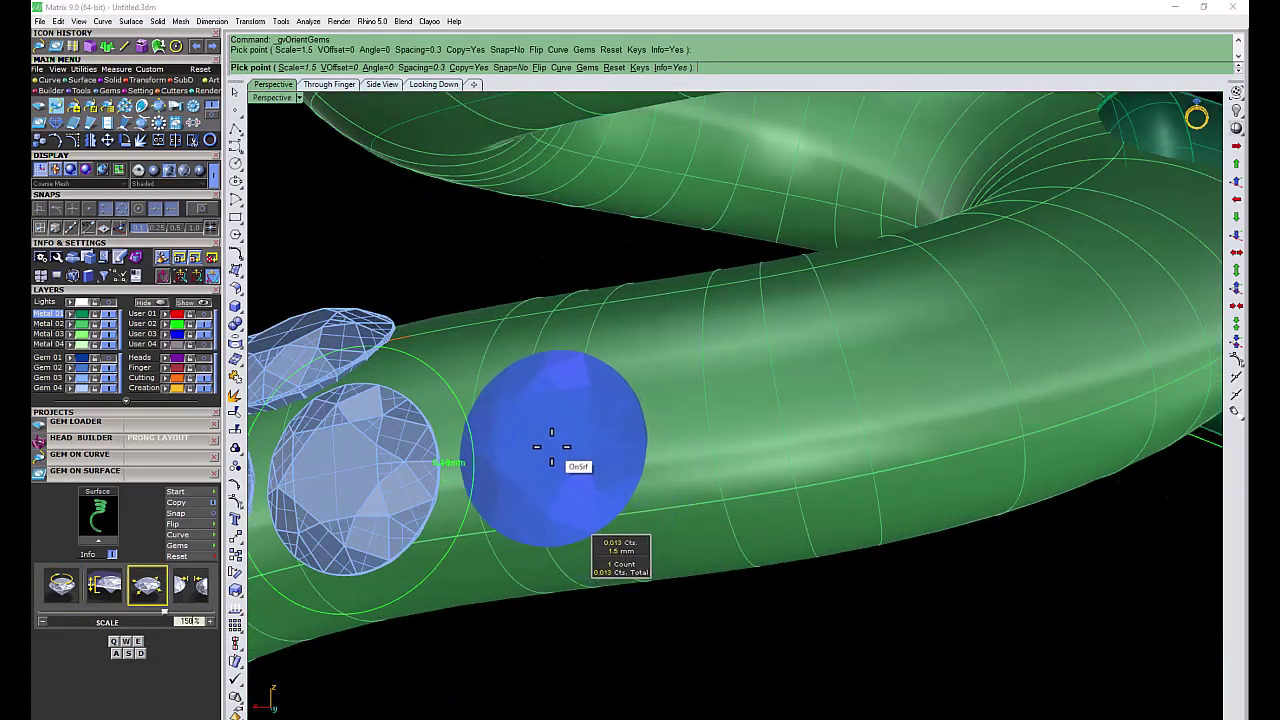
pyautogui.click(547, 445)
pyautogui.click(765, 415)
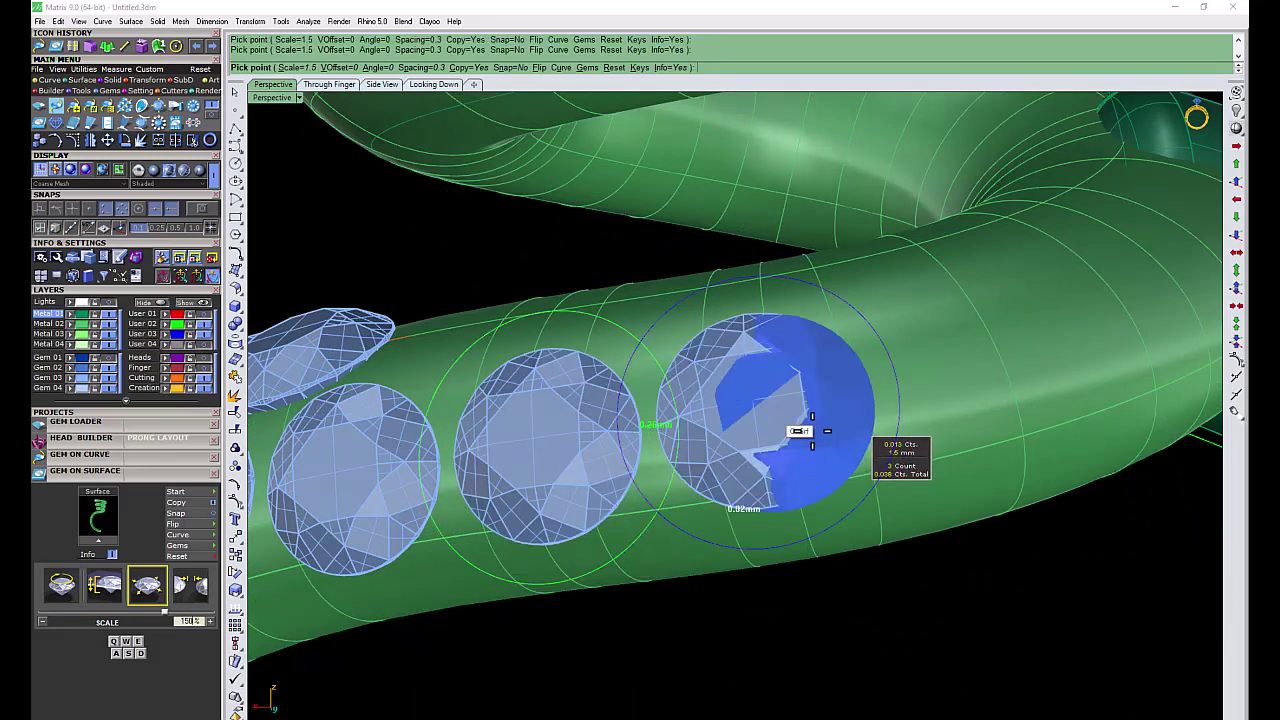
pyautogui.scroll(-3, 543, 415)
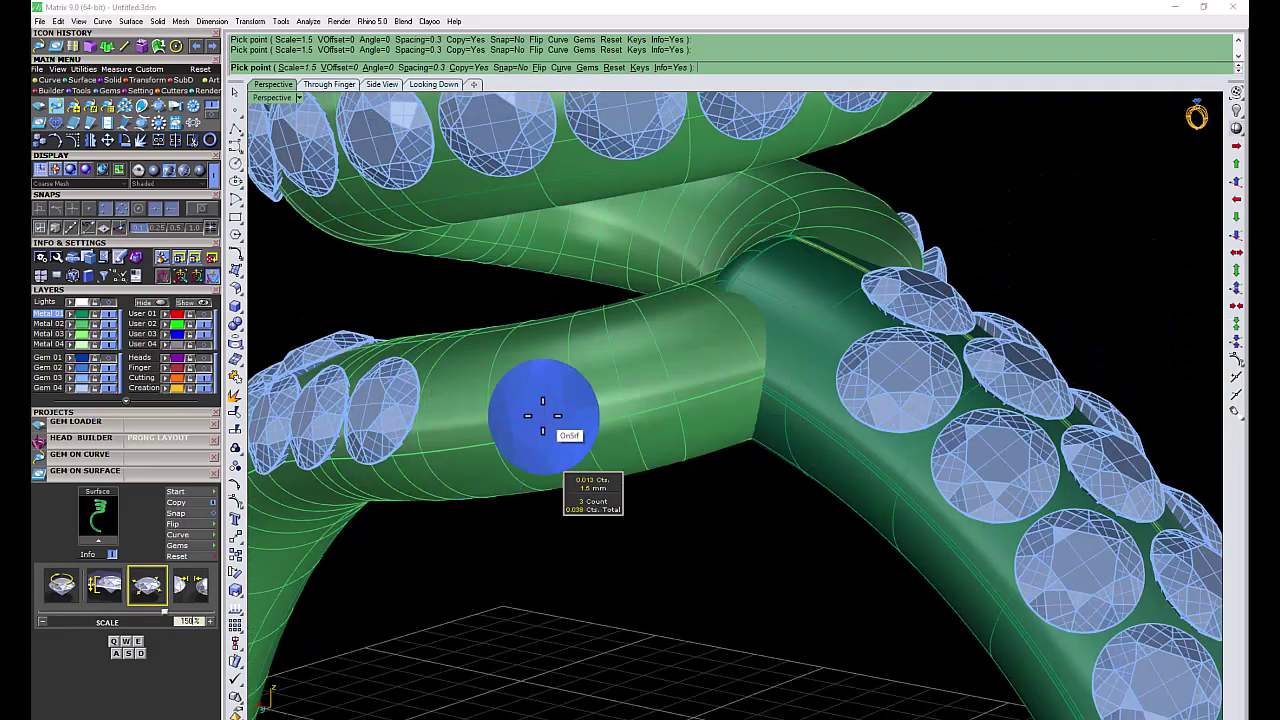
pyautogui.click(471, 403)
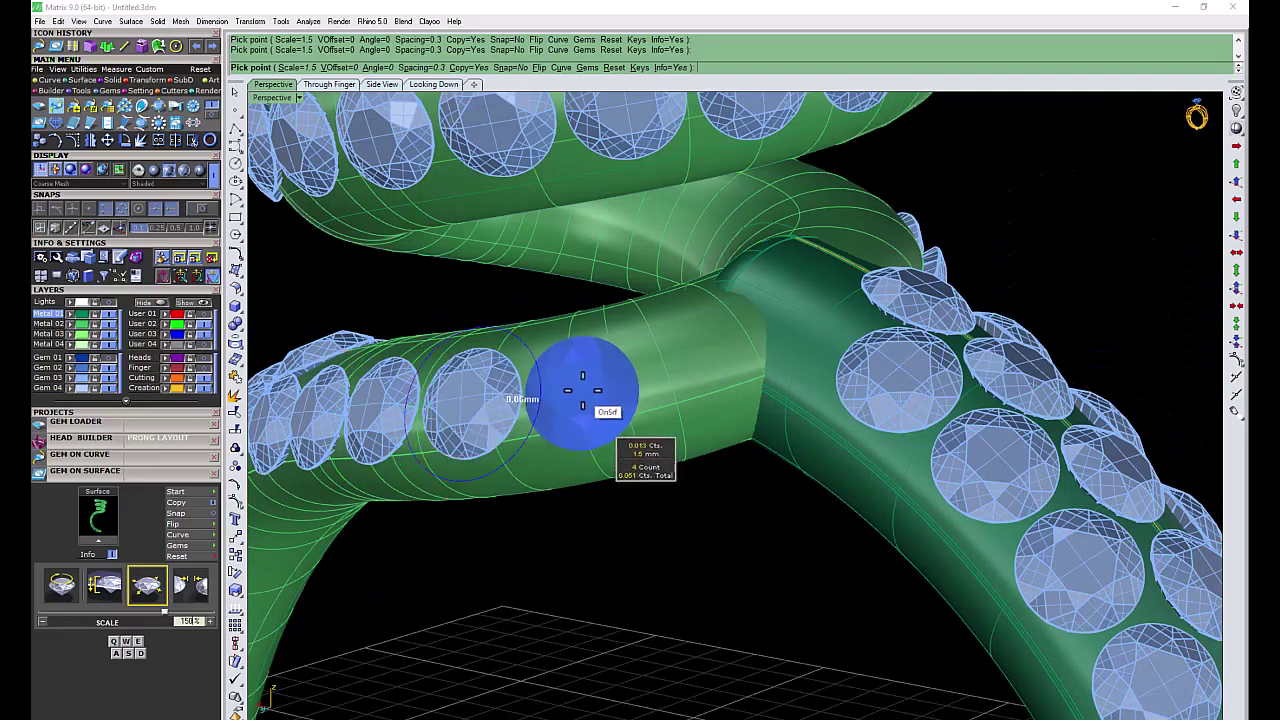
pyautogui.click(586, 387)
pyautogui.scroll(3, 657, 371)
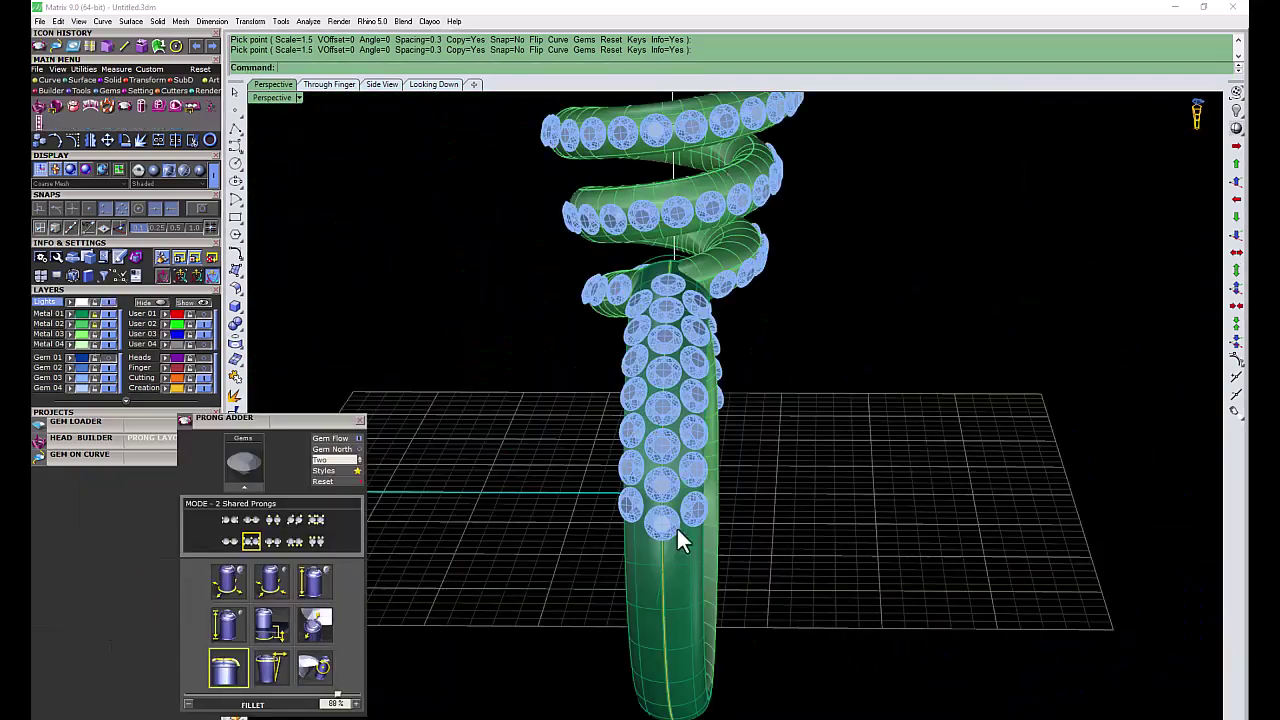
# Step: Generate 0.6 mm two-shared prongs on the gems of the first band stretch
pyautogui.click(250, 486)
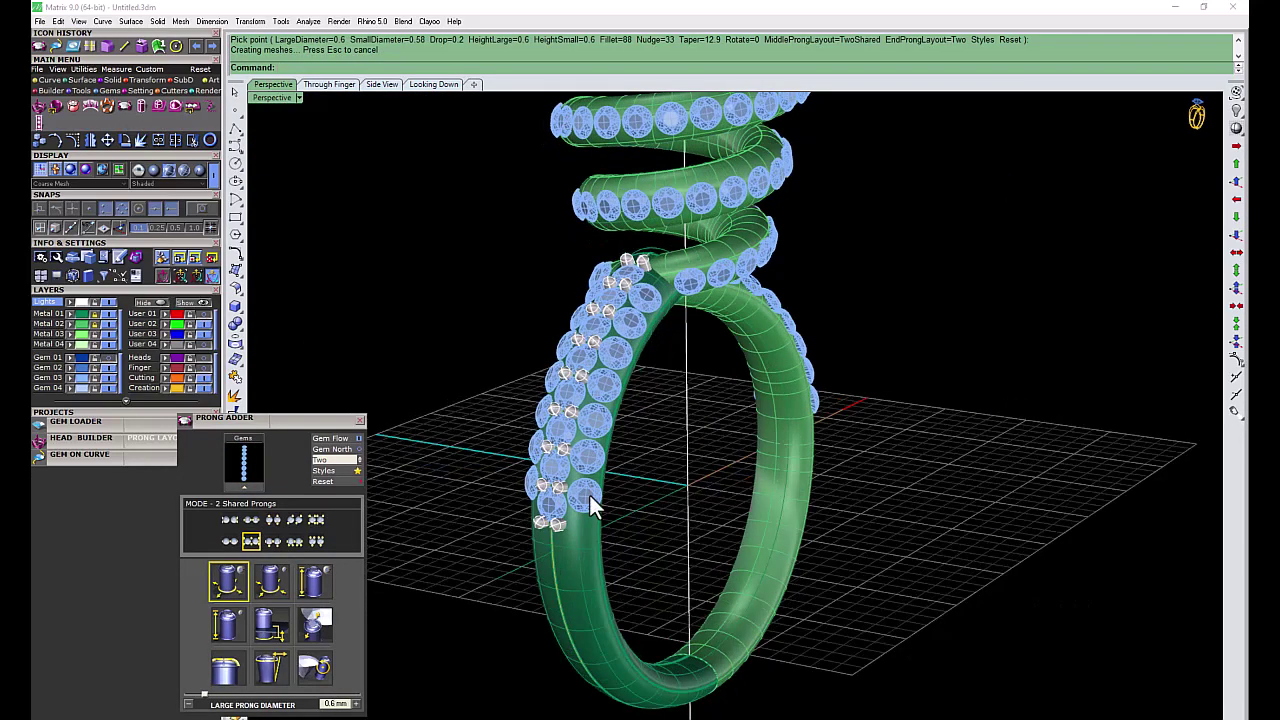
pyautogui.moveTo(303, 422); pyautogui.dragTo(153, 422)
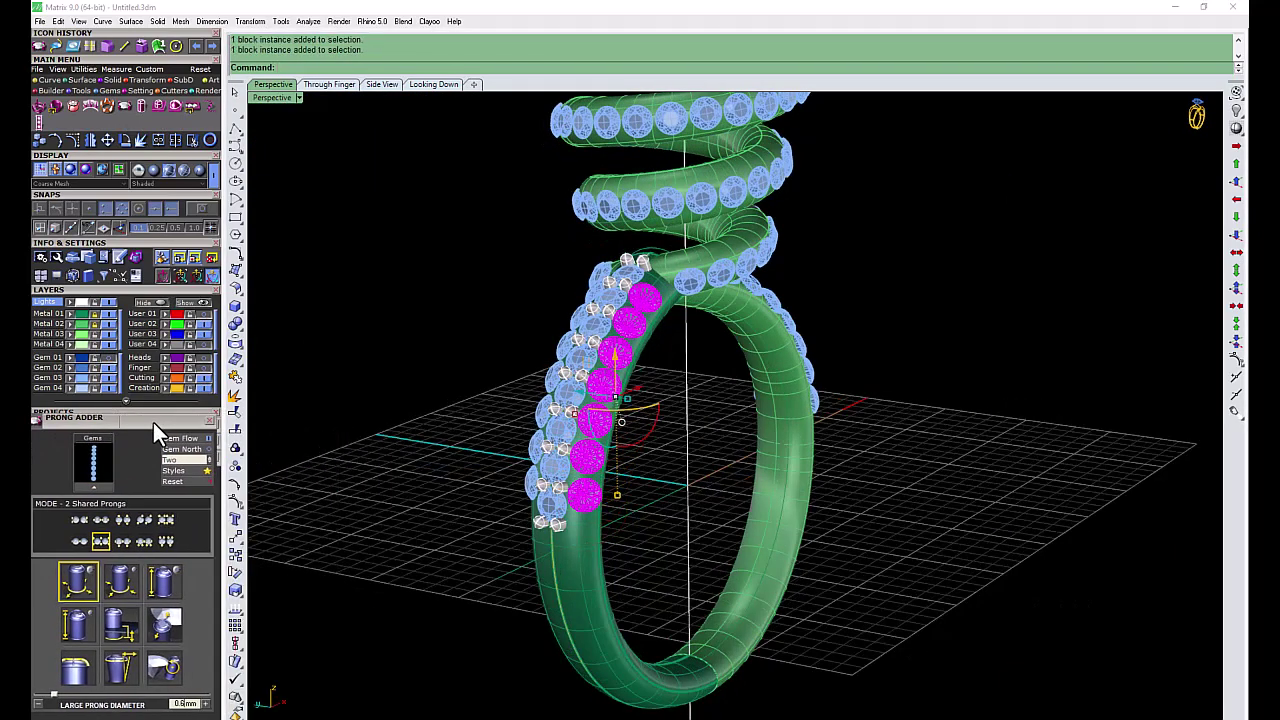
pyautogui.press('Return')
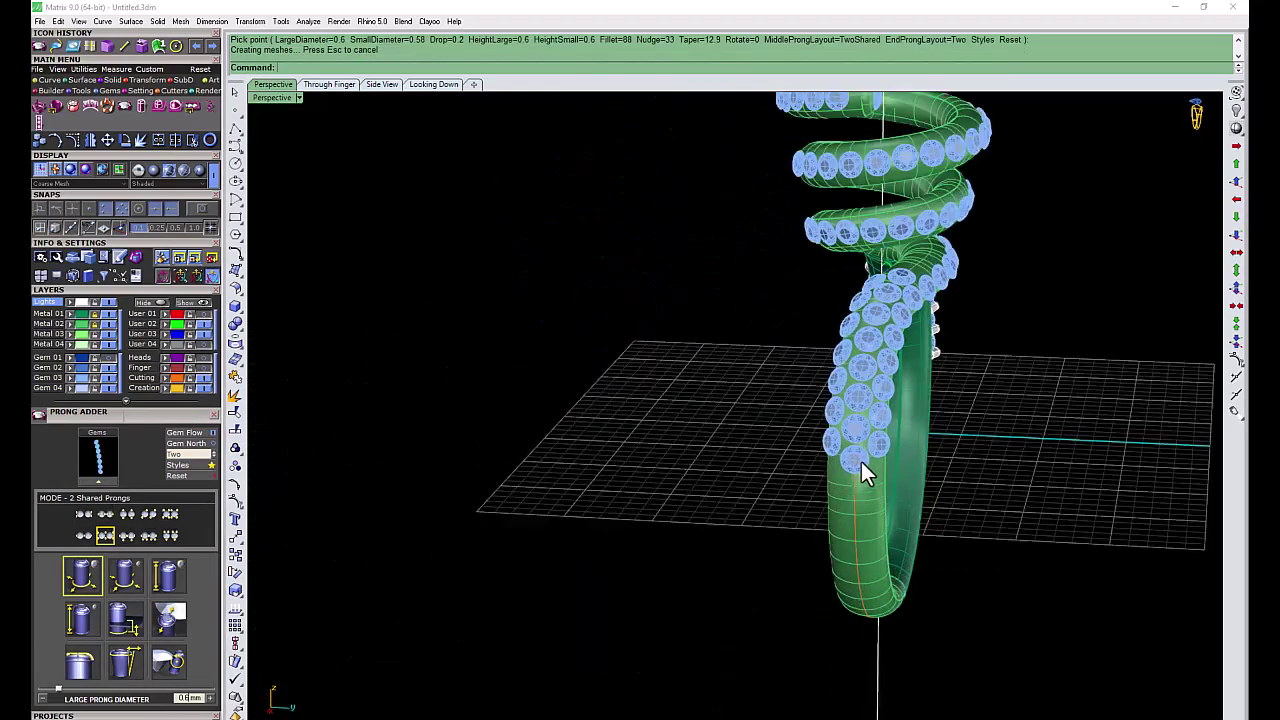
pyautogui.click(862, 464)
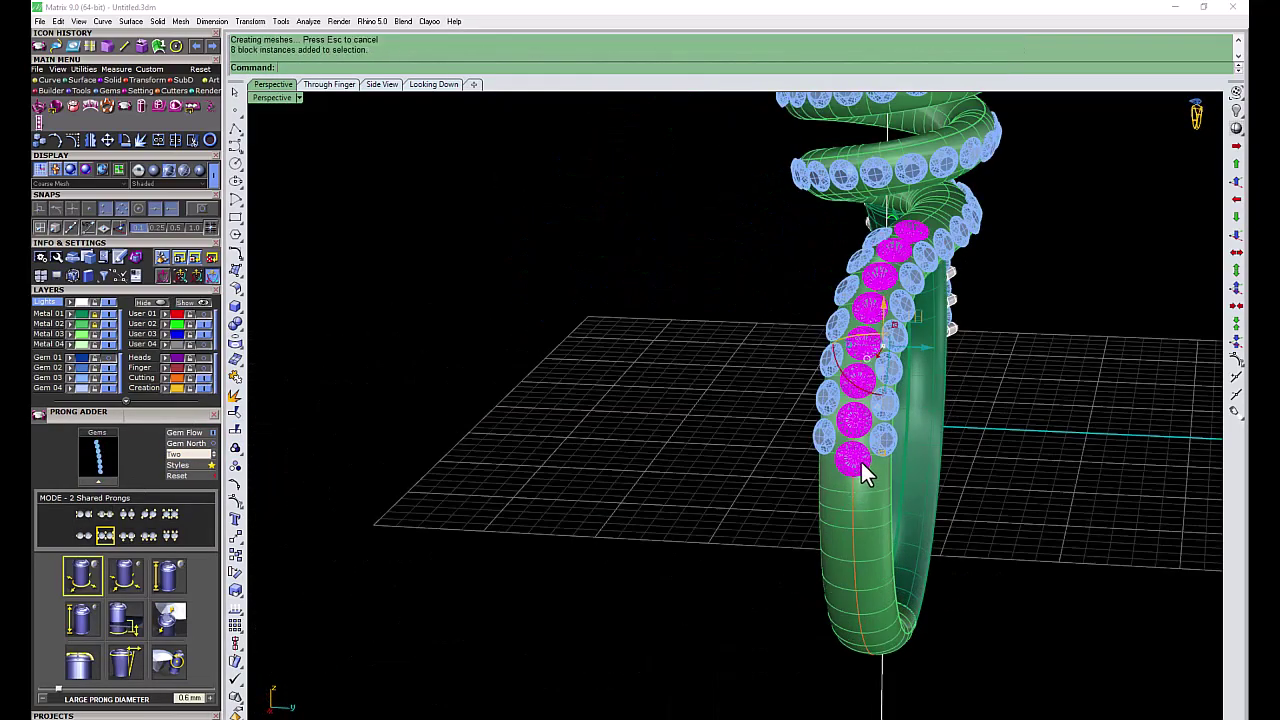
pyautogui.press('Return')
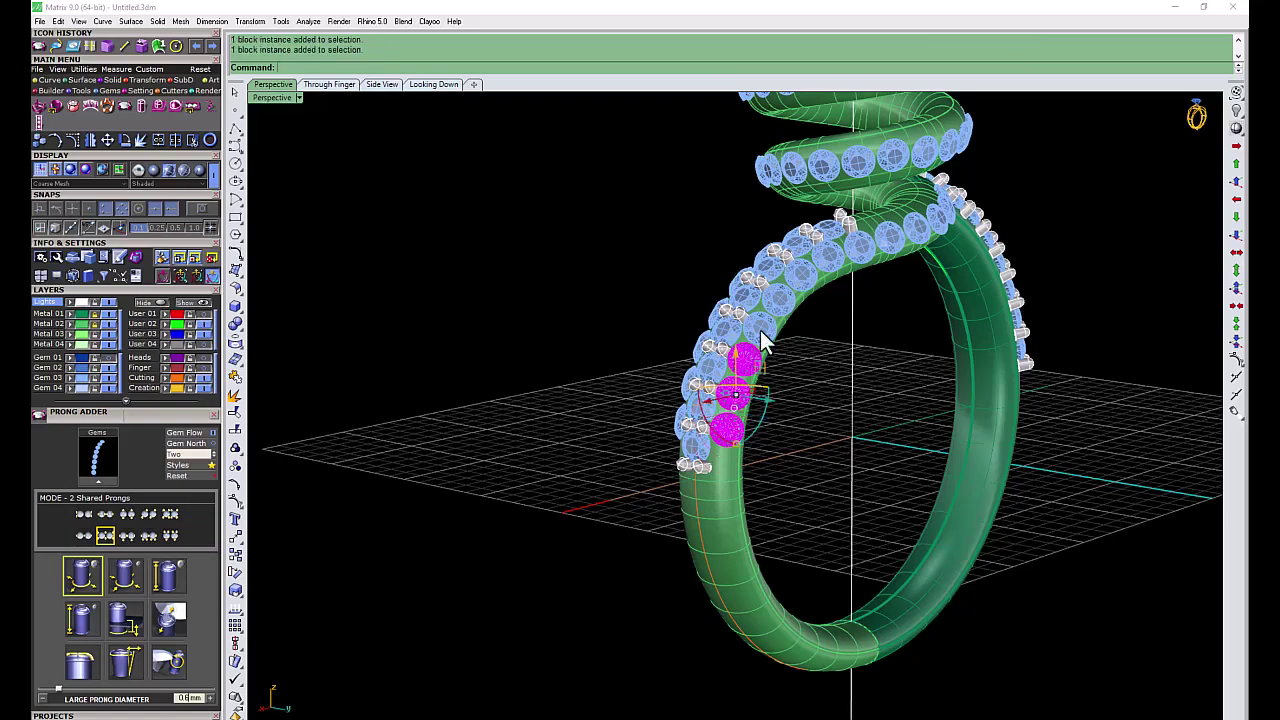
pyautogui.moveTo(898, 264); pyautogui.dragTo(1003, 258)
pyautogui.press('Return')
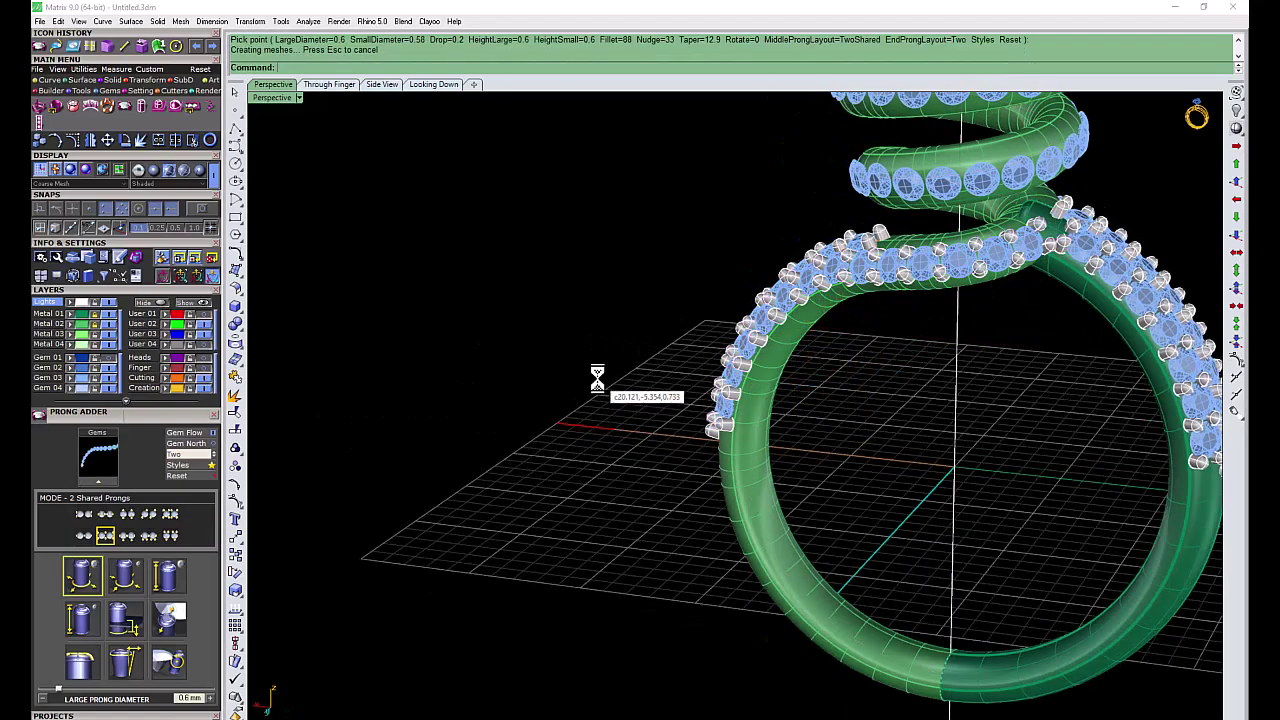
# Step: Select the next gem row up the band, including its topmost gem
pyautogui.click(780, 346)
pyautogui.moveTo(757, 266); pyautogui.dragTo(695, 175)
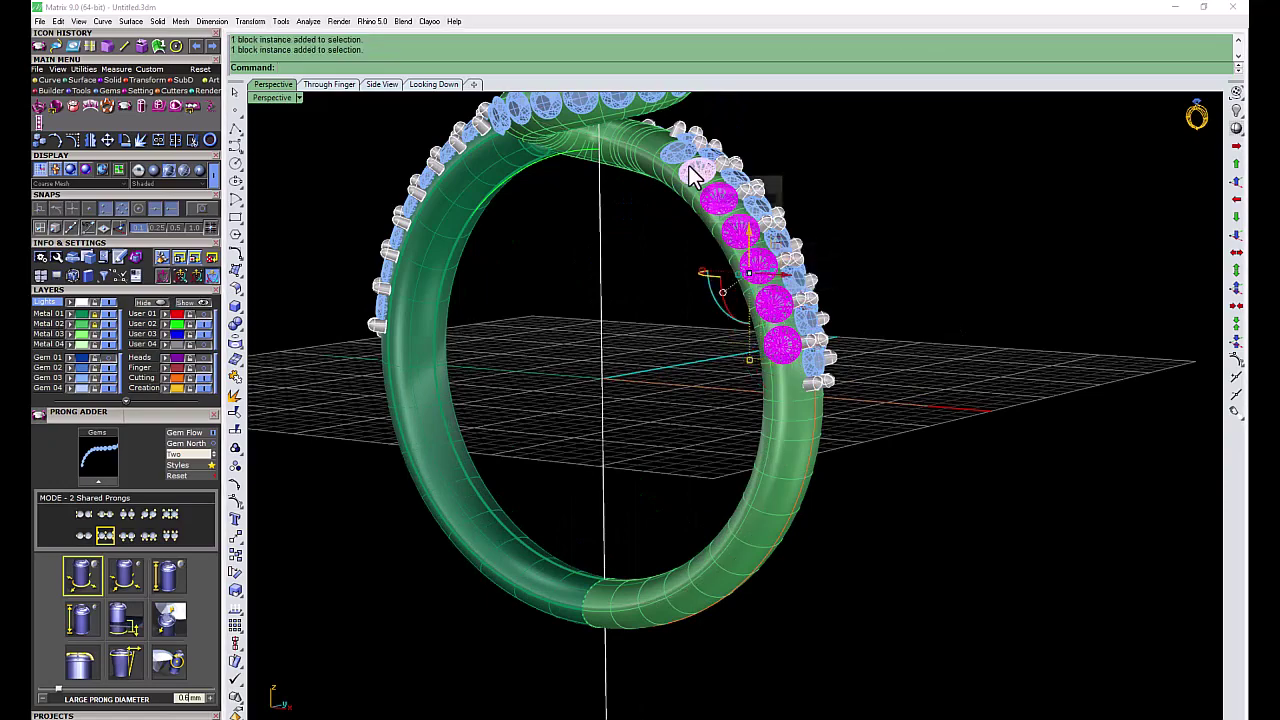
pyautogui.click(679, 152)
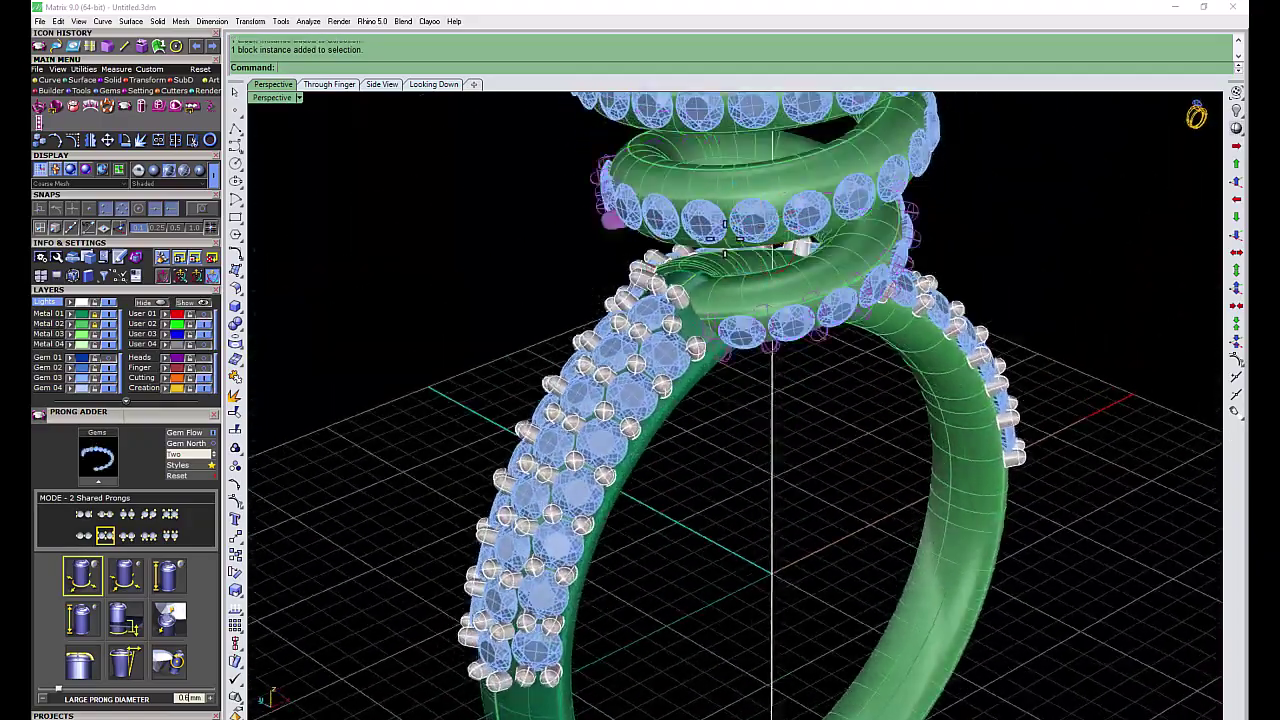
# Step: Generate shared prongs on the first four gems selected along the top coil
pyautogui.press('Return')
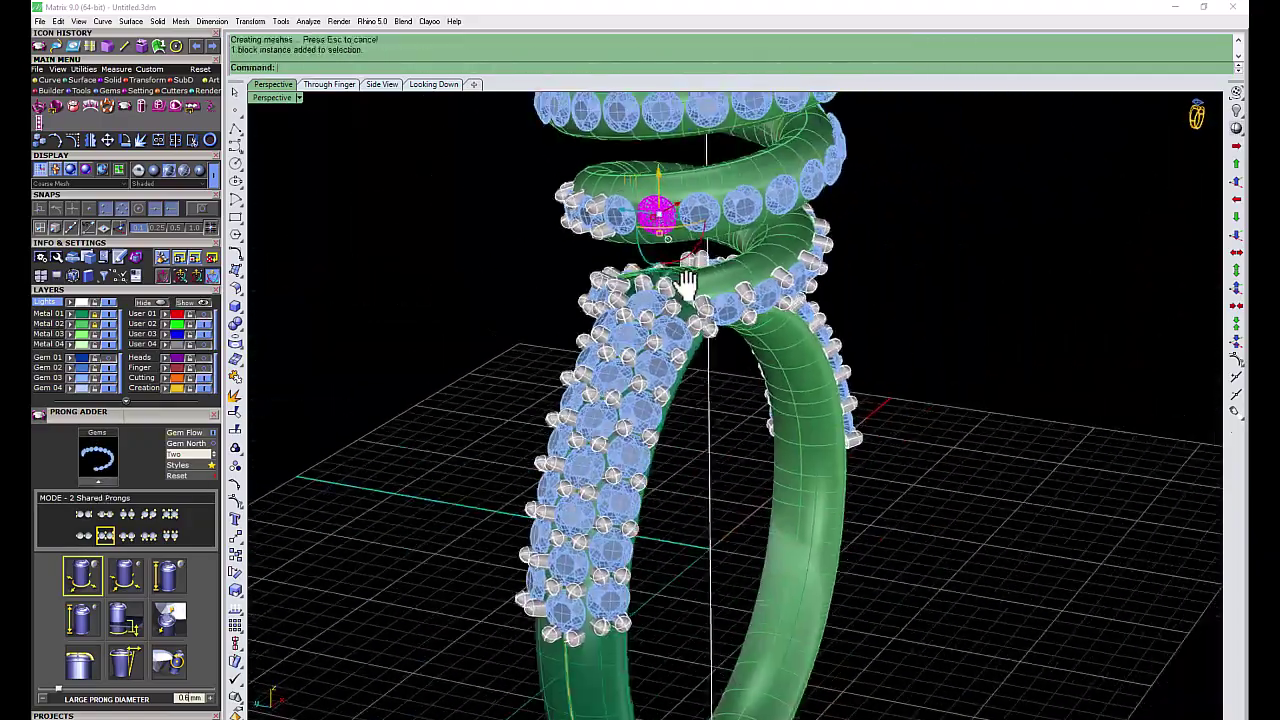
pyautogui.click(680, 212)
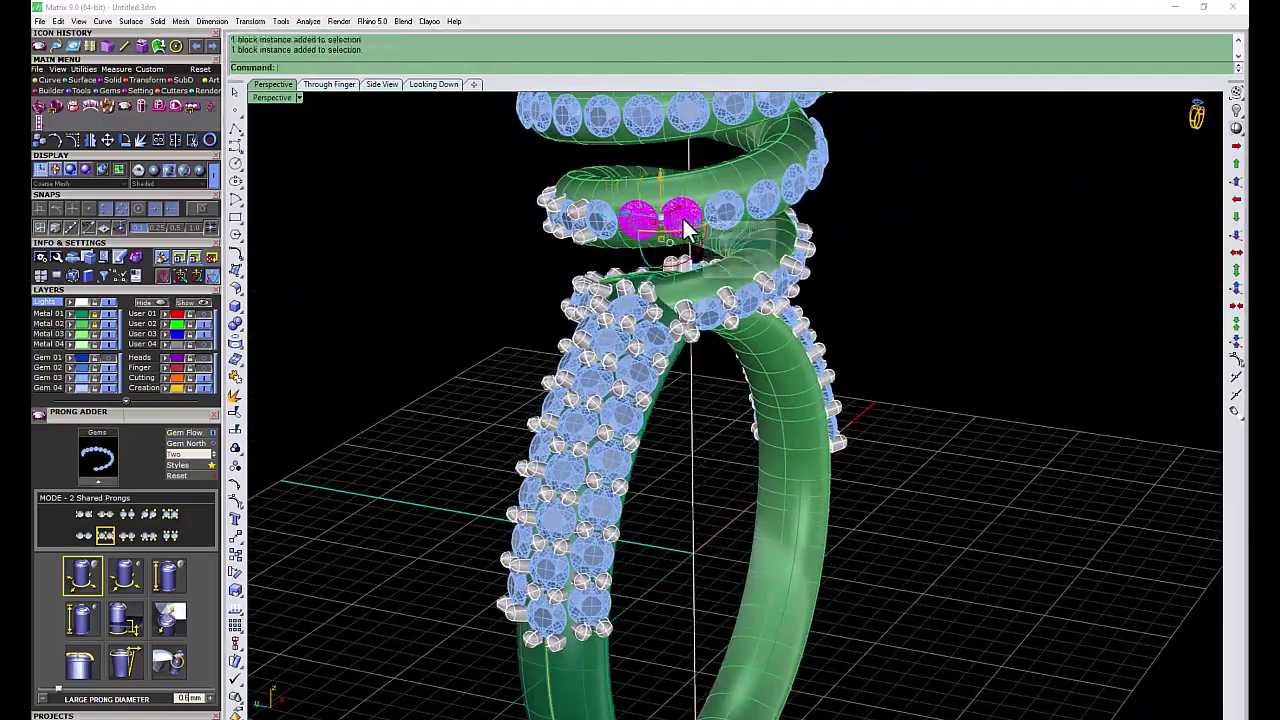
pyautogui.click(722, 212)
pyautogui.click(815, 232)
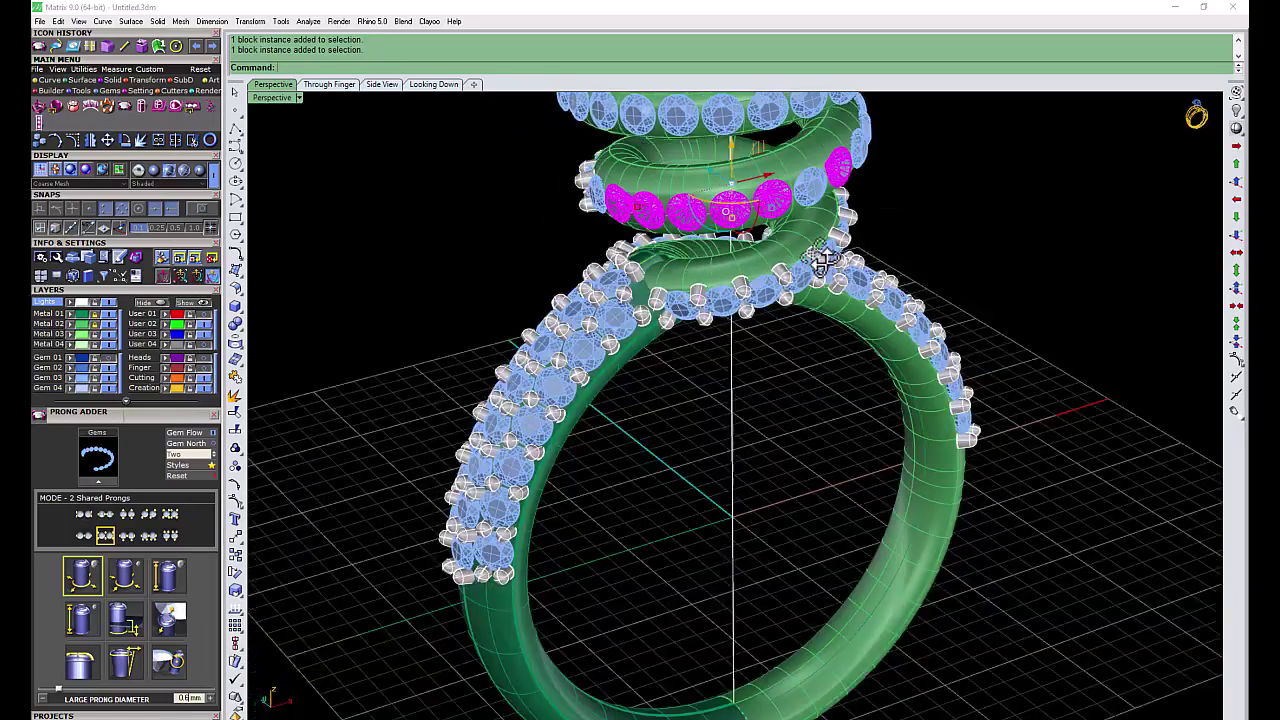
pyautogui.moveTo(800, 240)
pyautogui.mouseDown(button='right')
pyautogui.moveTo(778, 262)
pyautogui.moveTo(770, 229)
pyautogui.mouseUp(button='right')
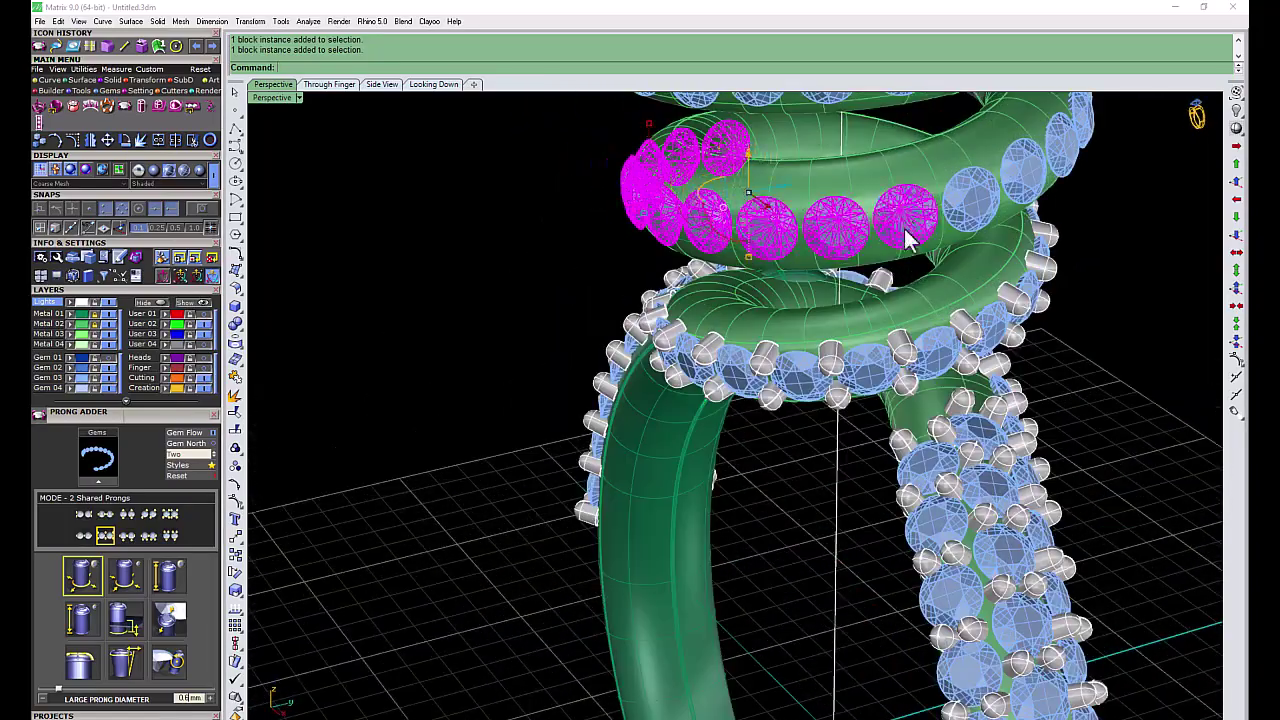
pyautogui.moveTo(905, 238); pyautogui.dragTo(808, 250, button='right')
pyautogui.scroll(-3, 717, 293)
pyautogui.press('Return')
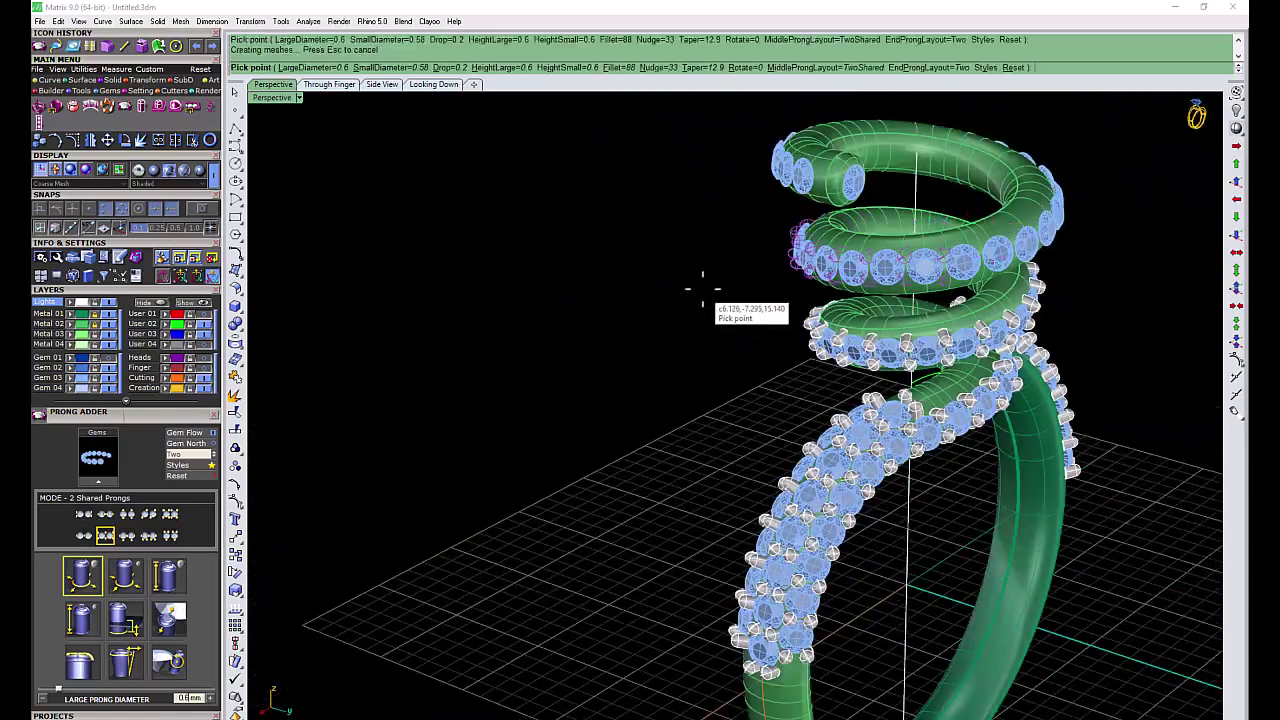
# Step: Select the next gems along the coil toward its end stone
pyautogui.moveTo(700, 286)
pyautogui.mouseDown(button='right')
pyautogui.moveTo(766, 360)
pyautogui.moveTo(838, 398)
pyautogui.mouseUp(button='right')
pyautogui.scroll(3, 733, 357)
pyautogui.scroll(-3, 838, 398)
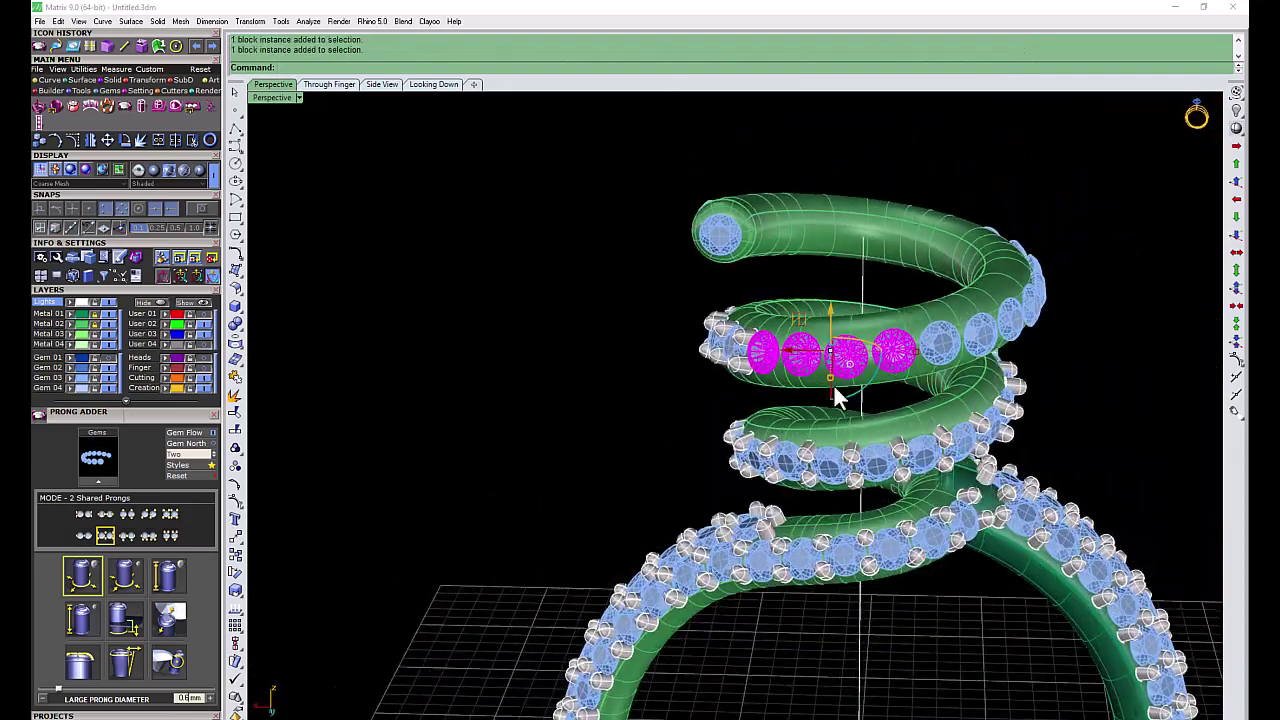
pyautogui.click(926, 358)
pyautogui.moveTo(1009, 401); pyautogui.dragTo(928, 428, button='right')
pyautogui.click(928, 428)
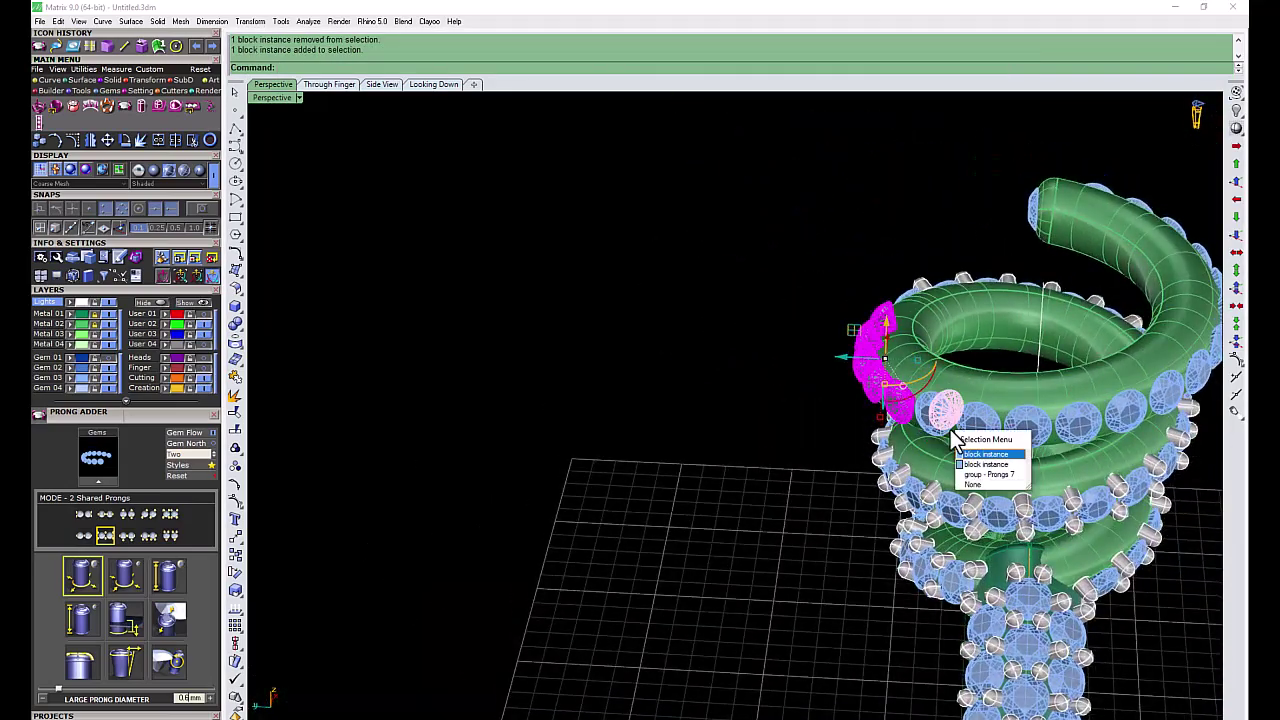
pyautogui.press('Escape')
pyautogui.keyDown('shift'); pyautogui.click(935, 425); pyautogui.keyUp('shift')
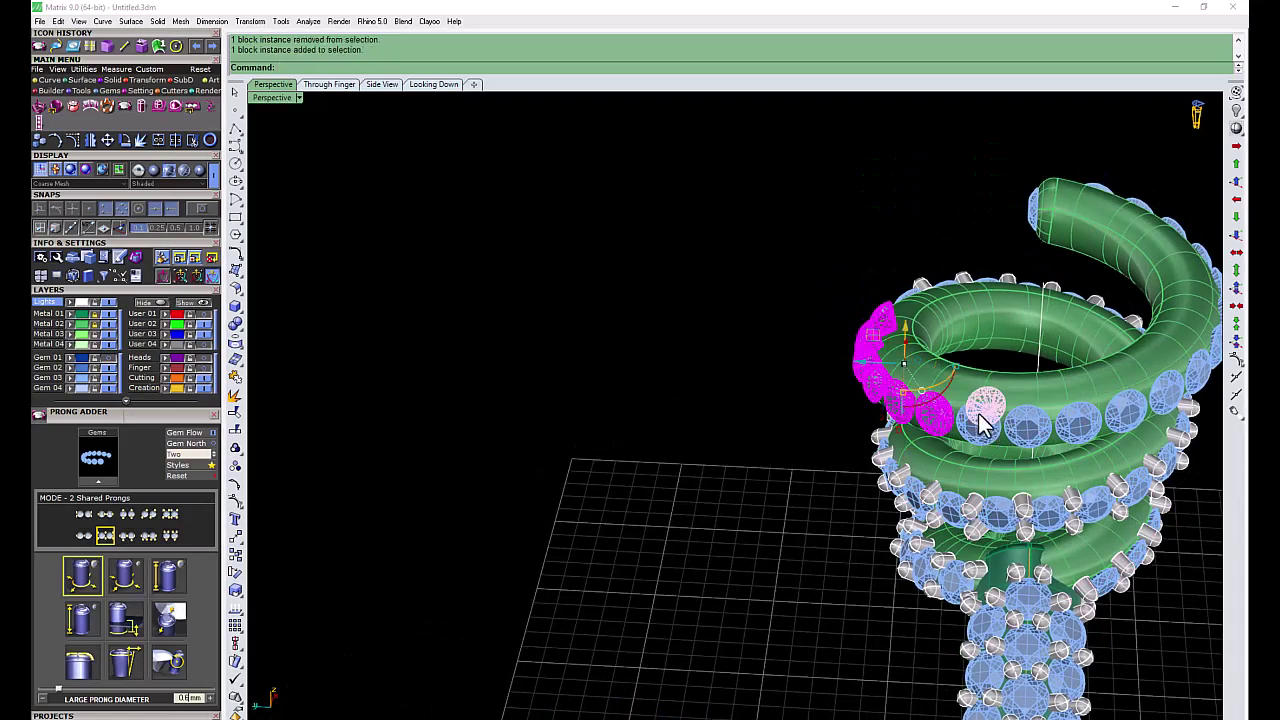
pyautogui.keyDown('shift'); pyautogui.click(980, 420); pyautogui.keyUp('shift')
pyautogui.keyDown('shift'); pyautogui.click(1025, 425); pyautogui.keyUp('shift')
pyautogui.moveTo(1040, 437); pyautogui.dragTo(1005, 450, button='right')
pyautogui.scroll(-3, 1005, 450)
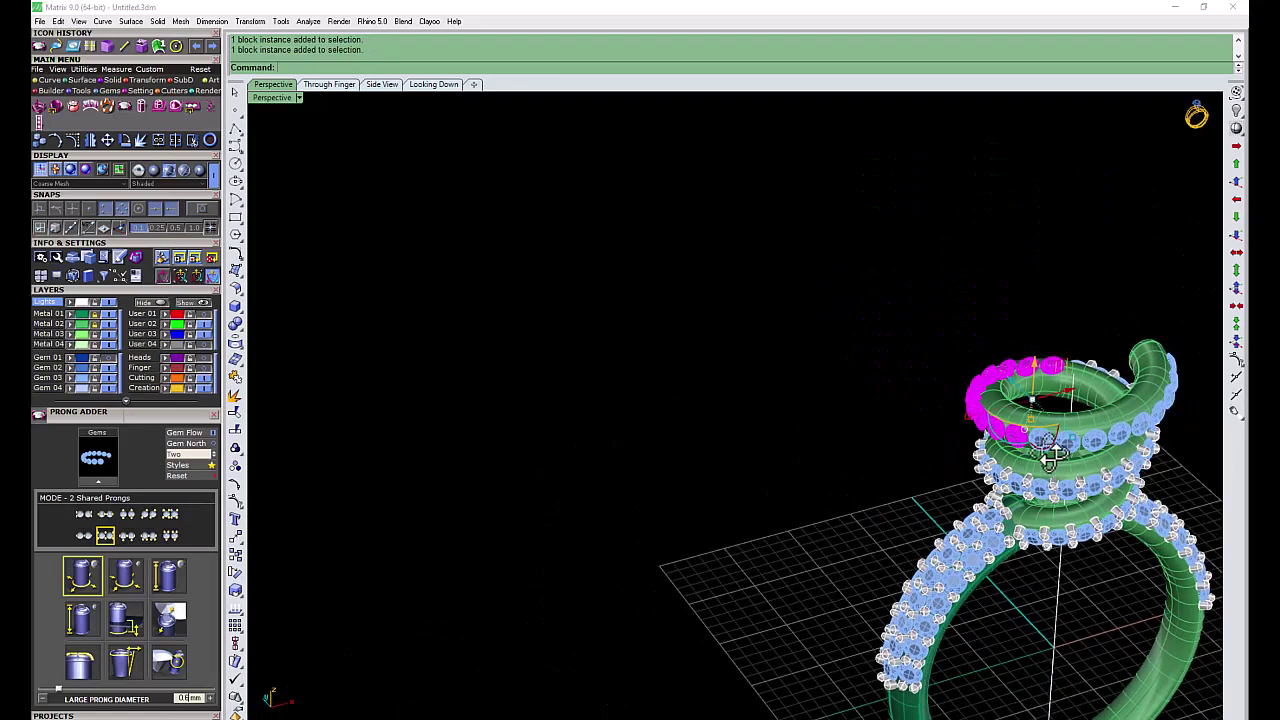
# Step: Re-run 2 Shared Prongs and pick the first three gems near the coil's end
pyautogui.rightClick(1000, 450)
pyautogui.click(1020, 467)
pyautogui.scroll(4, 800, 440)
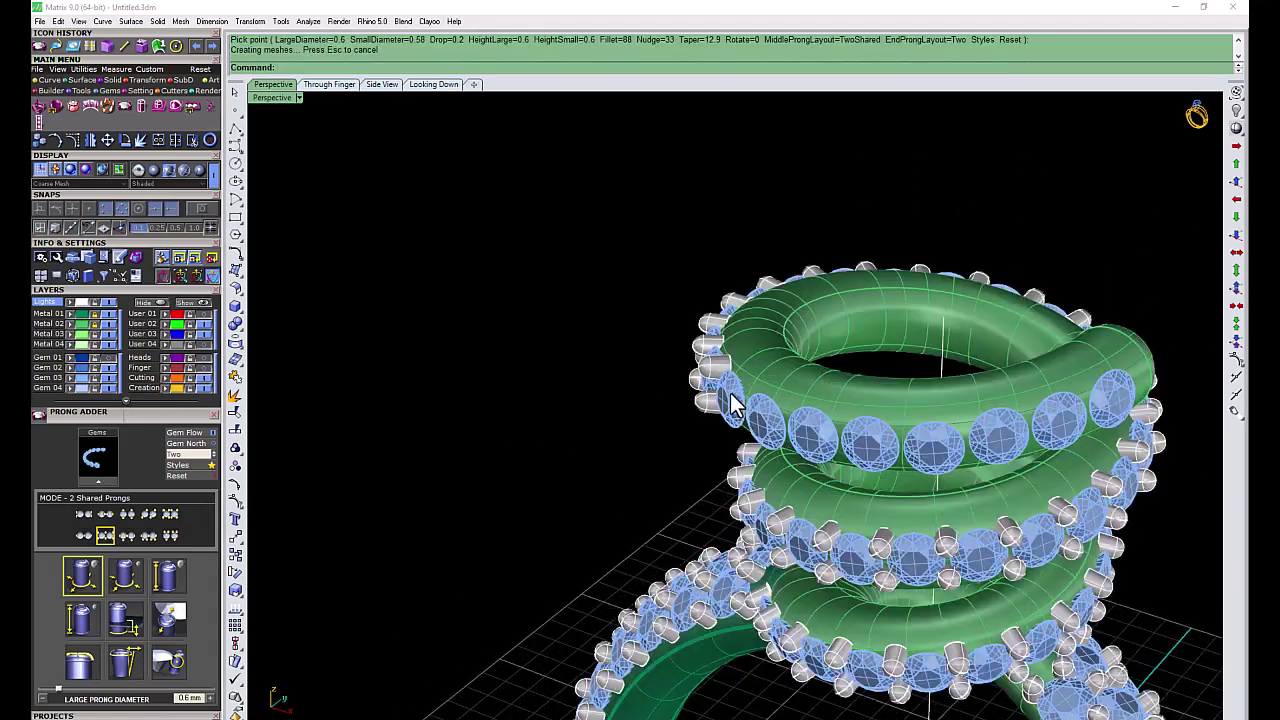
pyautogui.click(757, 423)
pyautogui.click(812, 433)
pyautogui.click(892, 457)
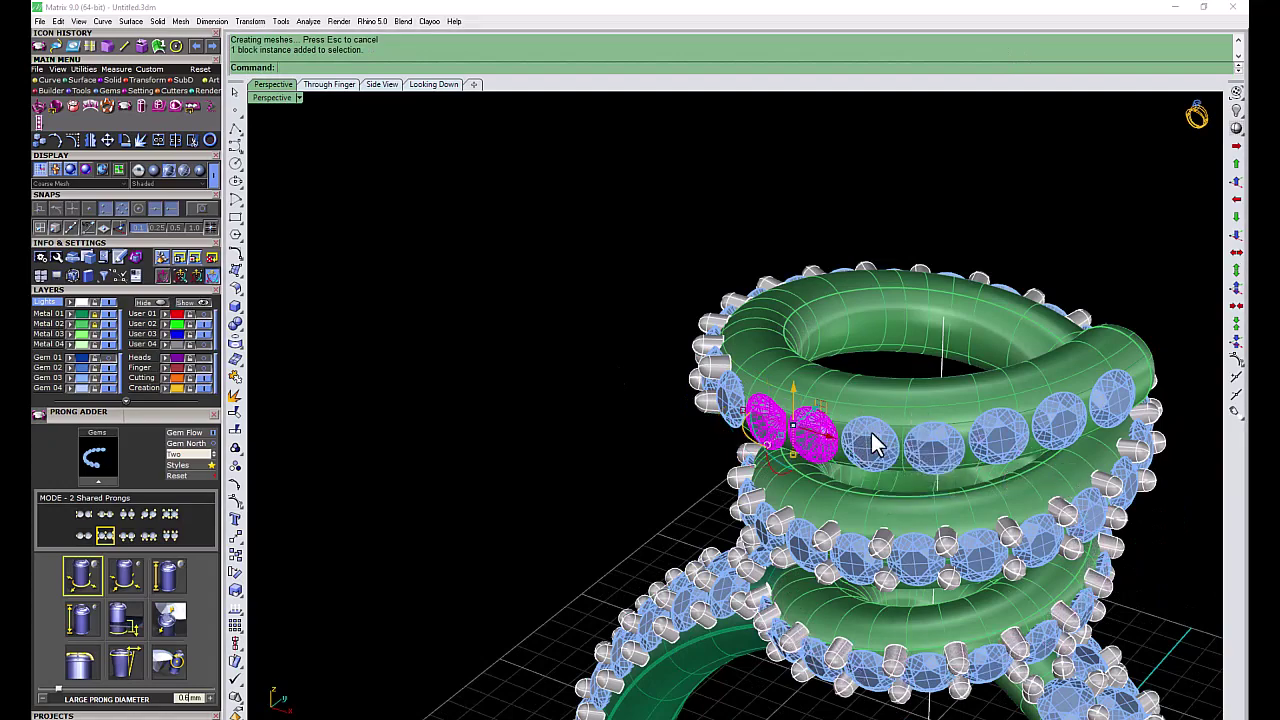
# Step: Pick the remaining gems up to the end stone and confirm to generate their prongs
pyautogui.click(932, 448)
pyautogui.click(948, 491)
pyautogui.scroll(-3, 909, 466)
pyautogui.scroll(5, 950, 460)
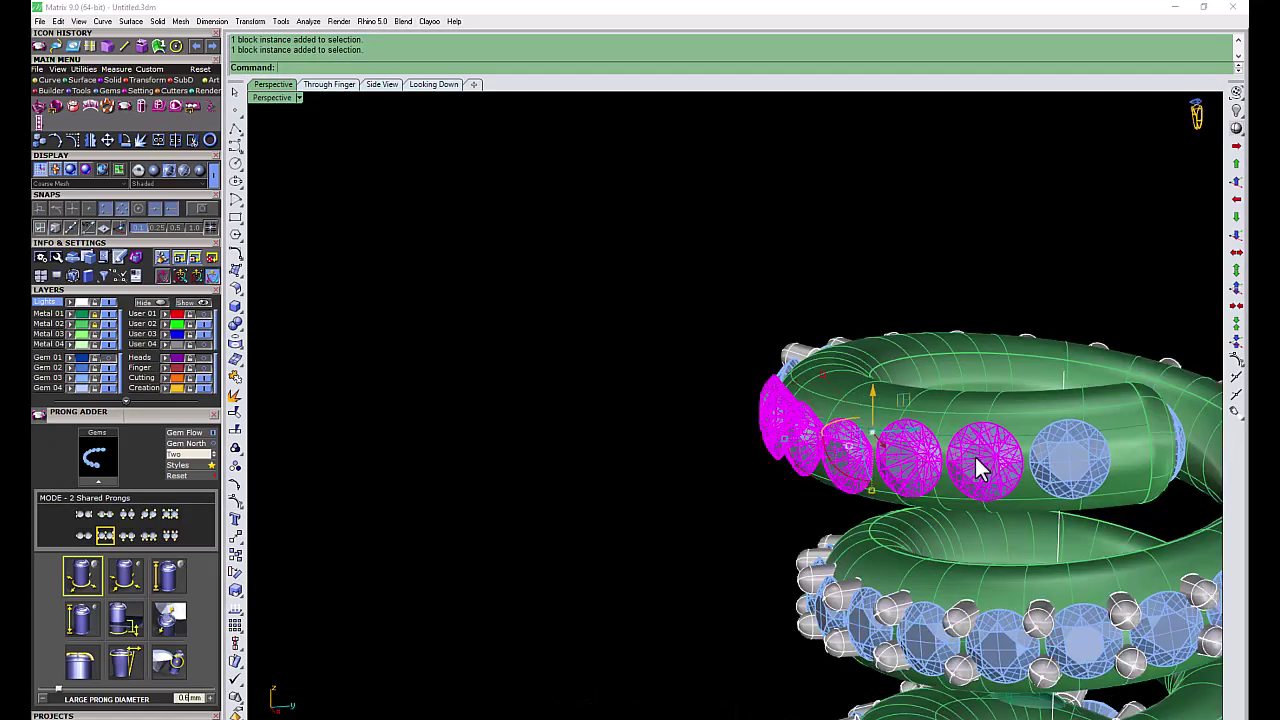
pyautogui.click(1078, 468)
pyautogui.click(1083, 500)
pyautogui.press('Return')
pyautogui.scroll(-2, 563, 386)
pyautogui.scroll(-2, 503, 473)
pyautogui.scroll(4, 442, 450)
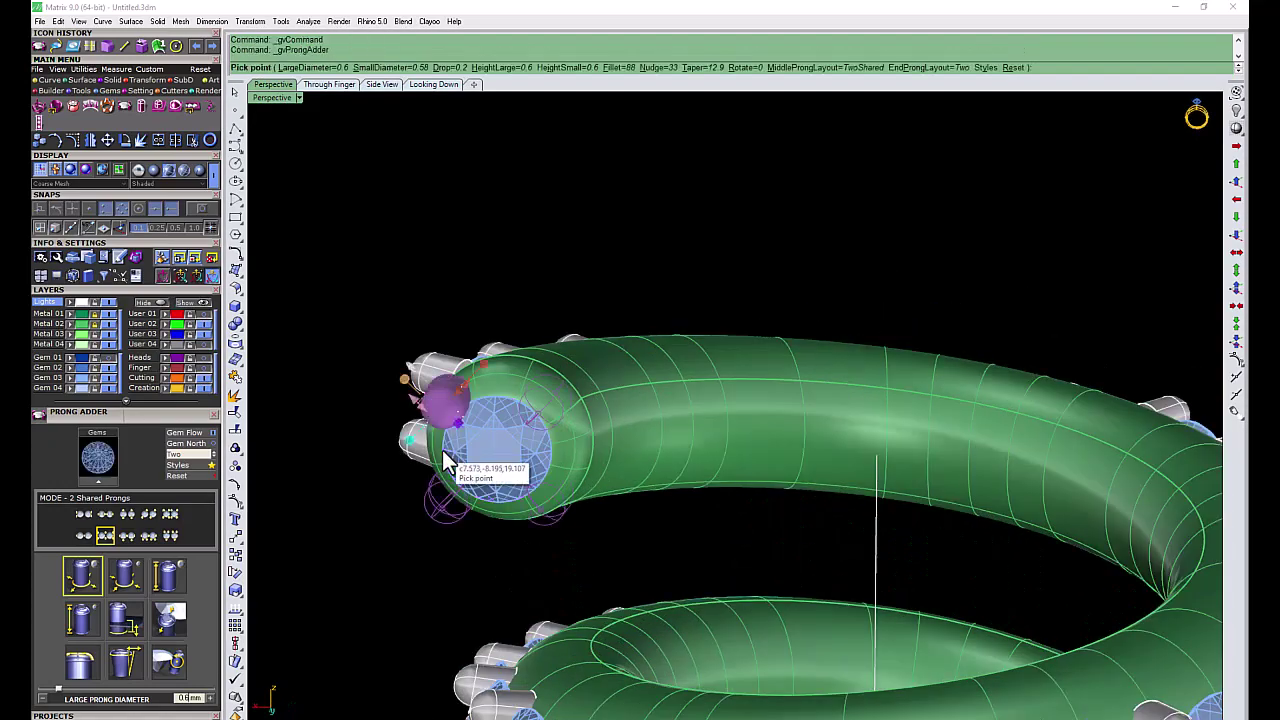
pyautogui.scroll(-2, 487, 472)
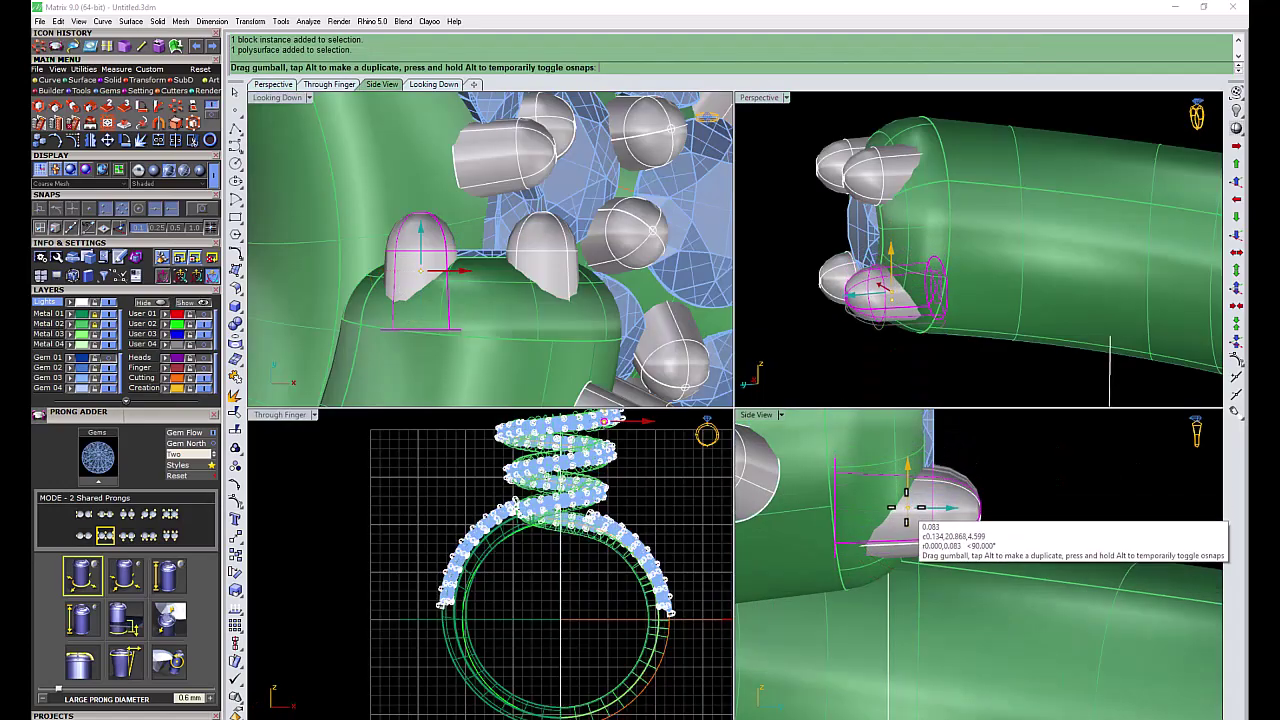
# Step: Create a wider-girdle gem cutter for the end gem, with Side View in wireframe
pyautogui.moveTo(1008, 390); pyautogui.dragTo(1020, 277, button='right')
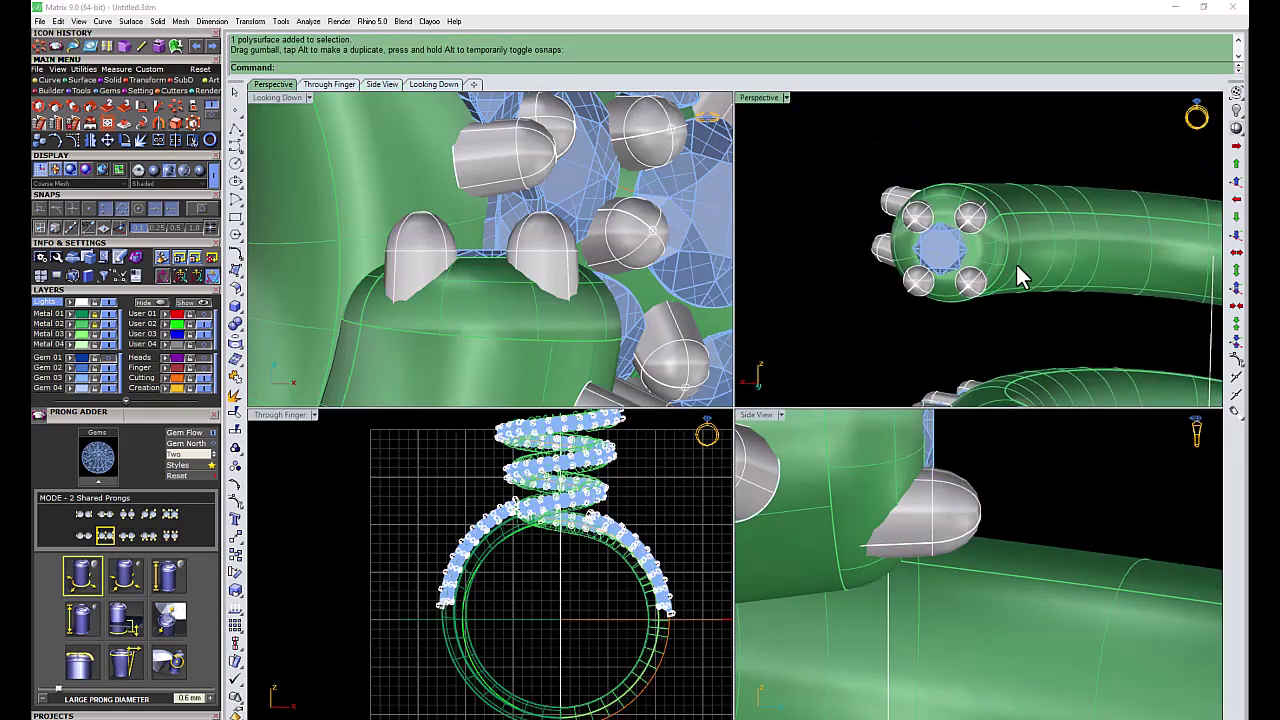
pyautogui.click(140, 91)
pyautogui.click(43, 110)
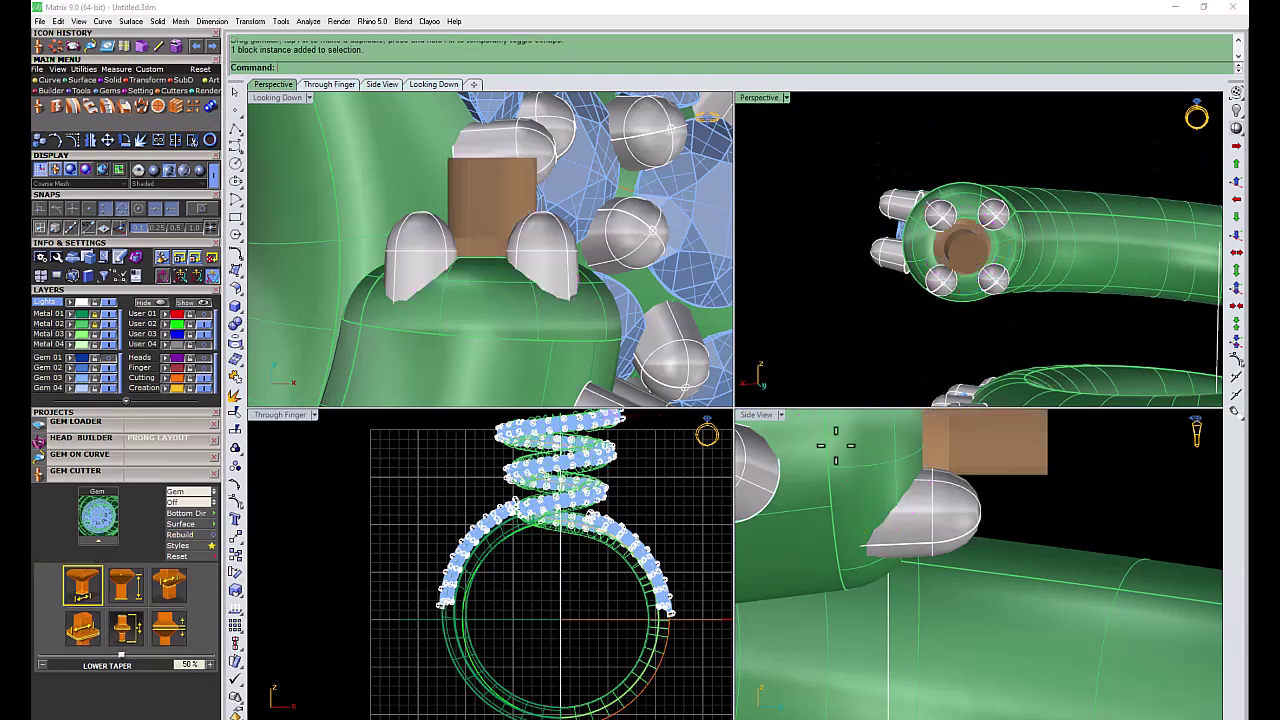
pyautogui.click(781, 414)
pyautogui.click(857, 235)
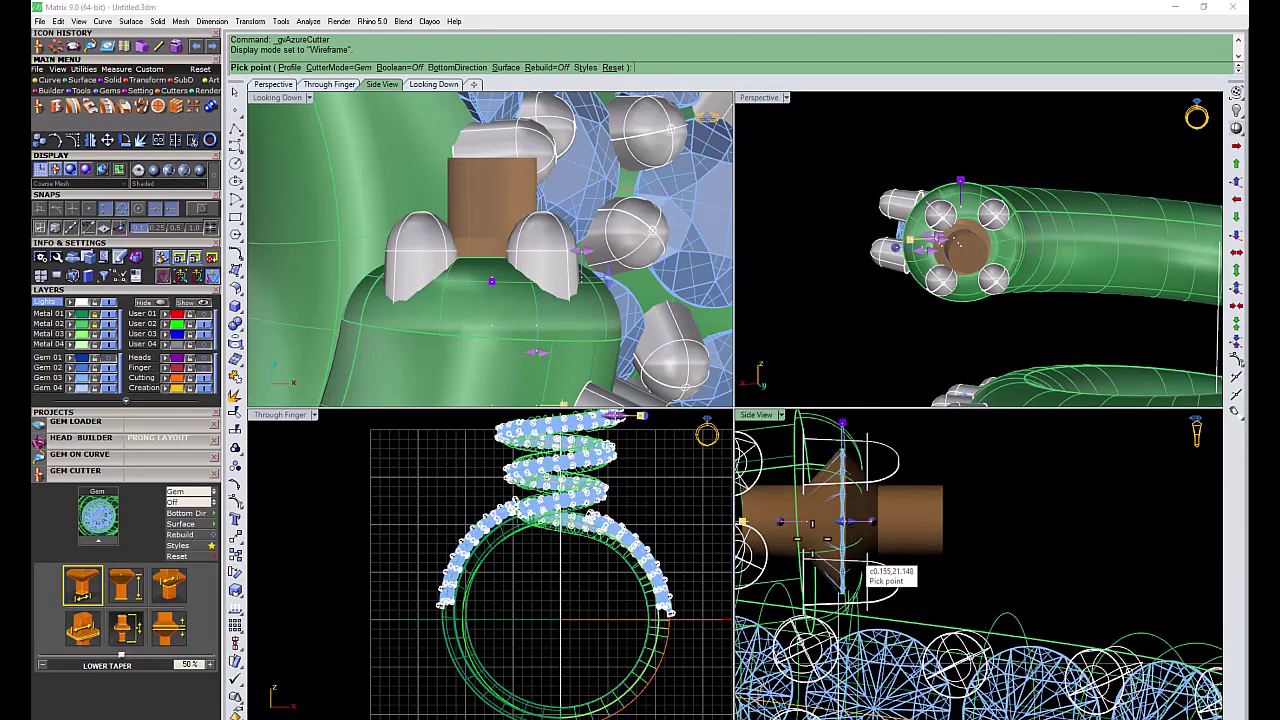
pyautogui.click(124, 630)
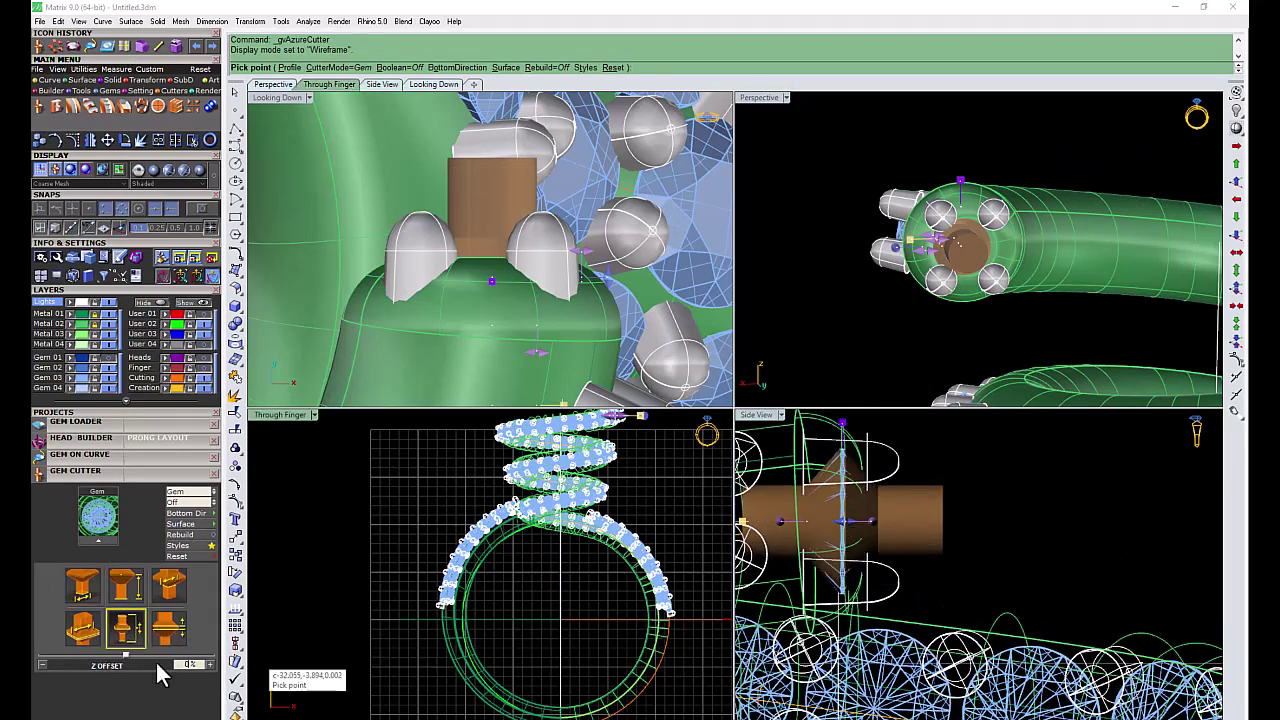
pyautogui.click(170, 630)
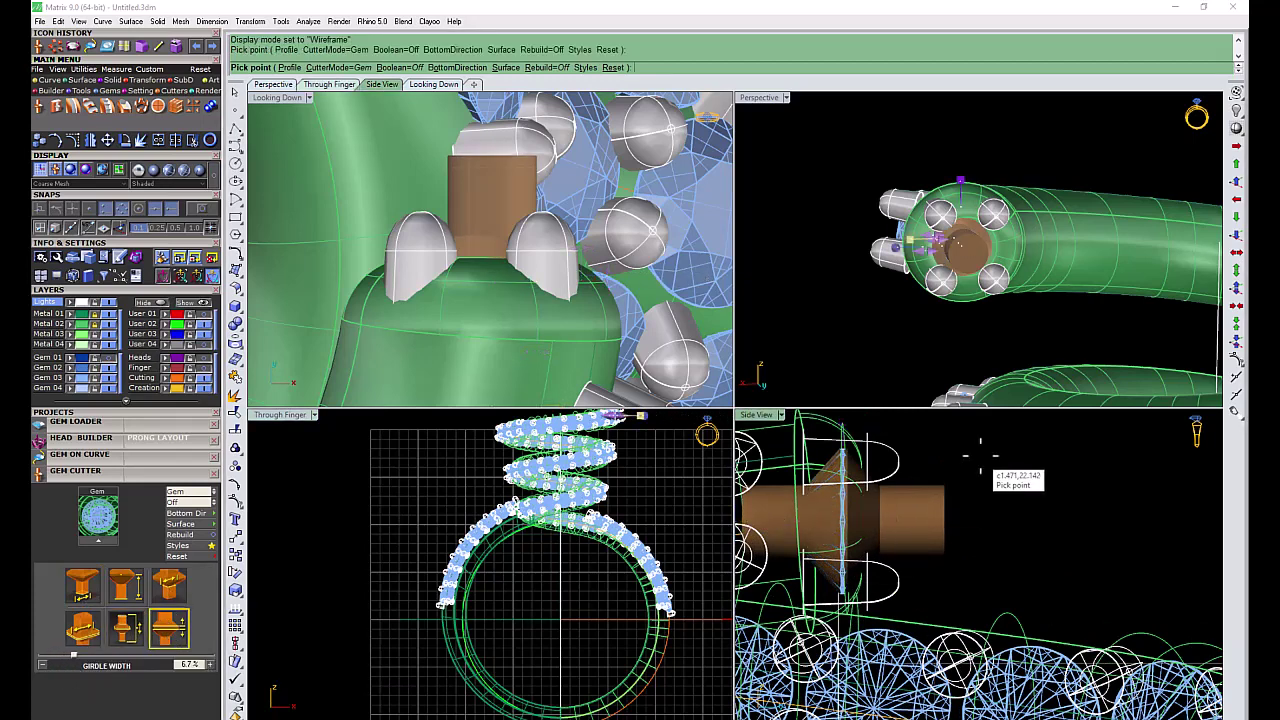
pyautogui.rightClick(923, 484)
pyautogui.moveTo(855, 505); pyautogui.dragTo(868, 510)
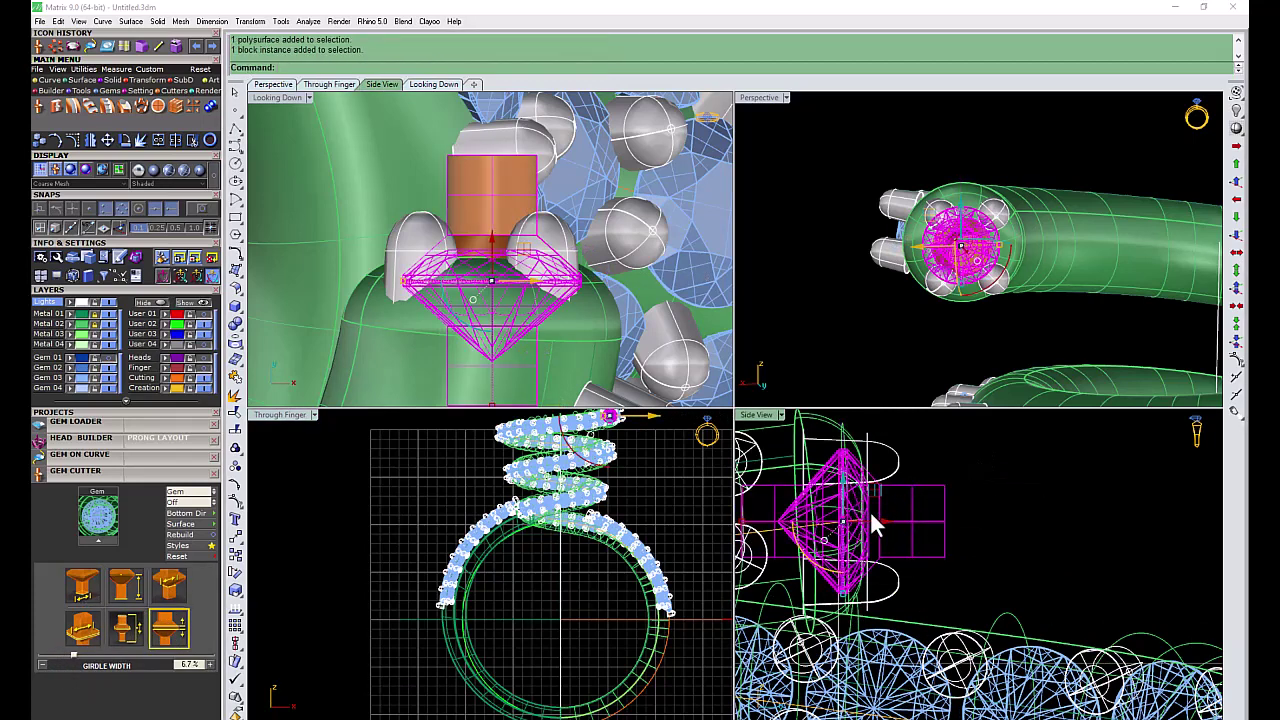
# Step: BooleanDifference the gem cutter from the ring parts to seat the end gem
pyautogui.click(978, 457)
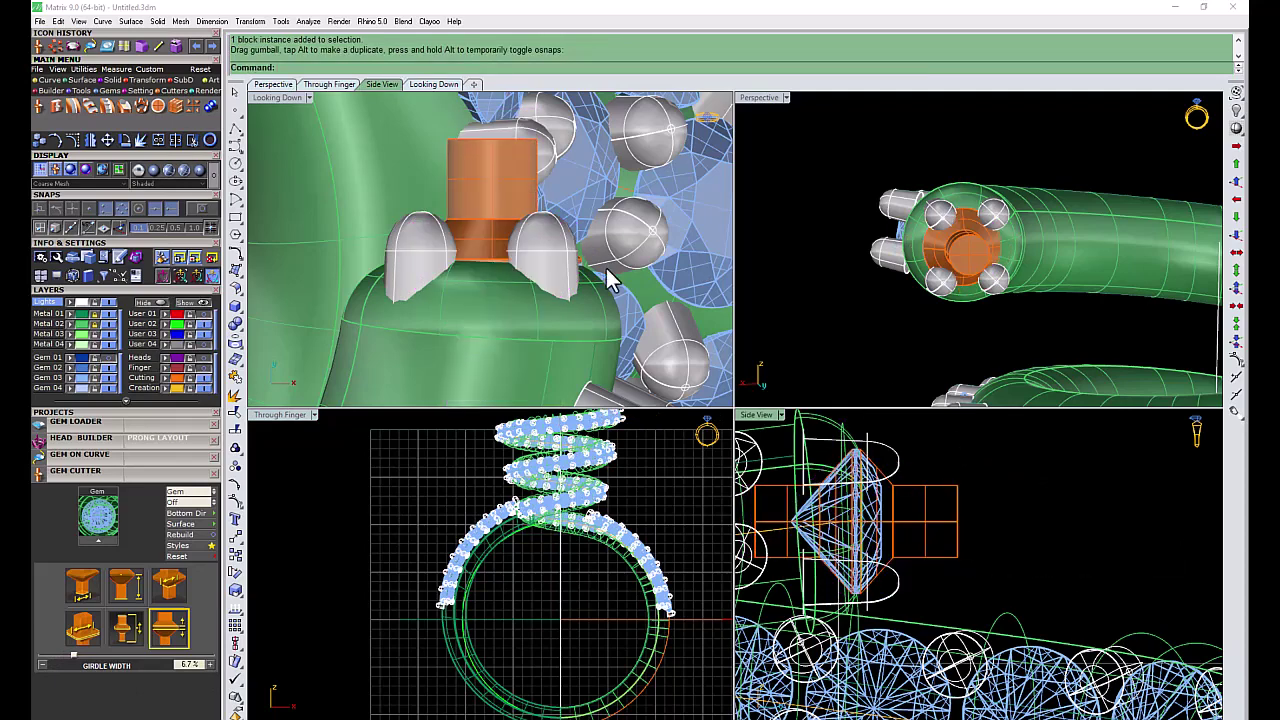
pyautogui.moveTo(900, 260); pyautogui.dragTo(960, 300, button='right')
pyautogui.click(126, 140)
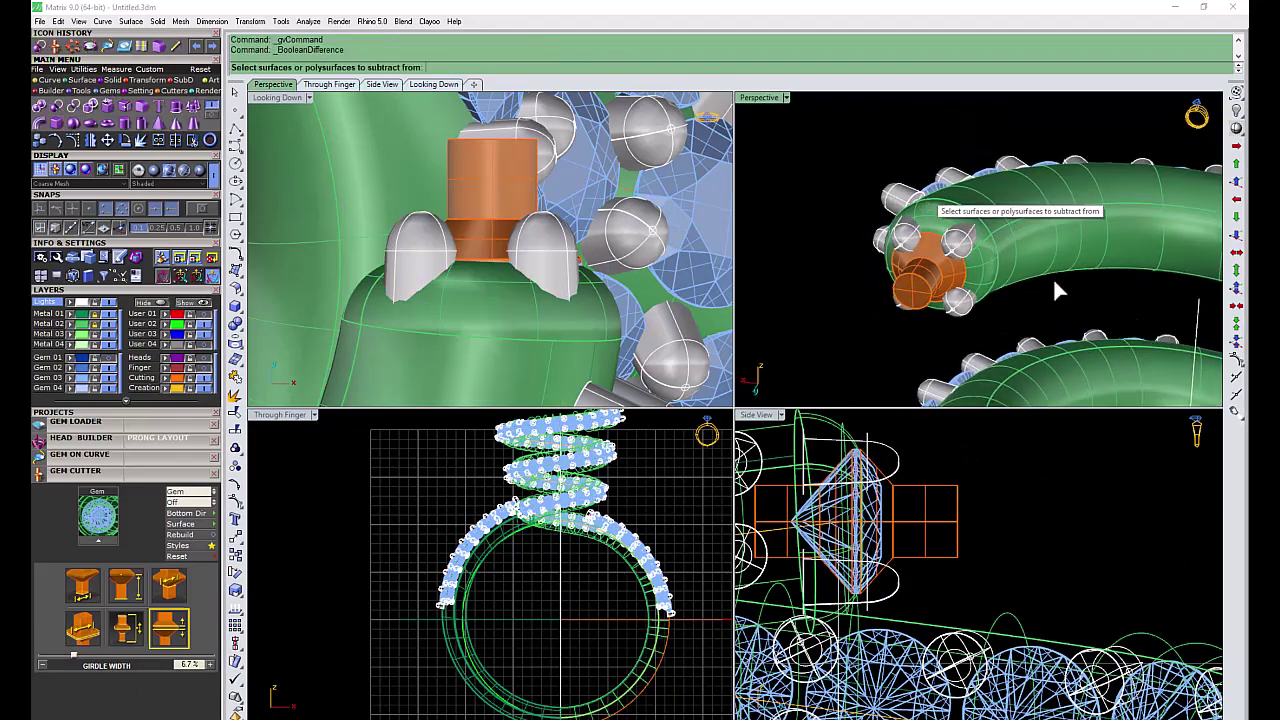
pyautogui.click(94, 323)
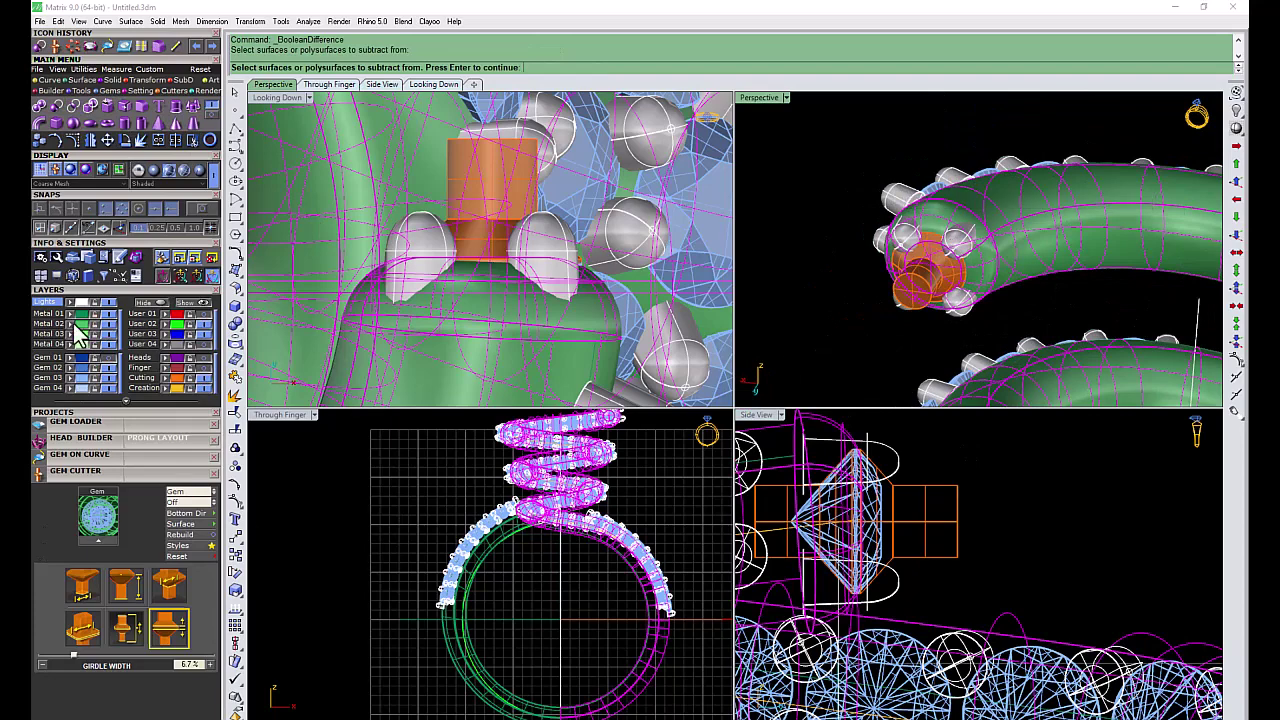
pyautogui.press('Return')
pyautogui.click(869, 238)
pyautogui.press('Return')
pyautogui.scroll(-5, 938, 360)
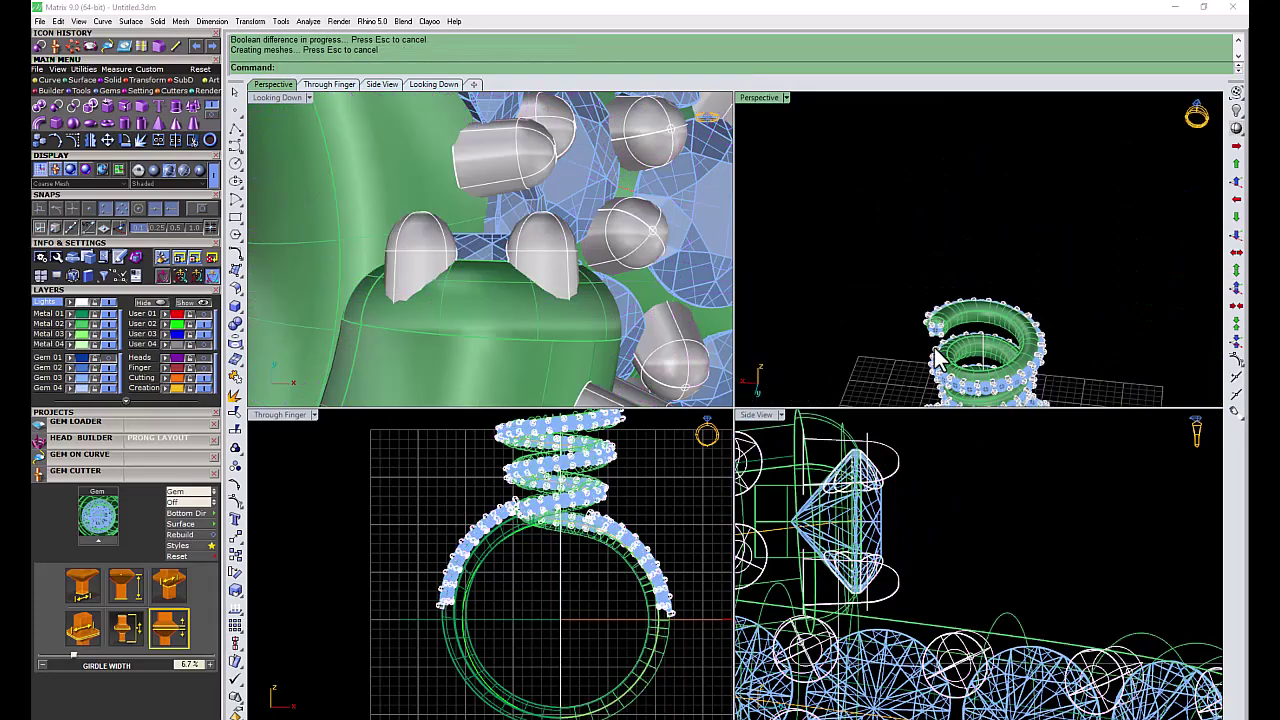
# Step: Turn on the Heads layer so the four-prong centre head shows atop the spiral
pyautogui.click(87, 316)
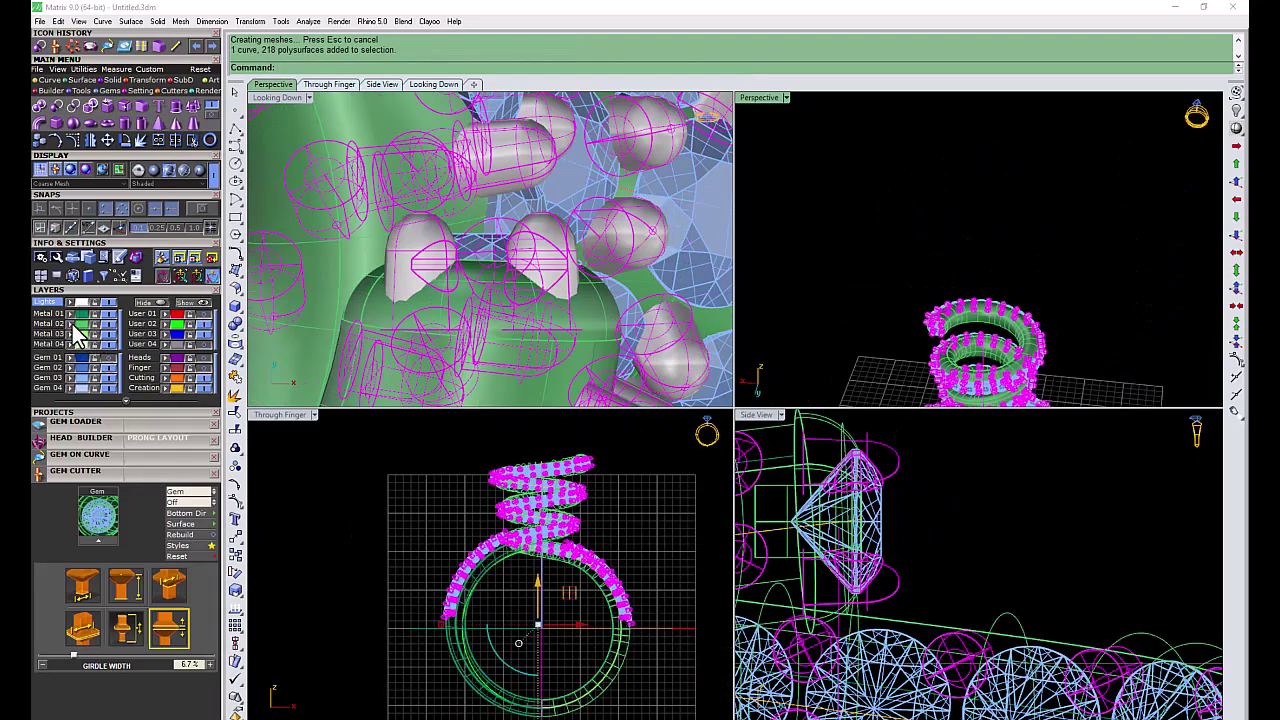
pyautogui.click(167, 387)
pyautogui.doubleClick(765, 97)
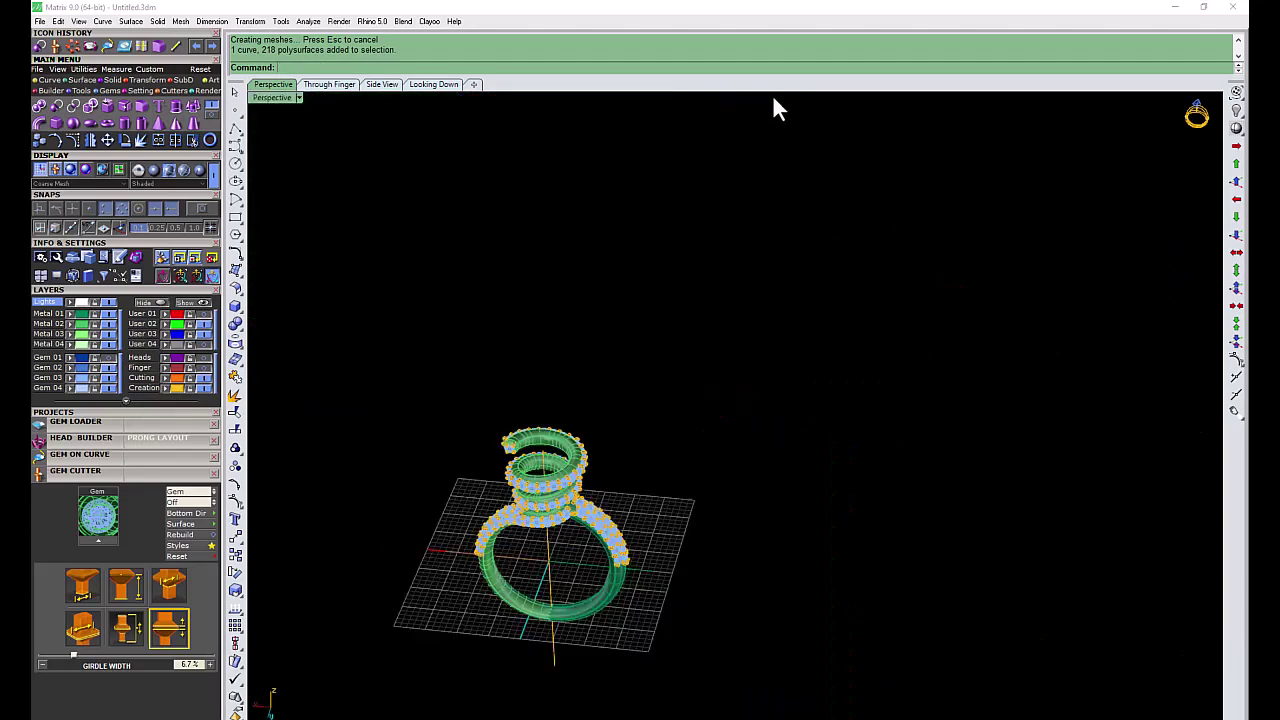
pyautogui.moveTo(542, 589); pyautogui.dragTo(375, 501, button='right')
pyautogui.click(533, 541)
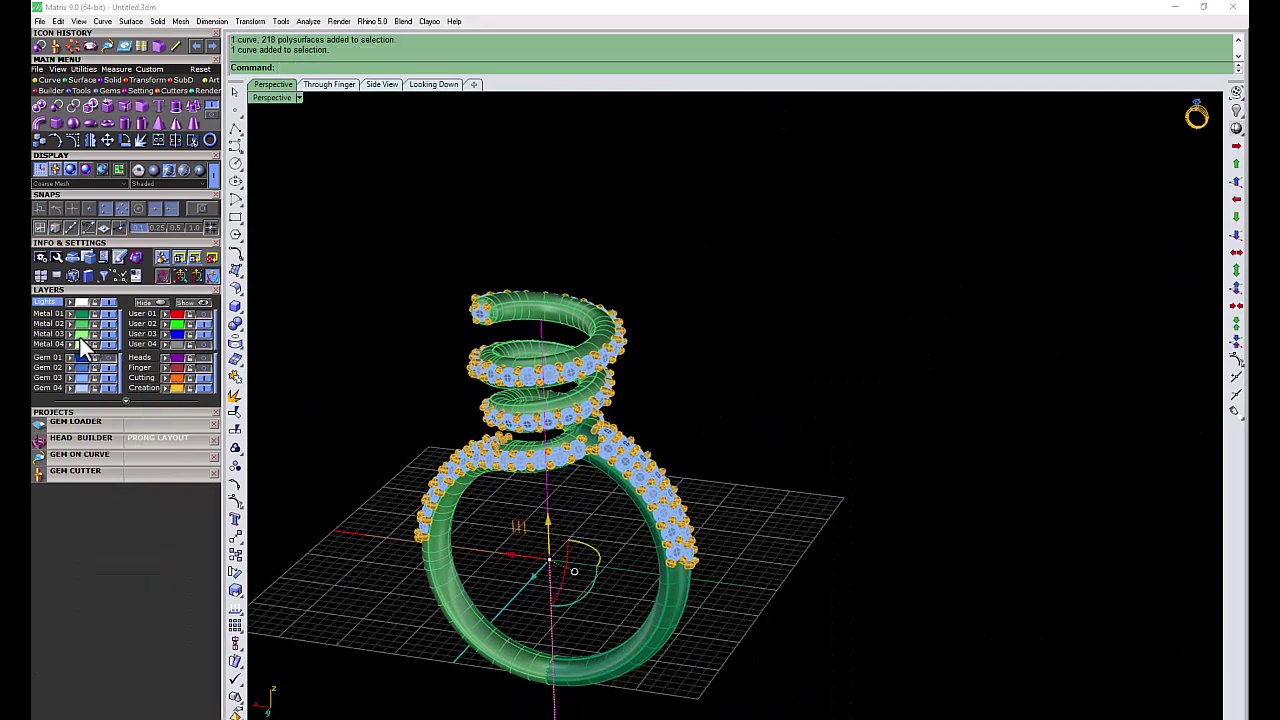
pyautogui.press('Escape')
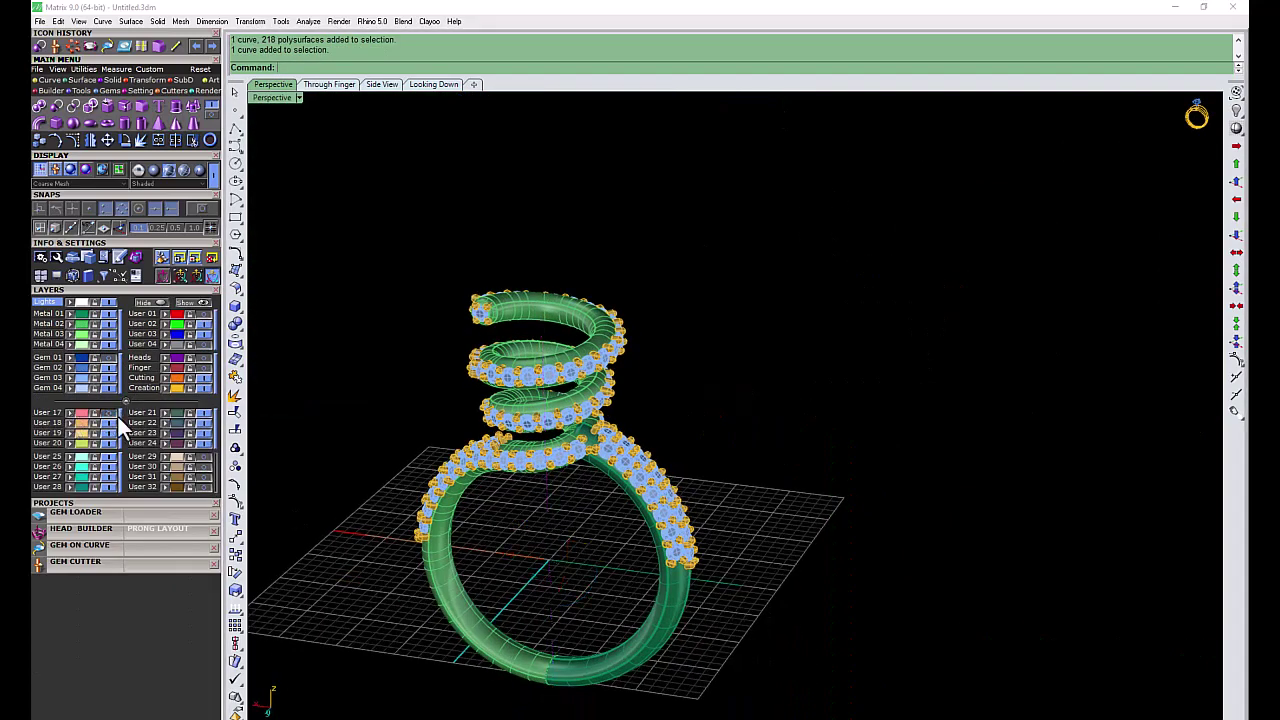
pyautogui.moveTo(516, 486); pyautogui.dragTo(205, 368, button='right')
pyautogui.click(202, 359)
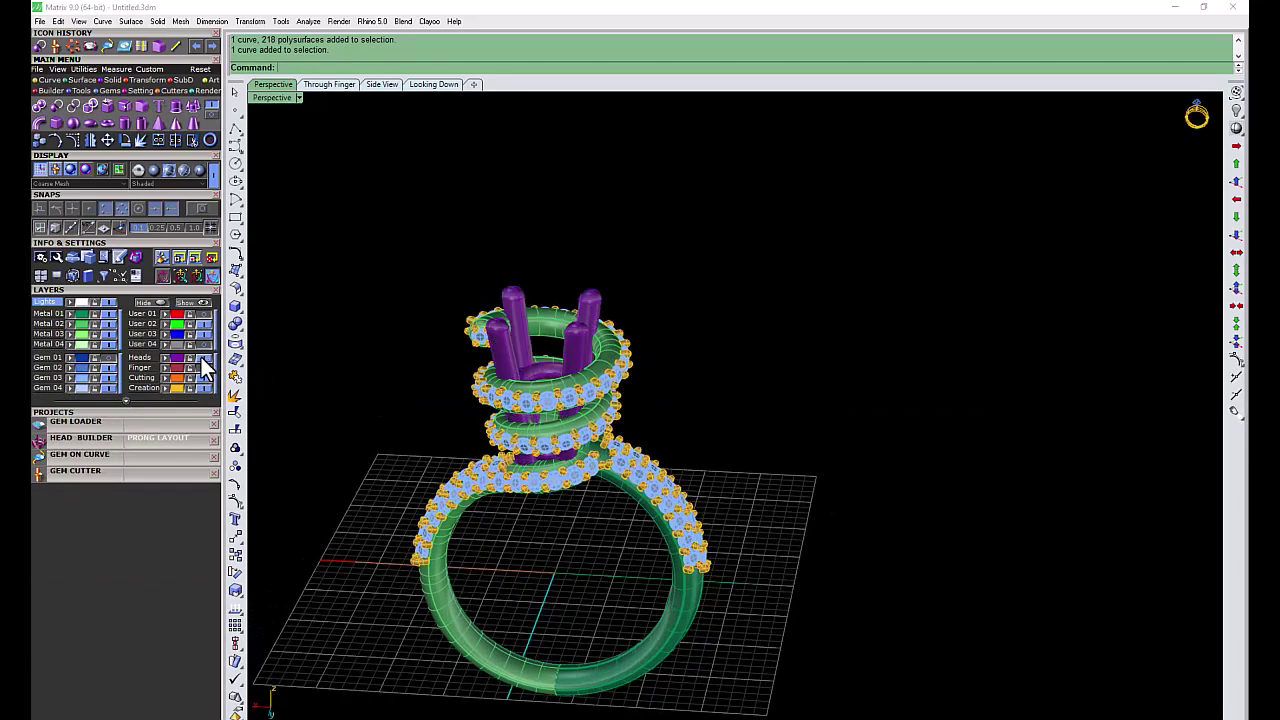
pyautogui.doubleClick(272, 97)
pyautogui.scroll(3, 550, 560)
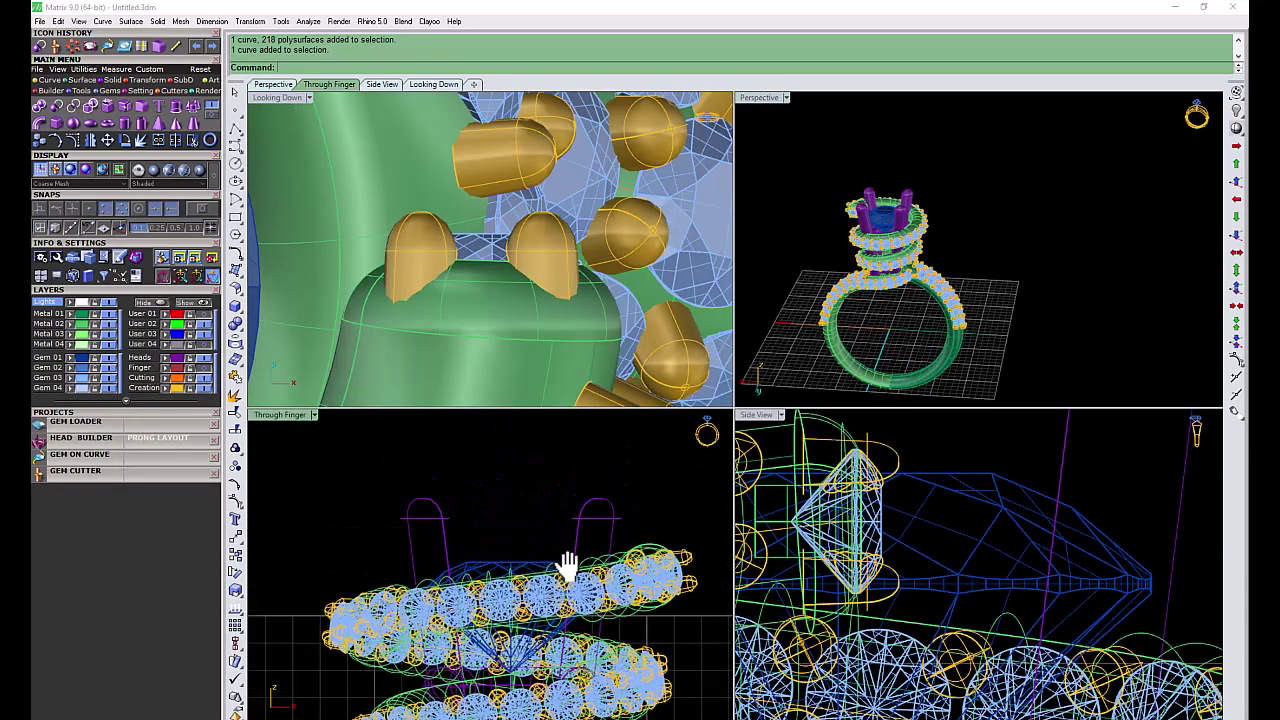
pyautogui.scroll(2, 560, 560)
pyautogui.click(55, 124)
pyautogui.scroll(-5, 378, 580)
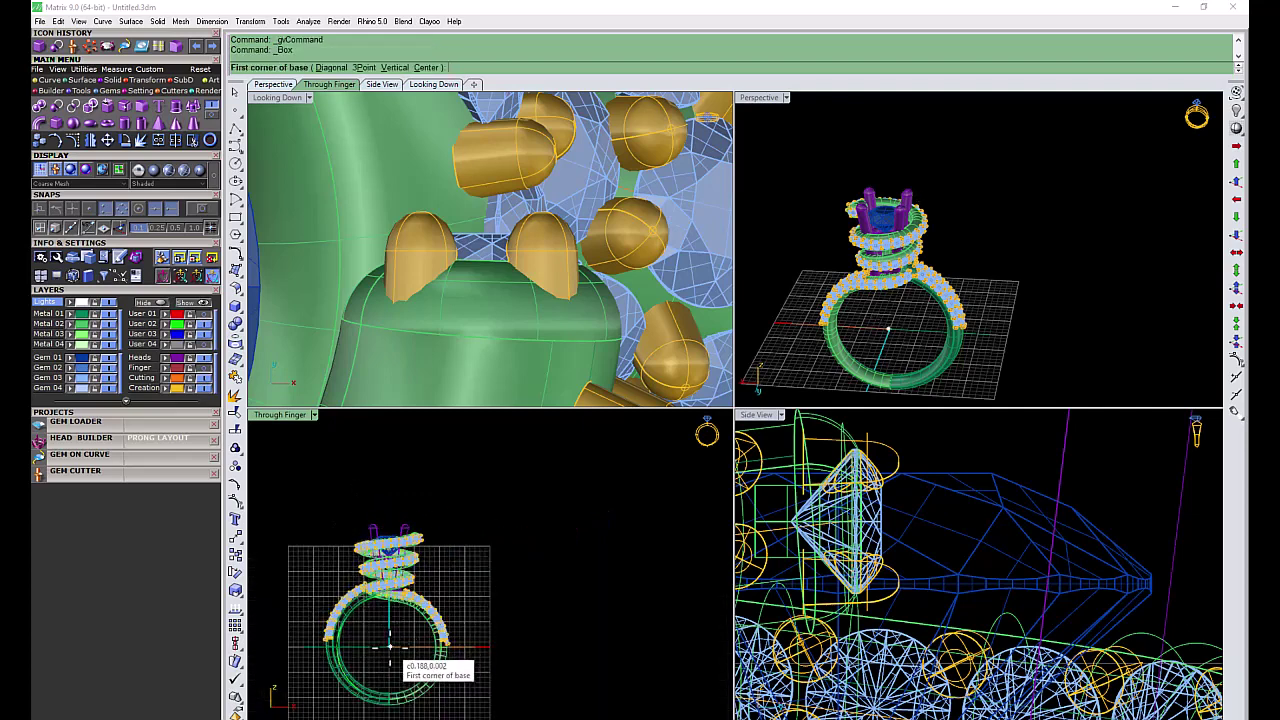
# Step: Draw a box centred on the ring and raise it above the head's prong tops
pyautogui.scroll(4, 390, 648)
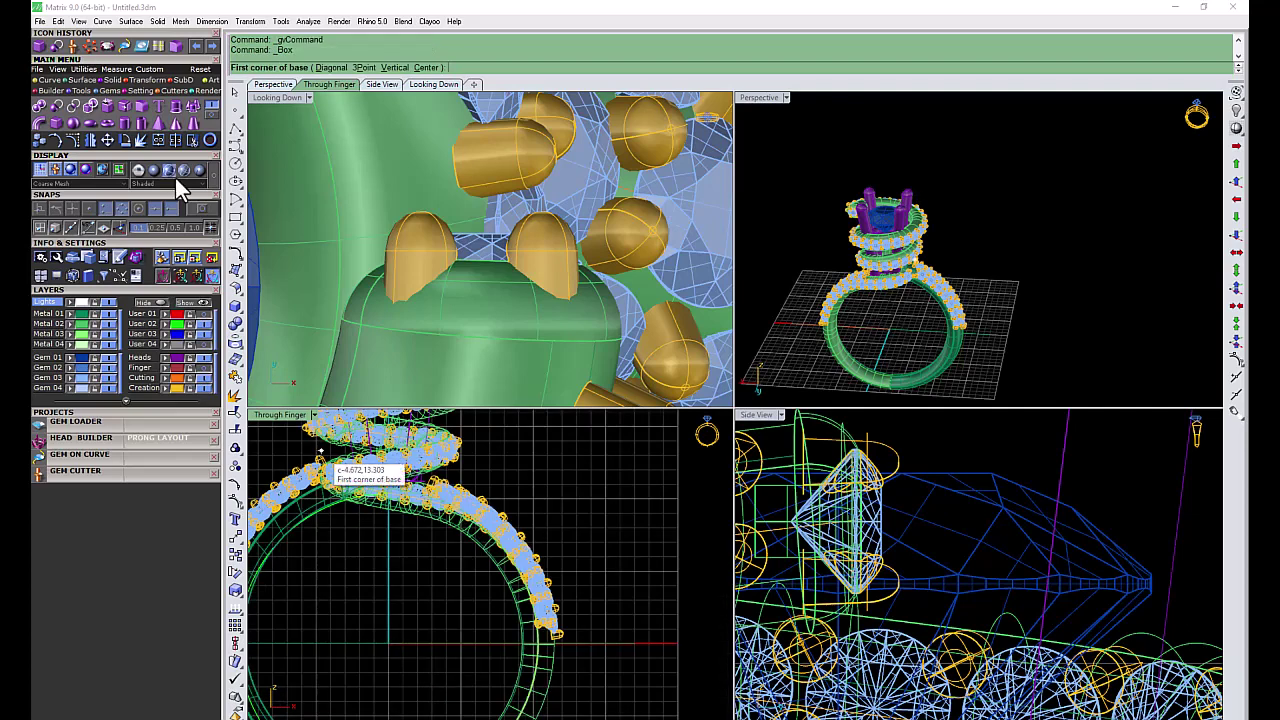
pyautogui.click(583, 572)
pyautogui.scroll(-5, 940, 590)
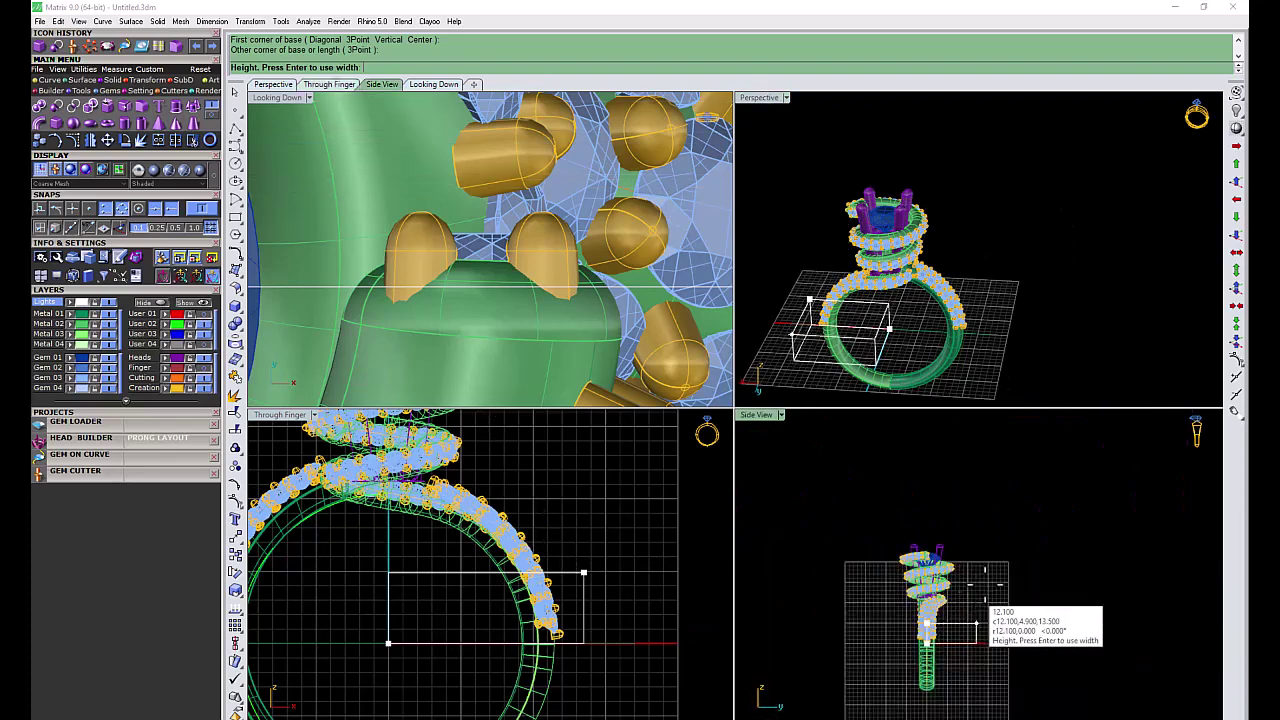
pyautogui.click(974, 637)
pyautogui.press('F3')
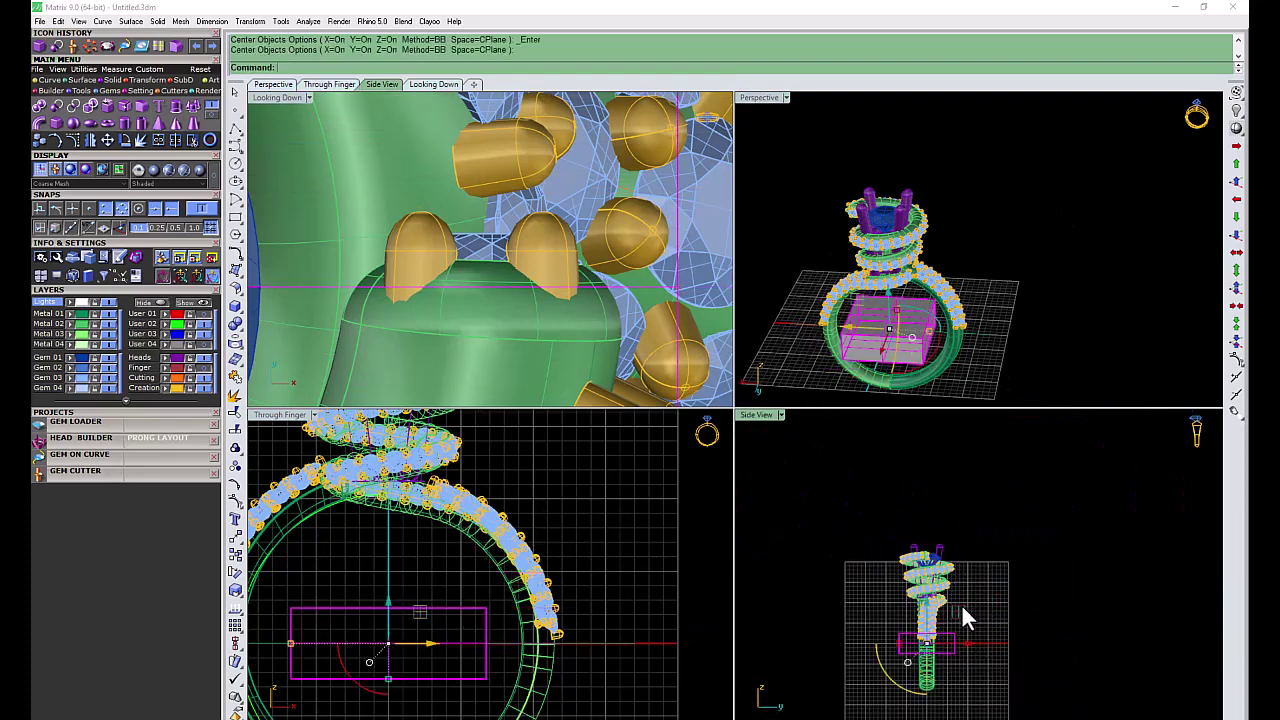
pyautogui.scroll(2, 961, 603)
pyautogui.moveTo(918, 680)
pyautogui.mouseDown()
pyautogui.moveTo(935, 516)
pyautogui.moveTo(929, 530)
pyautogui.mouseUp()
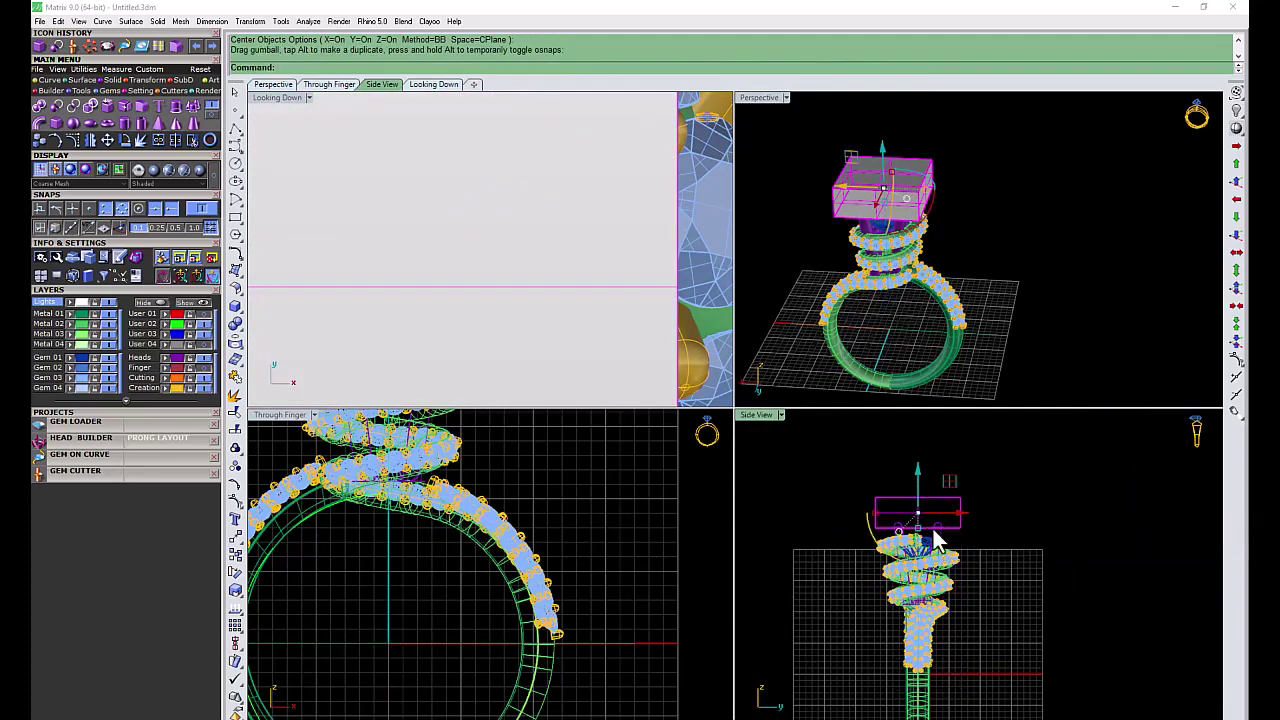
pyautogui.scroll(1, 928, 545)
# Step: BooleanDifference the box from both centre-head prongs, redoing it after an undo
pyautogui.click(405, 493)
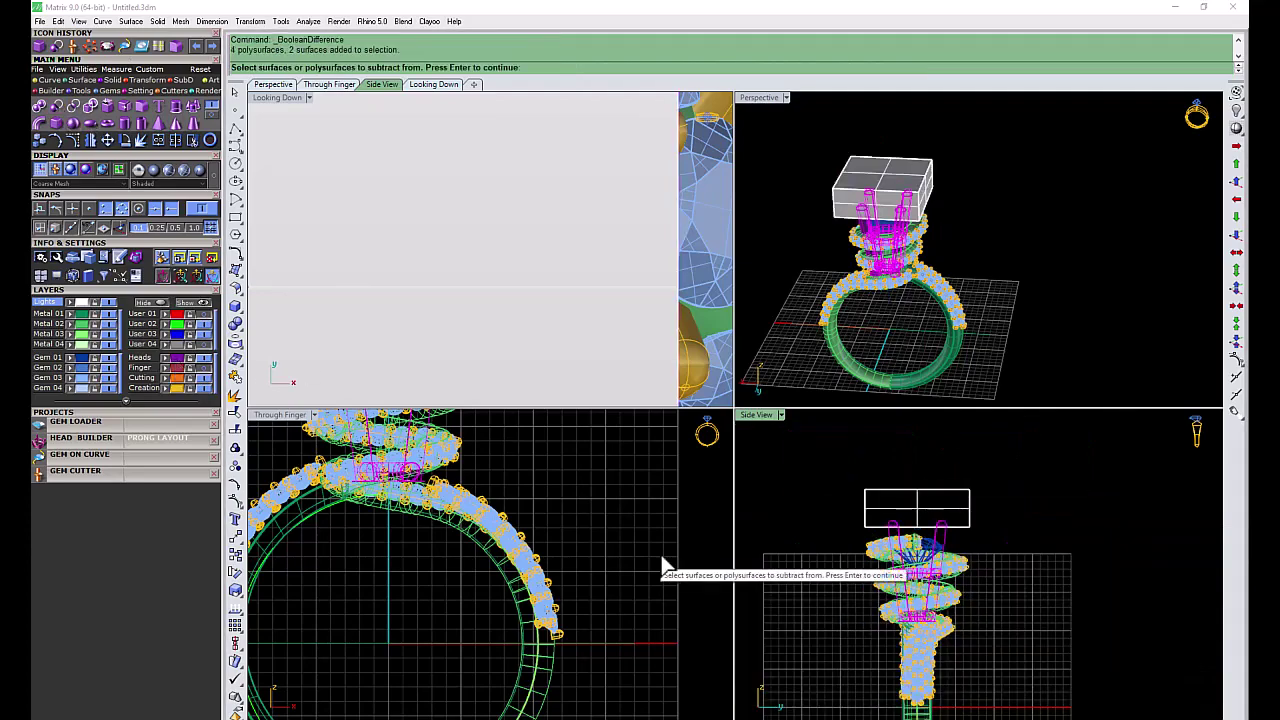
pyautogui.press('Return')
pyautogui.click(968, 494)
pyautogui.press('Return')
pyautogui.scroll(5, 912, 225)
pyautogui.scroll(-5, 912, 225)
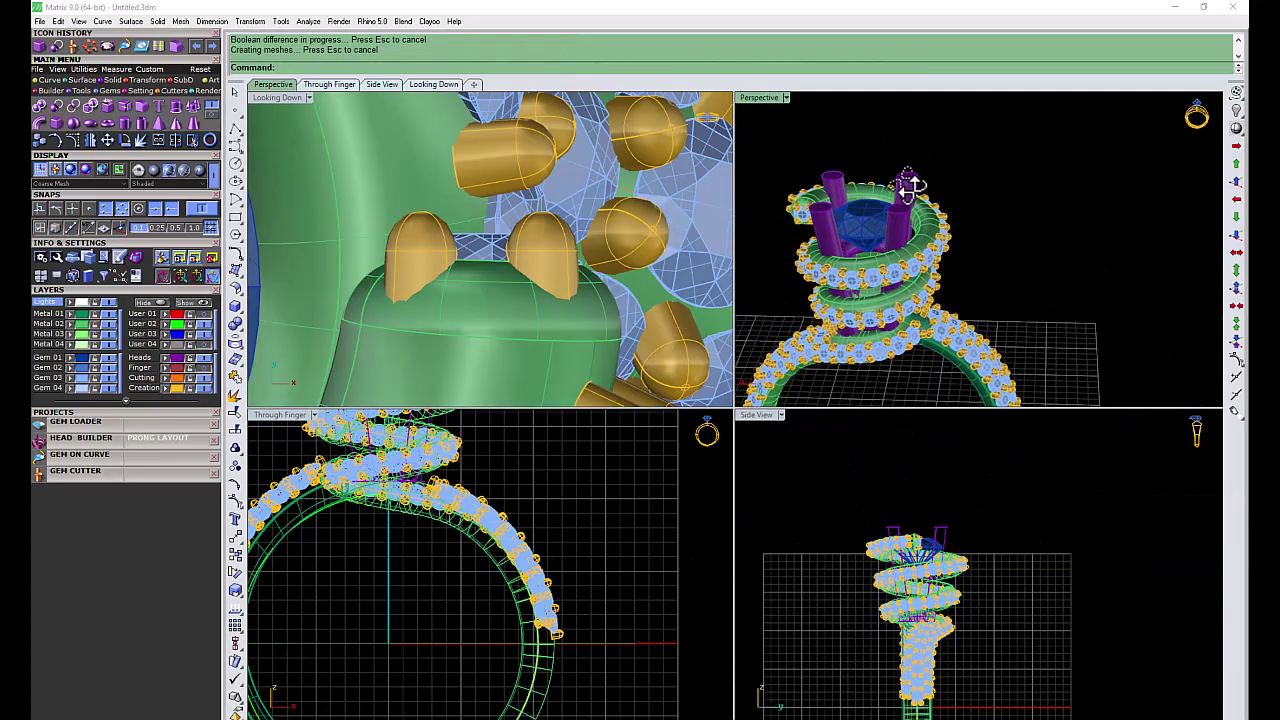
pyautogui.hotkey('ctrl', 'z')
pyautogui.click(927, 471)
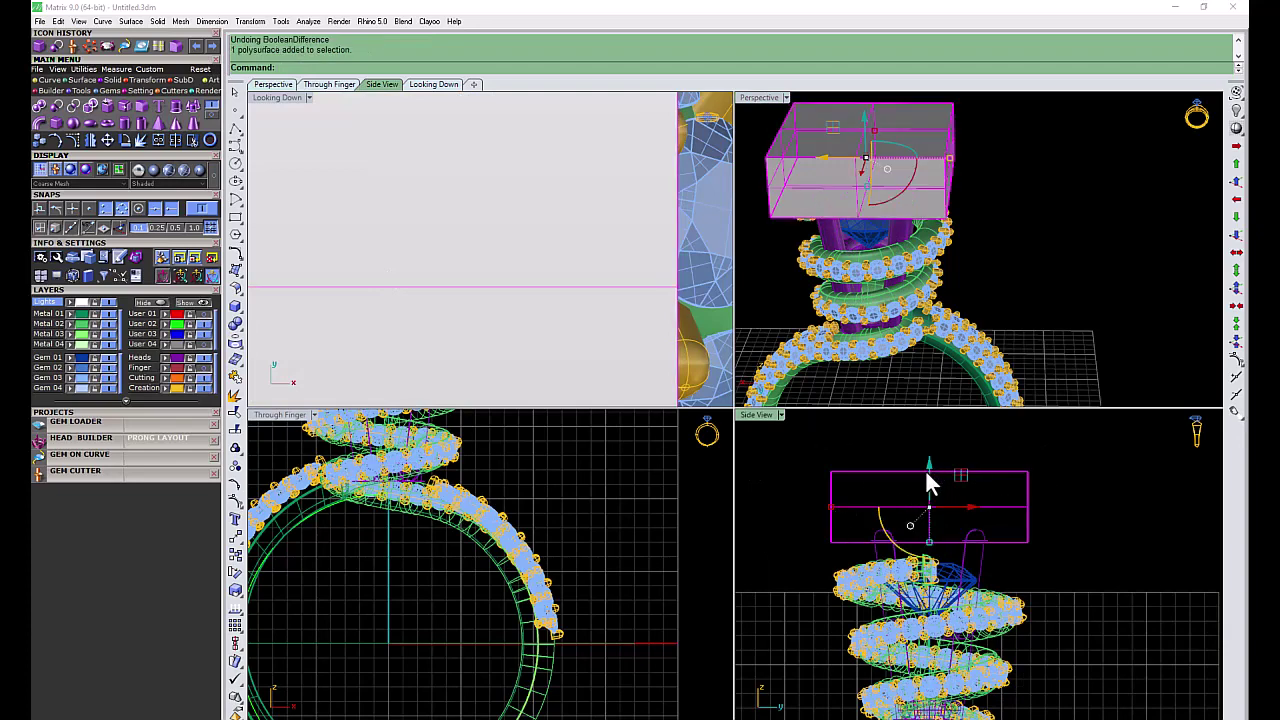
pyautogui.click(1060, 506)
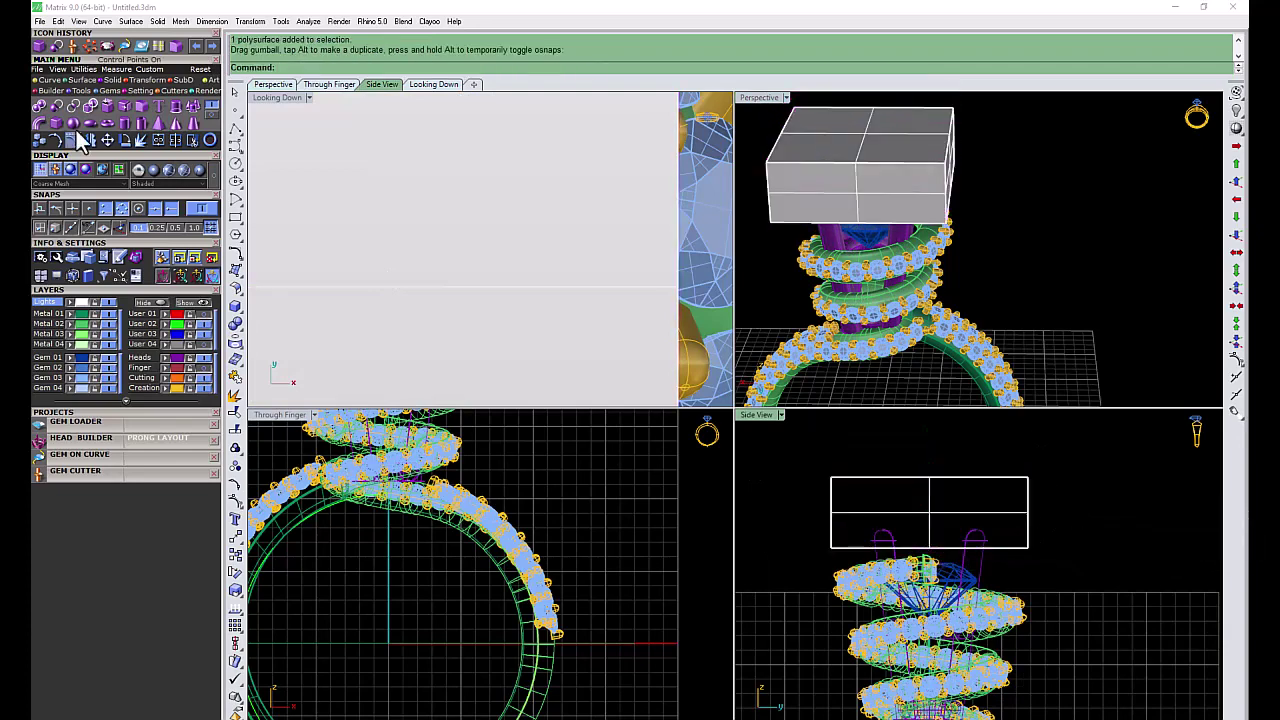
pyautogui.moveTo(1086, 560); pyautogui.dragTo(1014, 529)
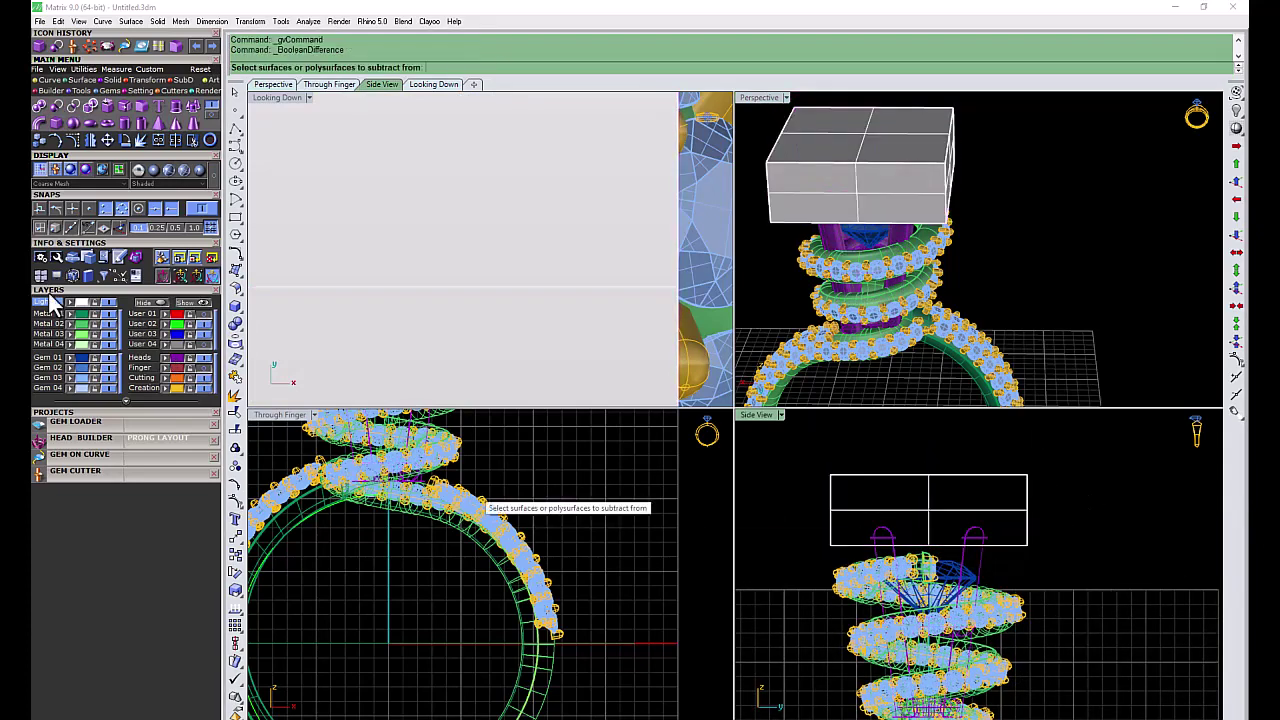
pyautogui.press('Return')
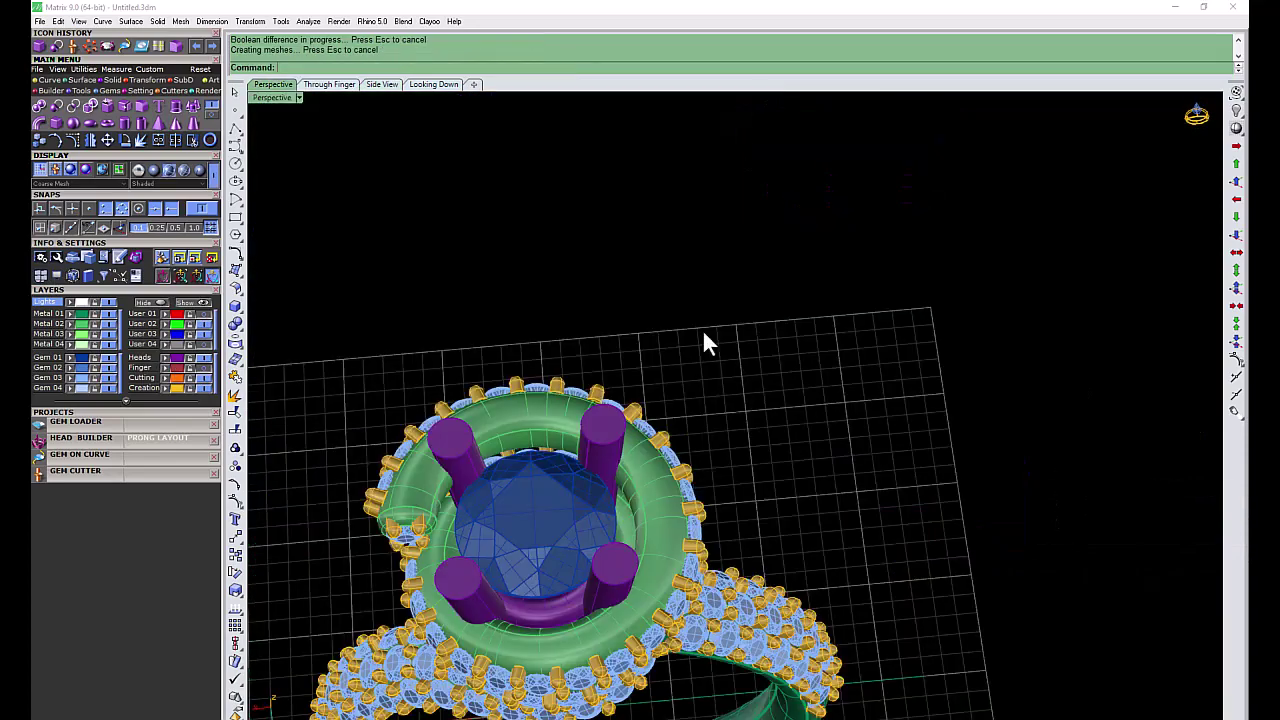
# Step: Hide the centre diamond, select the small gem and move it onto a prong top
pyautogui.scroll(5, 544, 512)
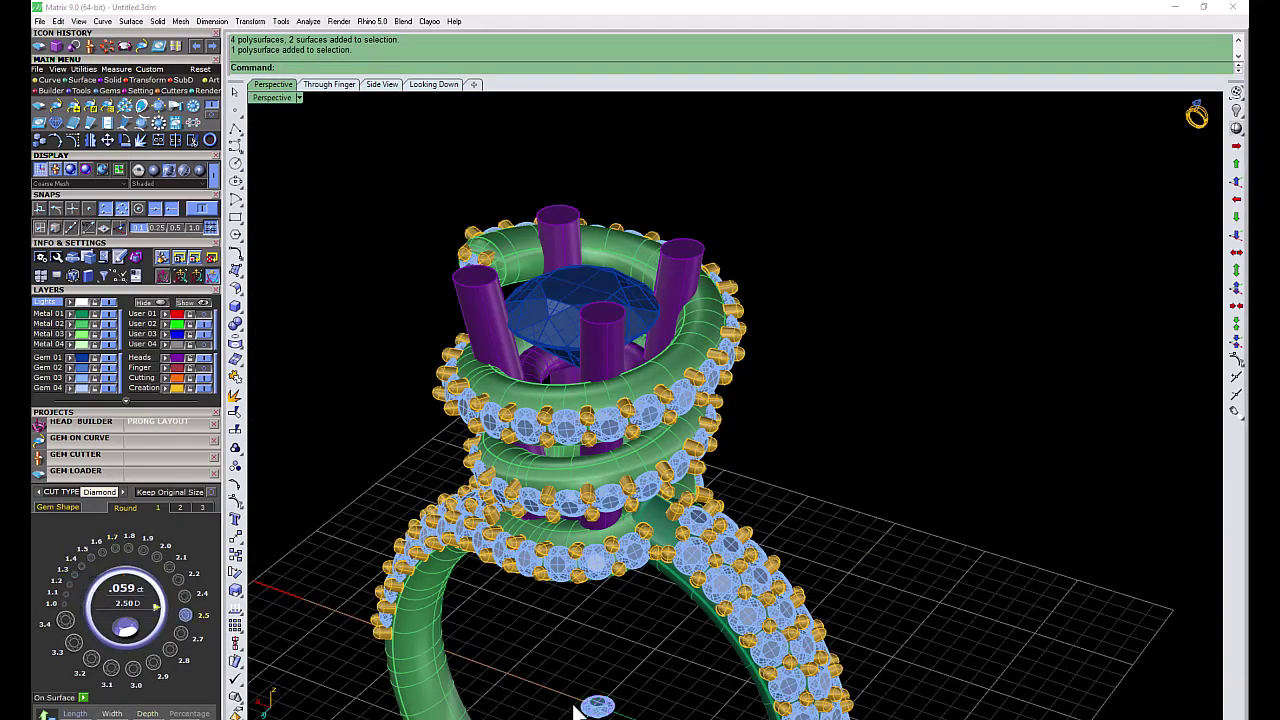
pyautogui.moveTo(686, 240); pyautogui.dragTo(500, 366, button='right')
pyautogui.scroll(3, 629, 508)
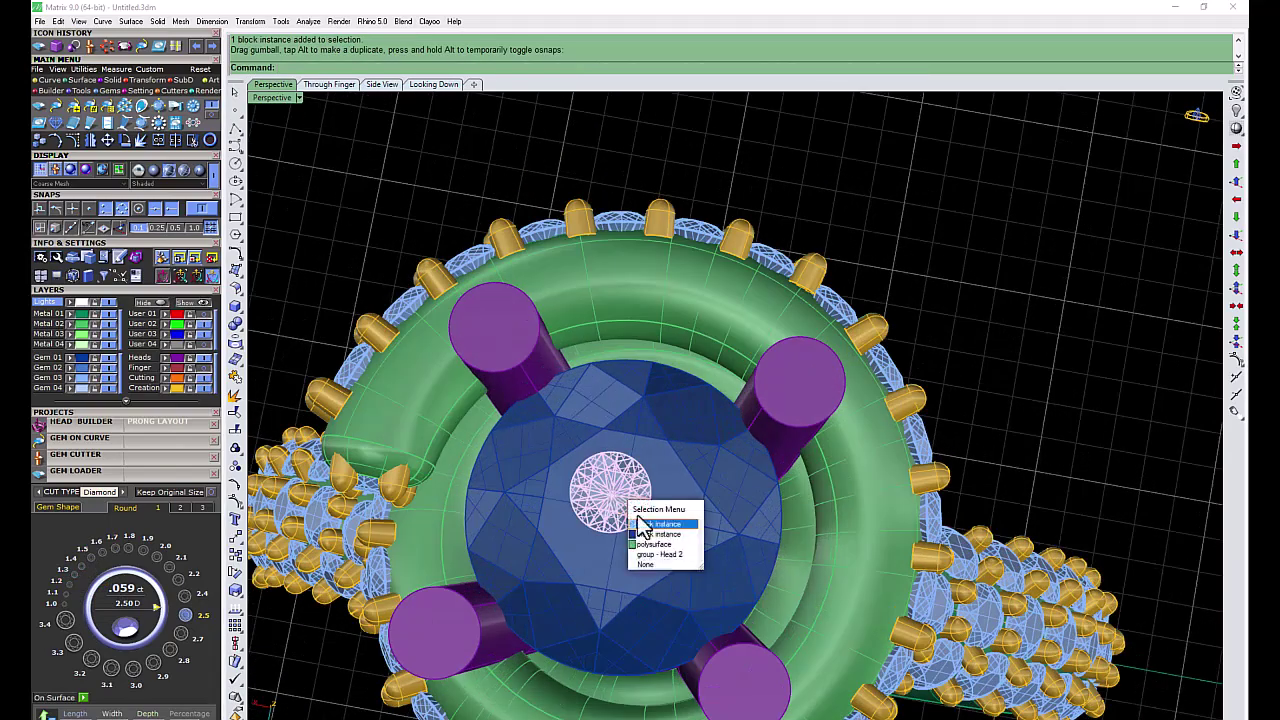
pyautogui.press('Delete')
pyautogui.click(632, 492)
pyautogui.click(660, 514)
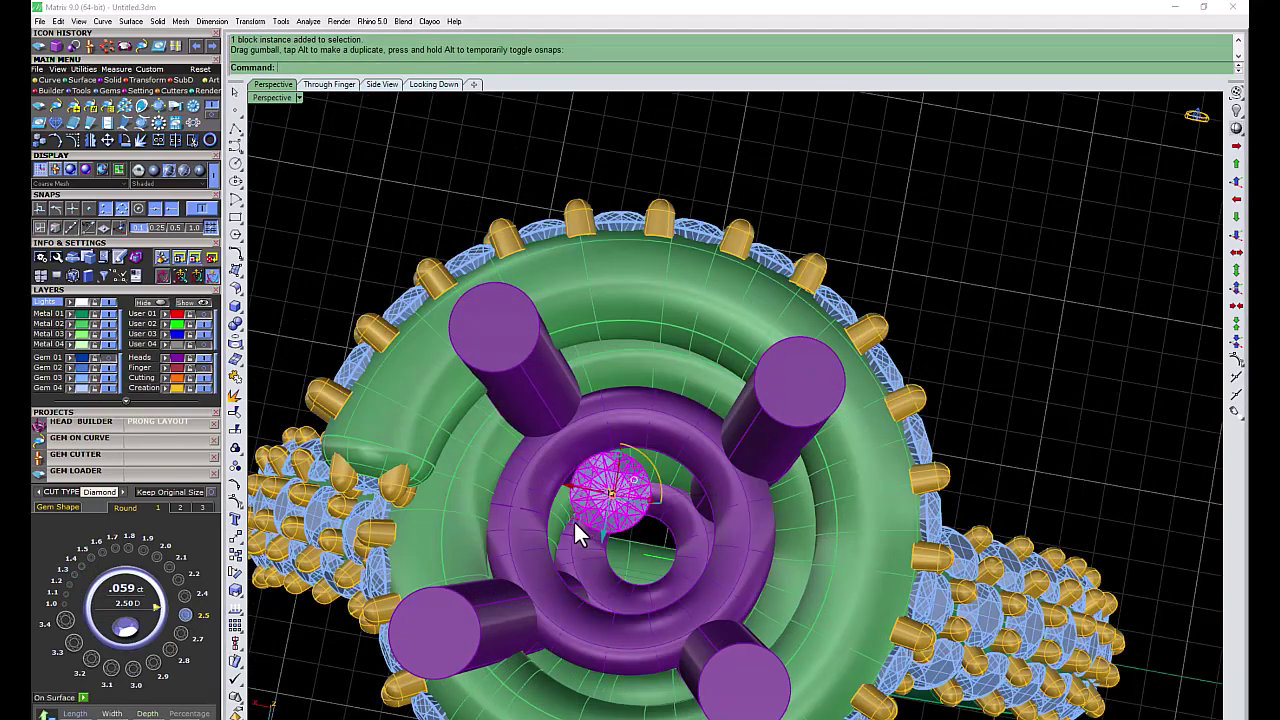
pyautogui.moveTo(573, 519)
pyautogui.mouseDown()
pyautogui.moveTo(572, 607)
pyautogui.moveTo(505, 642)
pyautogui.mouseUp()
pyautogui.moveTo(505, 642); pyautogui.dragTo(654, 505, button='right')
pyautogui.scroll(-3, 654, 505)
pyautogui.moveTo(516, 554); pyautogui.dragTo(446, 562)
pyautogui.hotkey('ctrl', 'm')
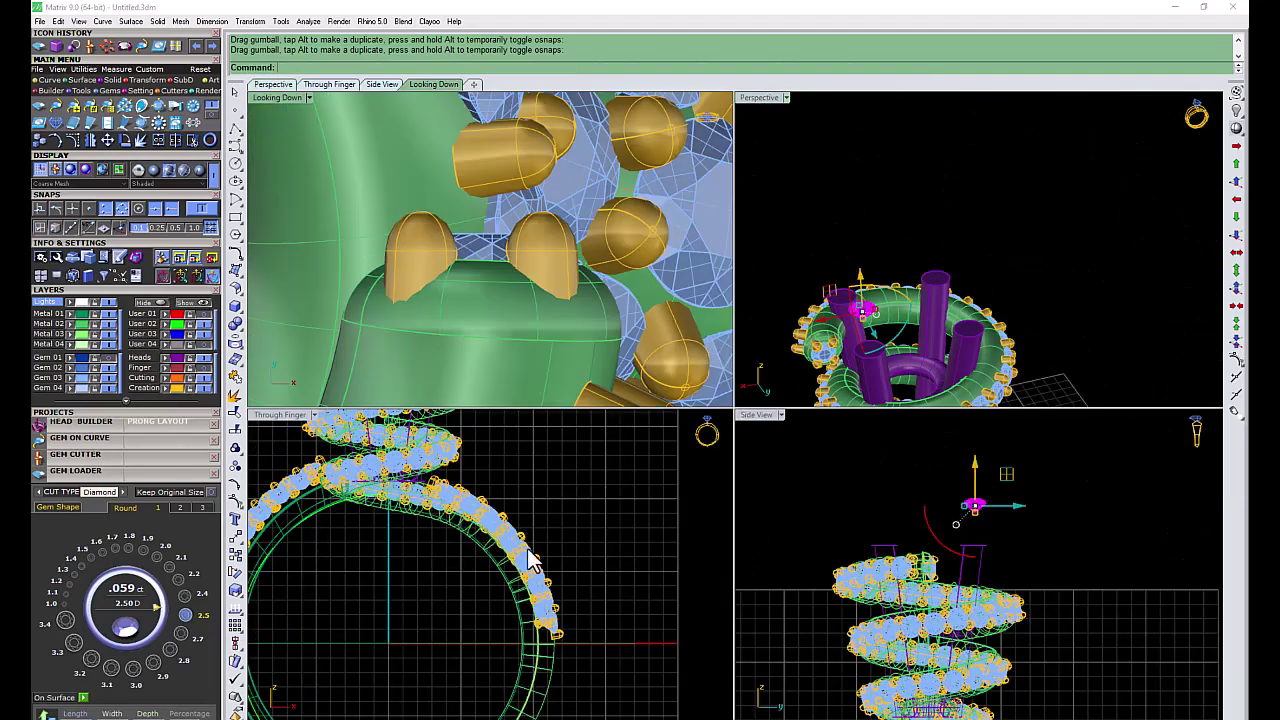
pyautogui.scroll(3, 433, 541)
pyautogui.moveTo(490, 636); pyautogui.dragTo(529, 622)
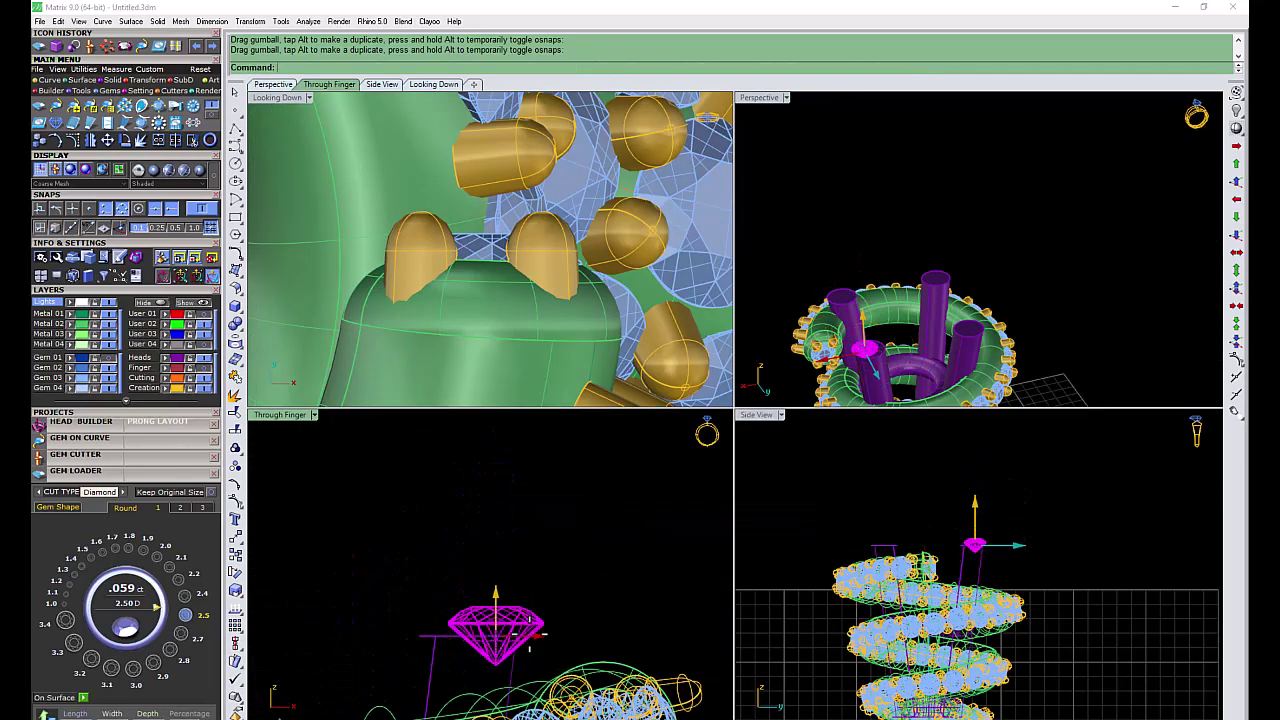
# Step: Rotate the gem -90° upright, resize it to 2.40 mm, and lower it into the prong
pyautogui.scroll(3, 490, 658)
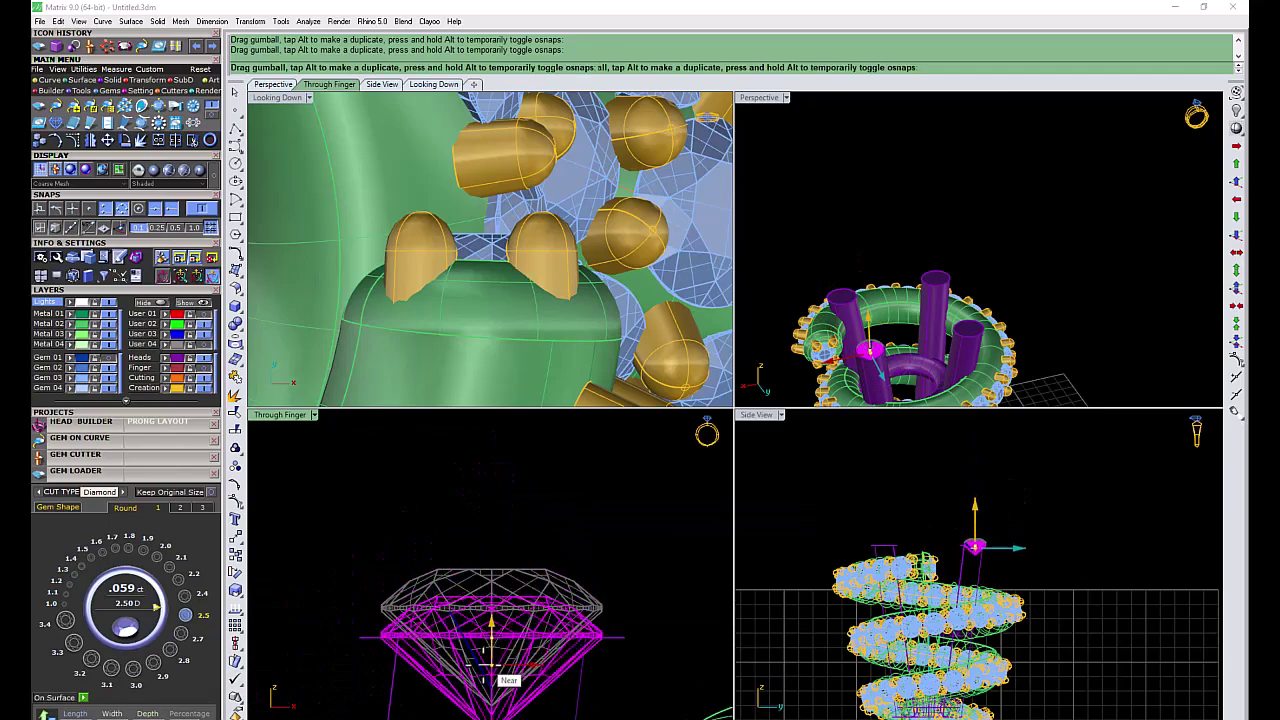
pyautogui.scroll(3, 890, 365)
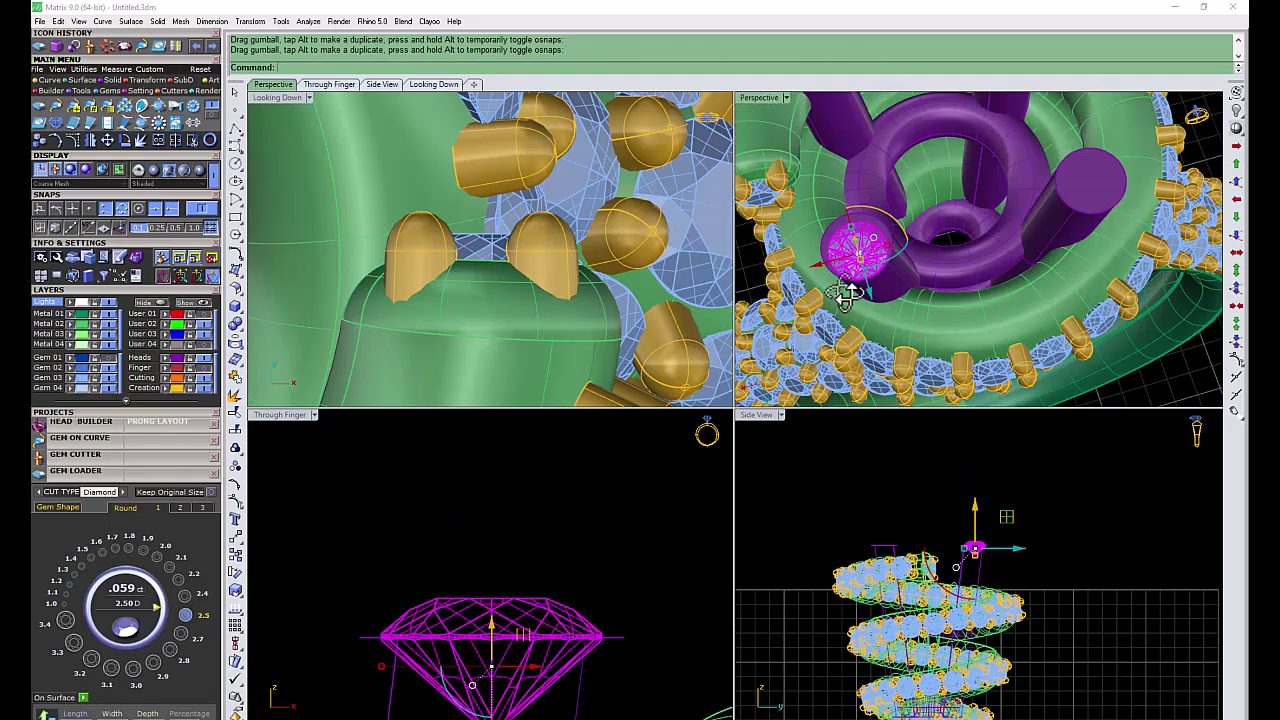
pyautogui.moveTo(848, 298); pyautogui.dragTo(860, 294)
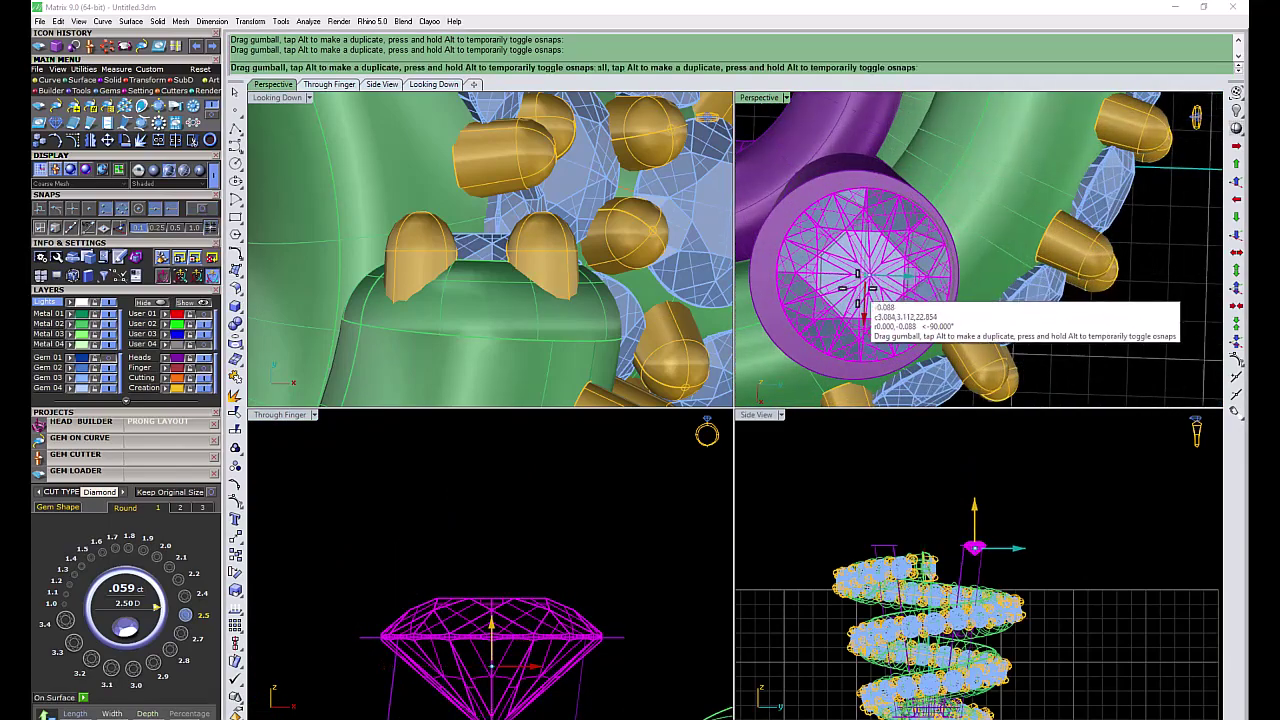
pyautogui.click(184, 594)
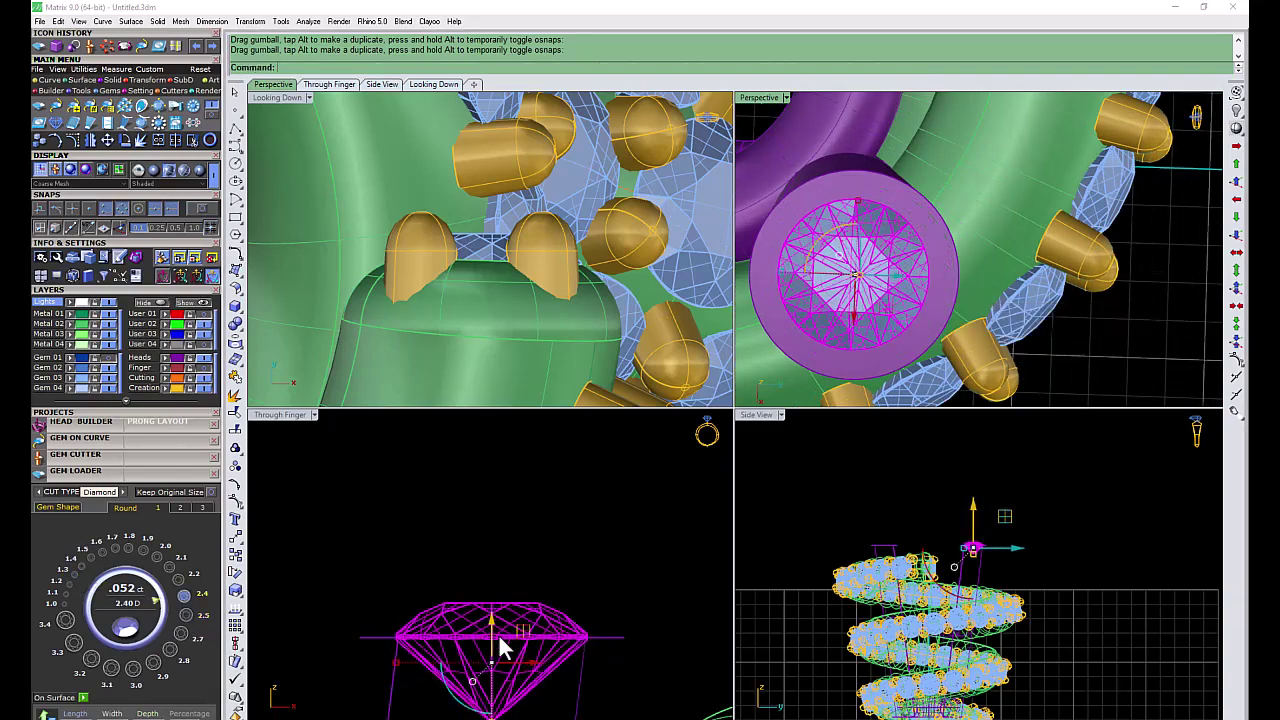
pyautogui.scroll(-2, 500, 580)
pyautogui.moveTo(506, 548); pyautogui.dragTo(1003, 320)
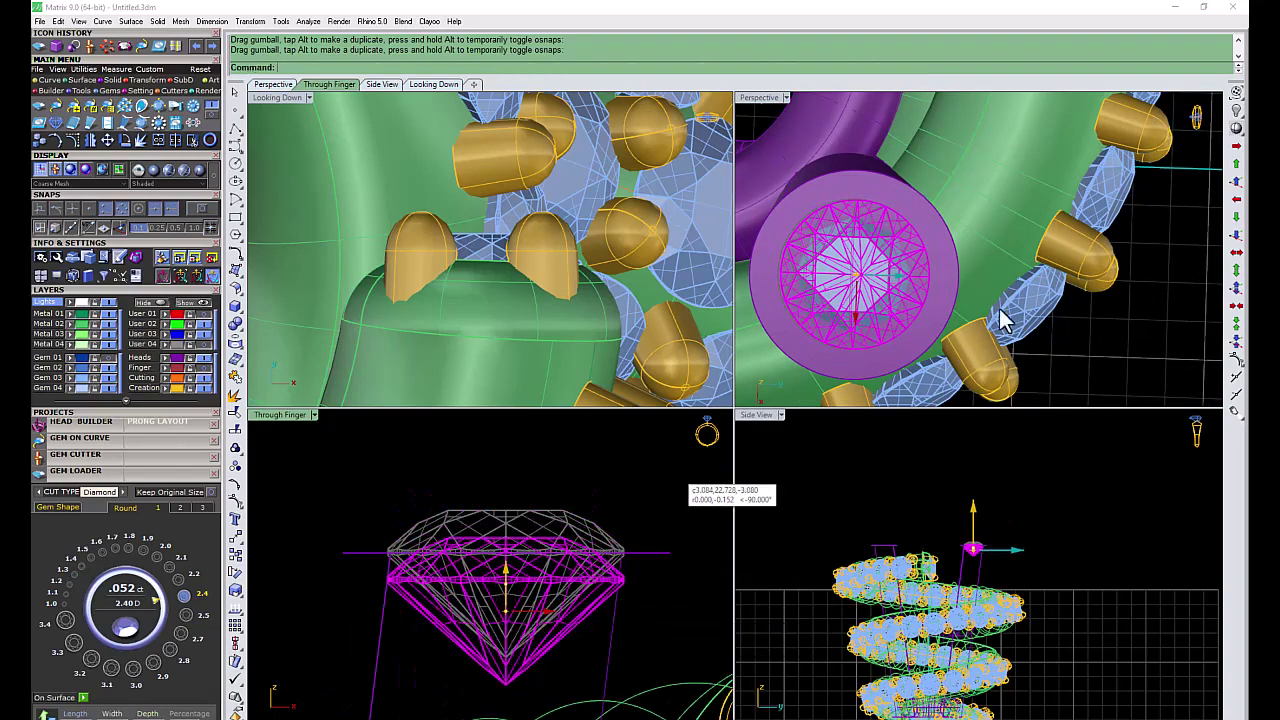
pyautogui.moveTo(1047, 360); pyautogui.dragTo(960, 330, button='right')
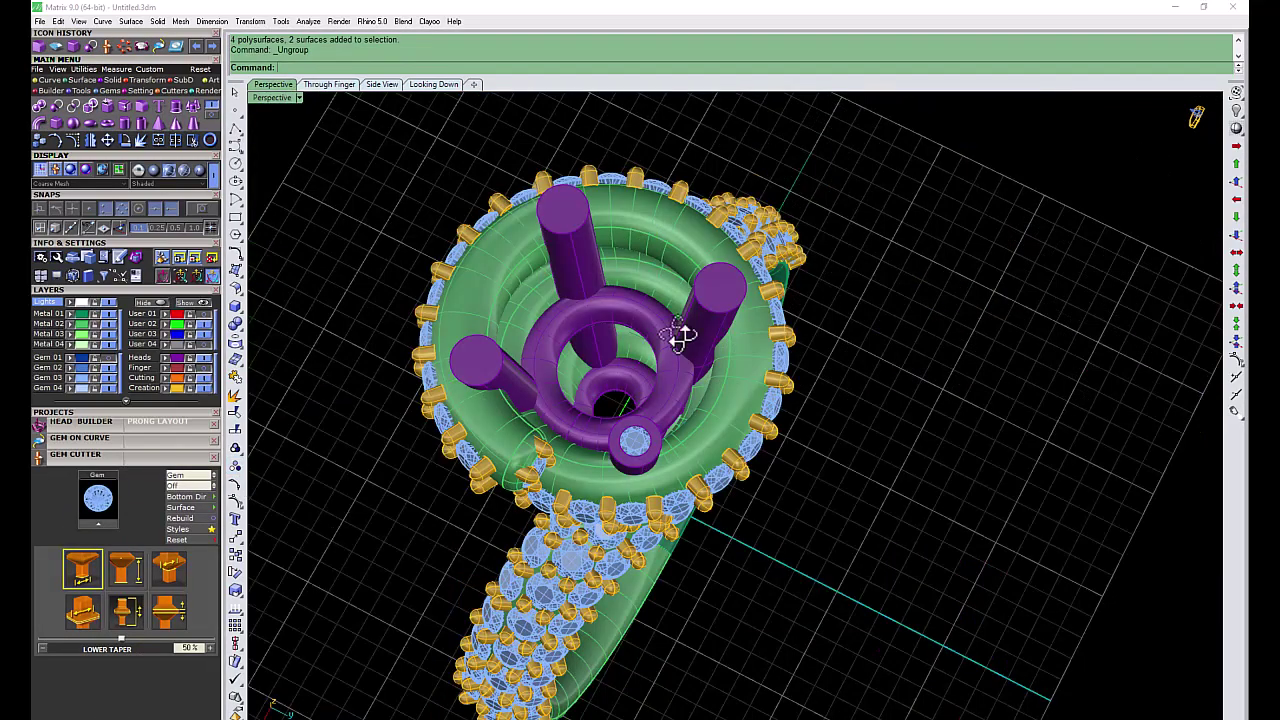
# Step: Delete the two extra prongs around the centre head
pyautogui.click(793, 316)
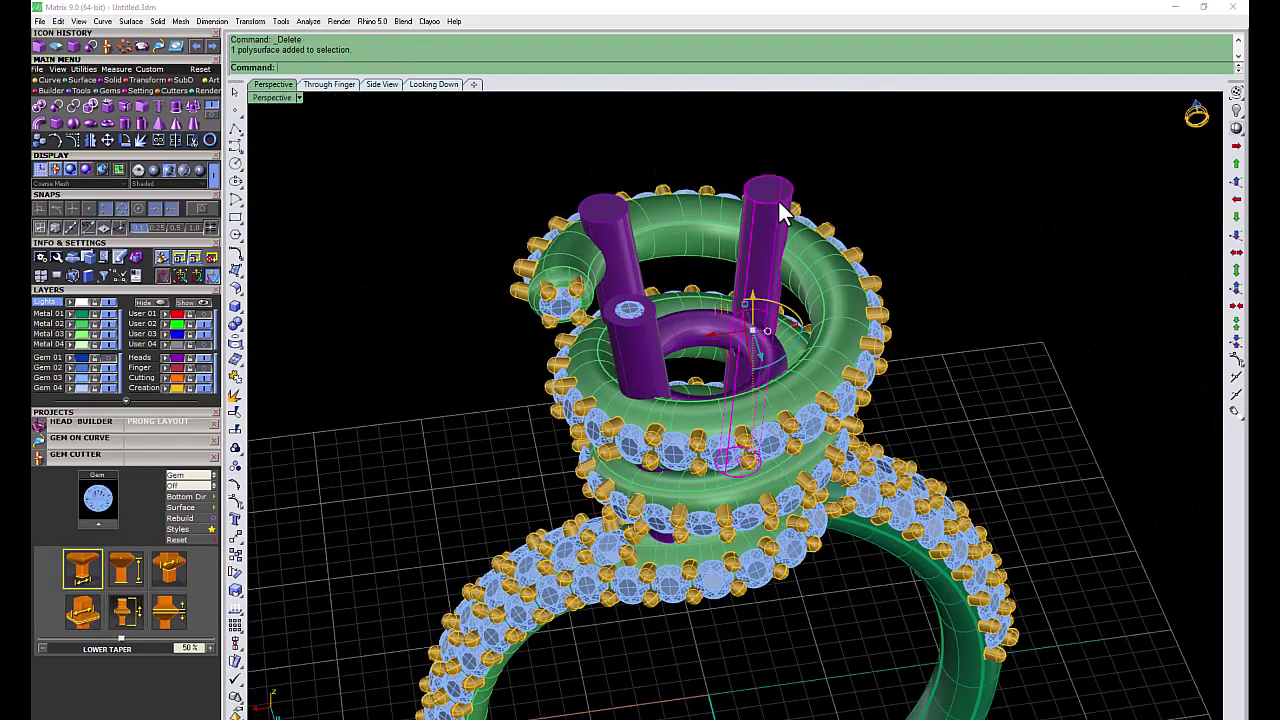
pyautogui.click(605, 189)
pyautogui.press('Delete')
pyautogui.scroll(3, 646, 332)
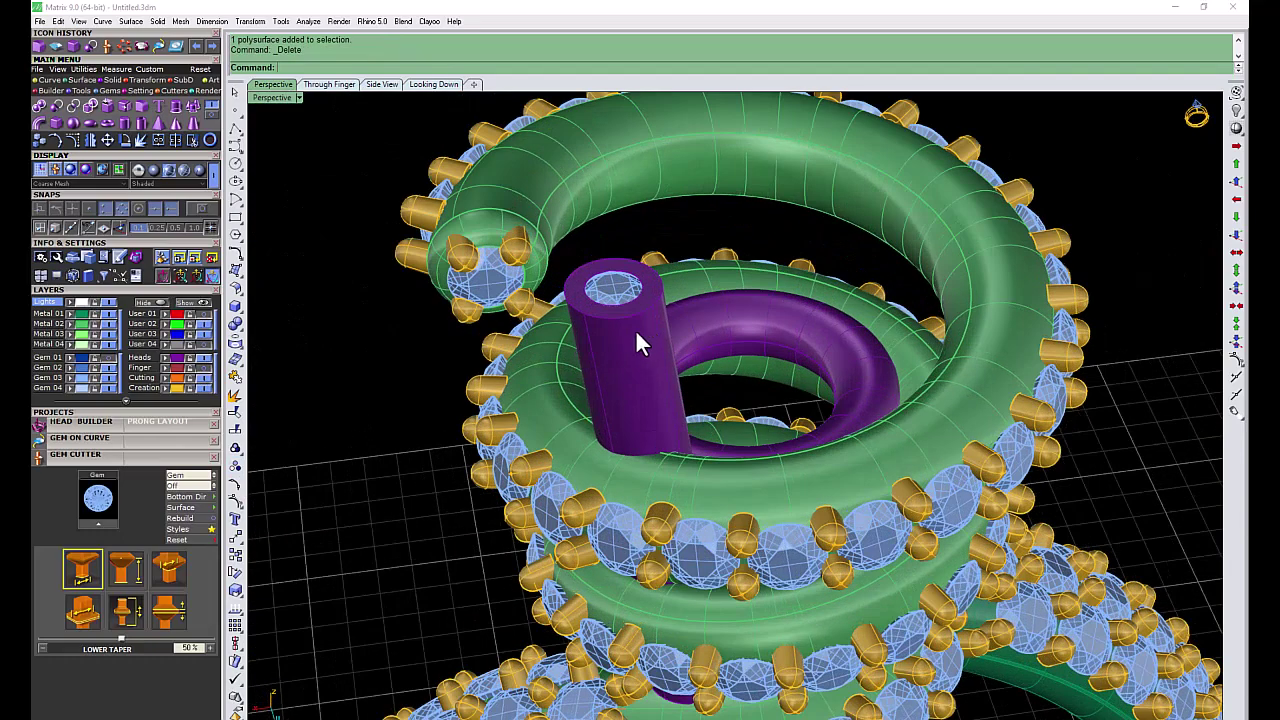
# Step: Polar-array the remaining prong and its gem into 4 copies over 360° around the head centre
pyautogui.click(614, 292)
pyautogui.click(663, 324)
pyautogui.click(433, 84)
pyautogui.doubleClick(268, 96)
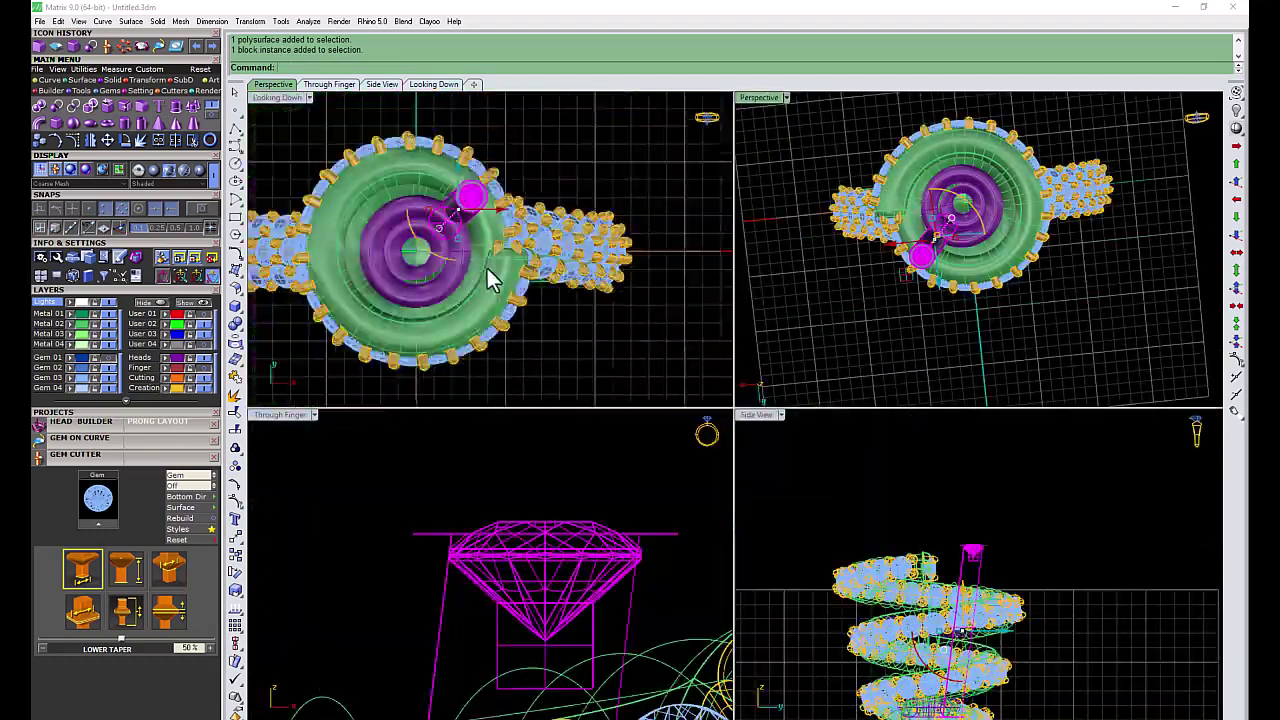
pyautogui.press('Return')
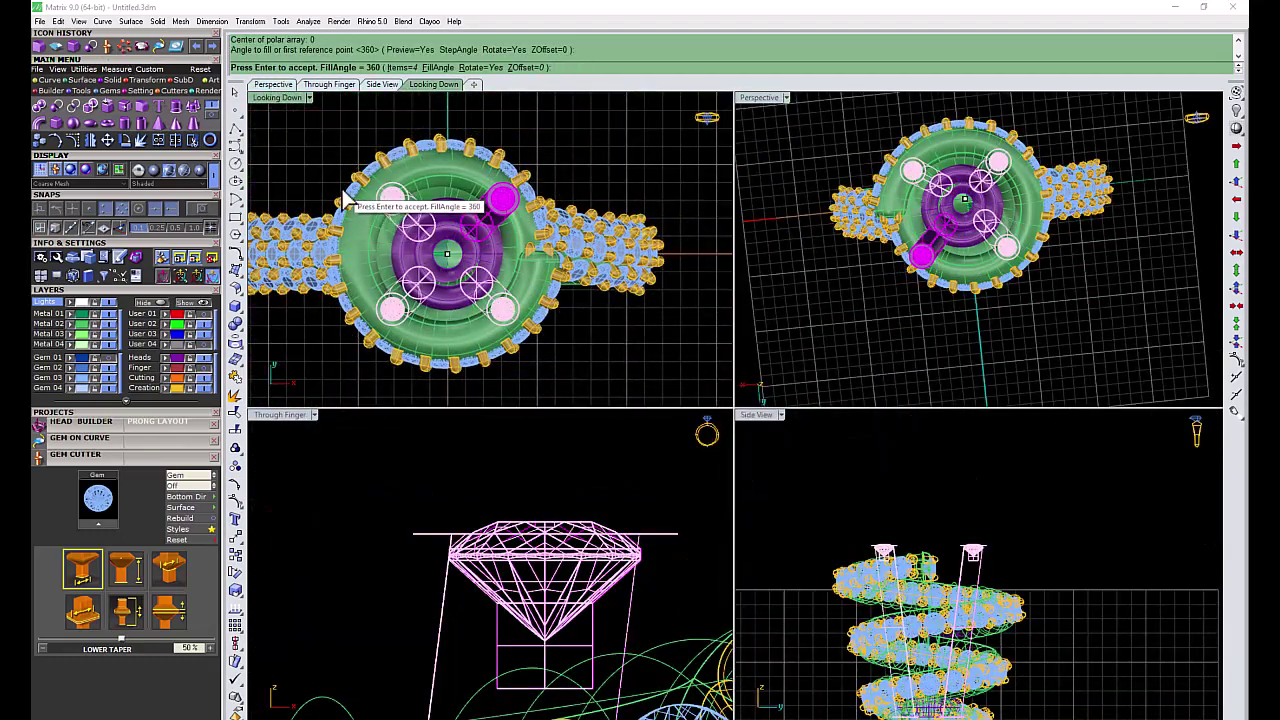
pyautogui.press('Return')
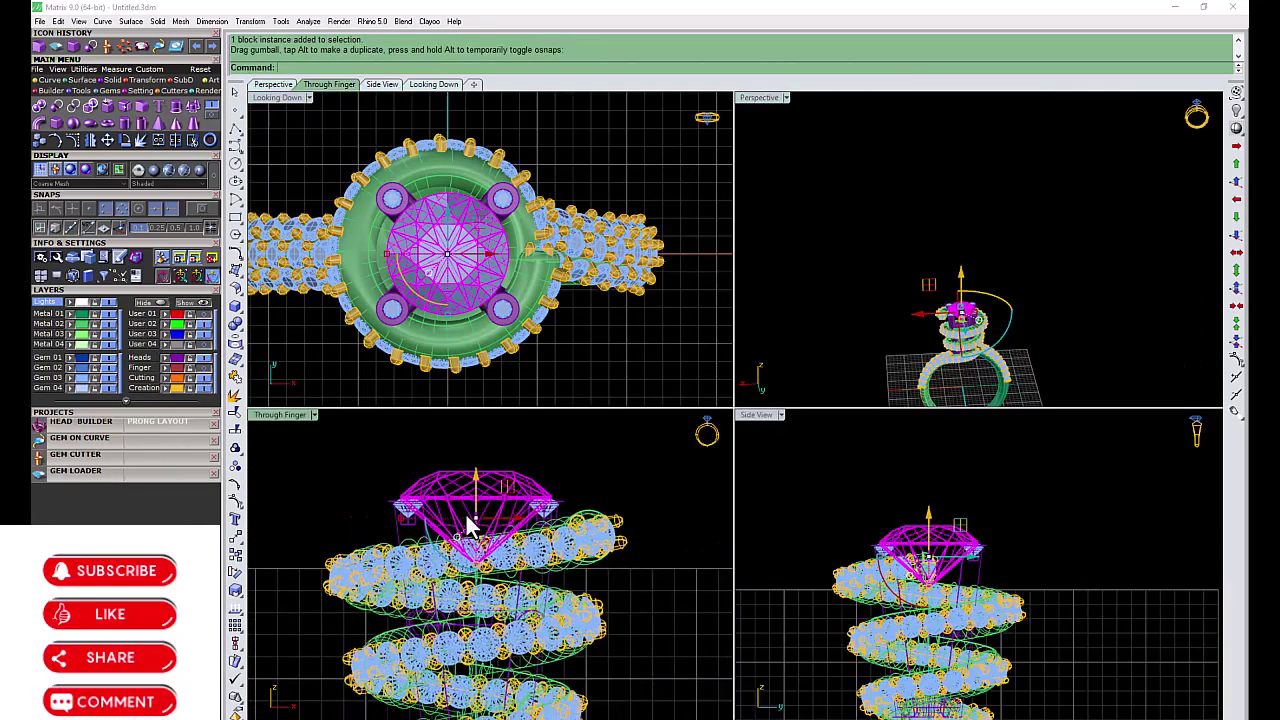
# Step: Lower the centre diamond into its head and set the maximized Perspective view to Machine display
pyautogui.moveTo(466, 523); pyautogui.dragTo(478, 552)
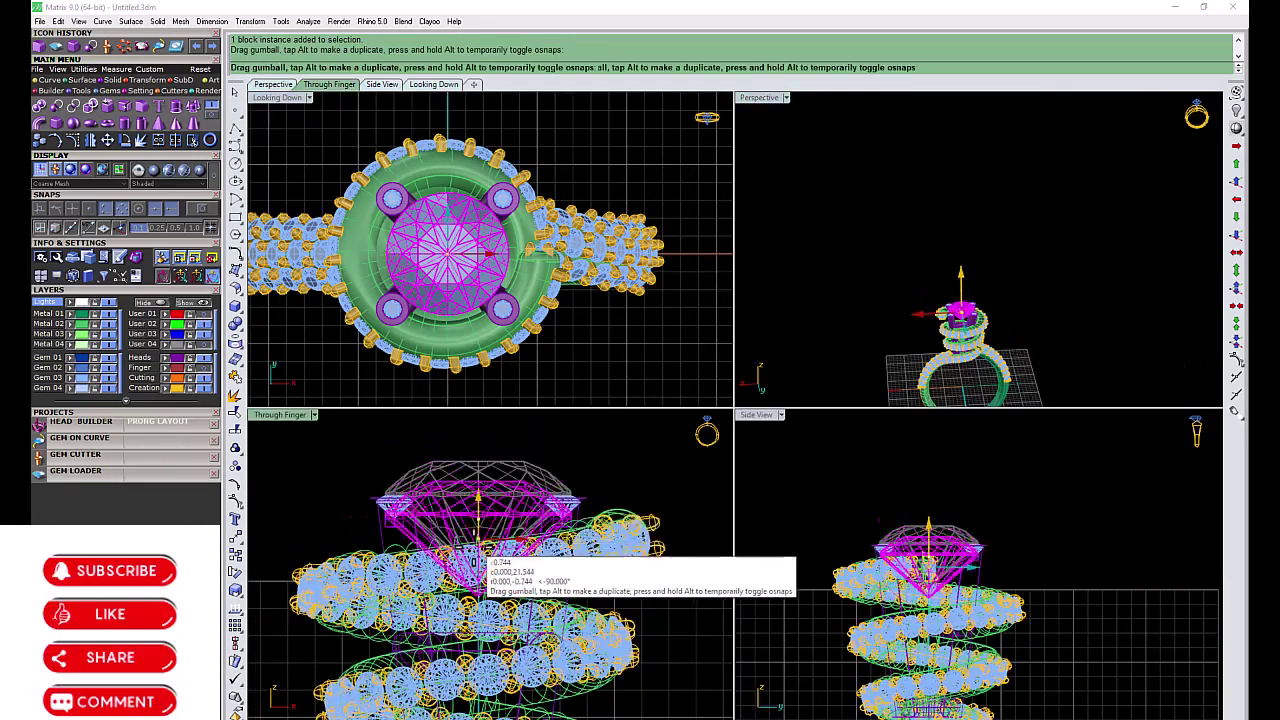
pyautogui.doubleClick(770, 100)
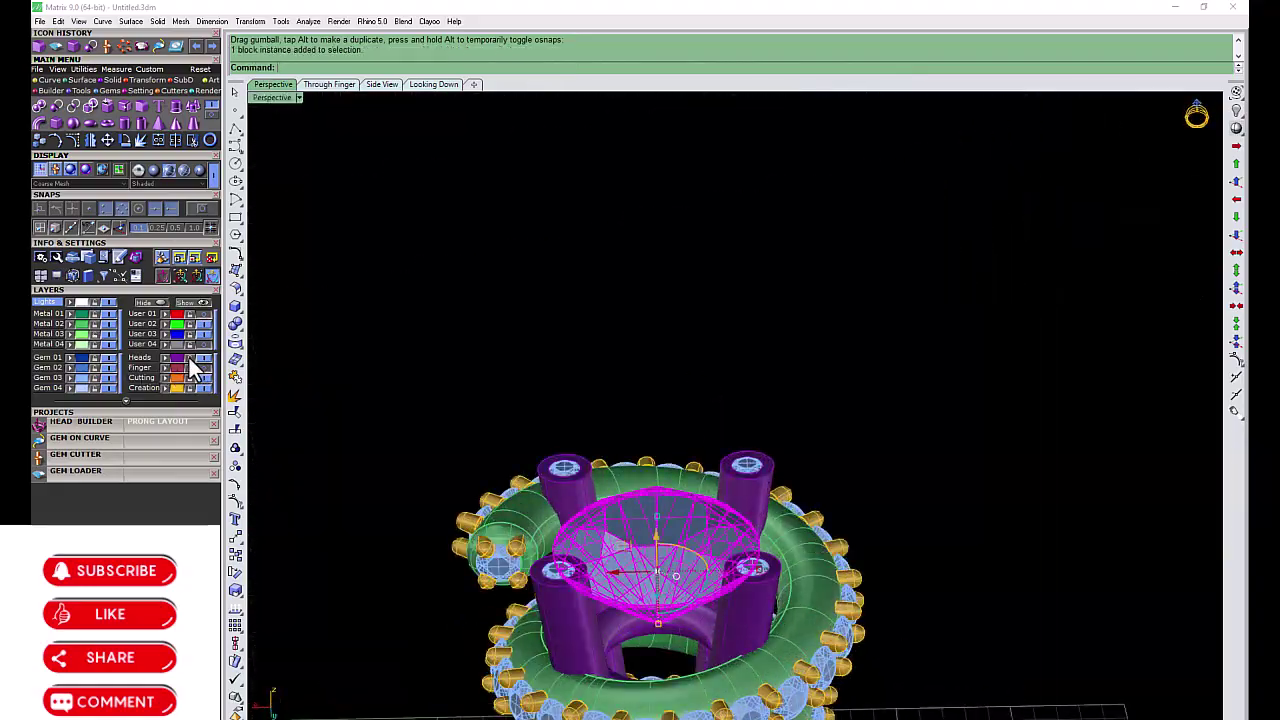
pyautogui.moveTo(623, 414)
pyautogui.mouseDown(button='right')
pyautogui.moveTo(550, 327)
pyautogui.moveTo(766, 398)
pyautogui.mouseUp(button='right')
pyautogui.scroll(-5, 550, 327)
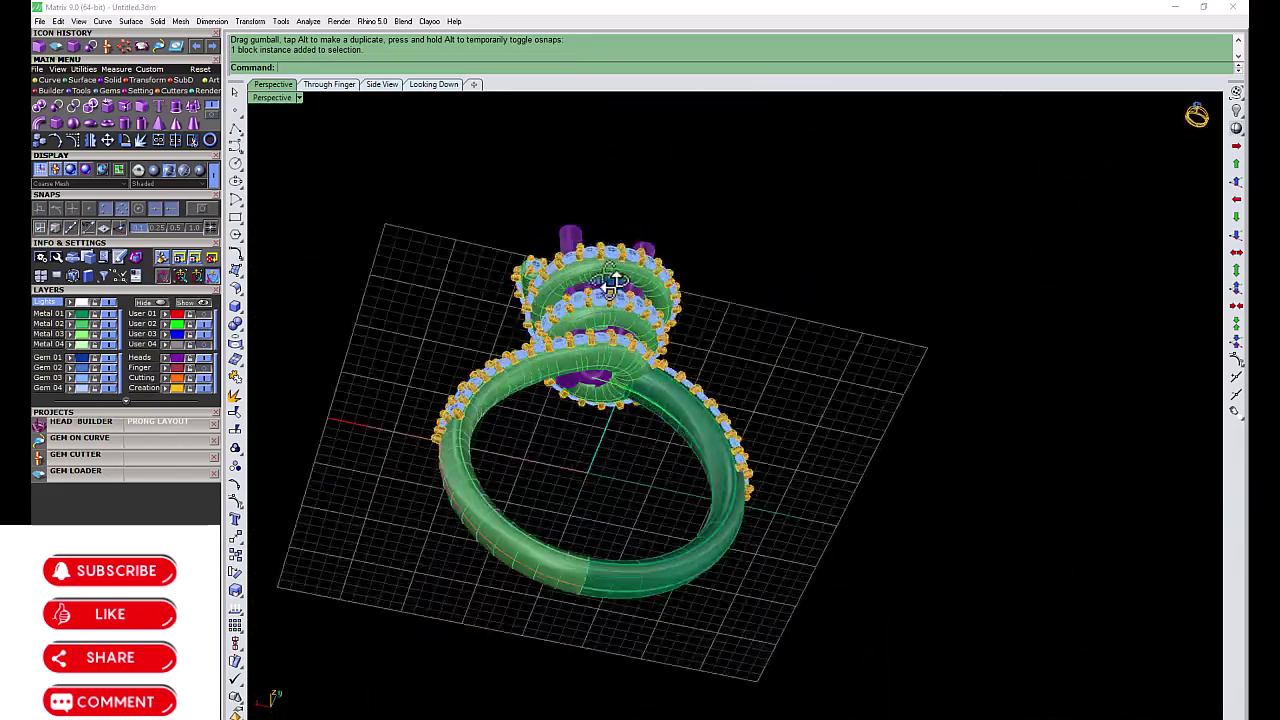
pyautogui.scroll(5, 875, 305)
pyautogui.scroll(-5, 875, 305)
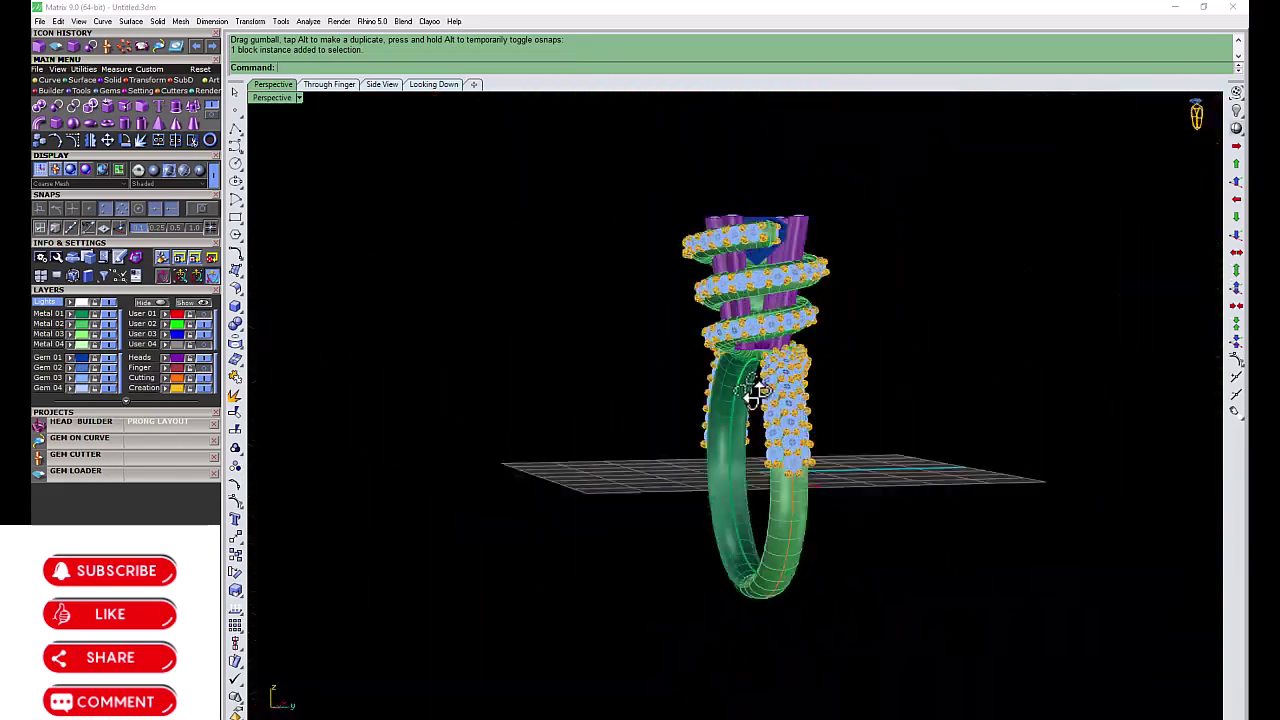
pyautogui.scroll(5, 600, 361)
pyautogui.scroll(-5, 600, 361)
pyautogui.press('Delete')
pyautogui.click(298, 97)
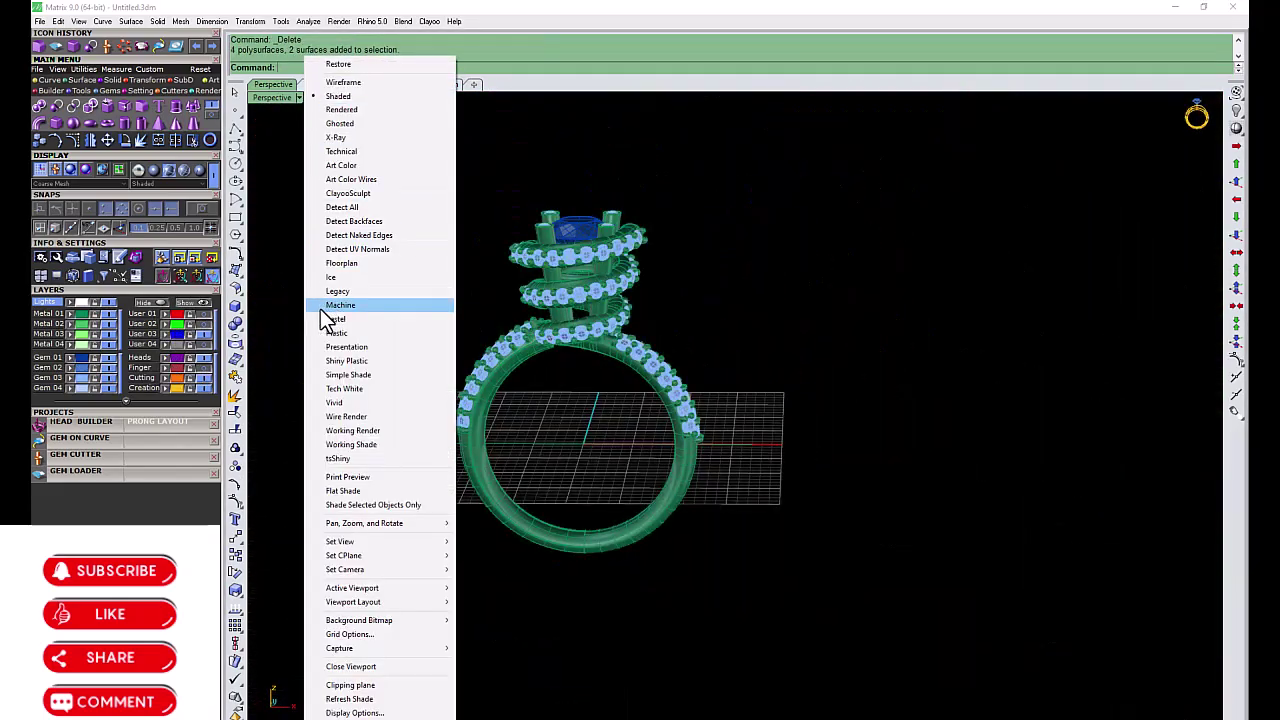
pyautogui.click(320, 307)
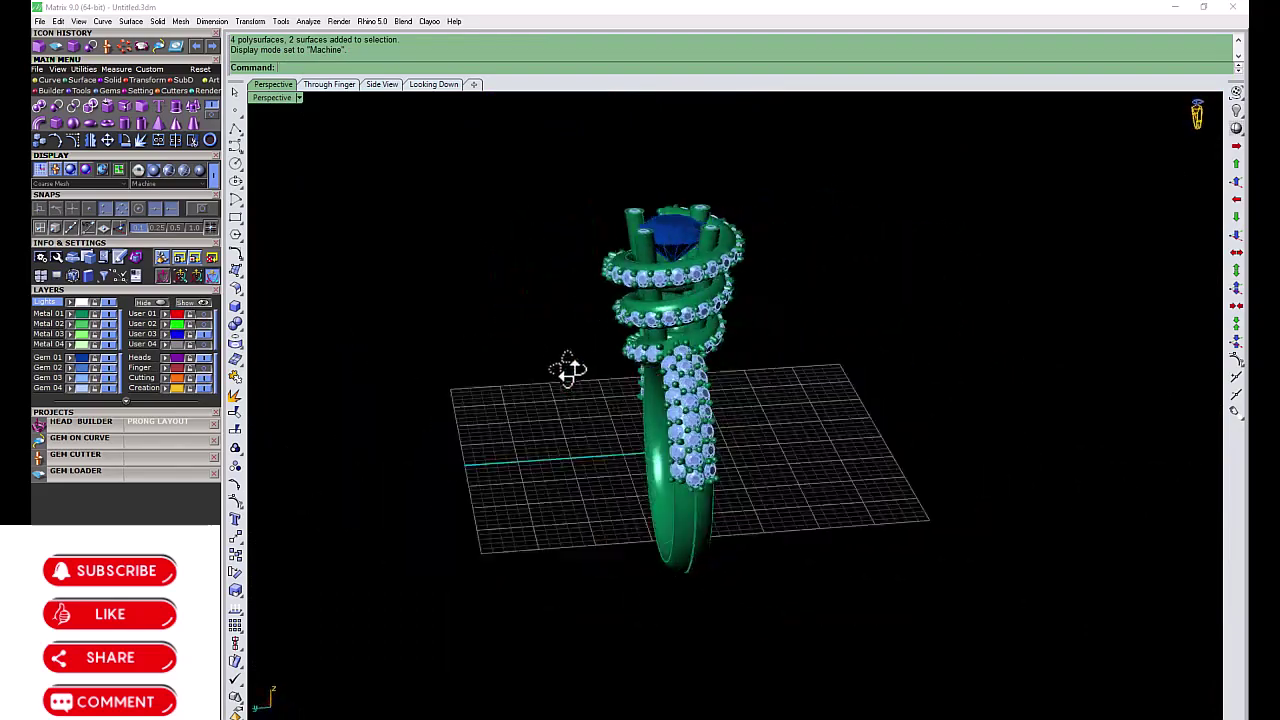